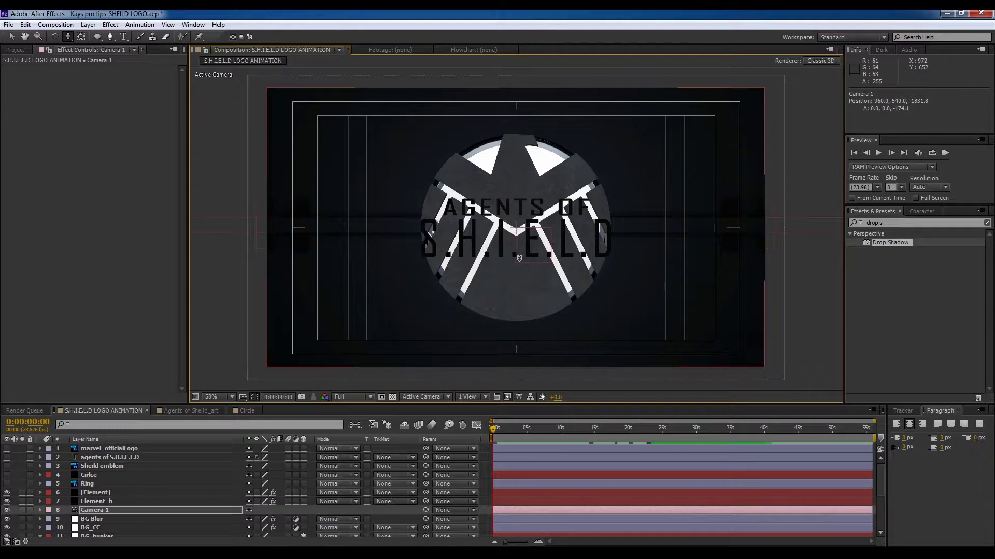
# Step: Delete the Sheild logo model from the Element layer's scene setup, keeping the Agents of Sheild model
pyautogui.click(116, 500)
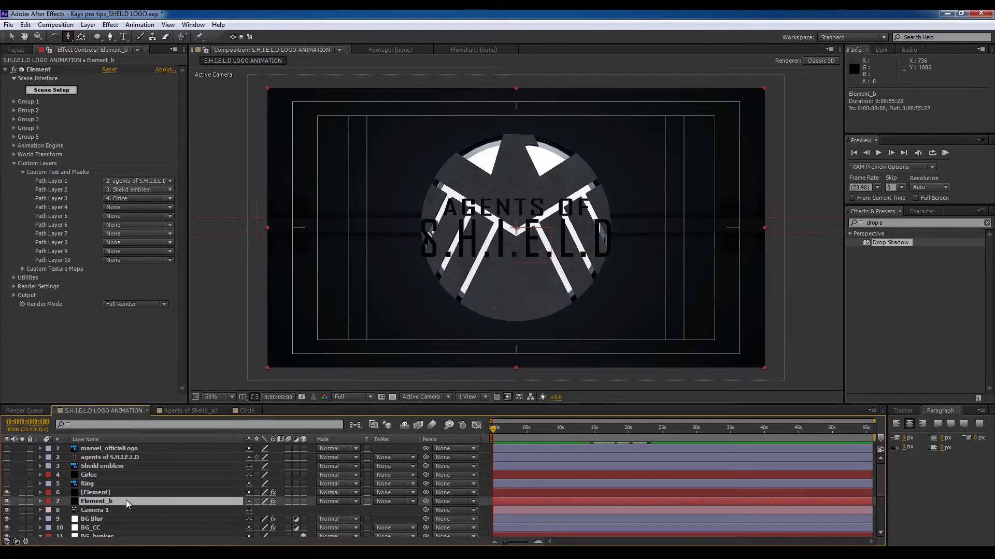
pyautogui.click(127, 493)
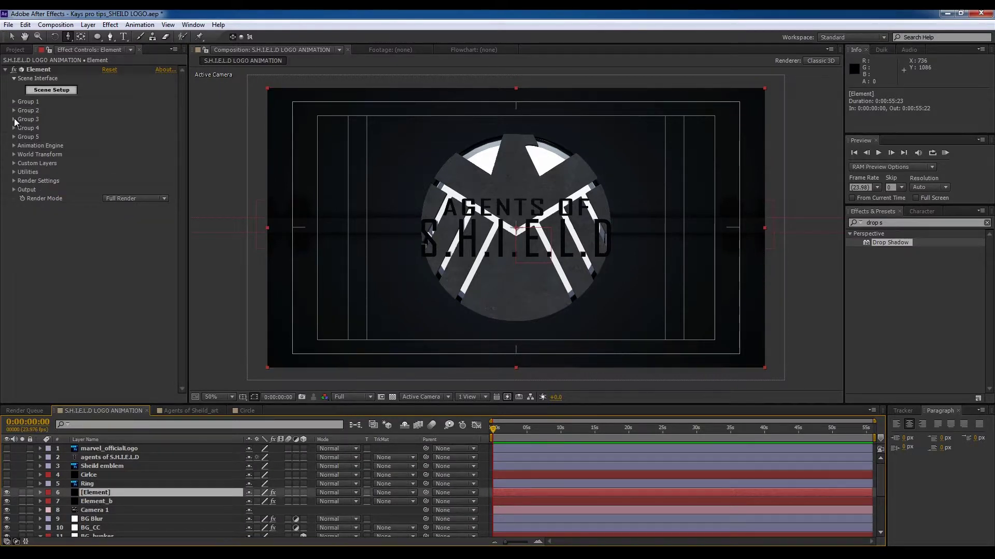
pyautogui.click(53, 90)
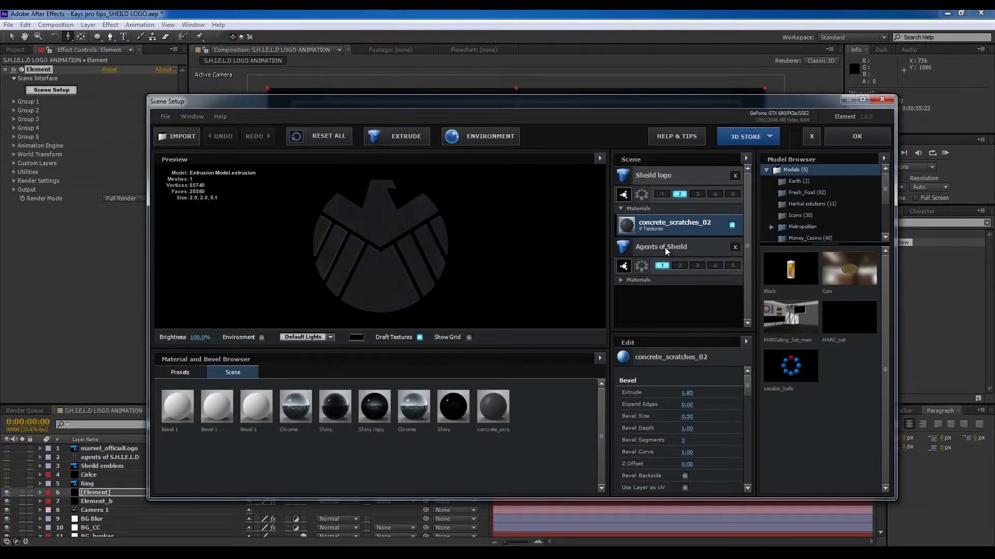
pyautogui.click(735, 176)
pyautogui.click(858, 137)
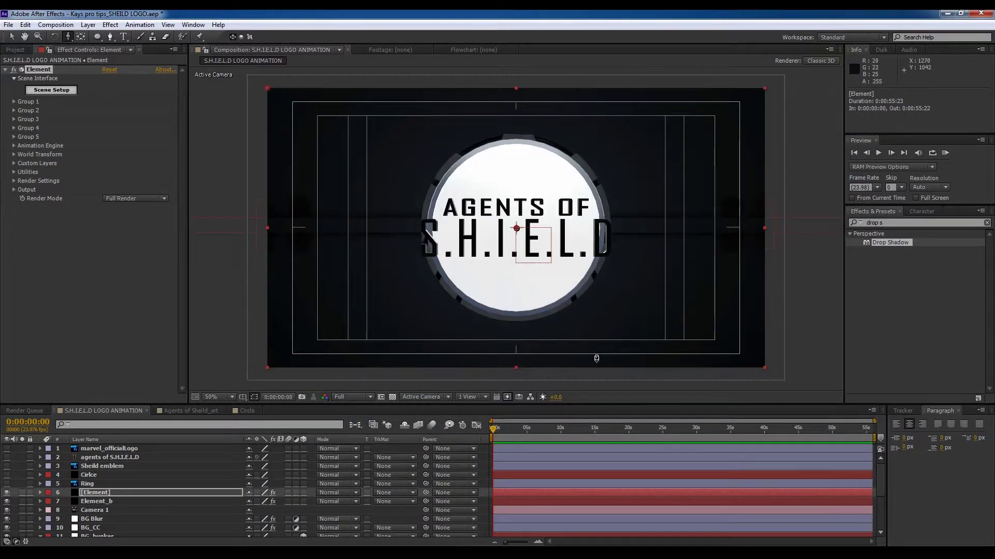
# Step: In the Element_b layer's scene setup, reassign the Extrusion Model from group 1 to group 3
pyautogui.click(113, 500)
pyautogui.click(51, 90)
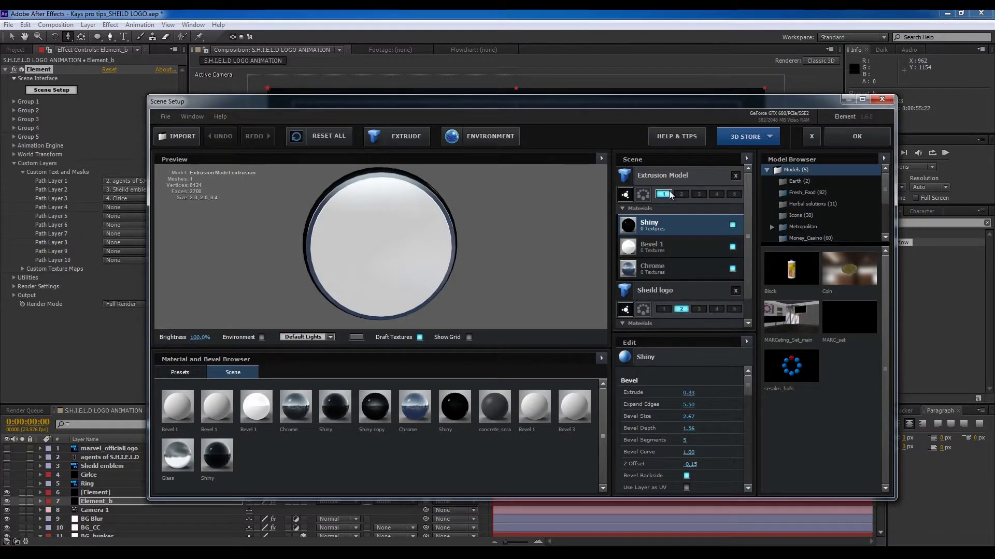
pyautogui.click(699, 193)
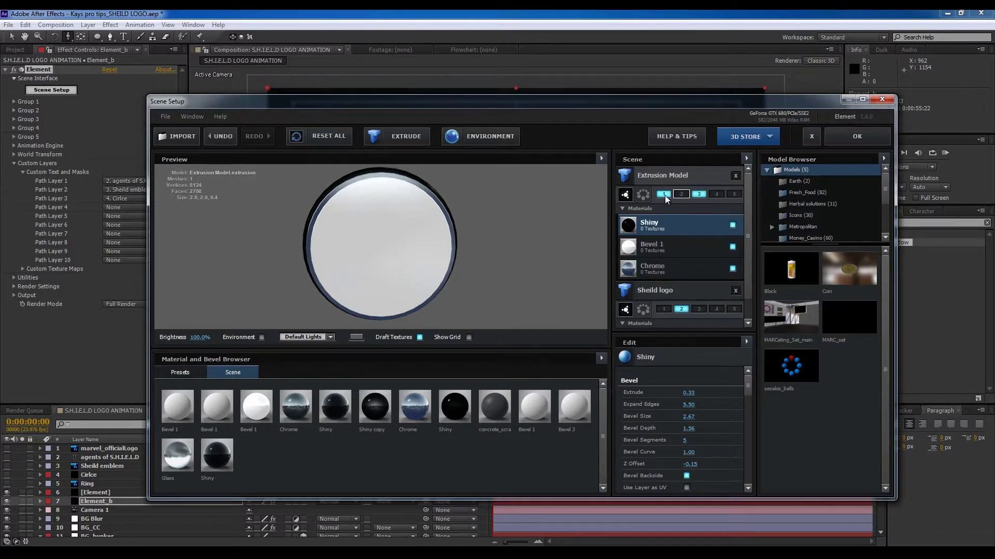
pyautogui.click(856, 136)
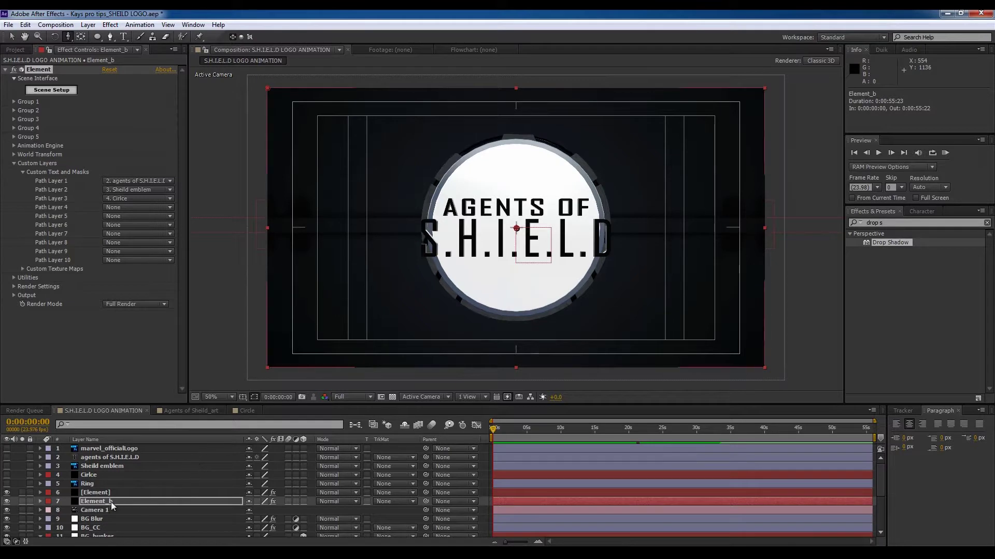
# Step: Examine the models and group assignments in Element_b's scene setup and its group controls
pyautogui.click(51, 90)
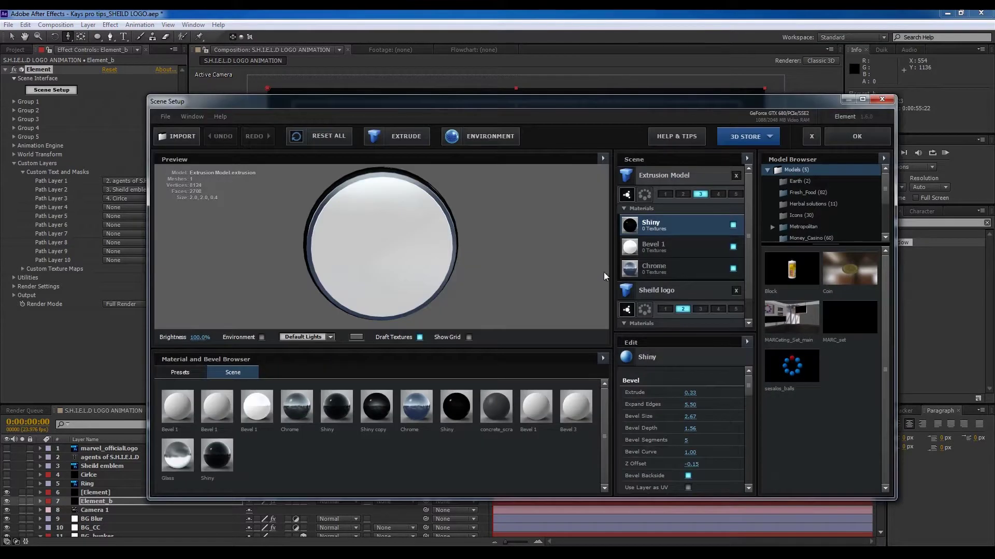
pyautogui.click(623, 209)
pyautogui.click(655, 226)
pyautogui.moveTo(549, 249); pyautogui.dragTo(493, 234)
pyautogui.click(869, 141)
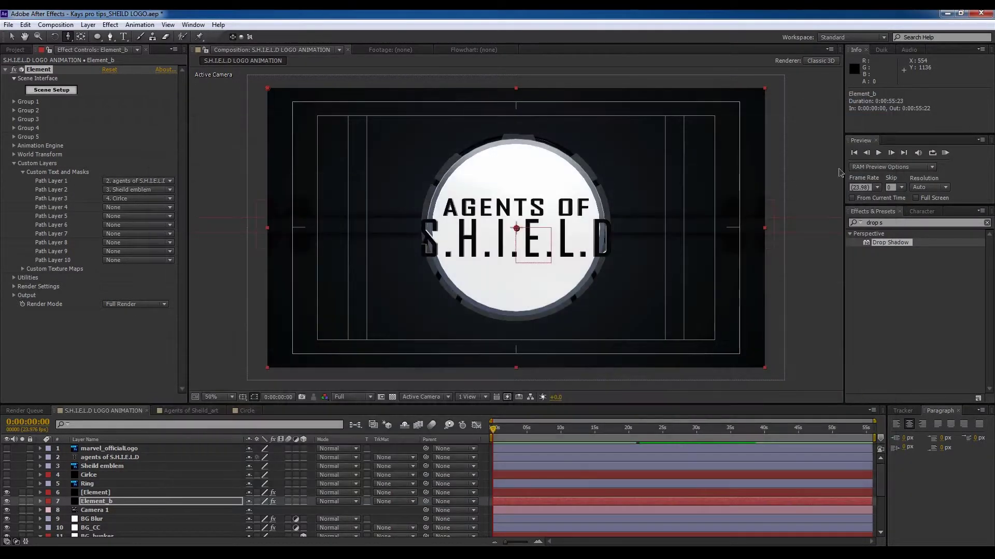
pyautogui.click(117, 499)
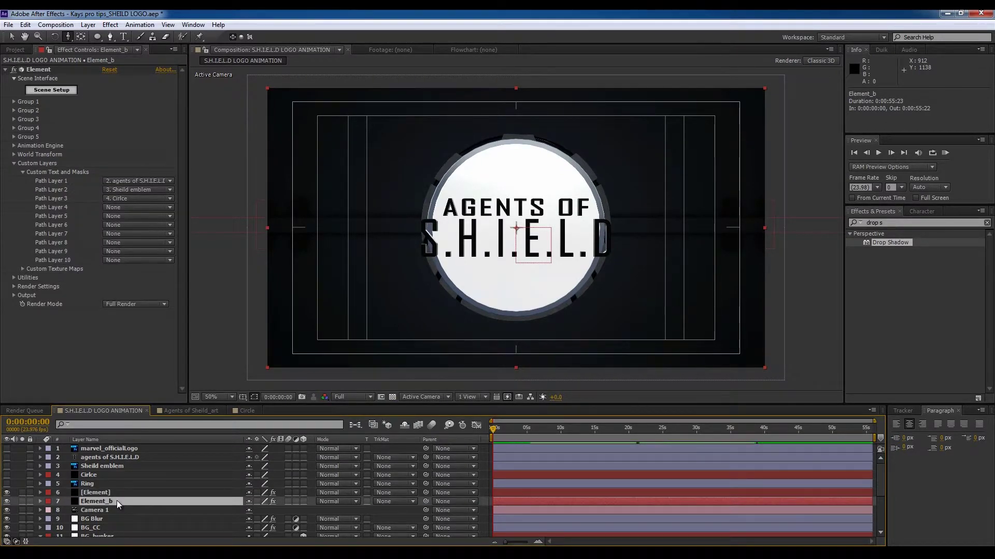
pyautogui.click(15, 110)
pyautogui.click(15, 110)
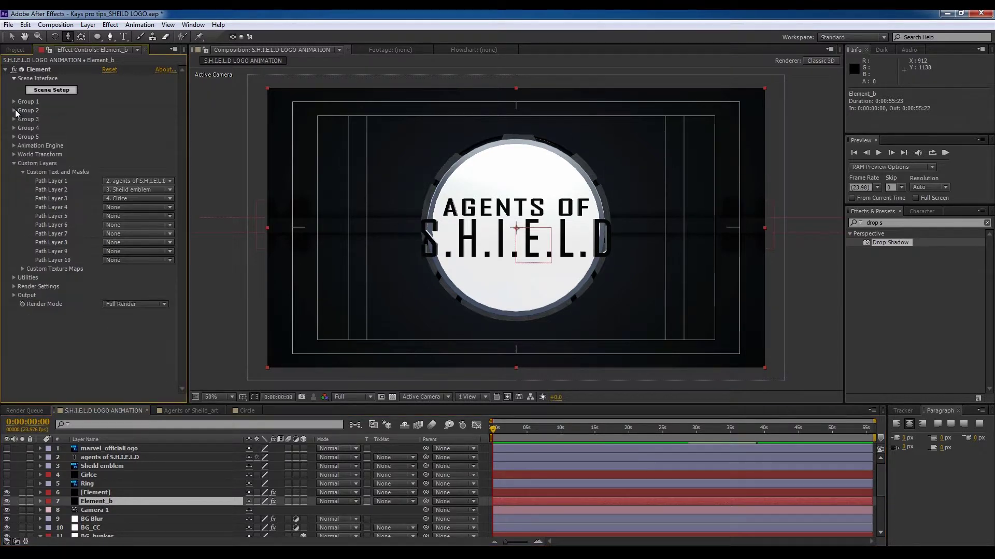
# Step: Create a group null for Group 1 of the Element layer
pyautogui.click(110, 494)
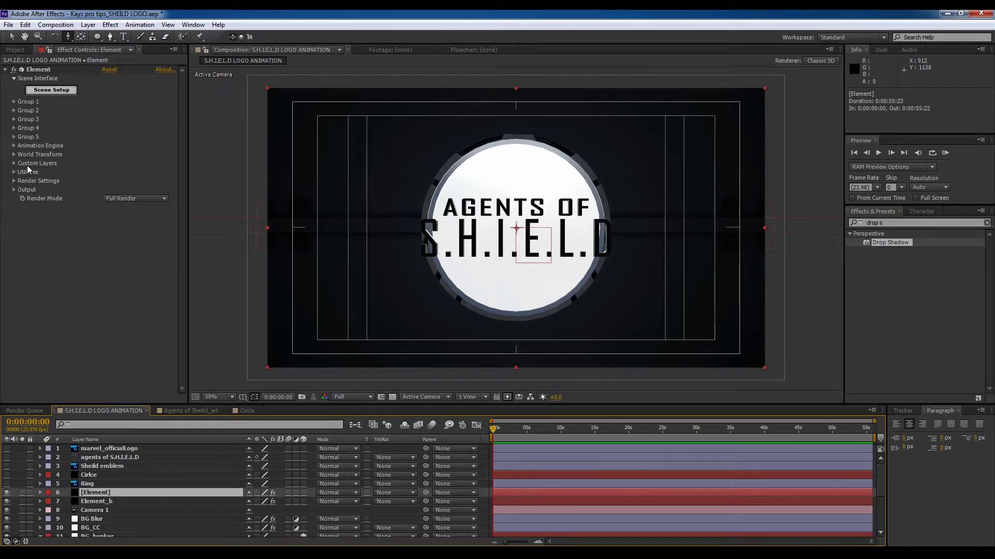
pyautogui.click(15, 102)
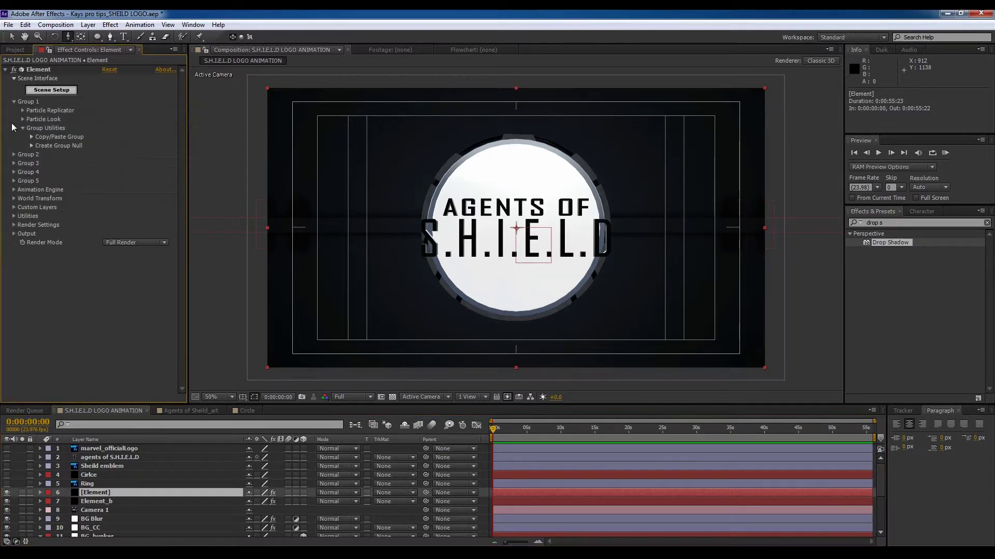
pyautogui.click(32, 145)
pyautogui.click(61, 157)
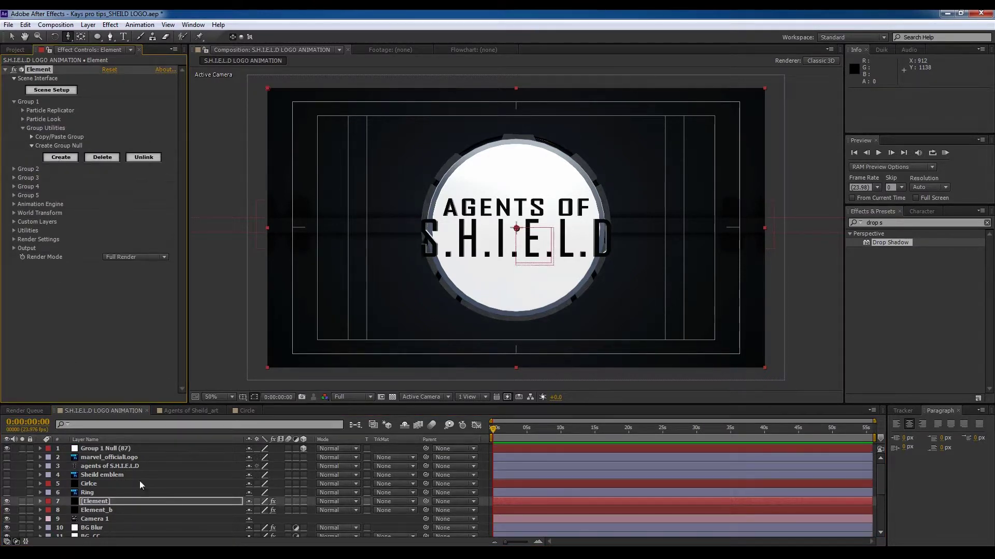
pyautogui.click(132, 448)
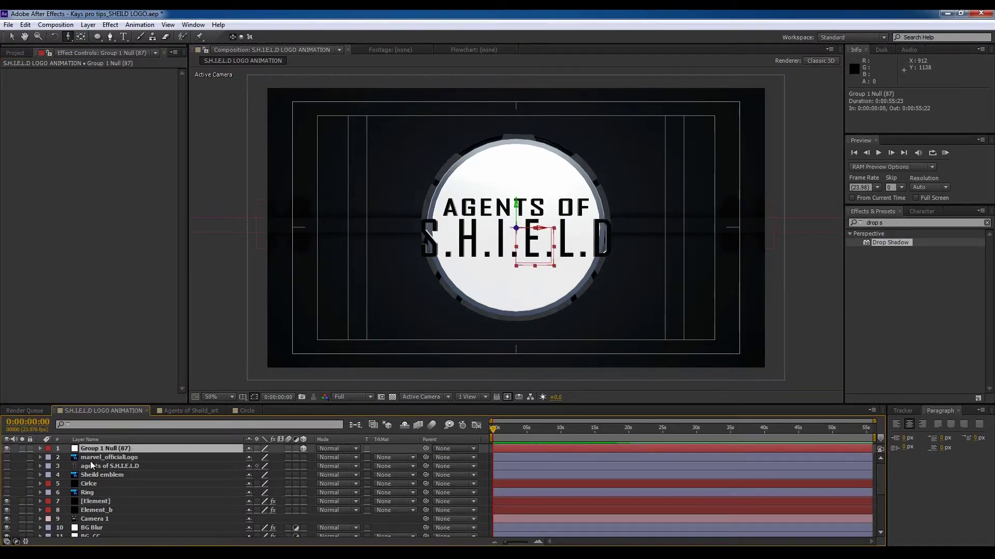
pyautogui.press('p')
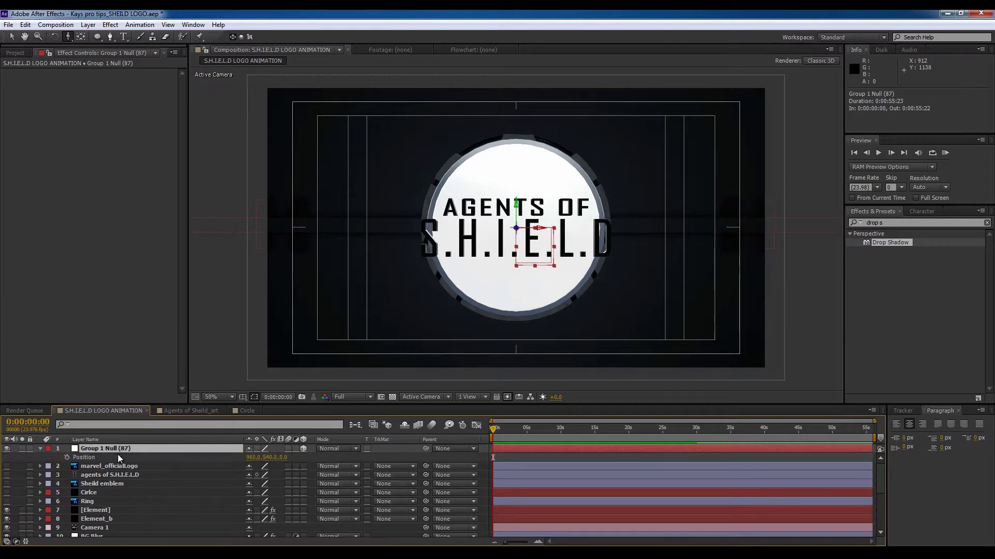
pyautogui.moveTo(248, 458); pyautogui.dragTo(185, 464)
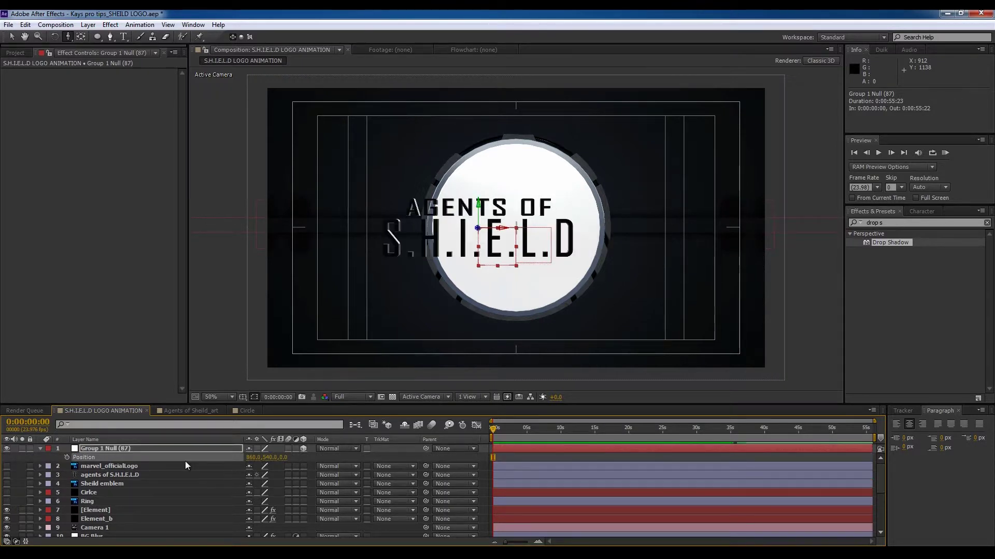
pyautogui.hotkey('ctrl', 'z')
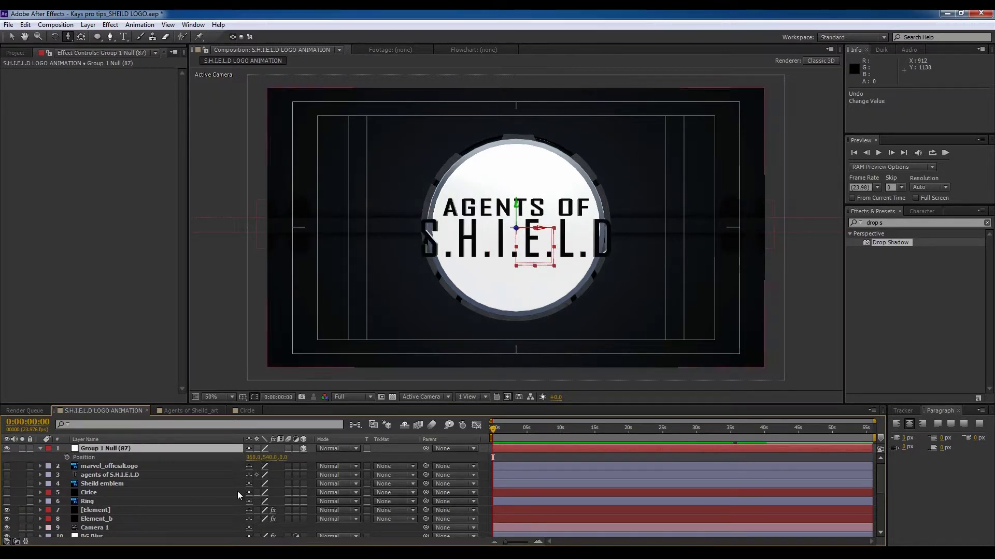
# Step: Bring the Group 1 null closer to the camera, trying a Z position of -300 before settling on -600
pyautogui.click(123, 464)
pyautogui.click(123, 448)
pyautogui.press('p')
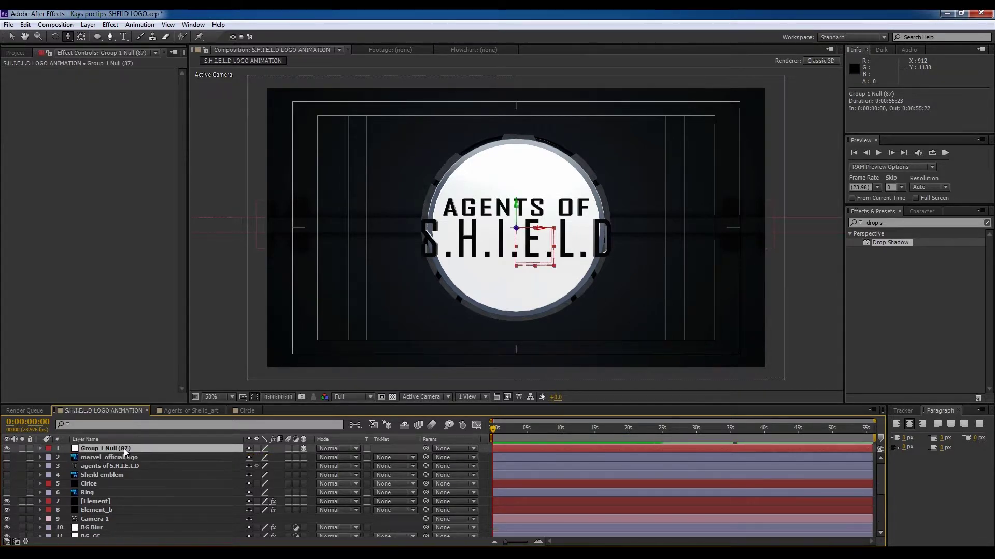
pyautogui.press('p')
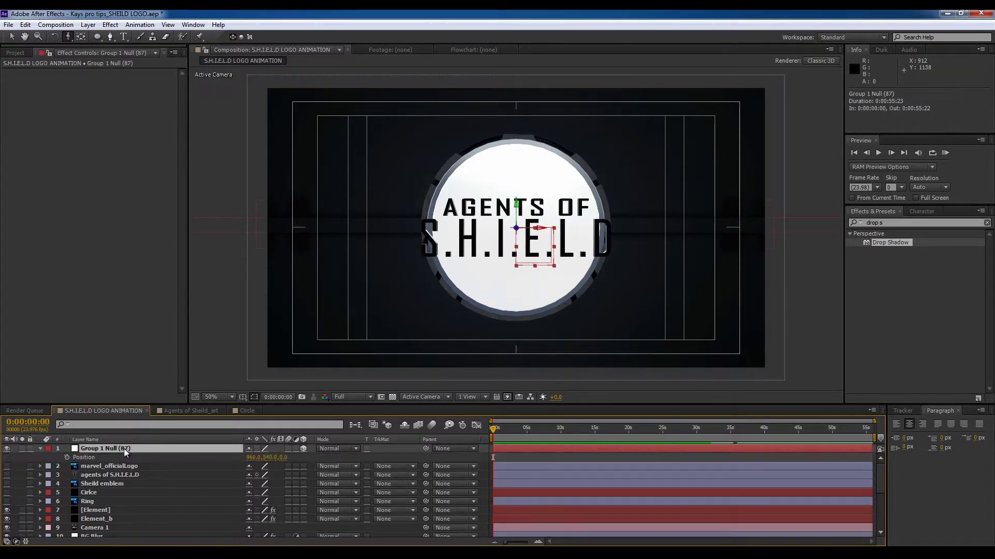
pyautogui.click(284, 458)
pyautogui.write('-300')
pyautogui.press('Return')
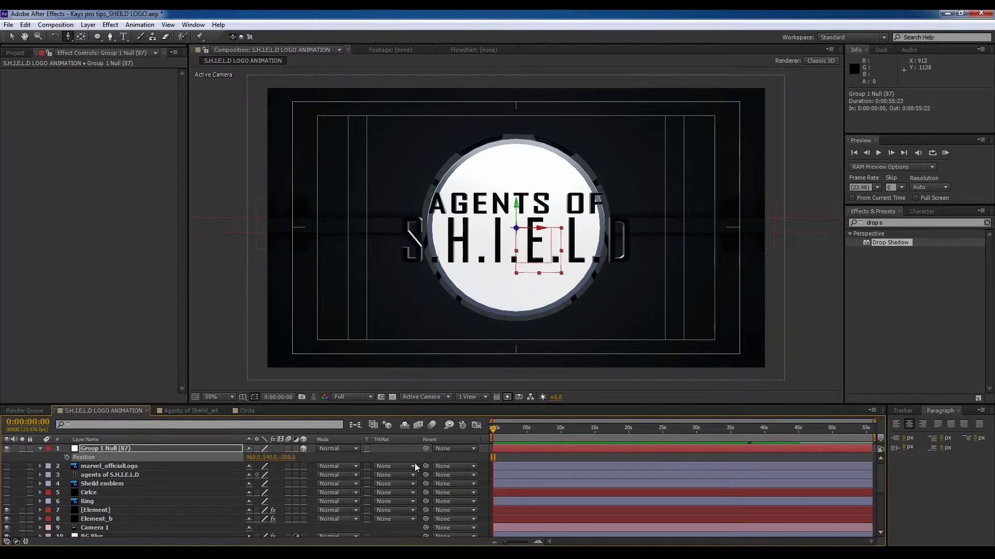
pyautogui.click(289, 459)
pyautogui.write('-600')
pyautogui.press('Return')
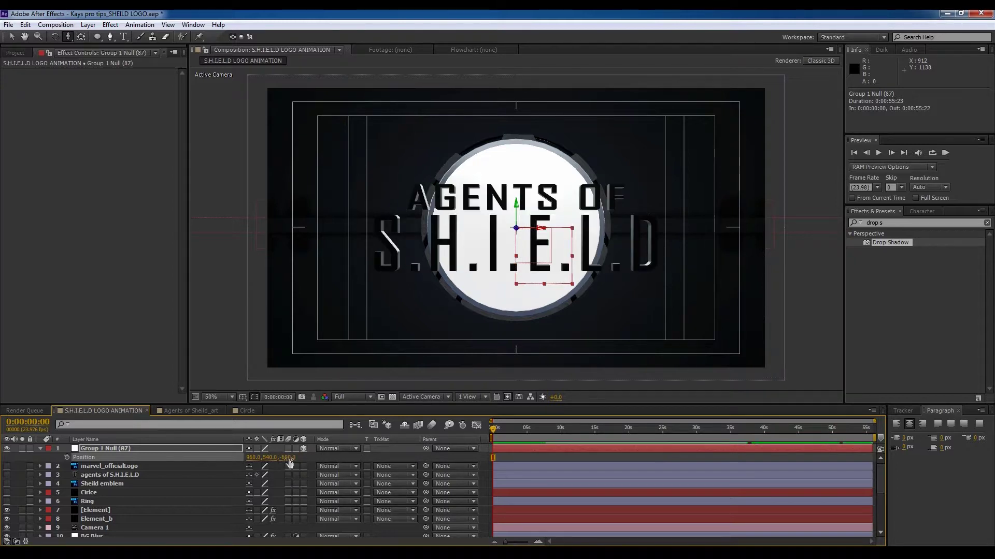
pyautogui.click(309, 459)
# Step: Scale the Group 1 null uniformly, trying 150% before settling on 120%, and deselect it
pyautogui.click(200, 447)
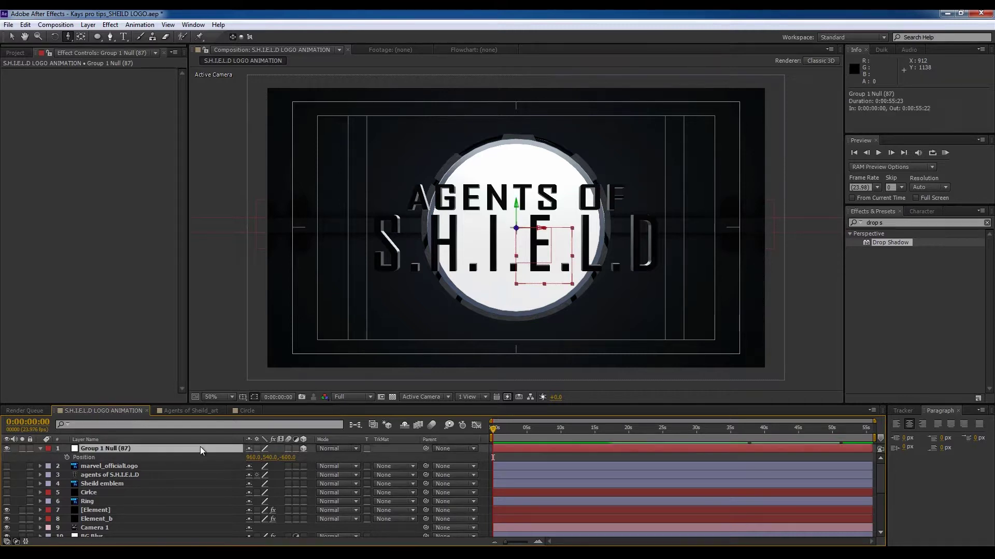
pyautogui.press('s')
pyautogui.click(297, 459)
pyautogui.write('150')
pyautogui.press('Return')
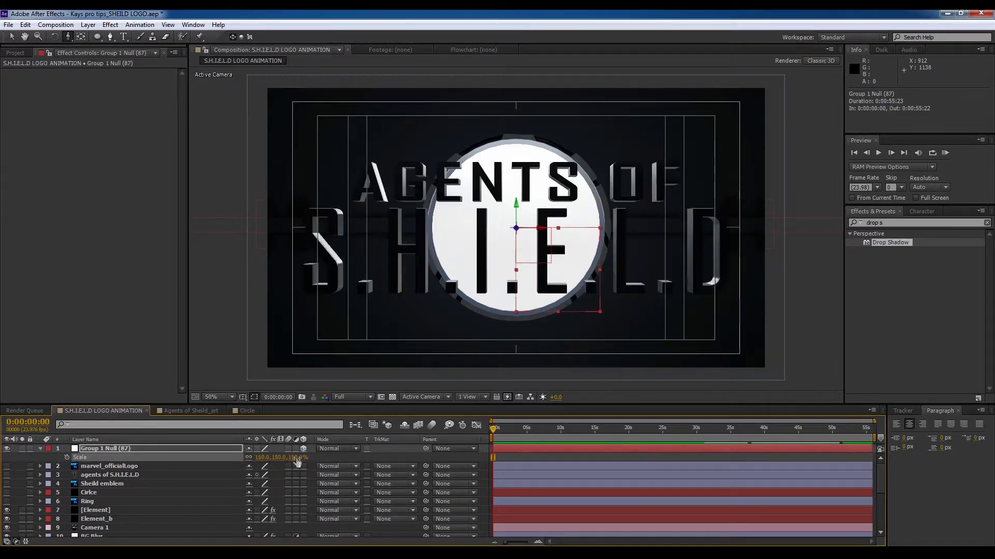
pyautogui.click(295, 459)
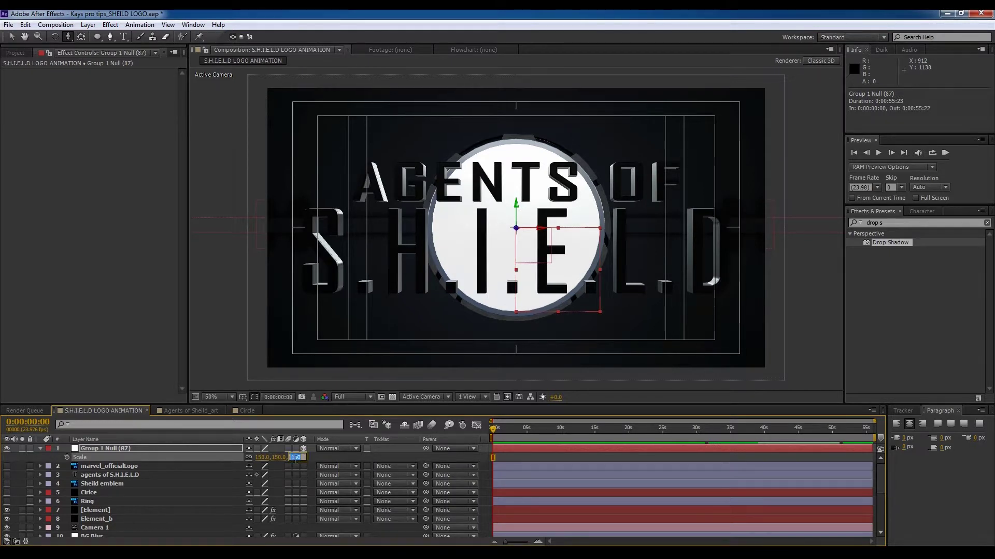
pyautogui.write('120')
pyautogui.press('Return')
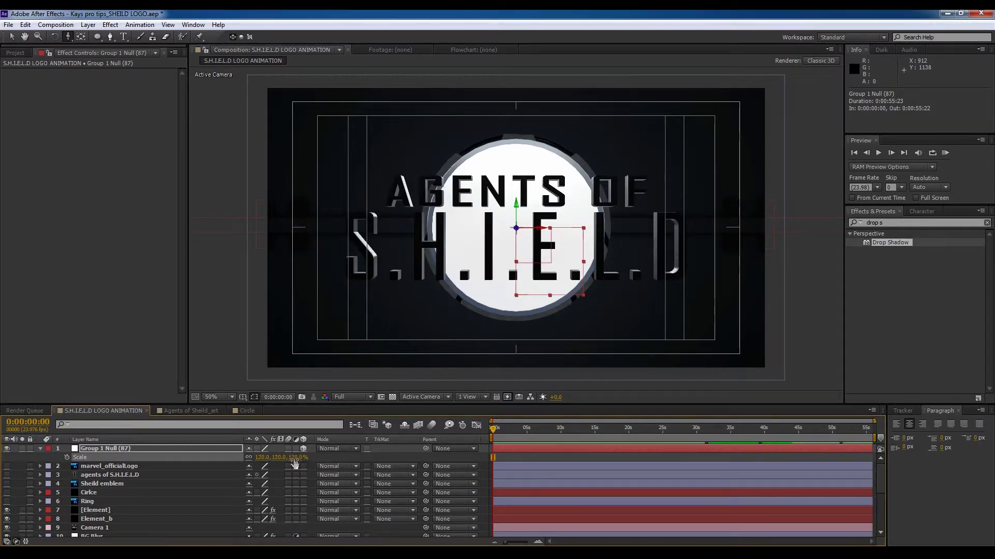
pyautogui.press('F2')
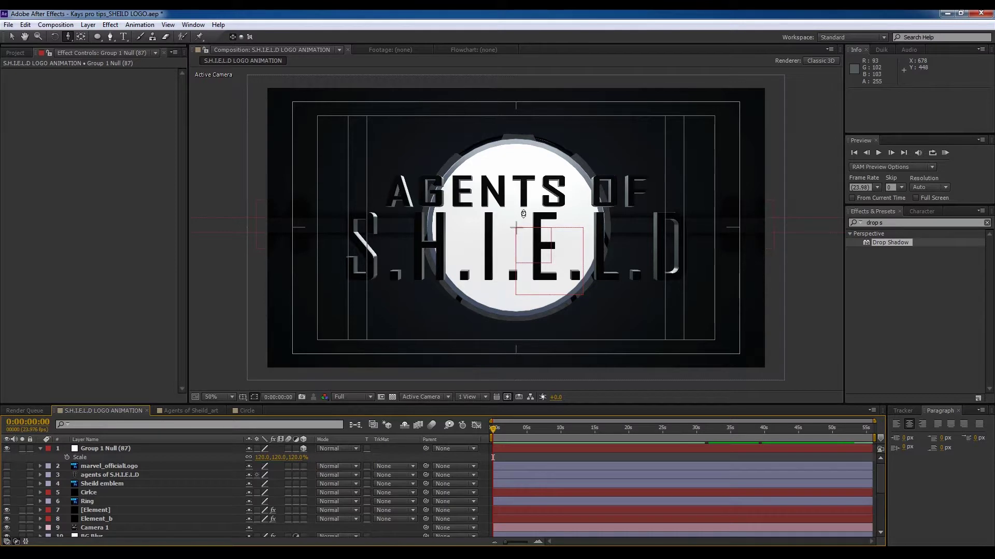
# Step: Move the five source layers from marvel_officialLogo to Ring below Element_b, and place Camera 1 at the top of the layer stack
pyautogui.click(124, 467)
pyautogui.keyDown('shift'); pyautogui.click(119, 502); pyautogui.keyUp('shift')
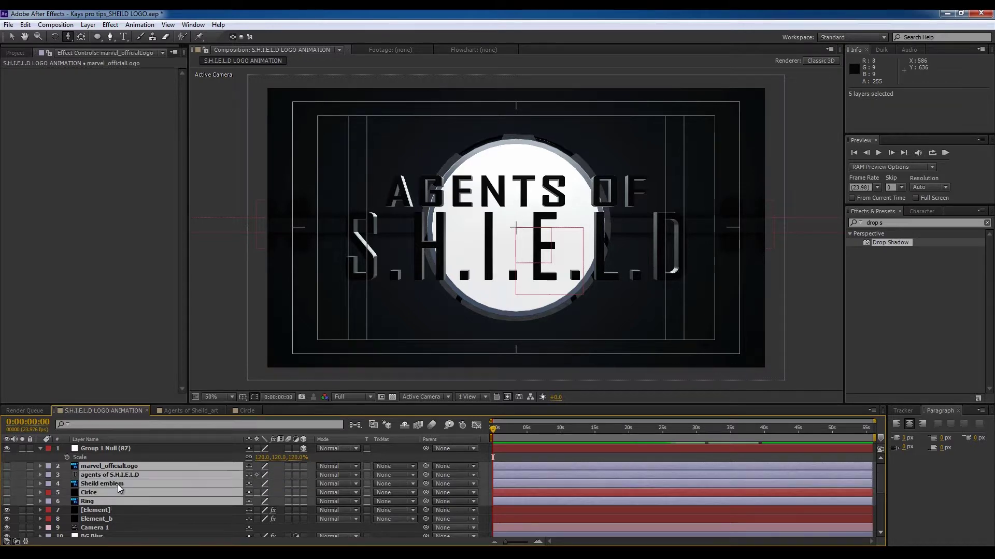
pyautogui.moveTo(119, 509); pyautogui.dragTo(108, 449)
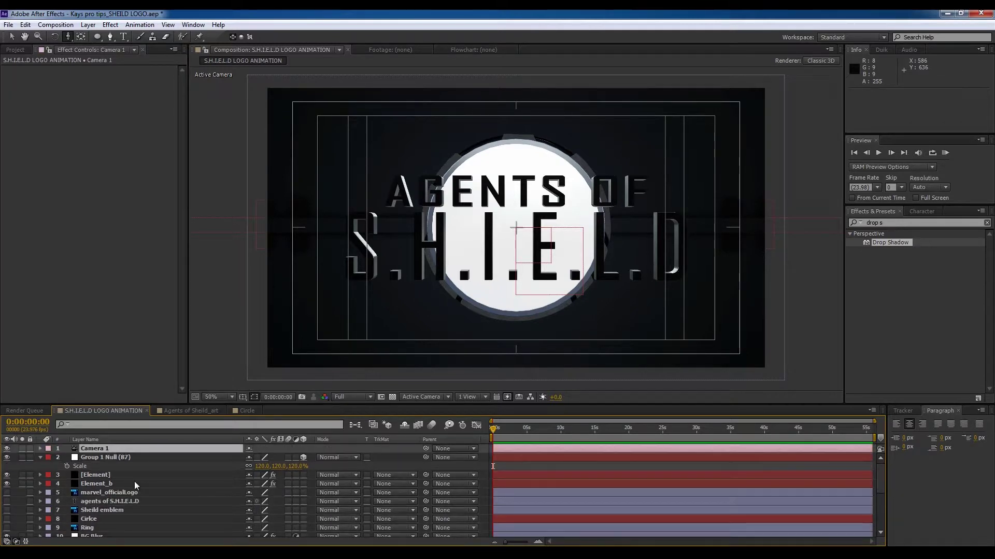
pyautogui.click(111, 476)
pyautogui.click(113, 485)
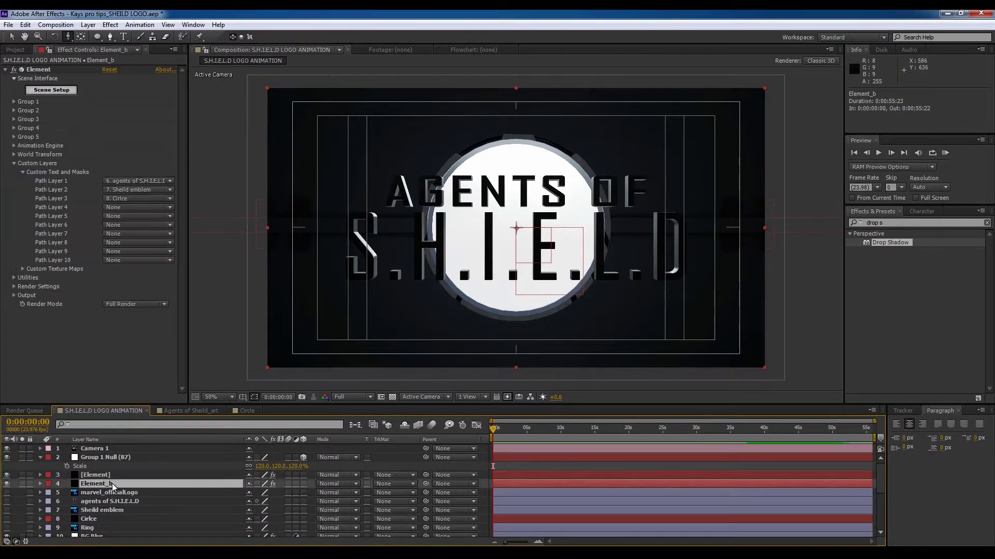
# Step: Rename the Group 1 null layer as "SHEILD_3D text"
pyautogui.click(107, 459)
pyautogui.press('Return')
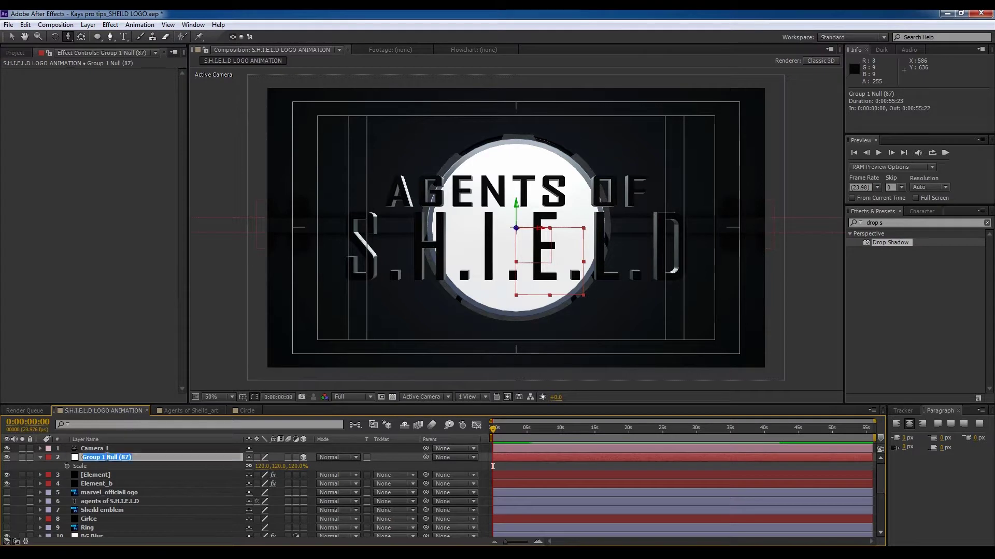
pyautogui.write('SHEILD_3D text')
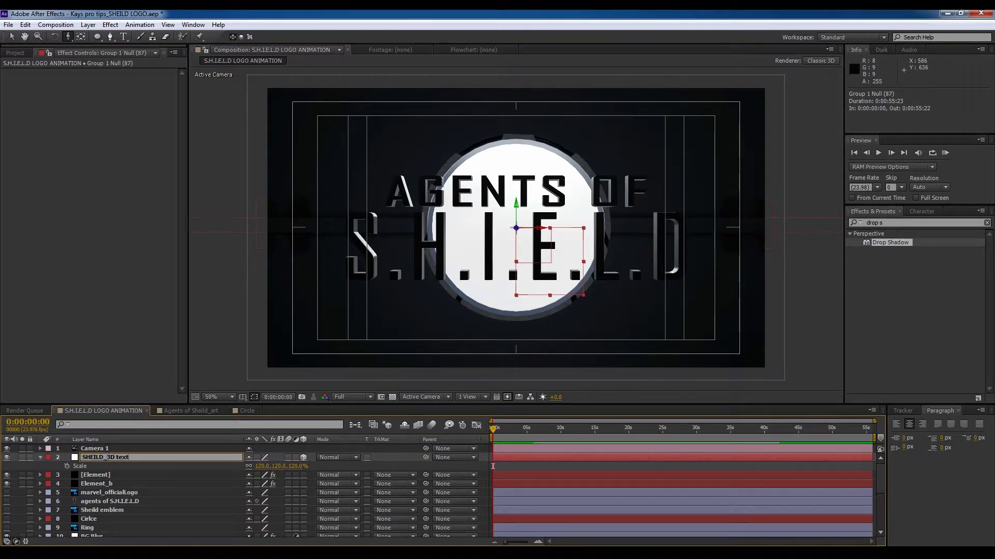
pyautogui.press('Return')
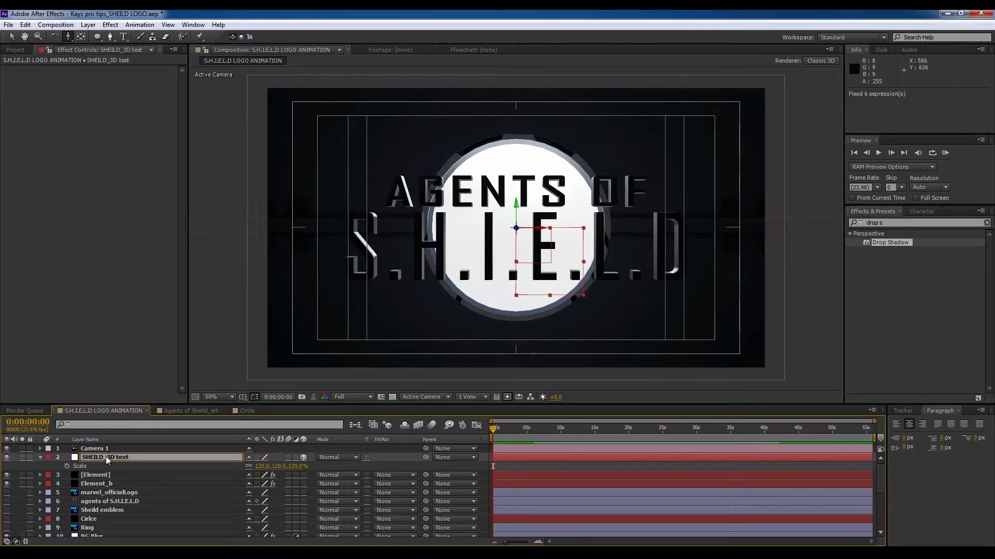
pyautogui.click(109, 475)
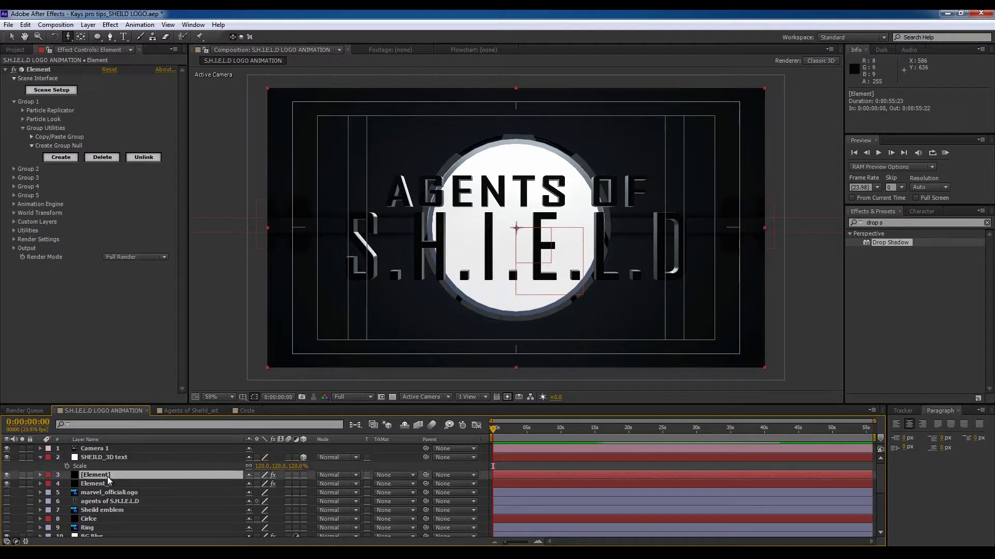
pyautogui.click(122, 459)
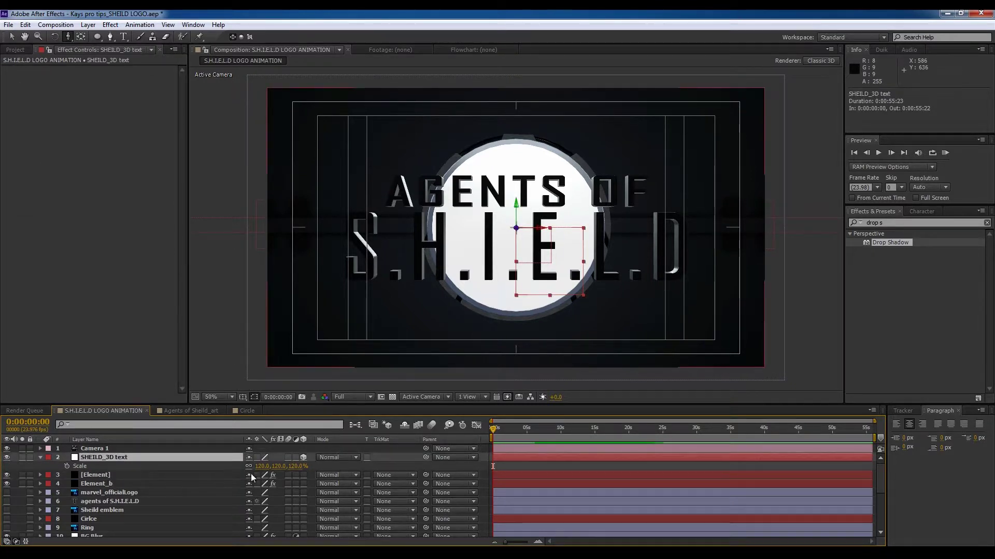
# Step: Try a smaller uniform scale on the SHEILD_3D text null, undo it, and save the project
pyautogui.moveTo(262, 467); pyautogui.dragTo(258, 473)
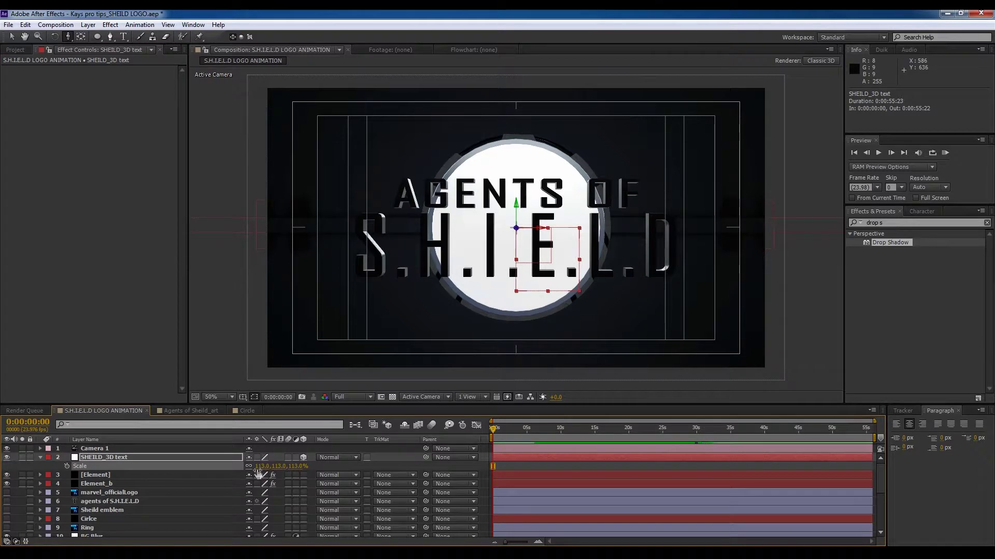
pyautogui.hotkey('ctrl', 'z')
pyautogui.hotkey('ctrl', 's')
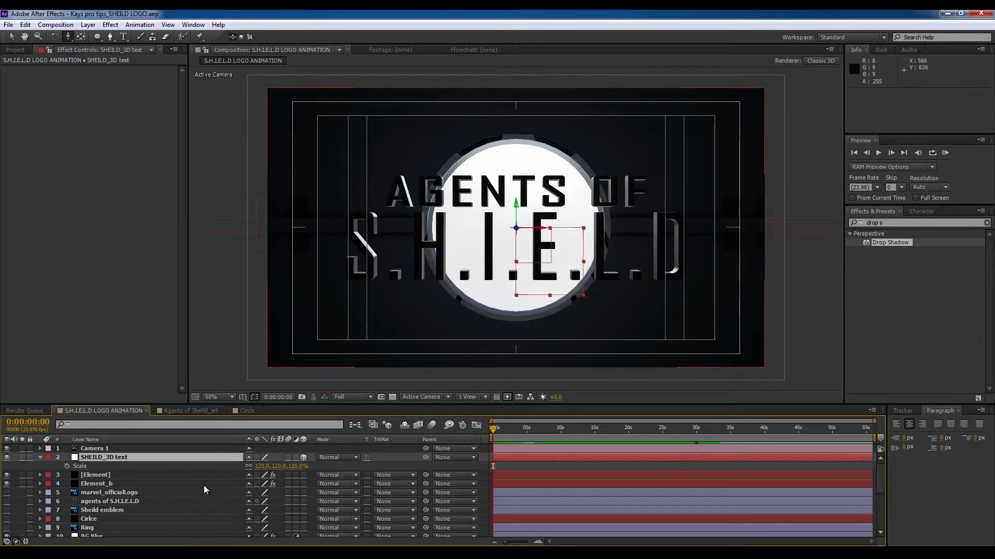
# Step: Create a group null for Group 2 of the Element effect on the Element_b layer
pyautogui.click(110, 484)
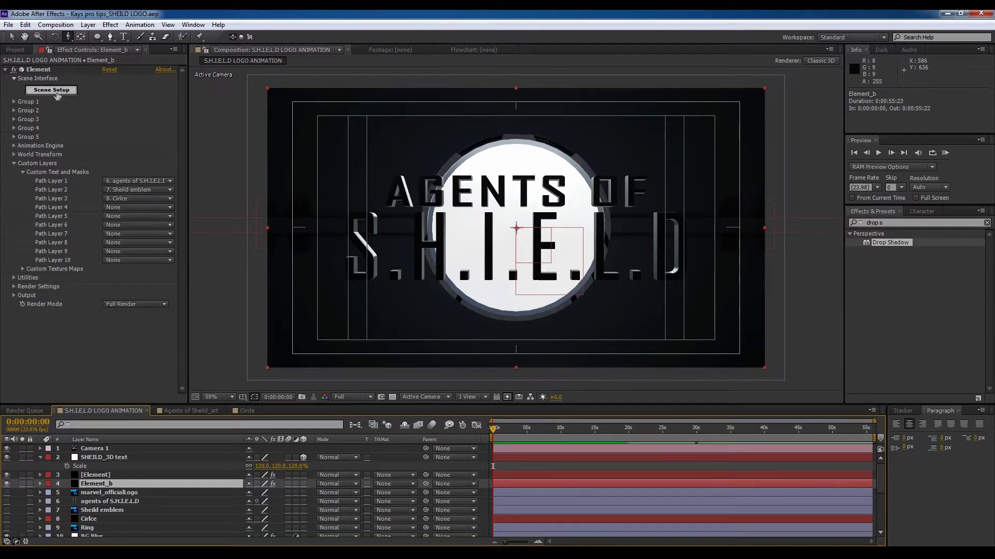
pyautogui.click(14, 163)
pyautogui.click(14, 110)
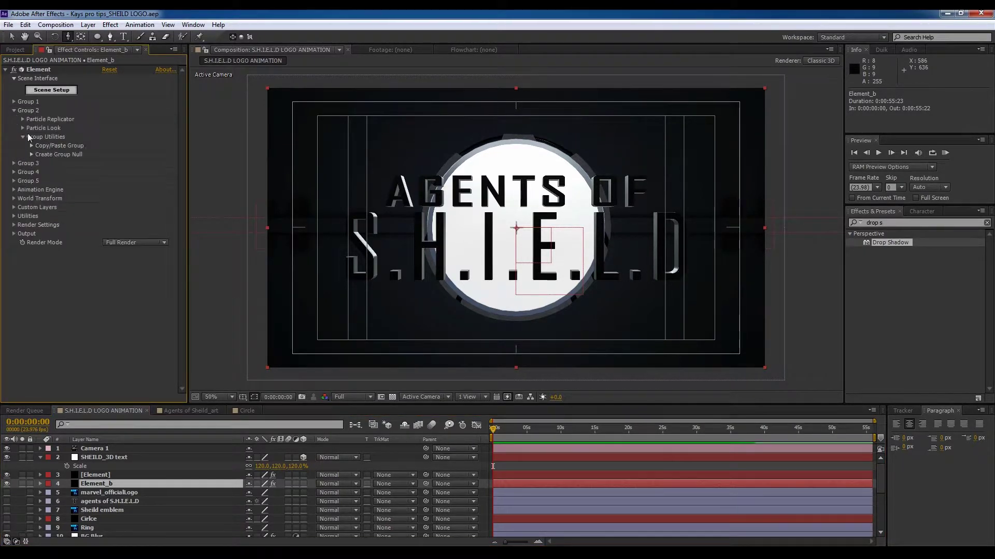
pyautogui.click(32, 154)
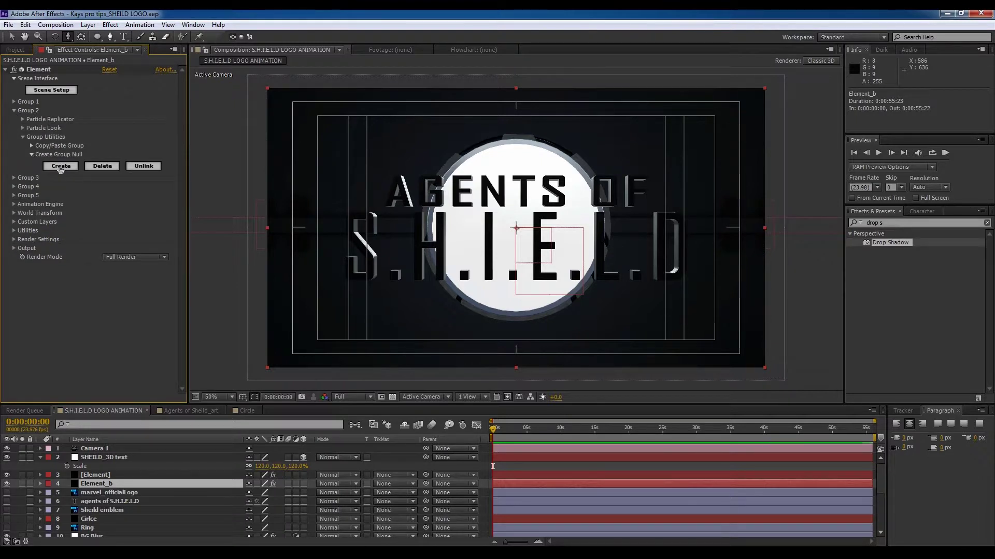
pyautogui.click(61, 166)
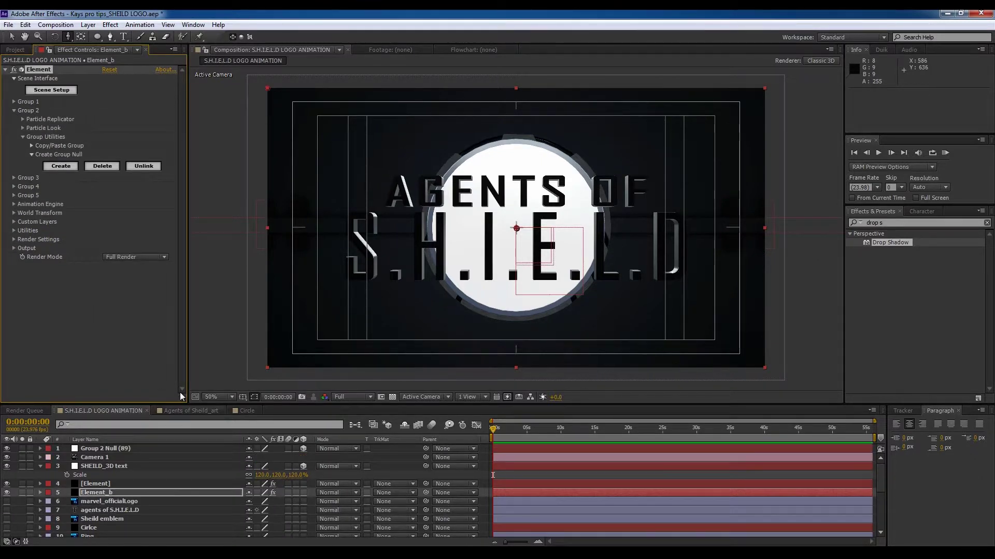
pyautogui.click(148, 451)
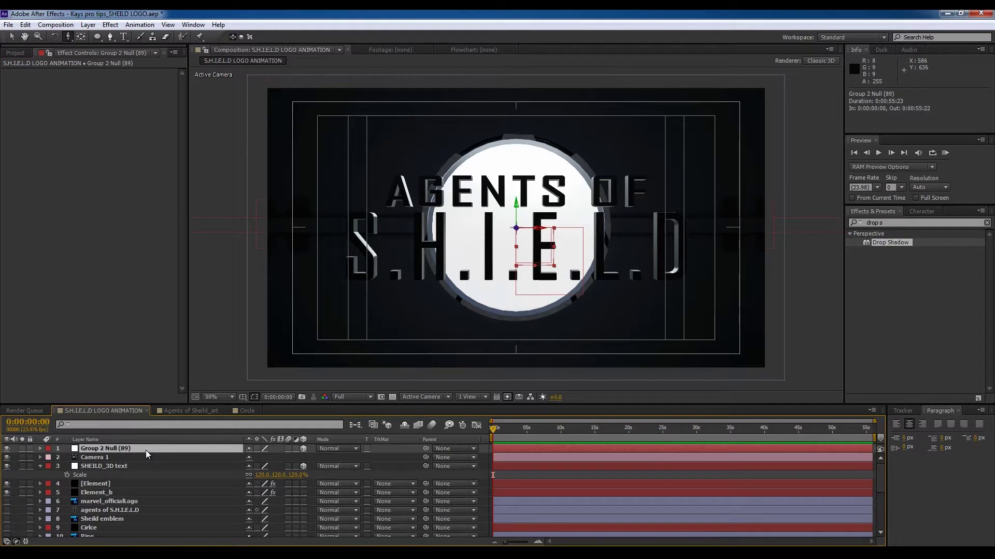
# Step: Create a group null for Group 3 of the Element effect on the Element_b layer
pyautogui.click(114, 493)
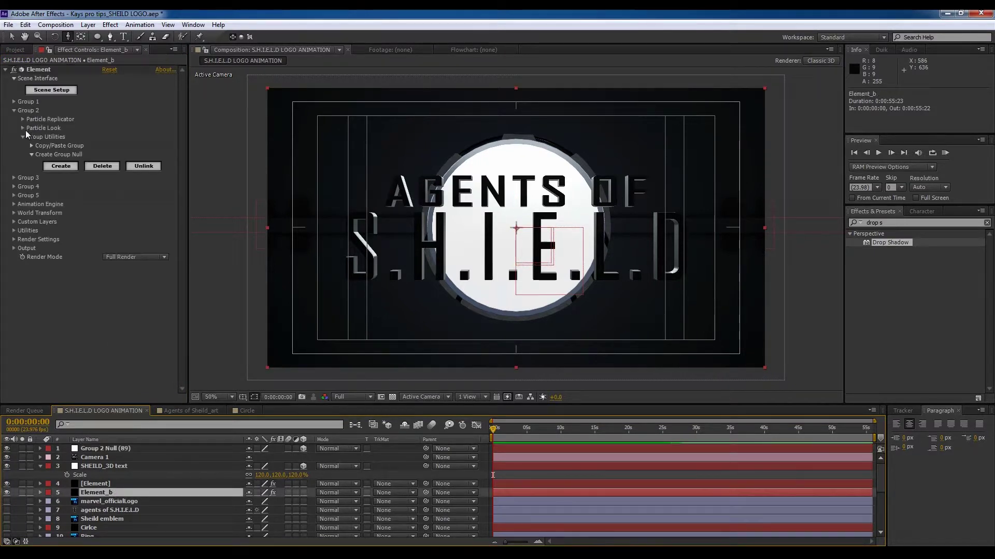
pyautogui.click(14, 111)
pyautogui.click(14, 119)
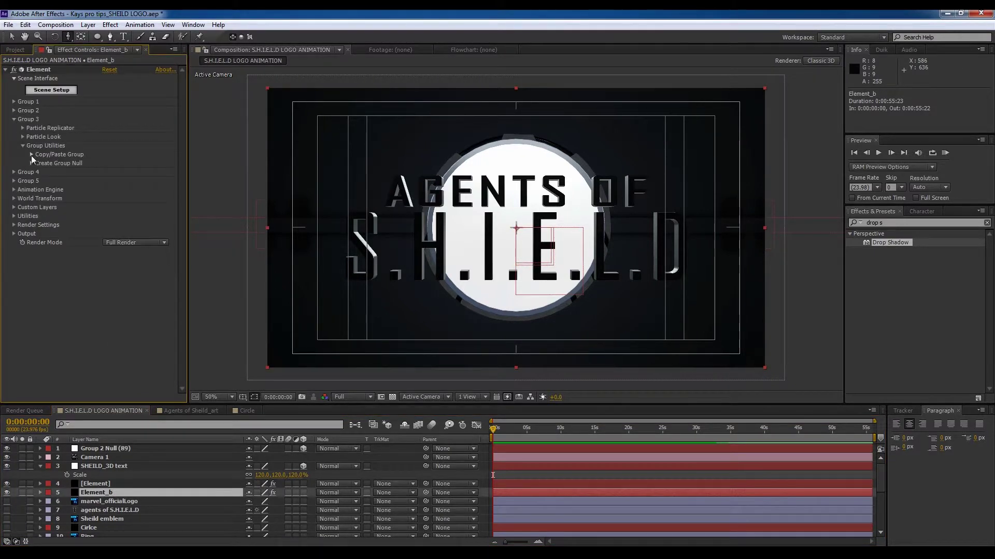
pyautogui.click(32, 163)
pyautogui.click(61, 175)
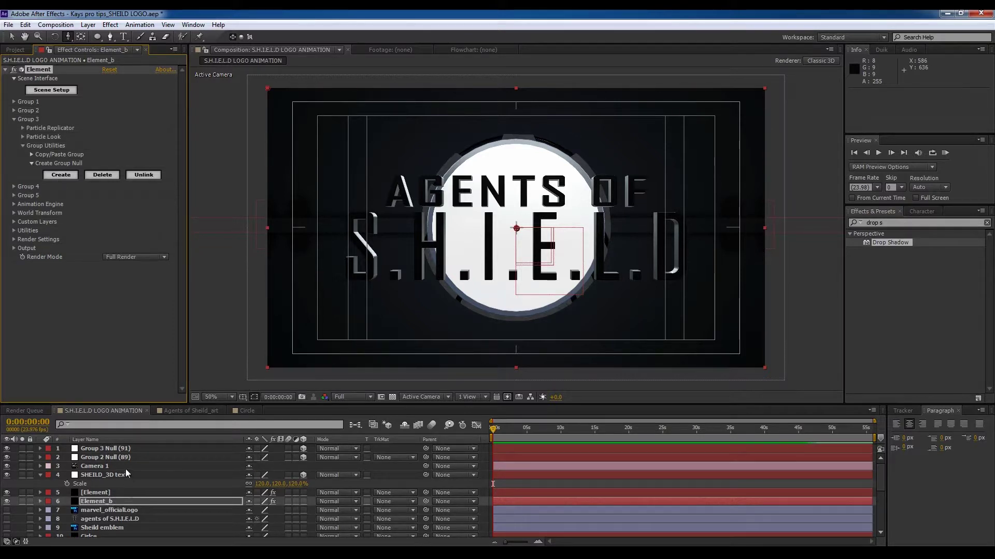
# Step: Bring the Group 2 null closer to the camera by setting its Z position to -300
pyautogui.click(114, 458)
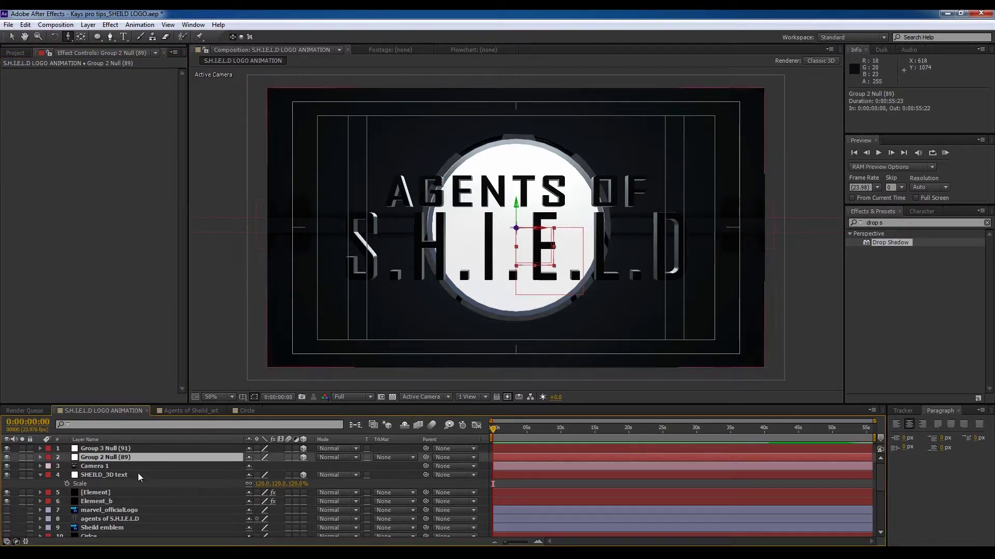
pyautogui.click(116, 477)
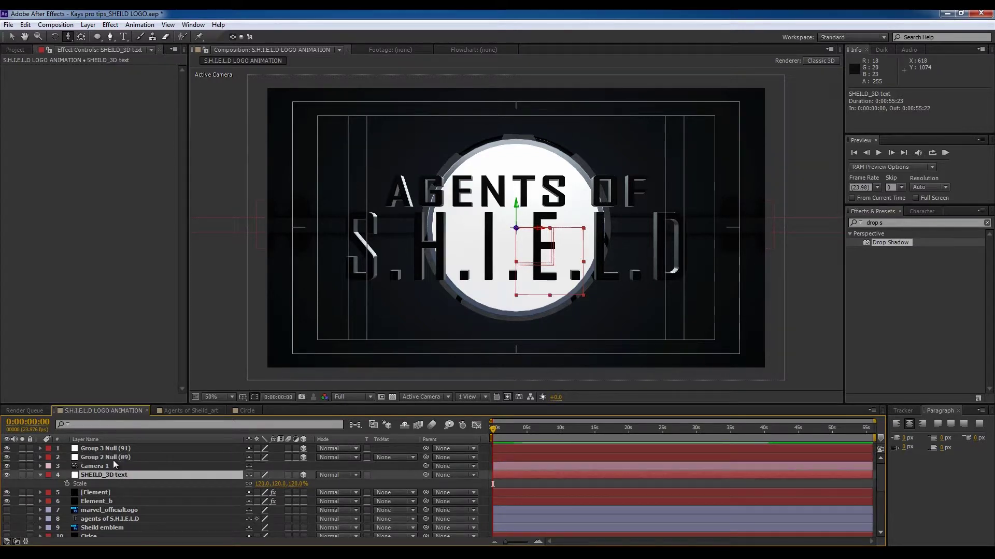
pyautogui.click(113, 459)
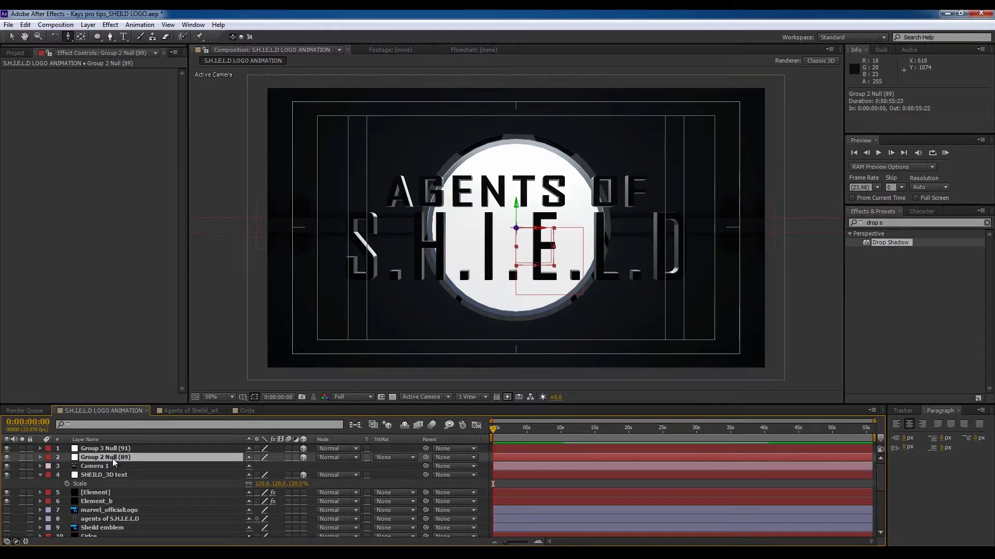
pyautogui.press('p')
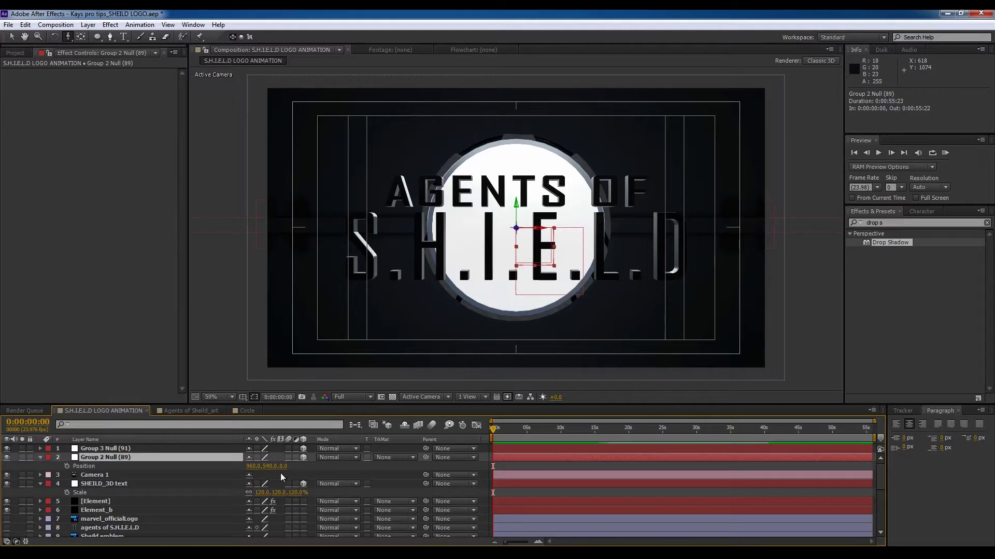
pyautogui.click(284, 466)
pyautogui.write('-30')
pyautogui.press('Return')
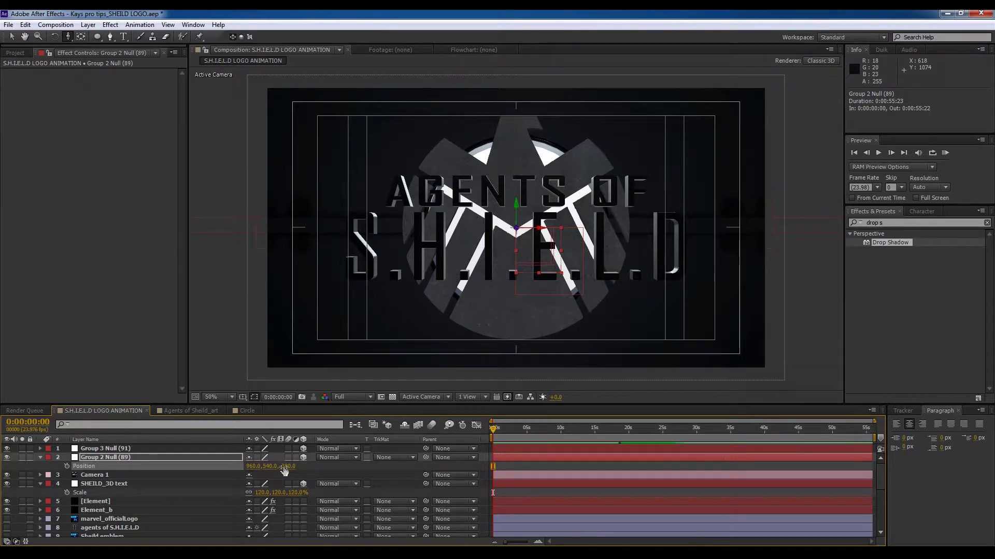
# Step: Set the Group 3 null's Z position to -100 and deselect it
pyautogui.click(155, 447)
pyautogui.press('p')
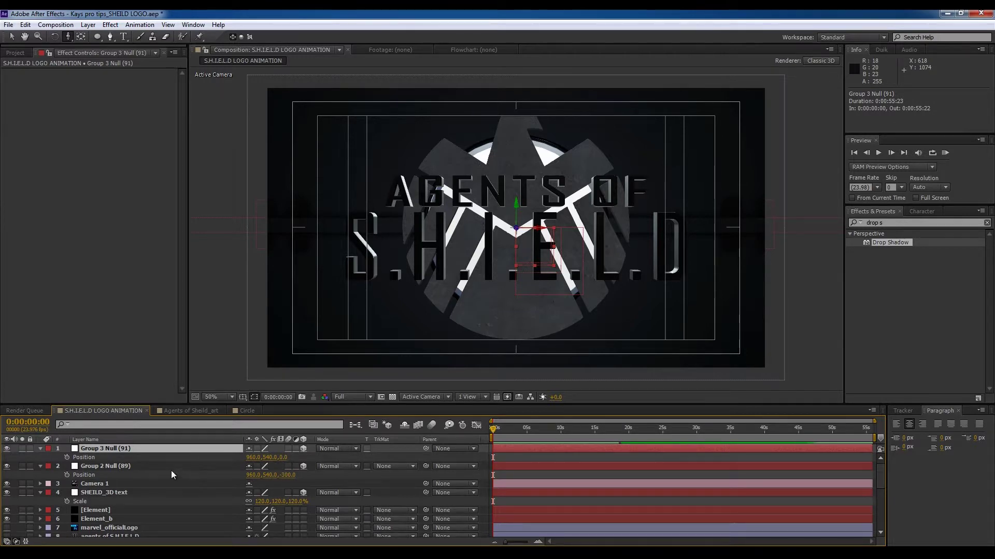
pyautogui.click(284, 457)
pyautogui.write('-100')
pyautogui.press('Return')
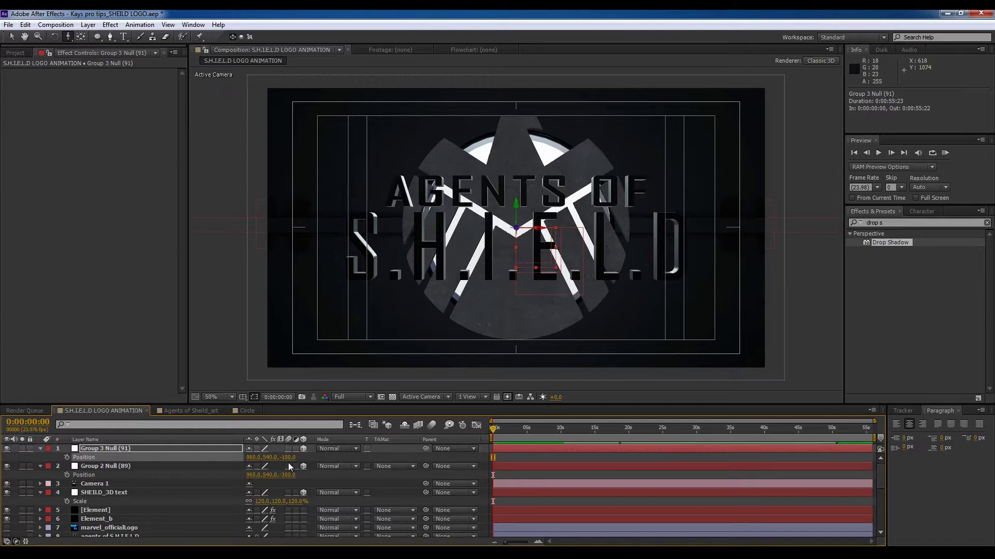
pyautogui.click(303, 458)
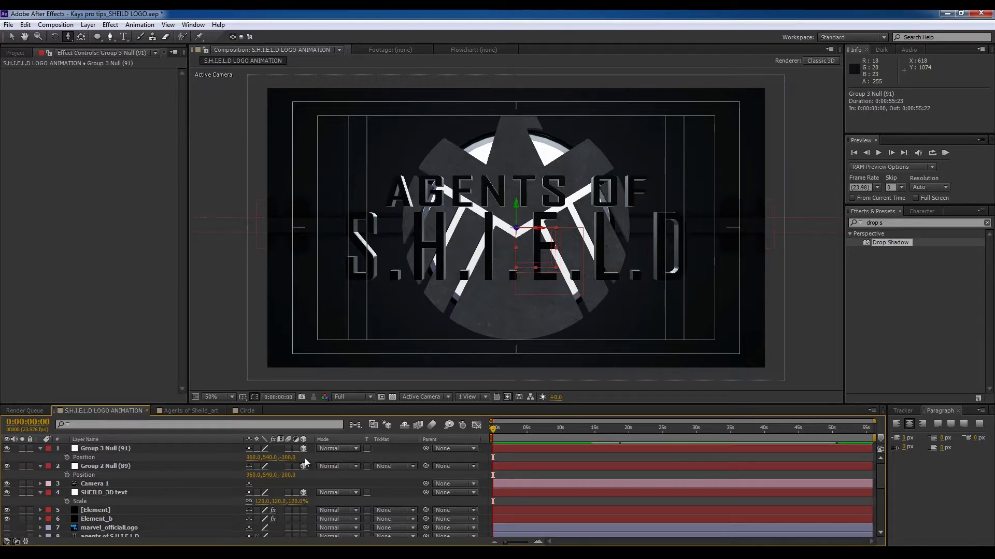
# Step: Show the scale of the Group 2 and Group 3 nulls, and enlarge Group 3 uniformly, trying 150% before settling on 170%
pyautogui.click(95, 452)
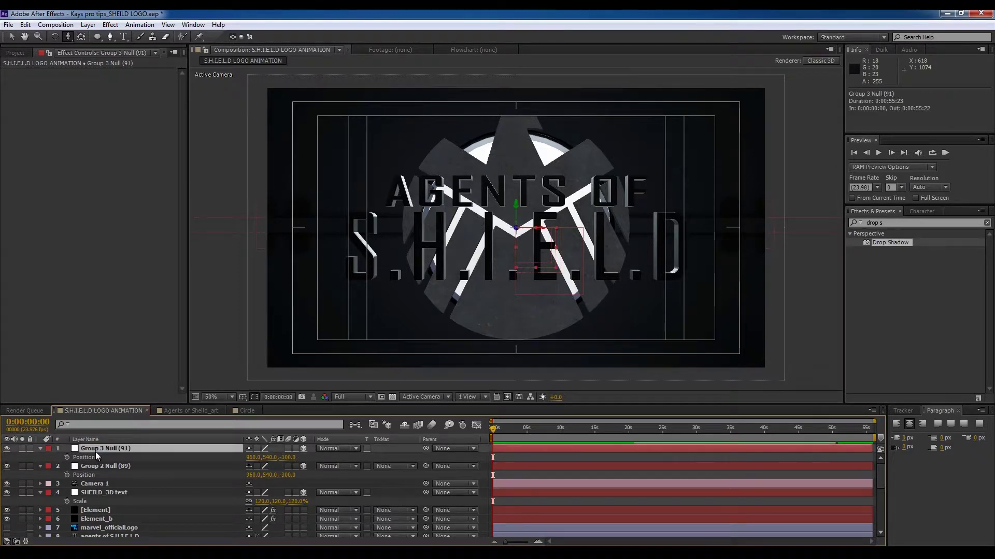
pyautogui.click(88, 465)
pyautogui.press('s')
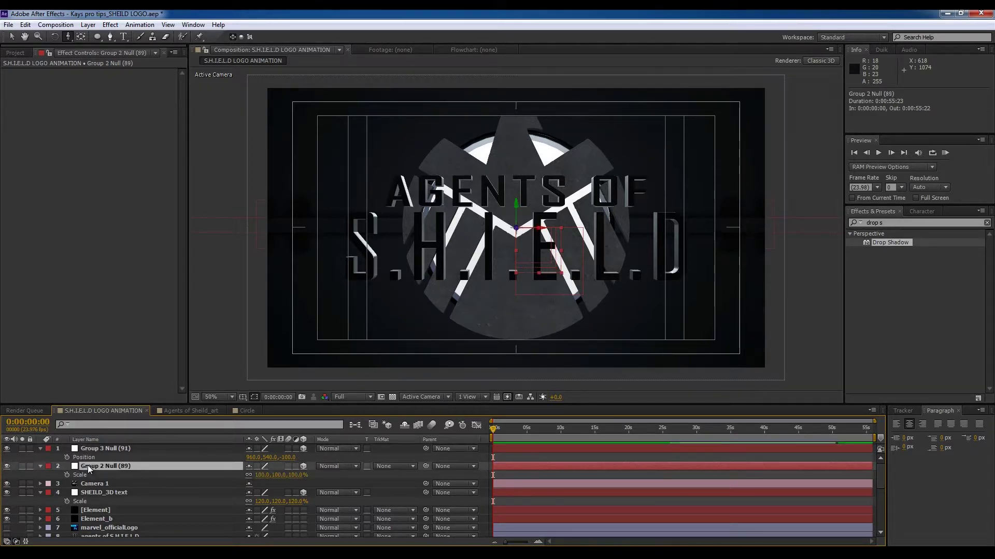
pyautogui.click(94, 450)
pyautogui.press('s')
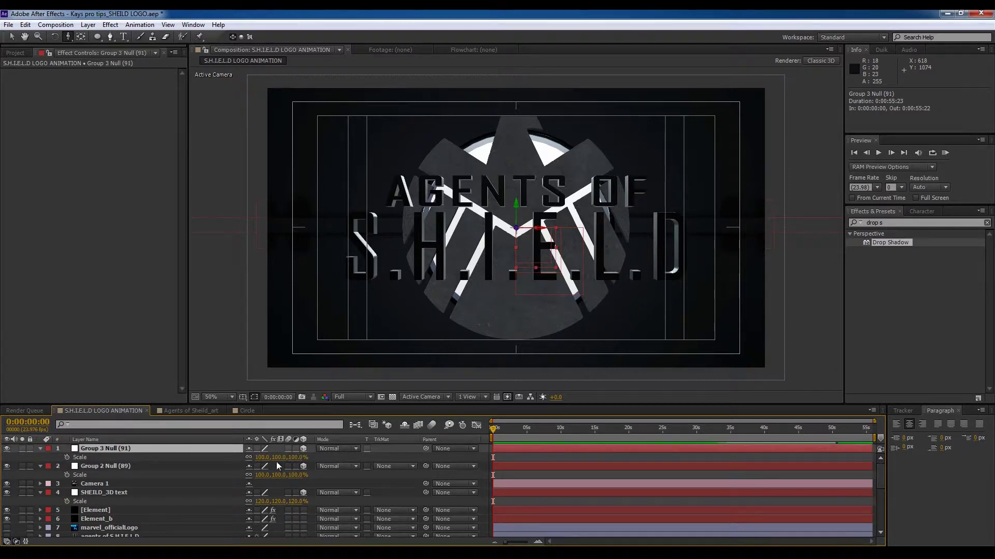
pyautogui.click(296, 458)
pyautogui.write('150')
pyautogui.press('Return')
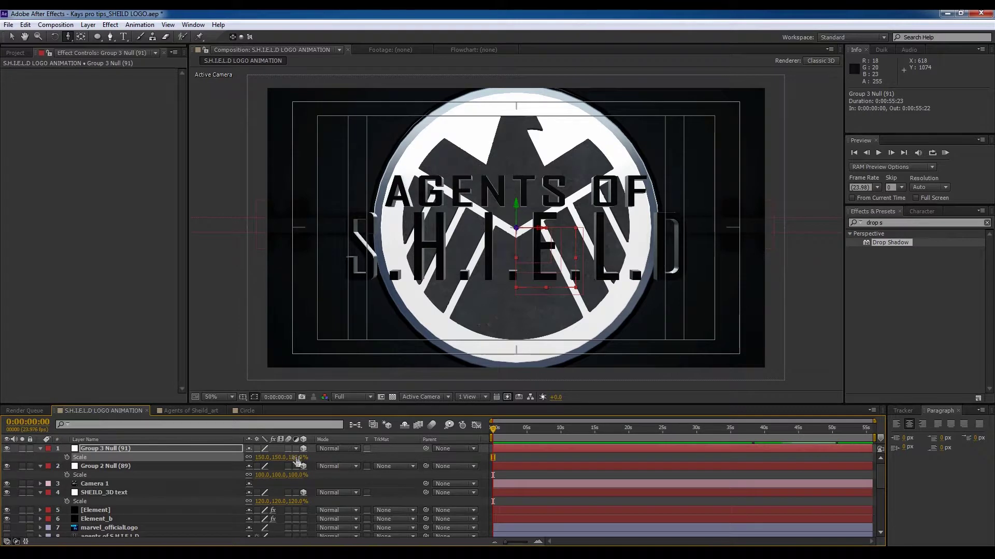
pyautogui.click(295, 458)
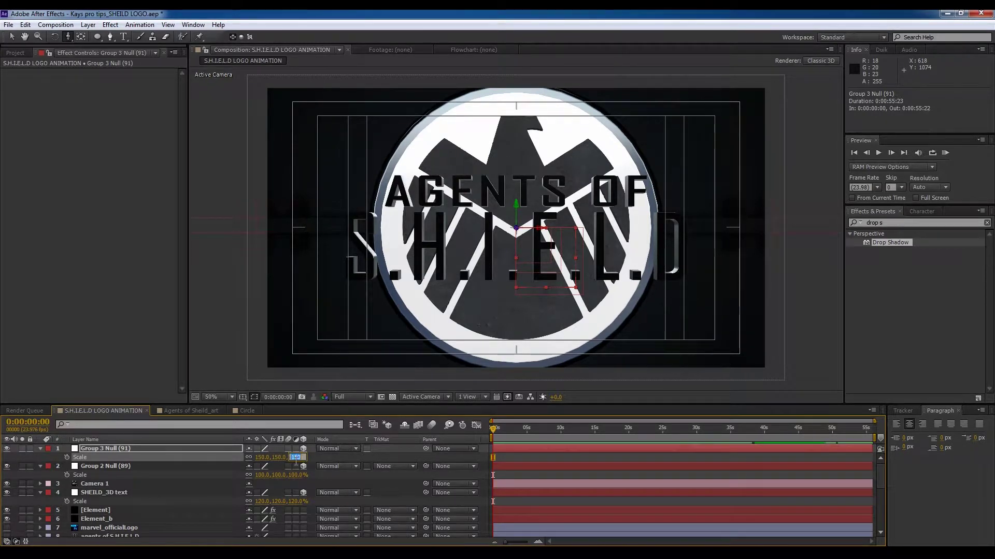
pyautogui.write('170')
pyautogui.press('Return')
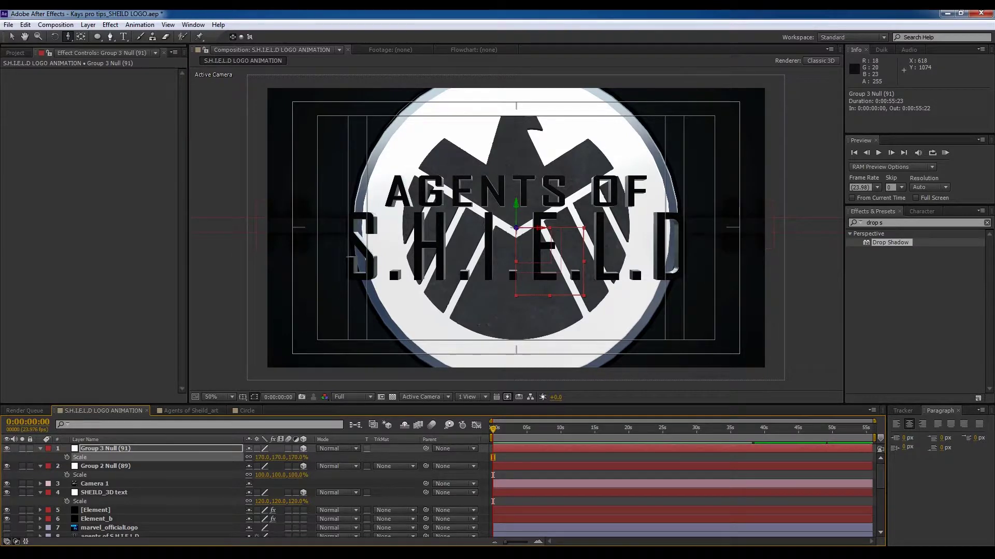
# Step: Switch to VLC media player to examine the reference logo in the trailer, and move its window clear of the composition
pyautogui.hotkey('alt', 'Tab')
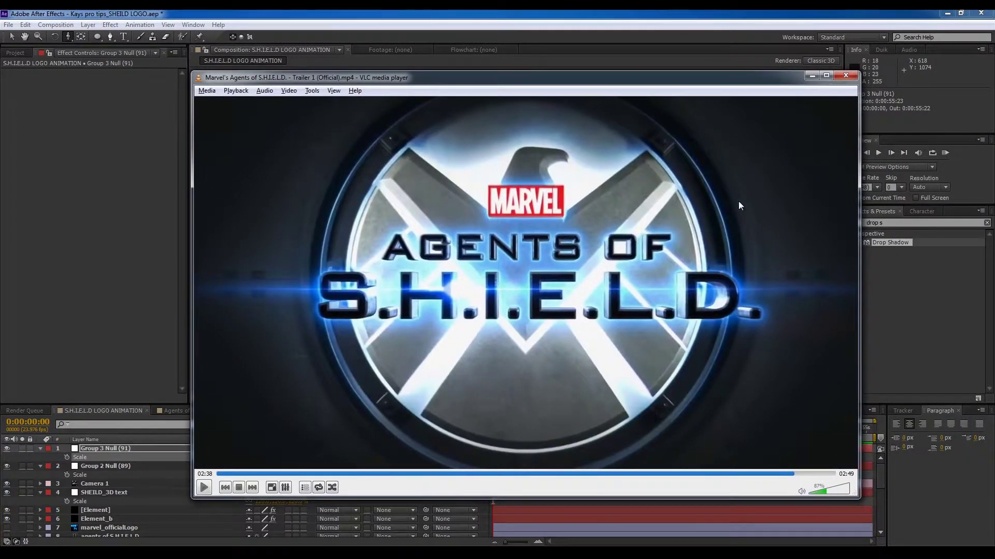
pyautogui.moveTo(689, 79); pyautogui.dragTo(994, 83)
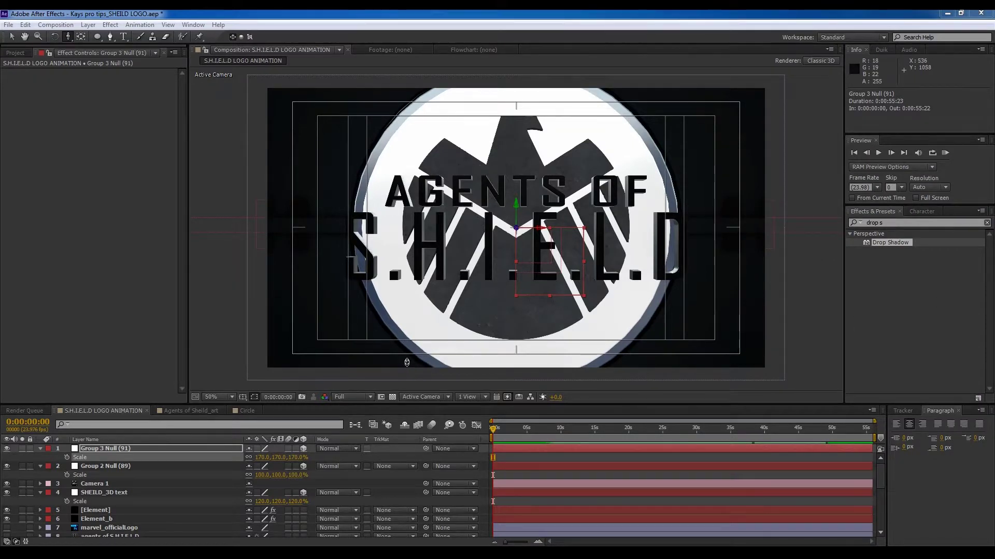
# Step: Scale the Group 2 null uniformly to fit the emblem inside the ring, trying 150%, 145% and 135% before settling on 130%
pyautogui.click(147, 468)
pyautogui.click(279, 475)
pyautogui.write('150')
pyautogui.press('Return')
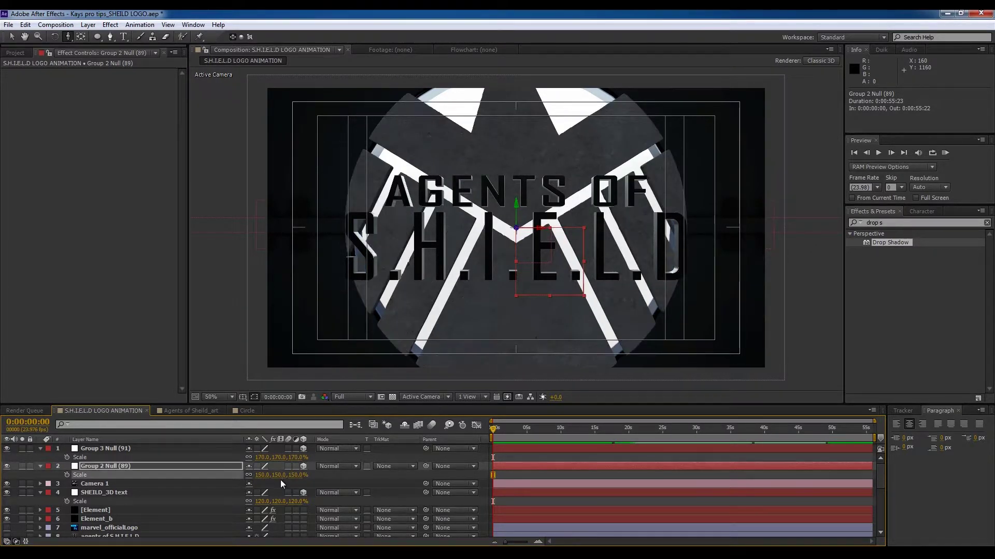
pyautogui.click(280, 475)
pyautogui.write('145')
pyautogui.press('Return')
pyautogui.click(280, 475)
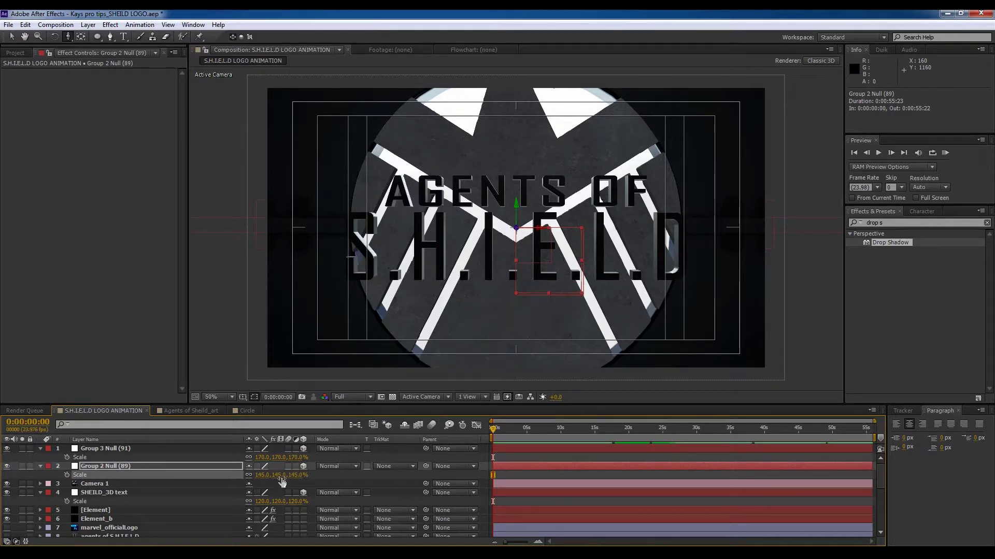
pyautogui.write('135')
pyautogui.press('Return')
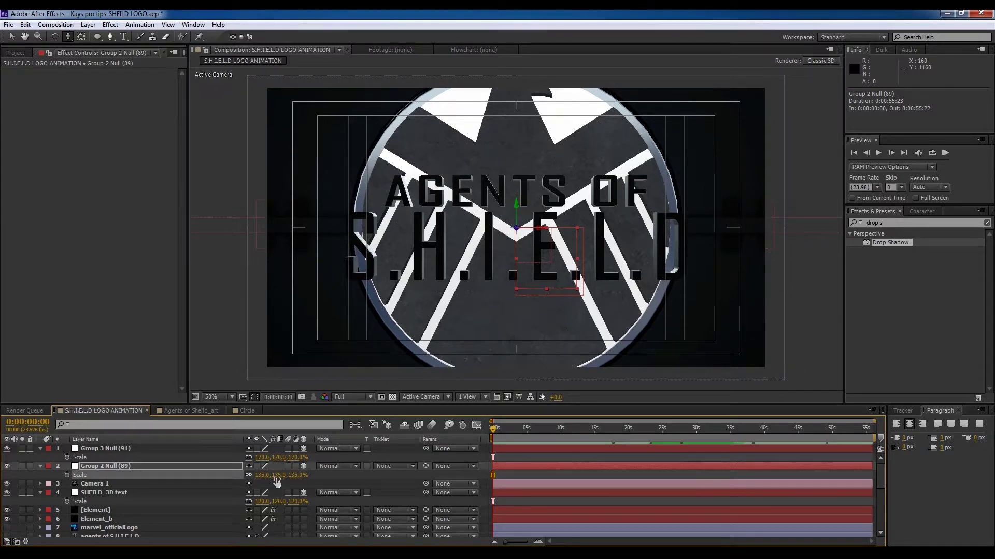
pyautogui.click(279, 475)
pyautogui.write('130')
pyautogui.press('Return')
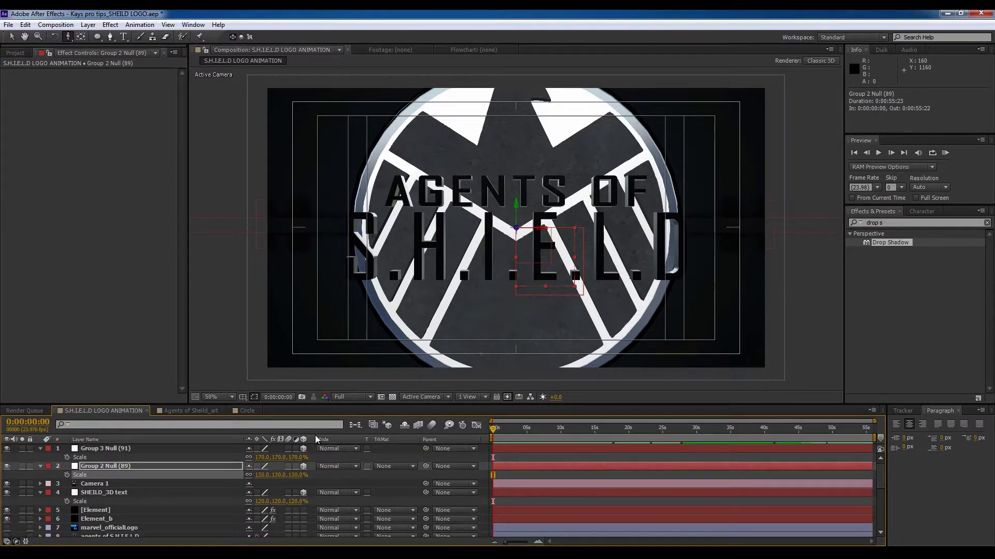
# Step: Pull Camera 1 back to a Z position of about -2149 to fit the whole emblem in frame, and deselect all layers
pyautogui.moveTo(457, 298); pyautogui.dragTo(488, 285)
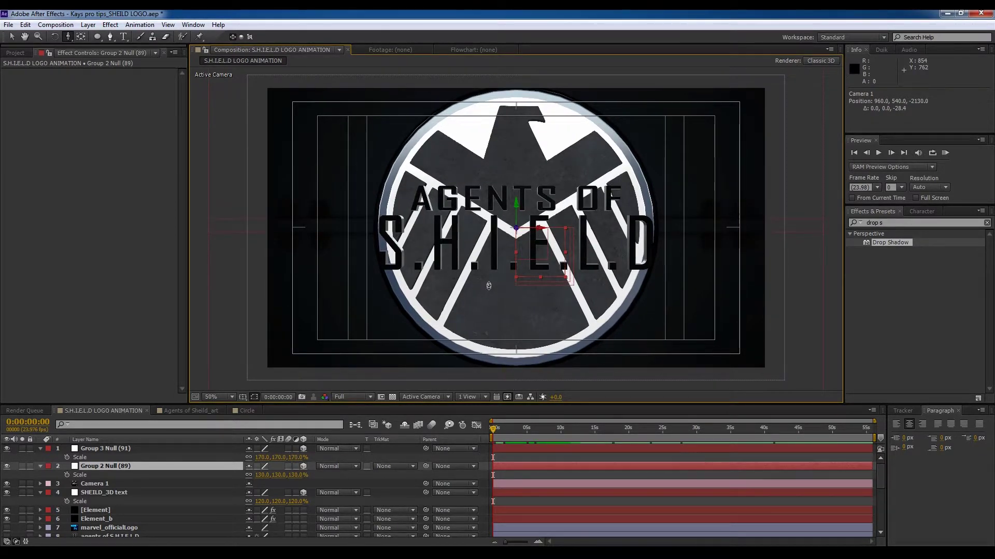
pyautogui.moveTo(488, 286); pyautogui.dragTo(476, 294)
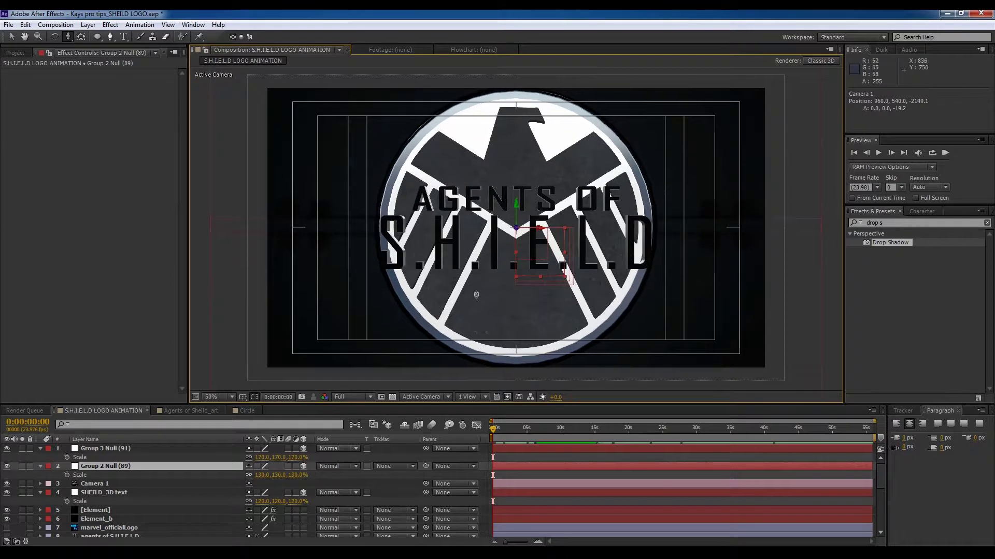
pyautogui.click(471, 458)
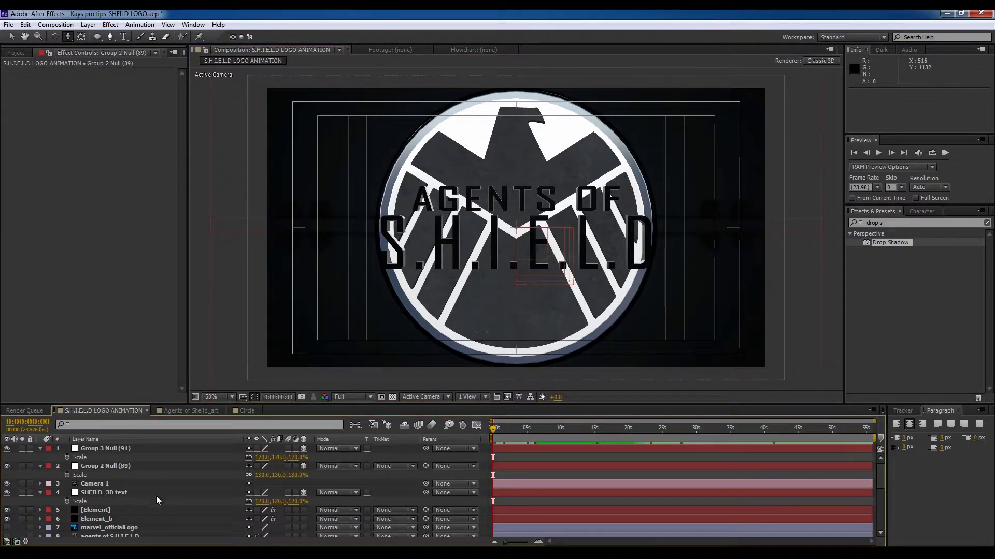
# Step: Collapse the open scale properties of the Group 3 null, Group 2 null and SHEILD_3D text layers
pyautogui.click(120, 448)
pyautogui.click(40, 449)
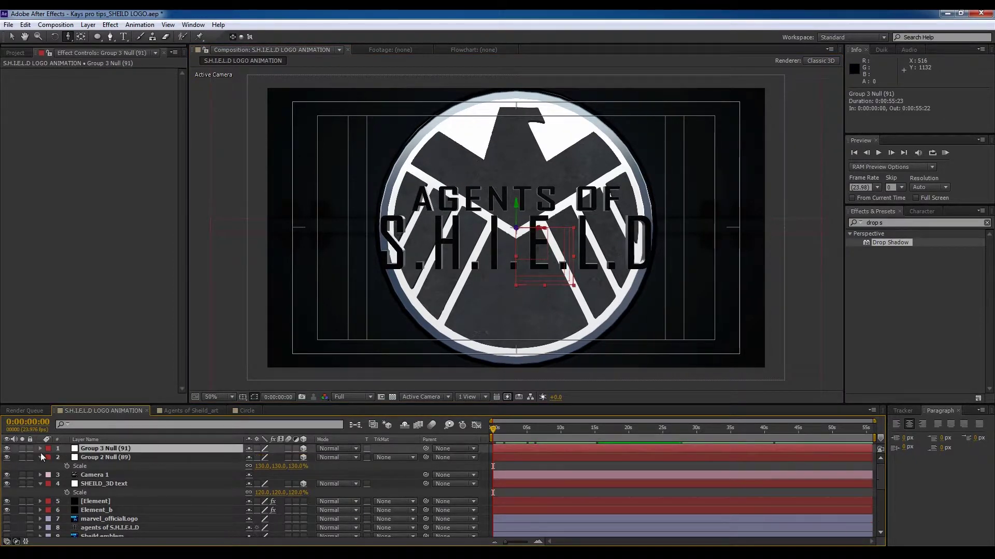
pyautogui.click(41, 458)
pyautogui.click(39, 475)
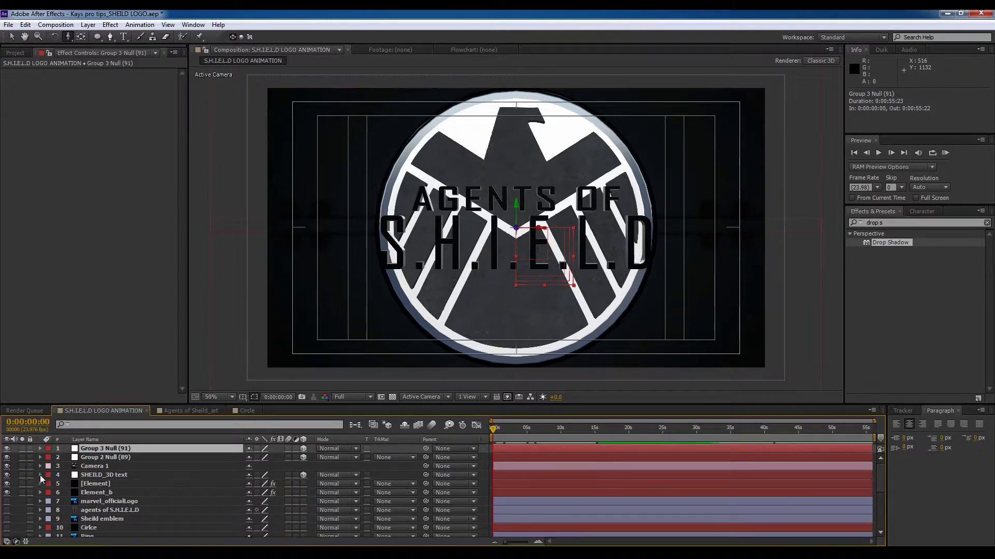
# Step: Make the marvel_officialLogo layer 3D and visible, and set its Z position to -620
pyautogui.click(102, 487)
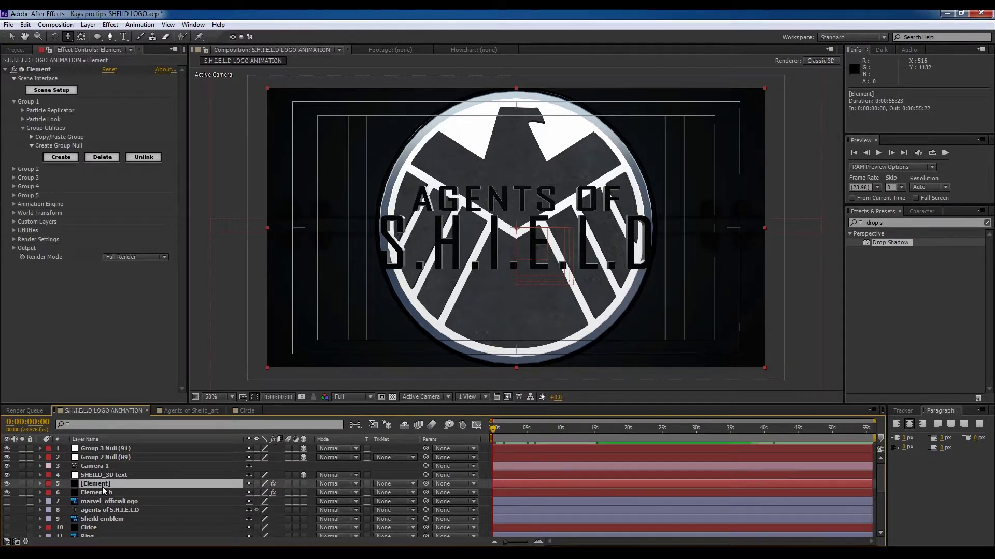
pyautogui.click(133, 492)
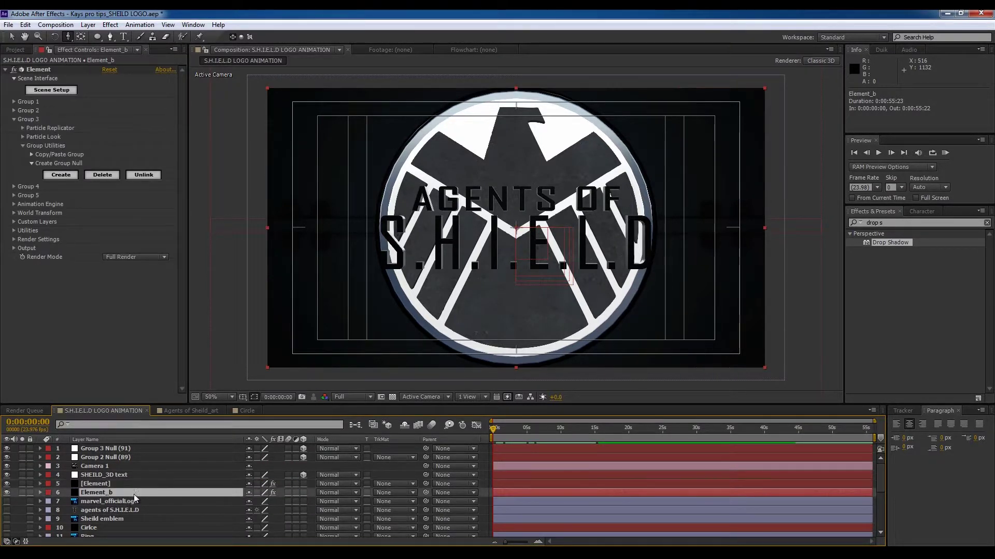
pyautogui.click(123, 504)
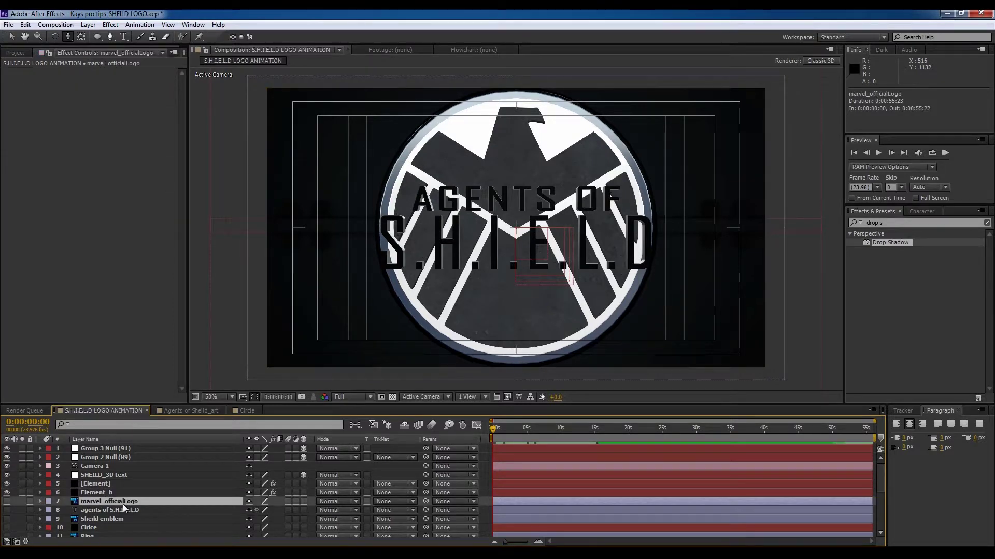
pyautogui.click(303, 501)
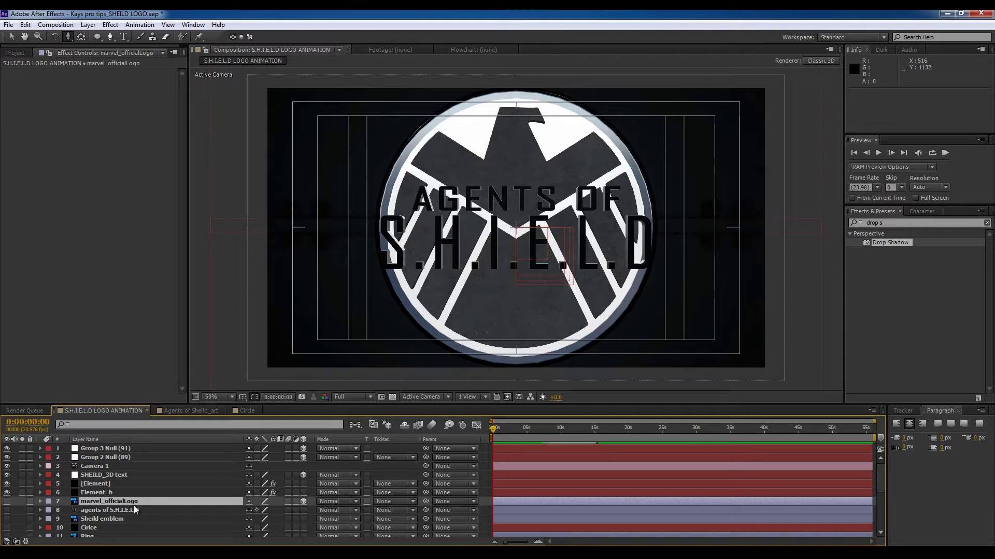
pyautogui.press('p')
pyautogui.click(7, 502)
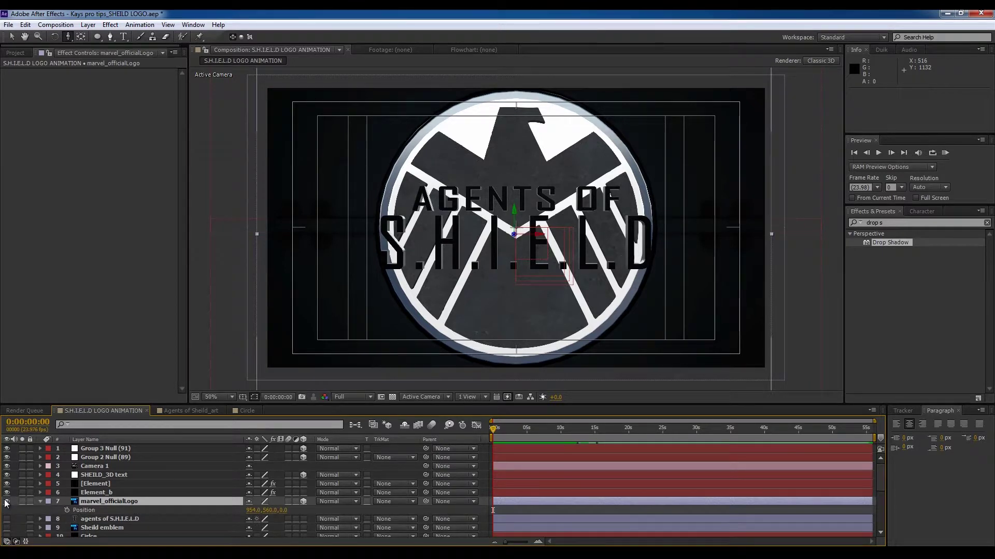
pyautogui.click(284, 510)
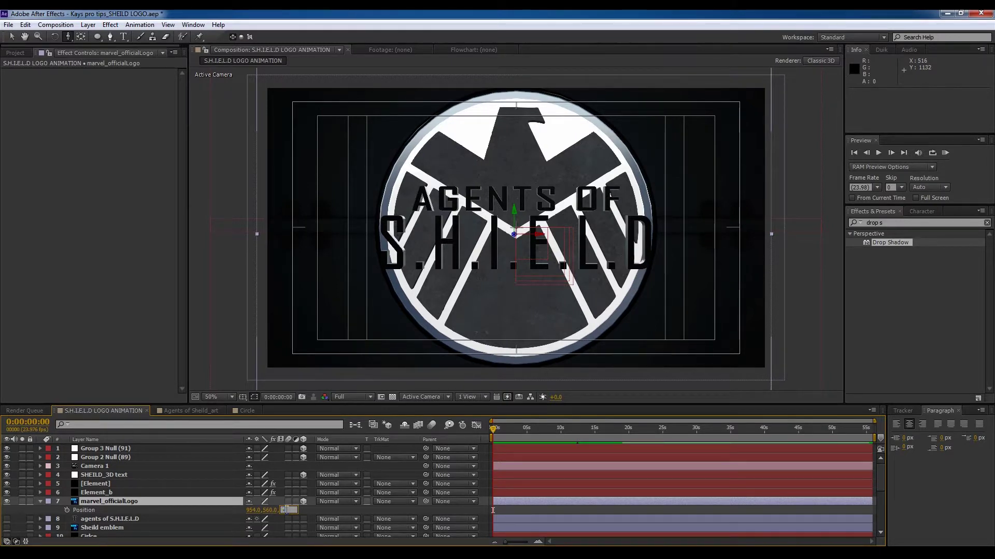
pyautogui.write('-620')
pyautogui.press('Return')
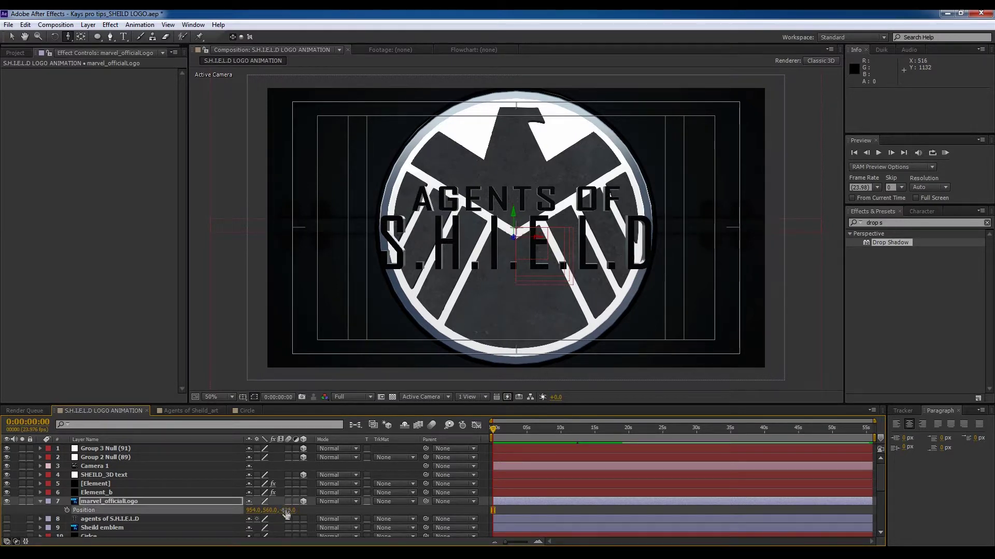
# Step: Move the marvel_officialLogo layer directly below the Group 3 null and scale it uniformly to 75%, after trying 85%
pyautogui.moveTo(130, 501); pyautogui.dragTo(129, 450)
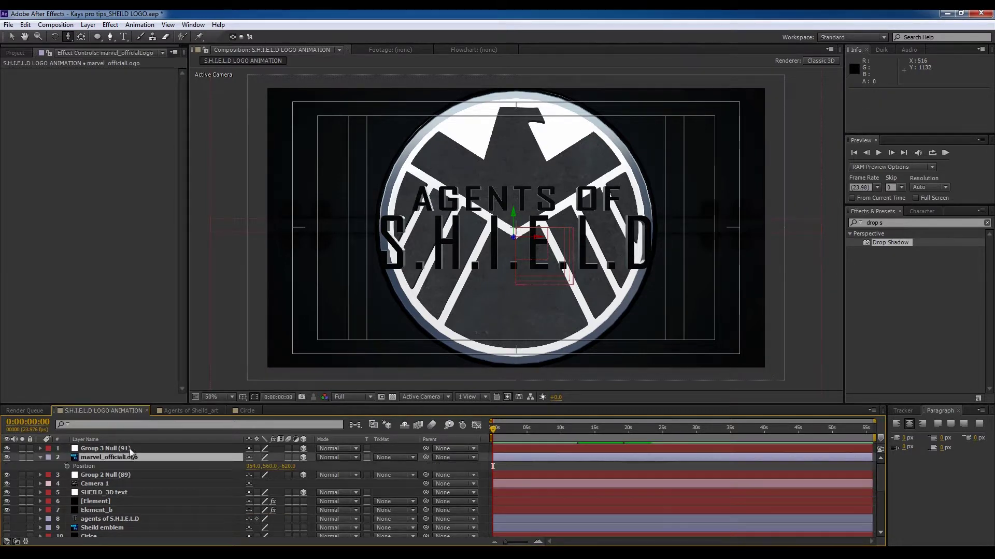
pyautogui.press('s')
pyautogui.click(278, 466)
pyautogui.write('85')
pyautogui.press('Return')
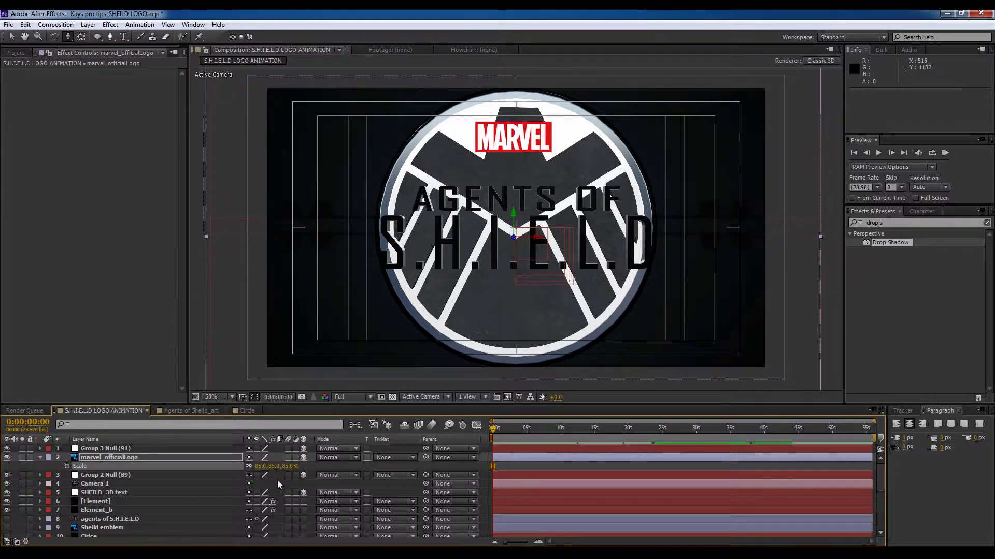
pyautogui.click(276, 467)
pyautogui.write('754')
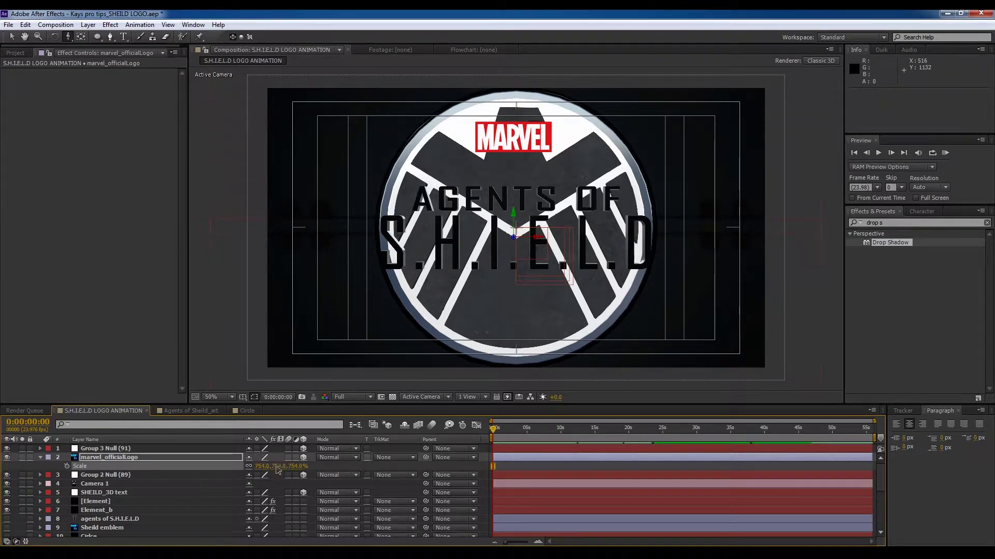
pyautogui.press('Return')
pyautogui.click(277, 466)
pyautogui.write('75')
pyautogui.press('Return')
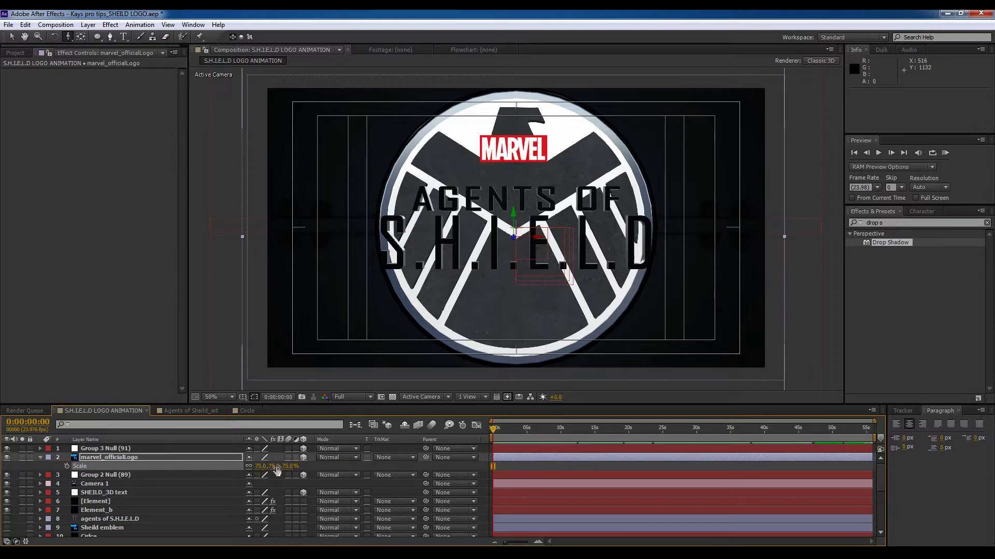
# Step: Nudge the Marvel logo down to a Y position of 594, just above the AGENTS OF text, and deselect all layers
pyautogui.press('Down')
pyautogui.press('Down')
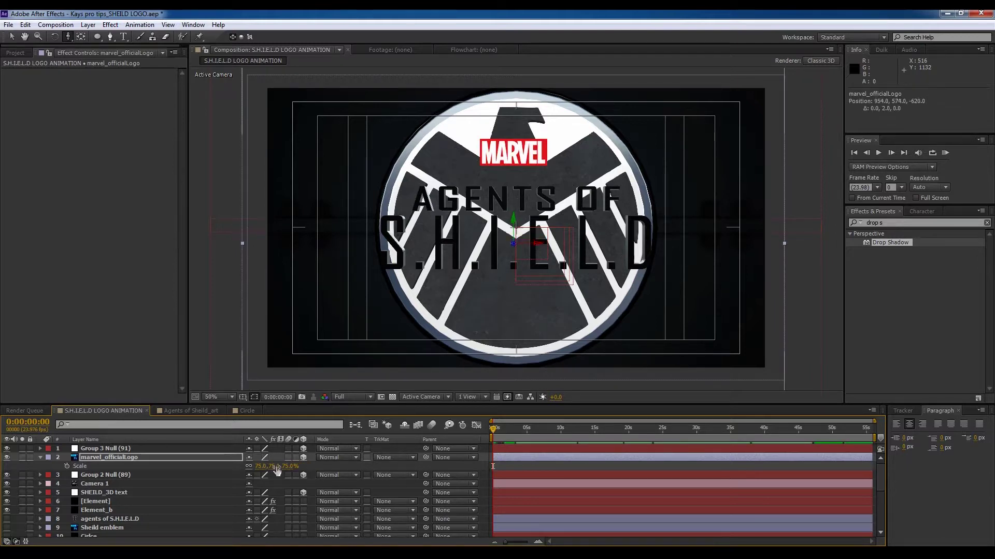
pyautogui.press('Down')
pyautogui.press('Down')
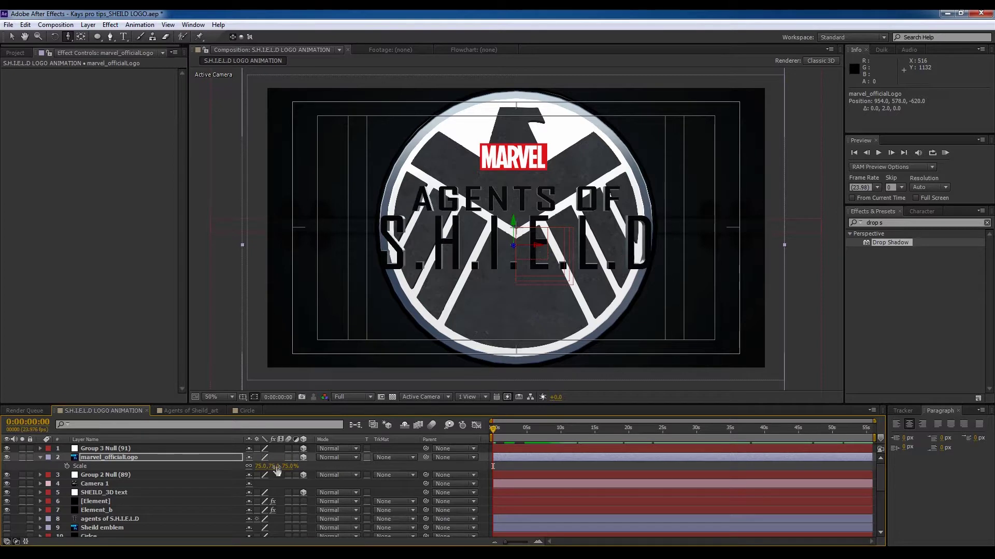
pyautogui.hotkey('shift', 'Down')
pyautogui.hotkey('shift', 'Down')
pyautogui.press('Up')
pyautogui.press('Up')
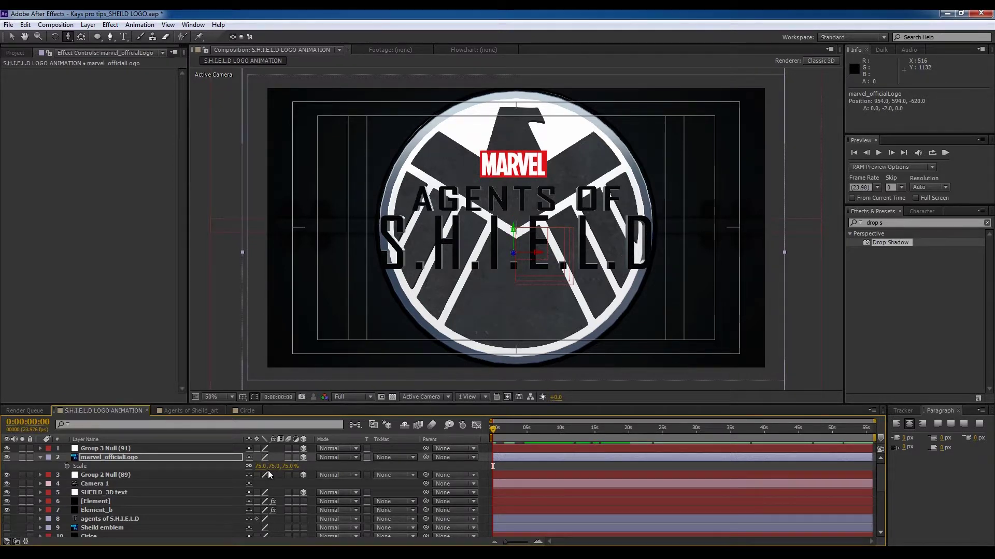
pyautogui.press('F2')
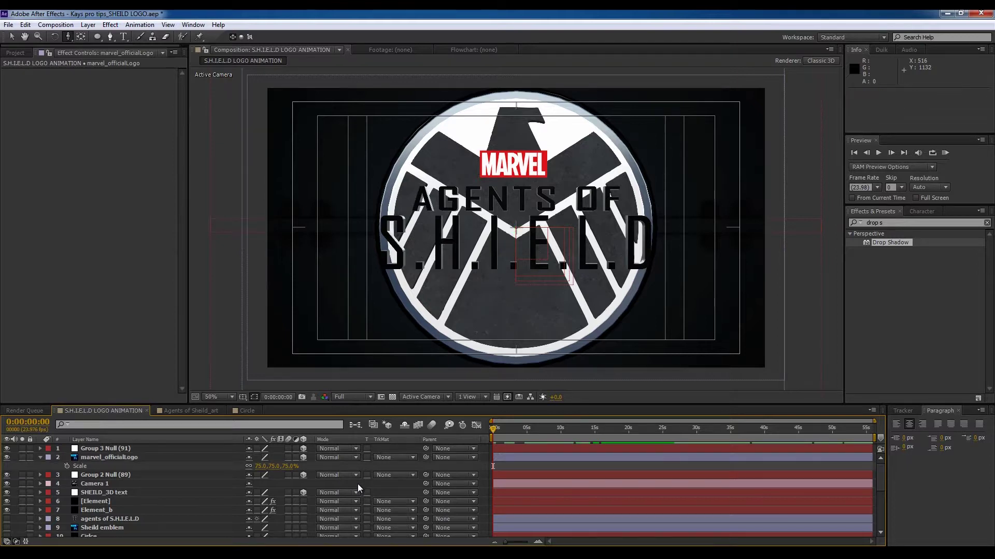
# Step: Add a new light-blue spot light named Light 1, keeping the smooth falloff and shadow casting
pyautogui.rightClick(421, 467)
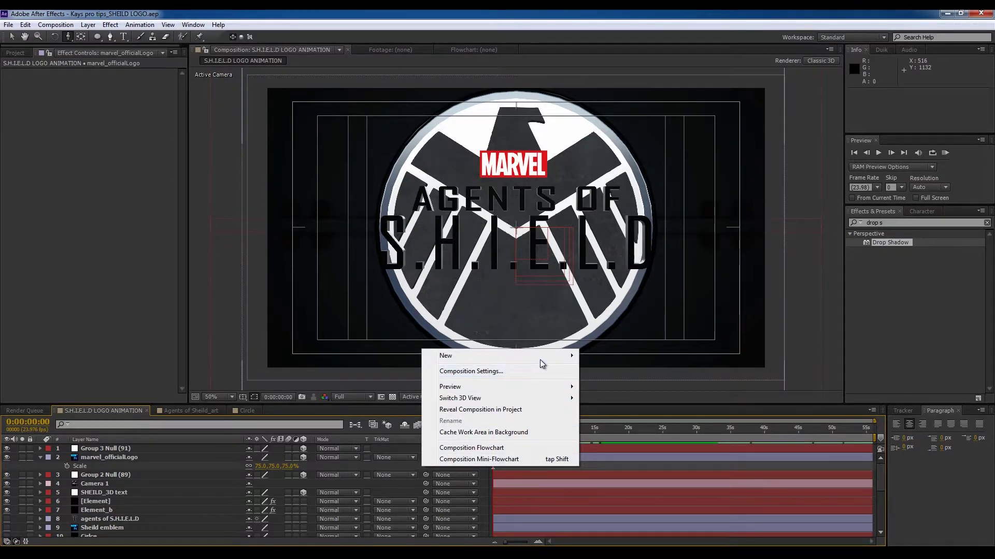
pyautogui.moveTo(541, 355)
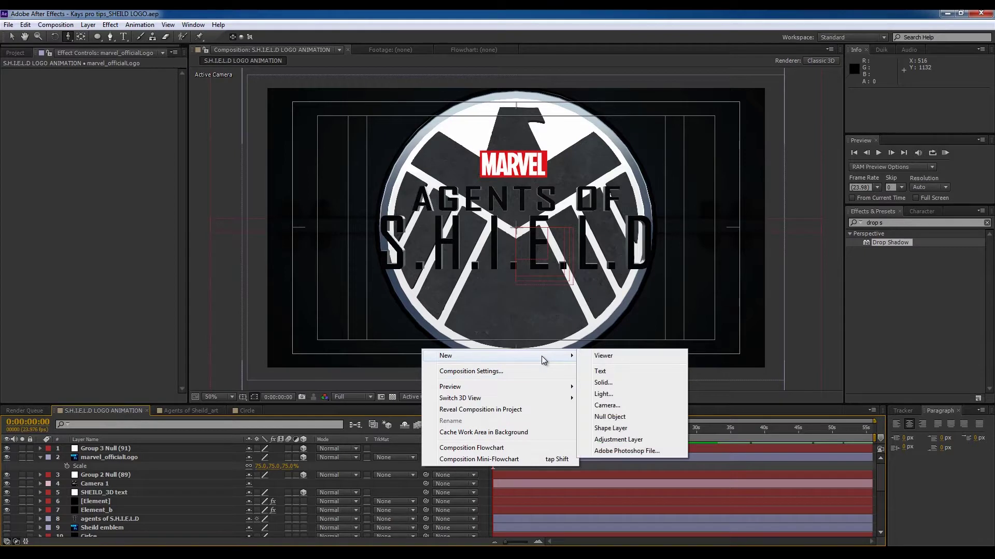
pyautogui.click(620, 393)
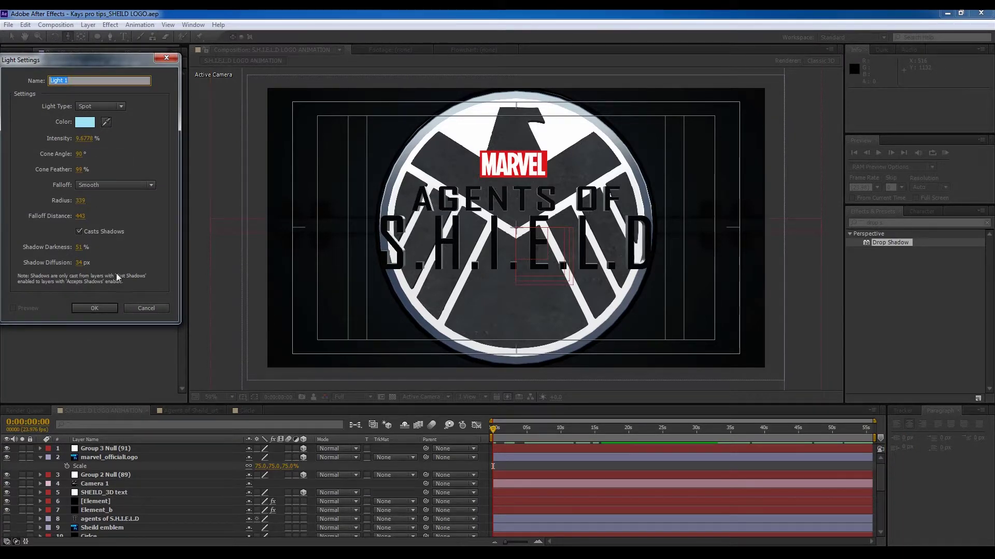
pyautogui.click(99, 309)
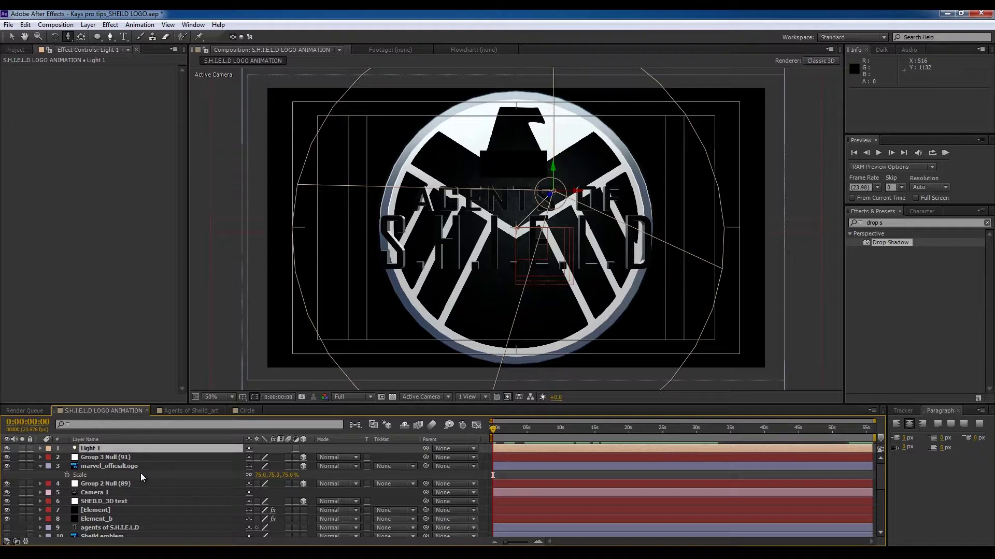
# Step: Reveal Light 1's position and intensity properties and set the intensity to 60%
pyautogui.click(93, 449)
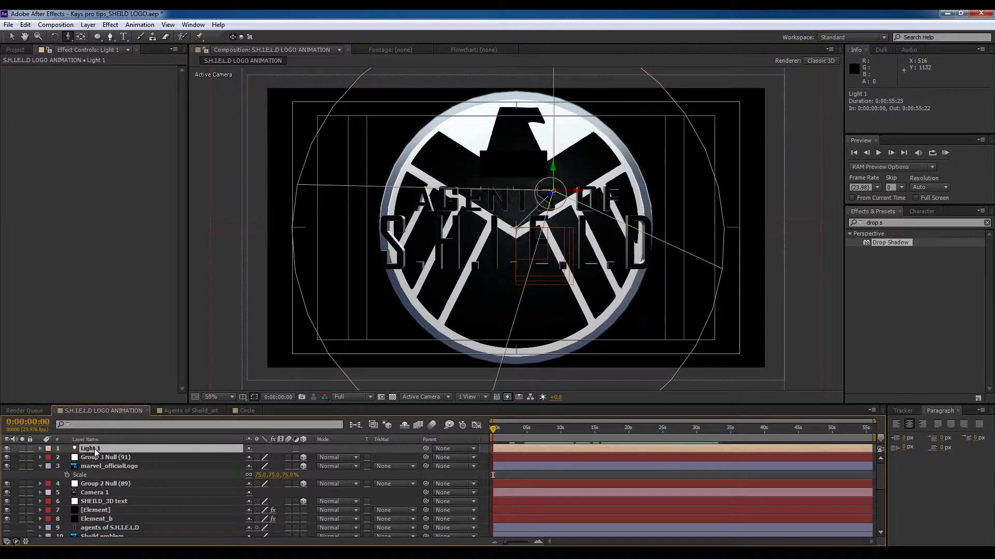
pyautogui.press('p')
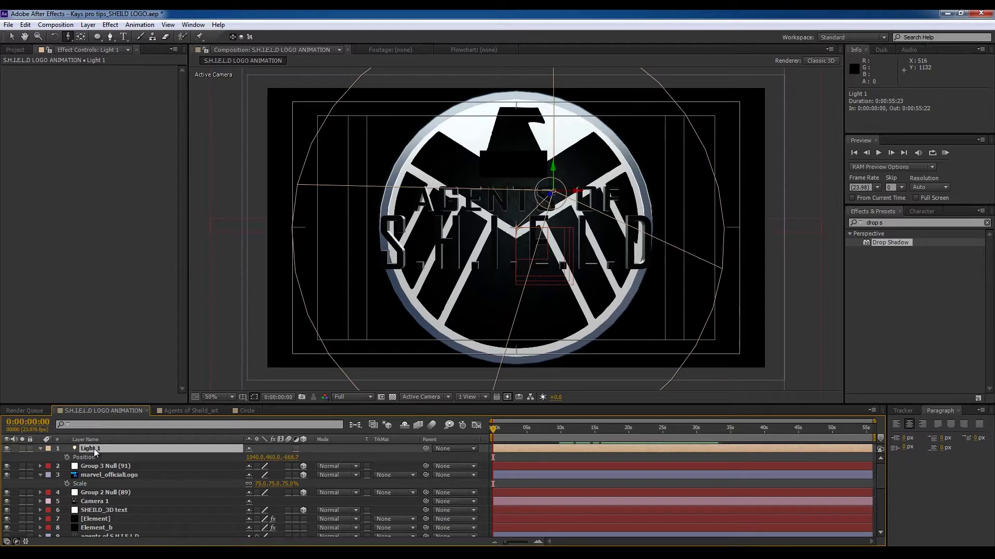
pyautogui.hotkey('shift', 't')
pyautogui.click(252, 475)
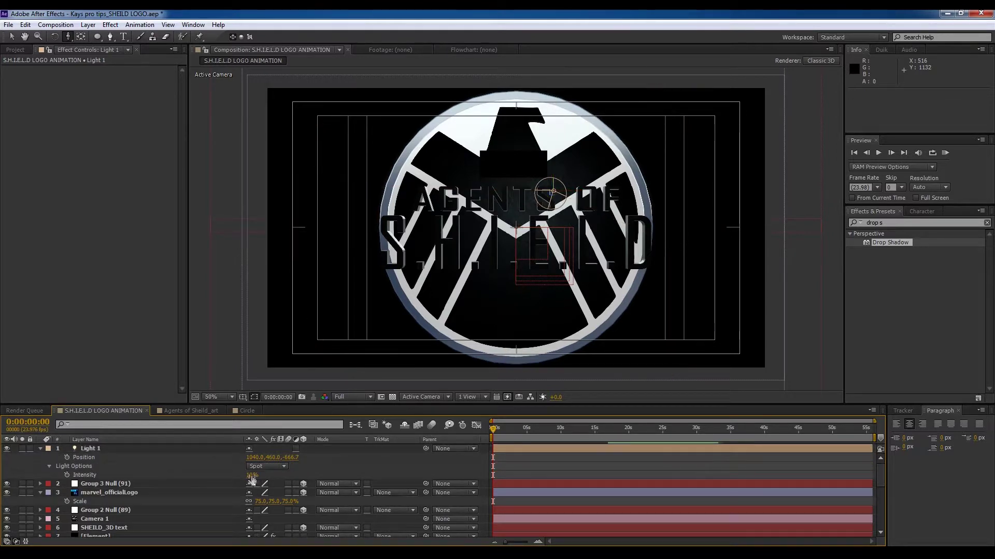
pyautogui.write('60')
pyautogui.press('Return')
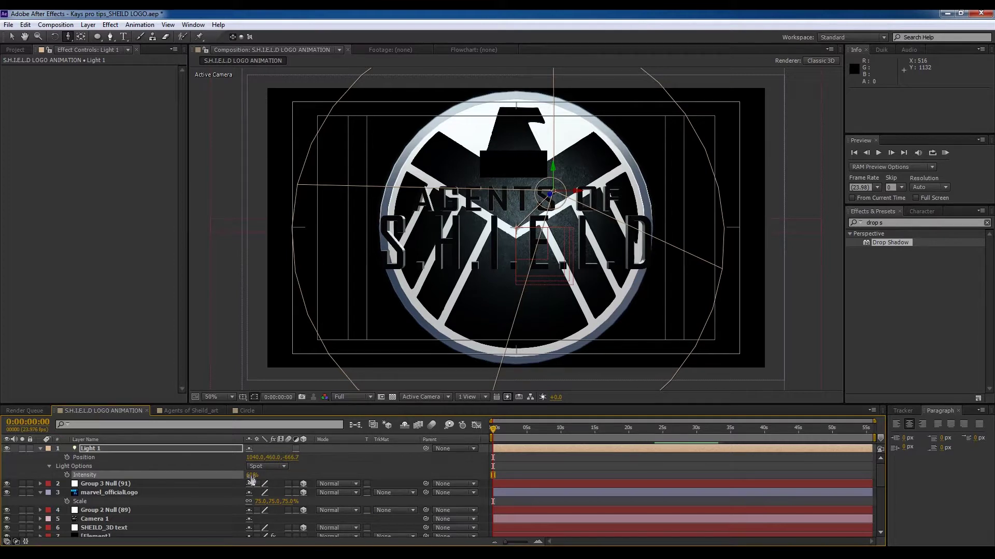
pyautogui.click(310, 470)
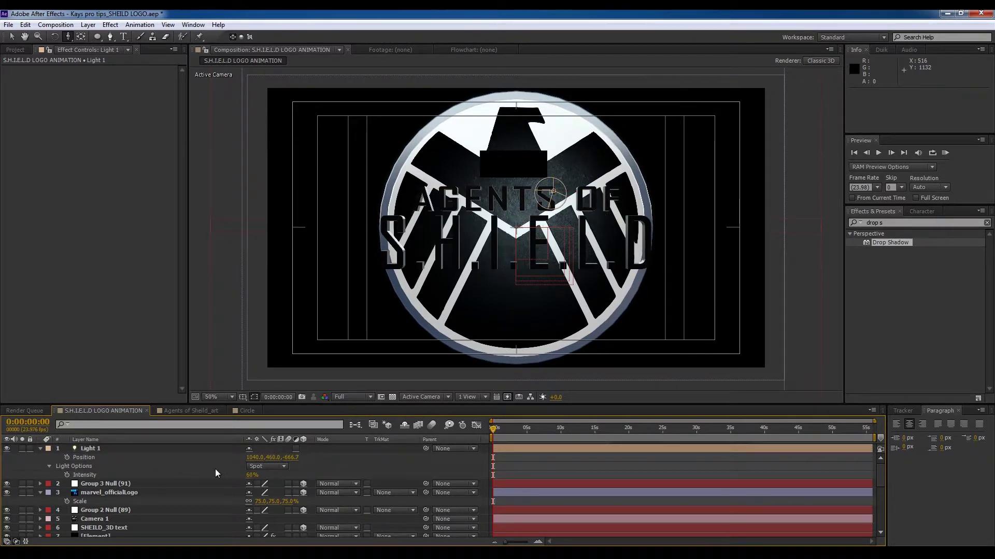
# Step: Set Light 1's Z position to -1500
pyautogui.click(289, 458)
pyautogui.write('-1500')
pyautogui.press('Return')
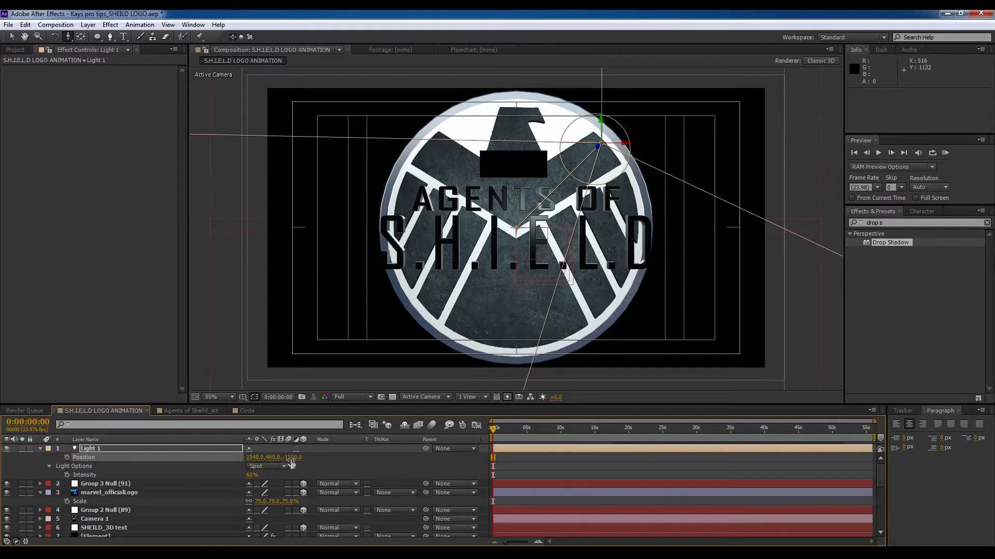
pyautogui.click(317, 462)
pyautogui.click(295, 457)
# Step: In Light 1's settings, widen the cone angle to 180°, set the cone feather to 100% and raise the falloff radius
pyautogui.doubleClick(135, 449)
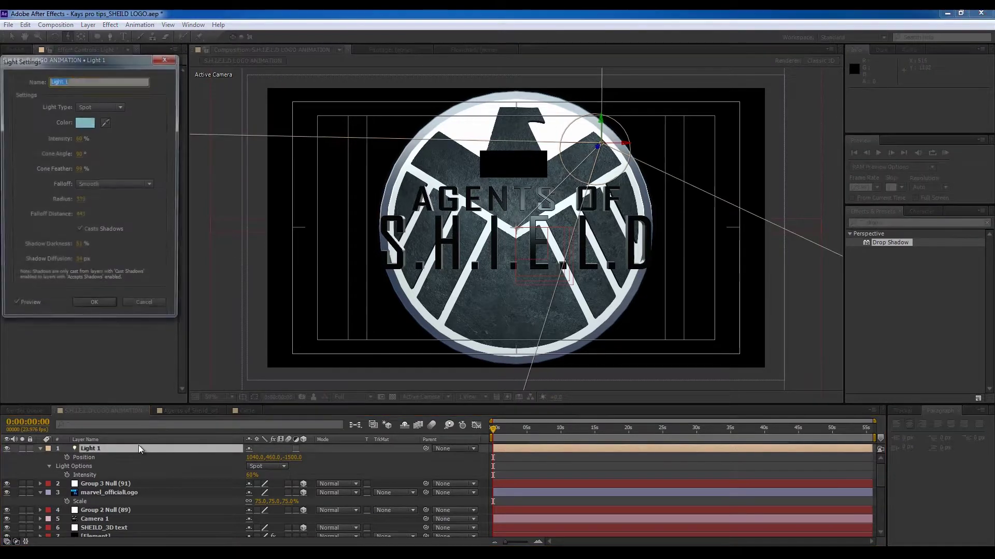
pyautogui.moveTo(79, 154); pyautogui.dragTo(108, 159)
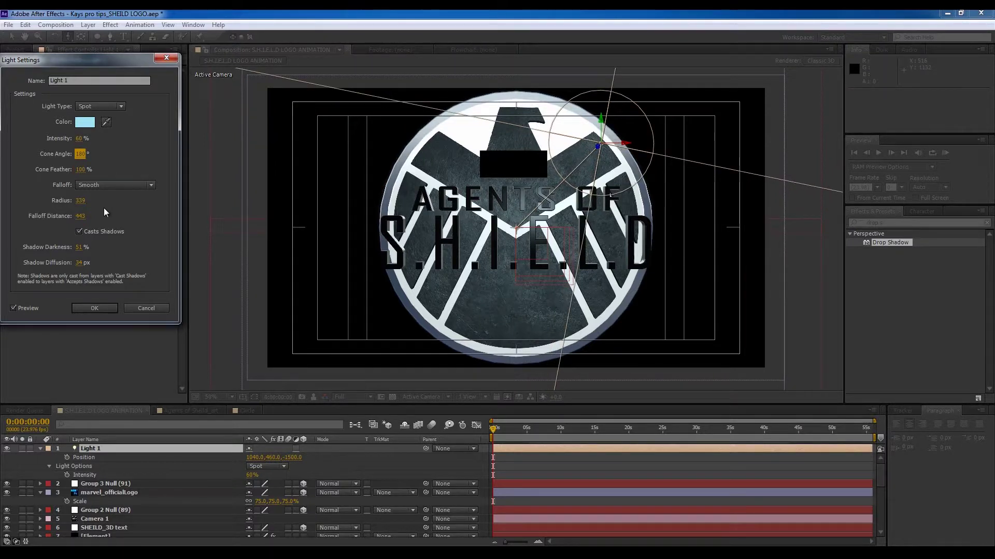
pyautogui.moveTo(83, 204); pyautogui.dragTo(138, 216)
pyautogui.click(94, 308)
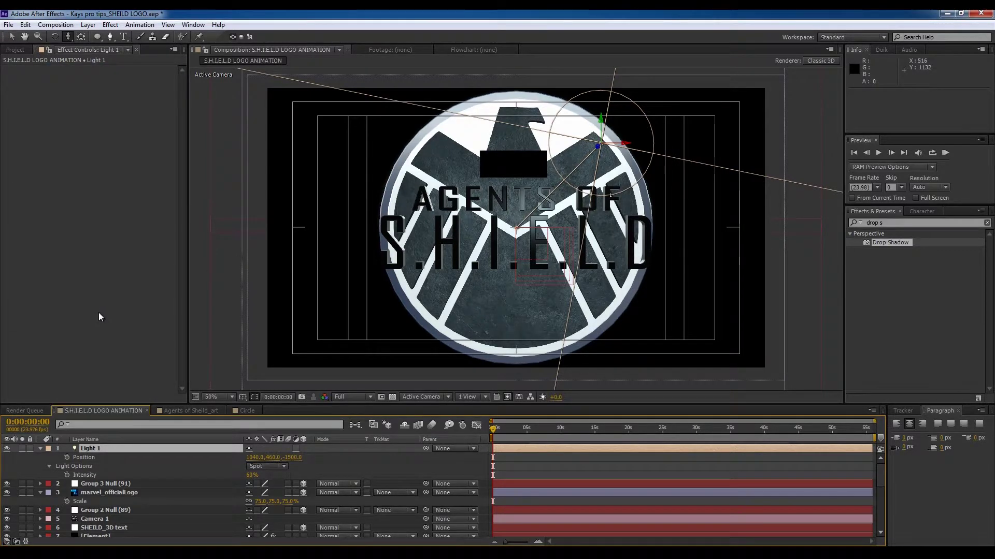
pyautogui.click(324, 469)
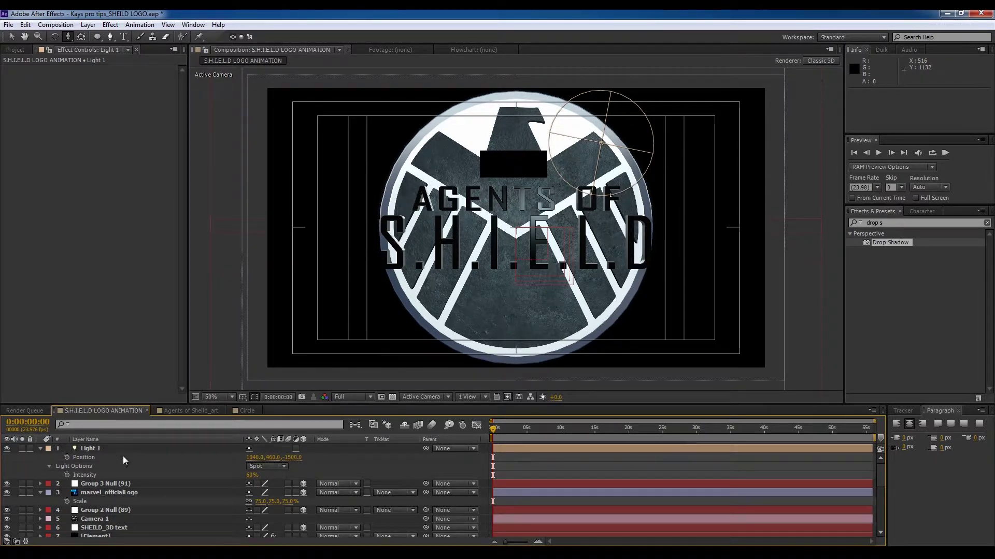
# Step: Move Light 1 back to a Z position of -6000 and lower its intensity to 20%
pyautogui.click(94, 447)
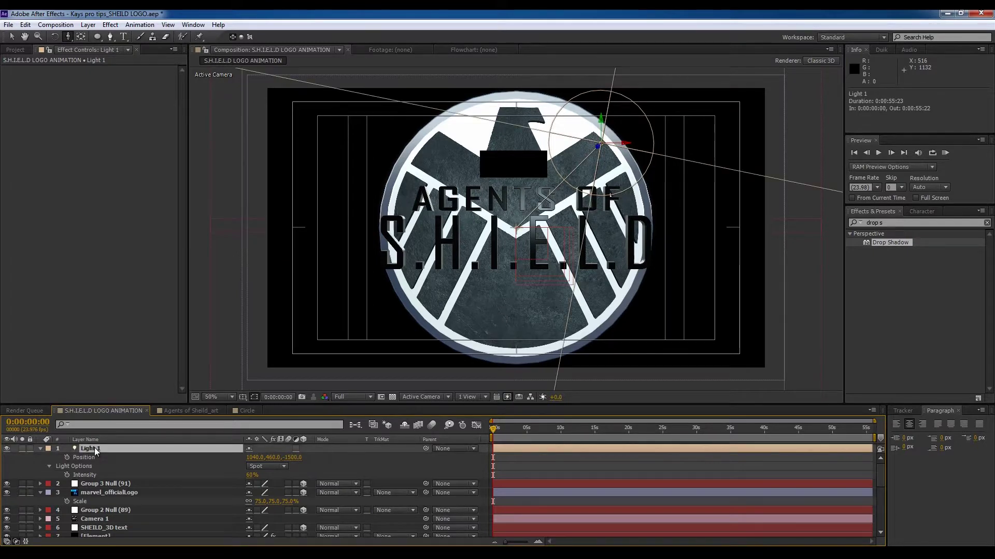
pyautogui.click(292, 458)
pyautogui.write('-600')
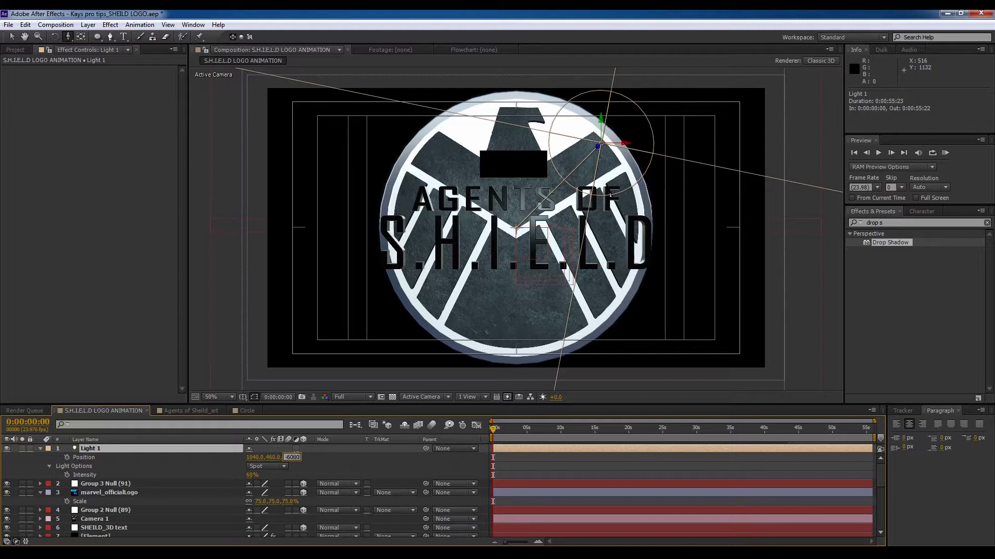
pyautogui.press('Return')
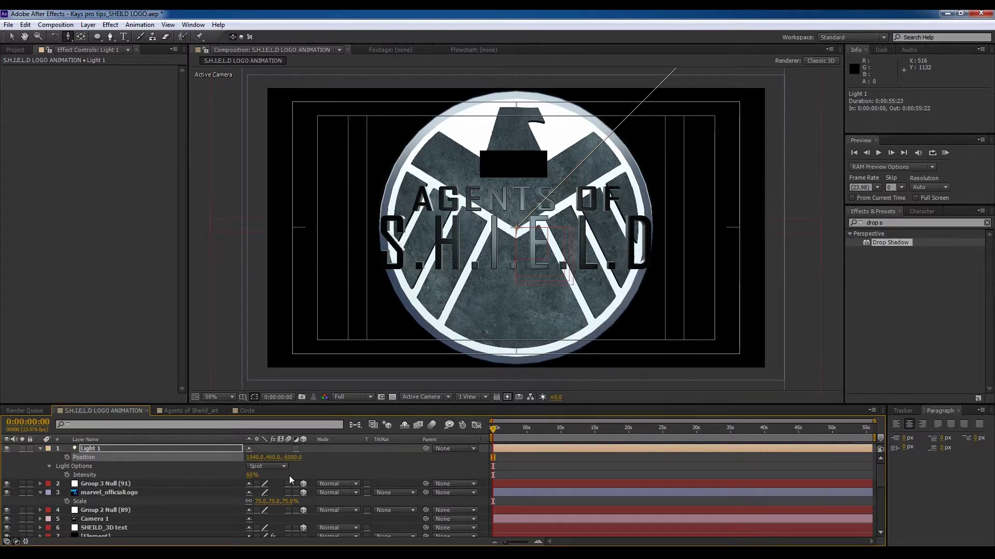
pyautogui.click(291, 477)
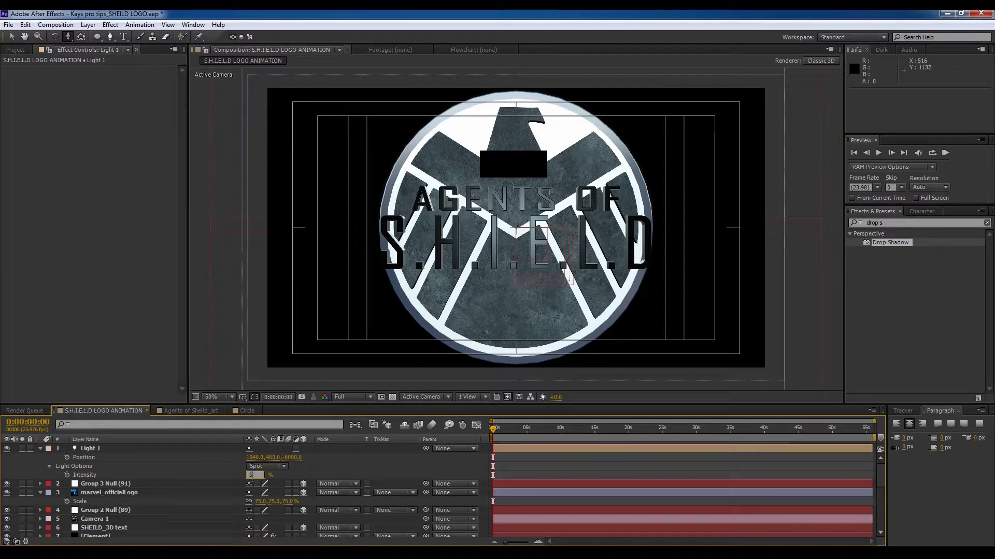
pyautogui.moveTo(252, 475); pyautogui.dragTo(251, 475)
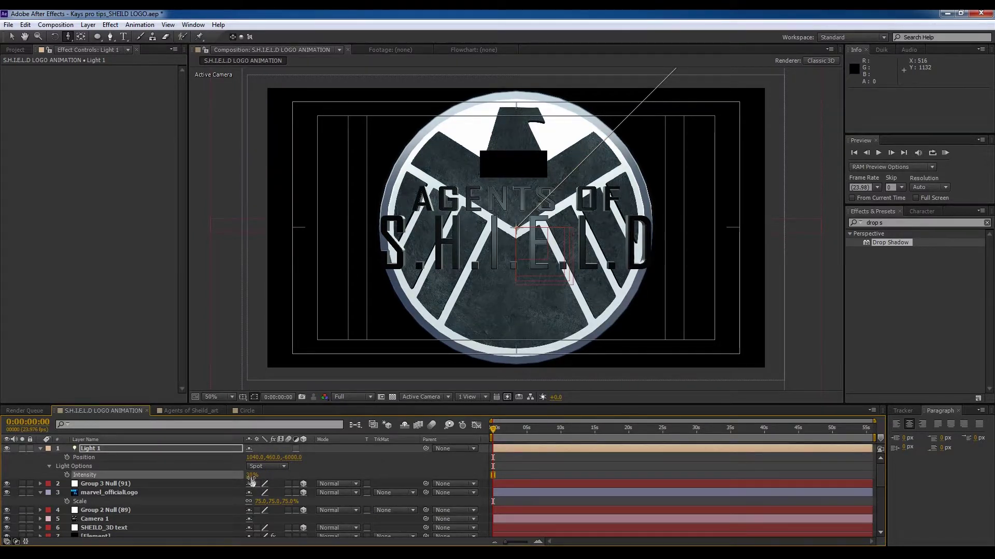
pyautogui.click(325, 471)
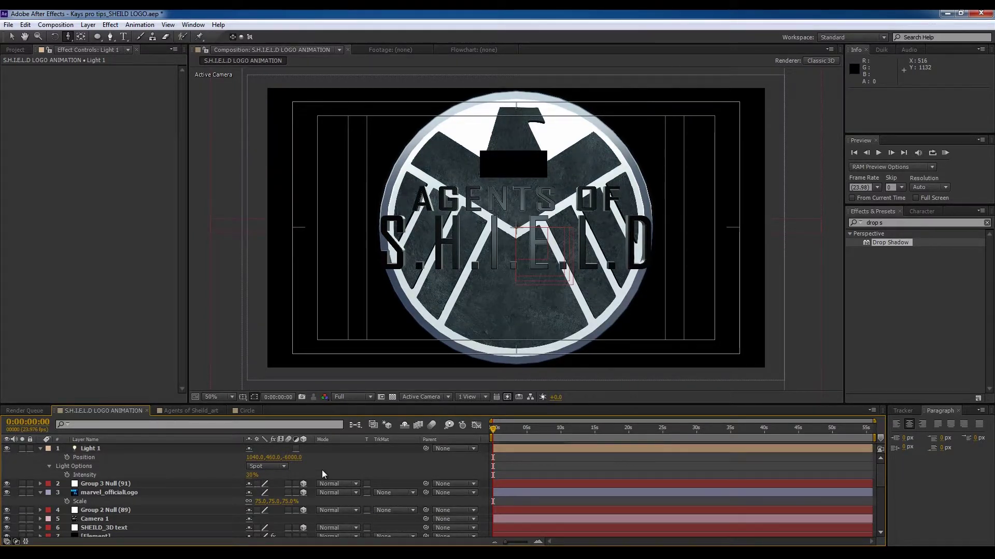
# Step: Duplicate Light 1 and change the copy's light type to Parallel
pyautogui.click(104, 449)
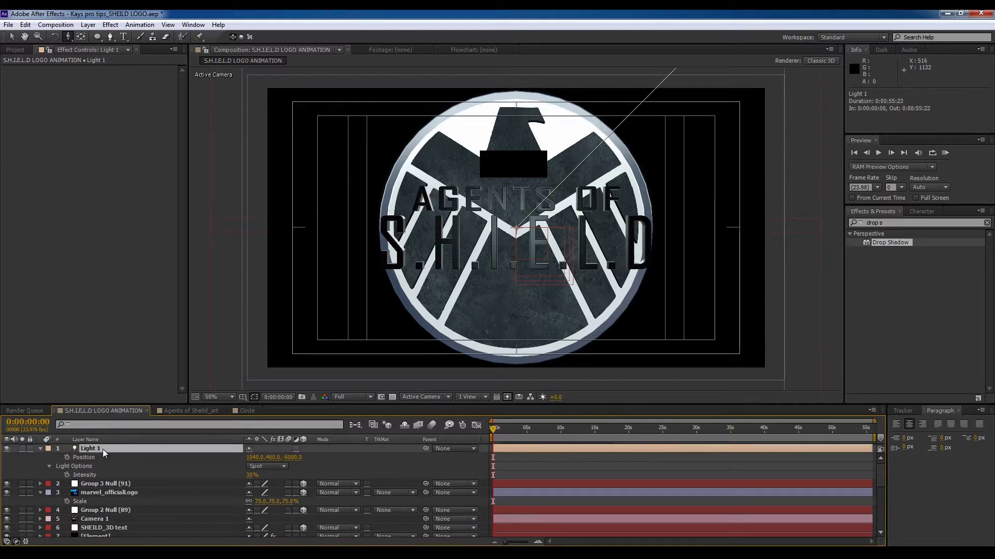
pyautogui.hotkey('ctrl', 'd')
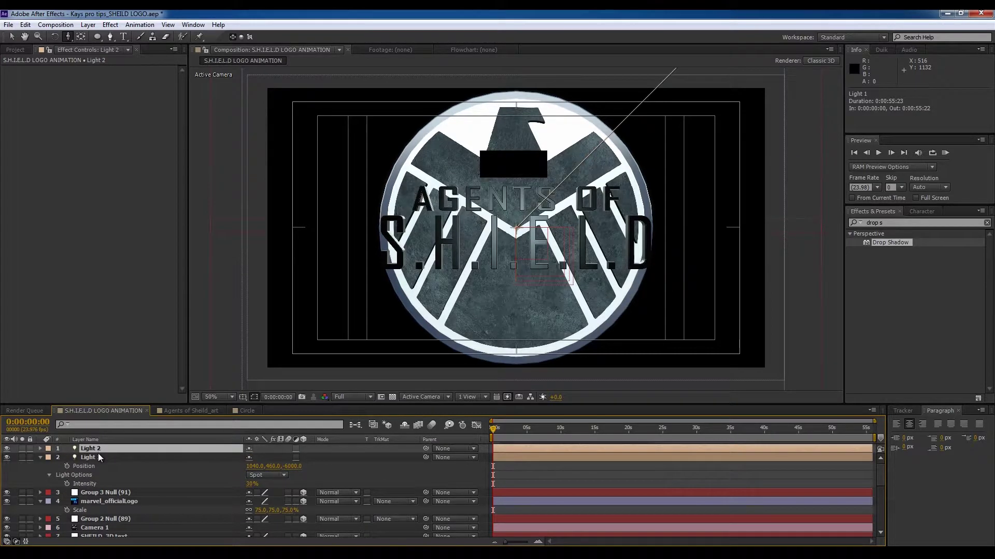
pyautogui.doubleClick(94, 449)
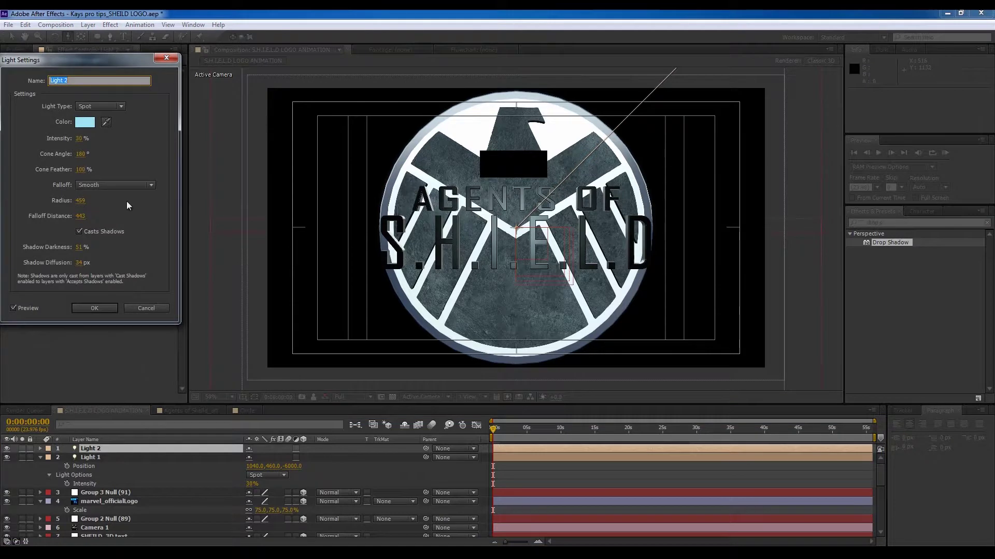
pyautogui.click(104, 106)
pyautogui.click(103, 119)
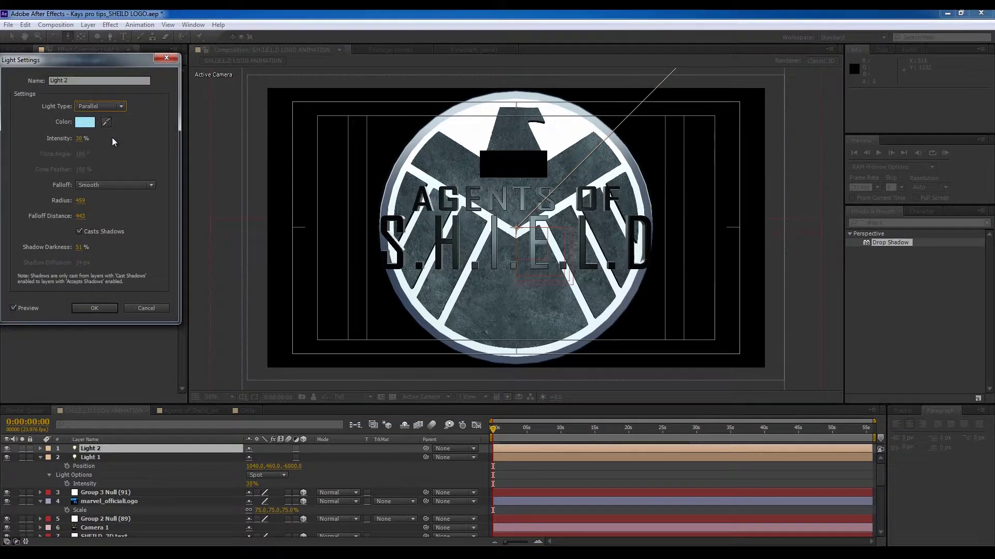
pyautogui.click(95, 307)
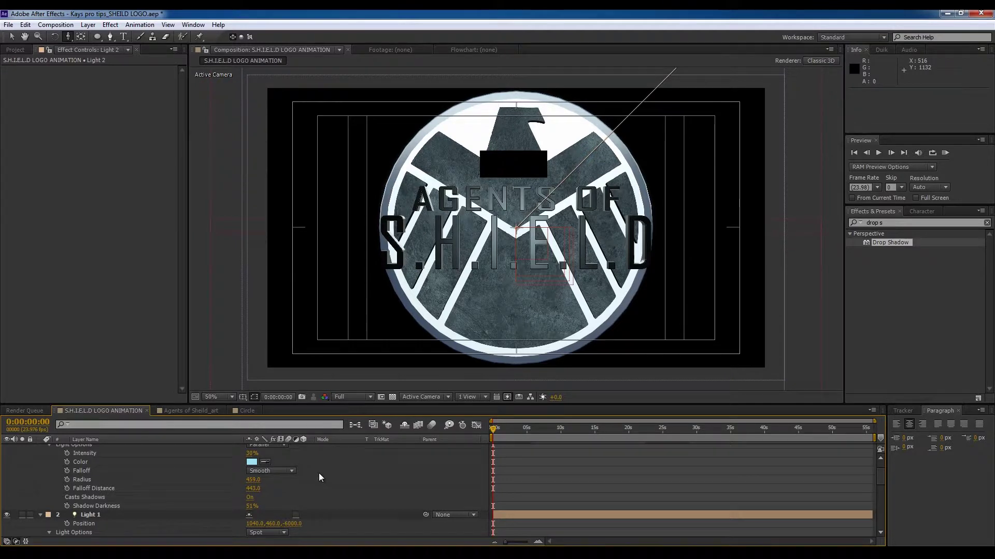
# Step: Show only Light 2's position property and set its Z position to -600
pyautogui.scroll(2, 320, 487)
pyautogui.click(119, 474)
pyautogui.click(107, 450)
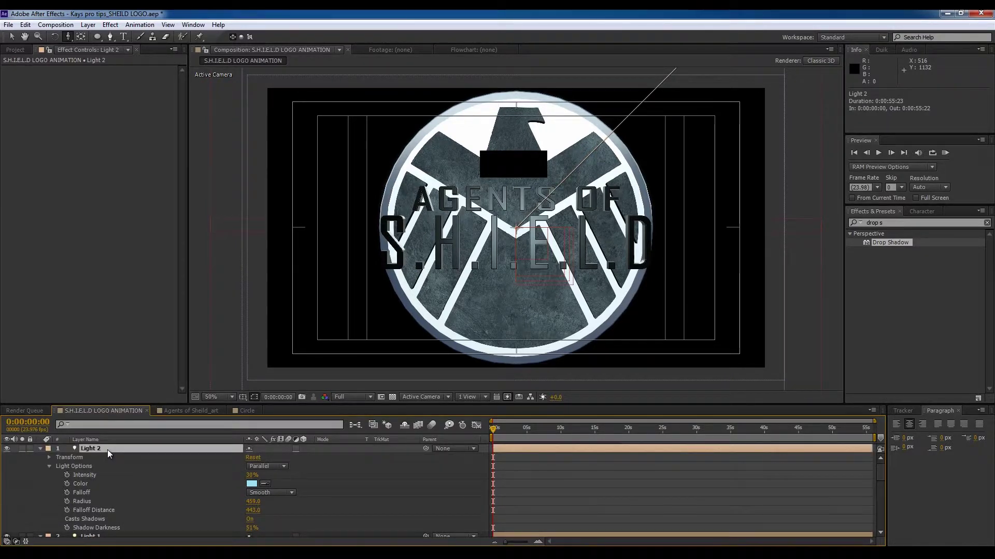
pyautogui.press('p')
pyautogui.click(292, 457)
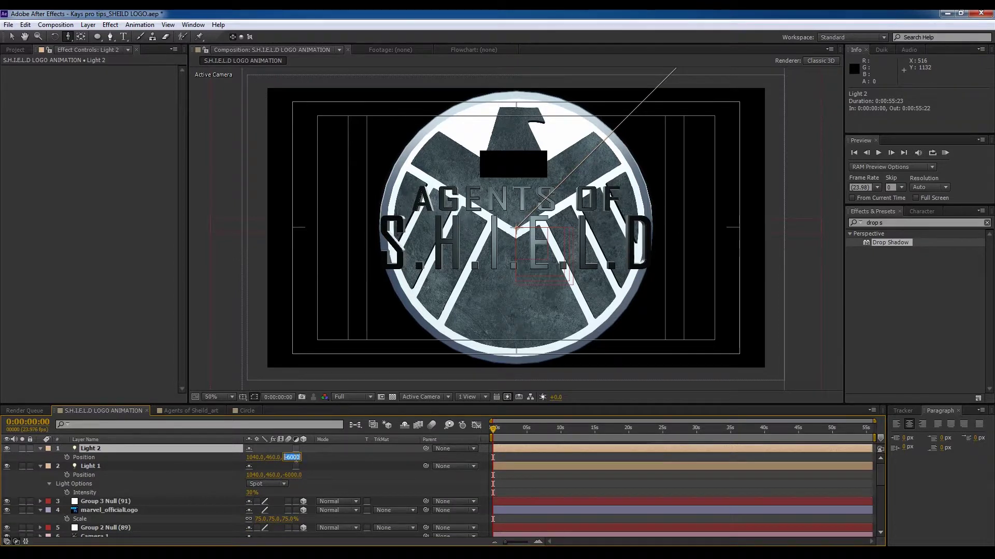
pyautogui.write('-600')
pyautogui.press('Return')
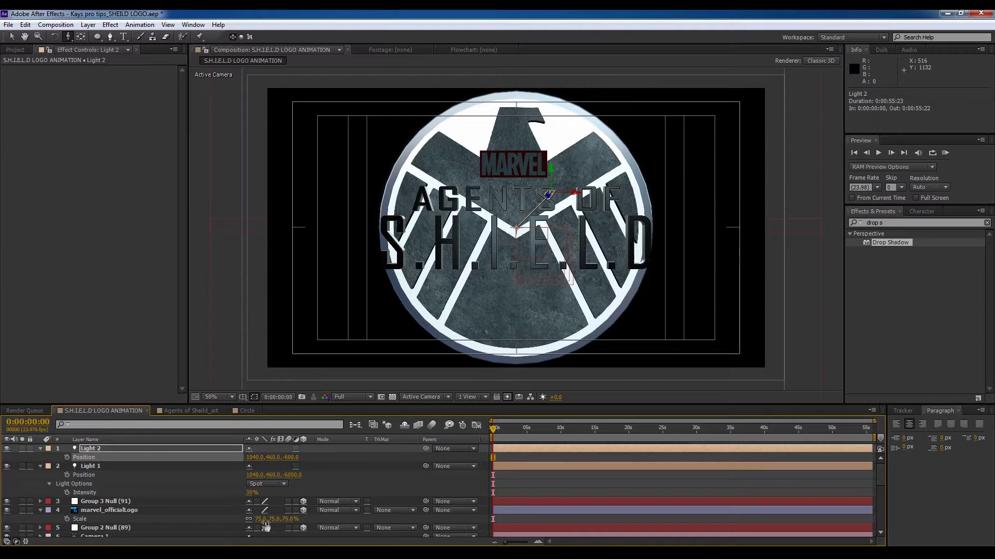
# Step: Move Light 2 to the horizontal centre of the logo, at a position of about 960, 500, -618
pyautogui.click(291, 458)
pyautogui.write('-')
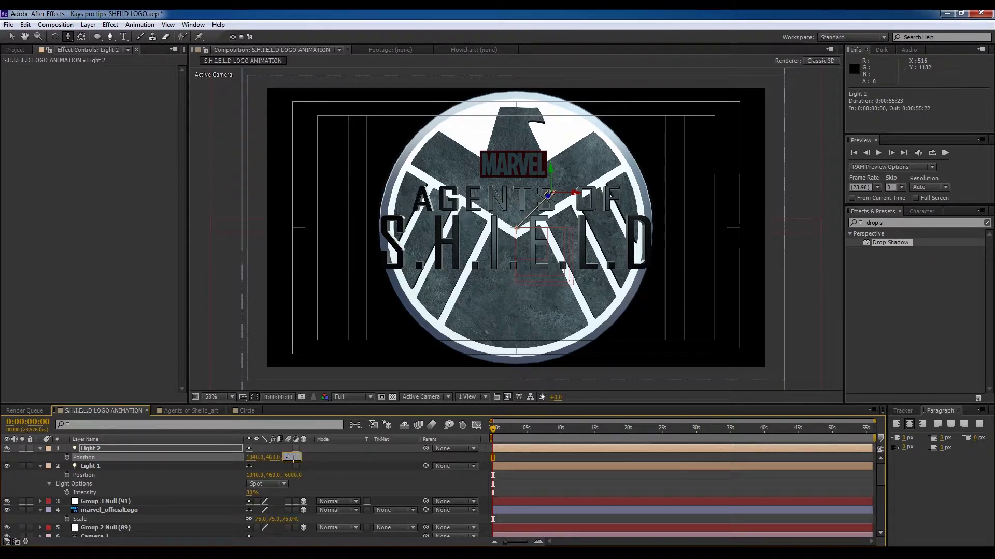
pyautogui.press('Return')
pyautogui.moveTo(271, 458); pyautogui.dragTo(264, 464)
pyautogui.click(286, 457)
pyautogui.write('-600')
pyautogui.press('Return')
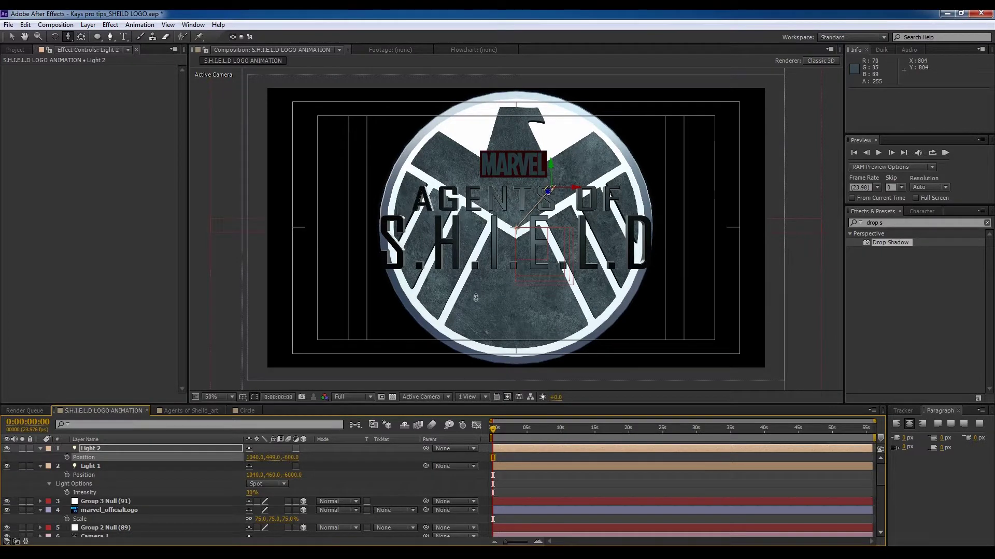
pyautogui.press('v')
pyautogui.moveTo(555, 170); pyautogui.dragTo(554, 218)
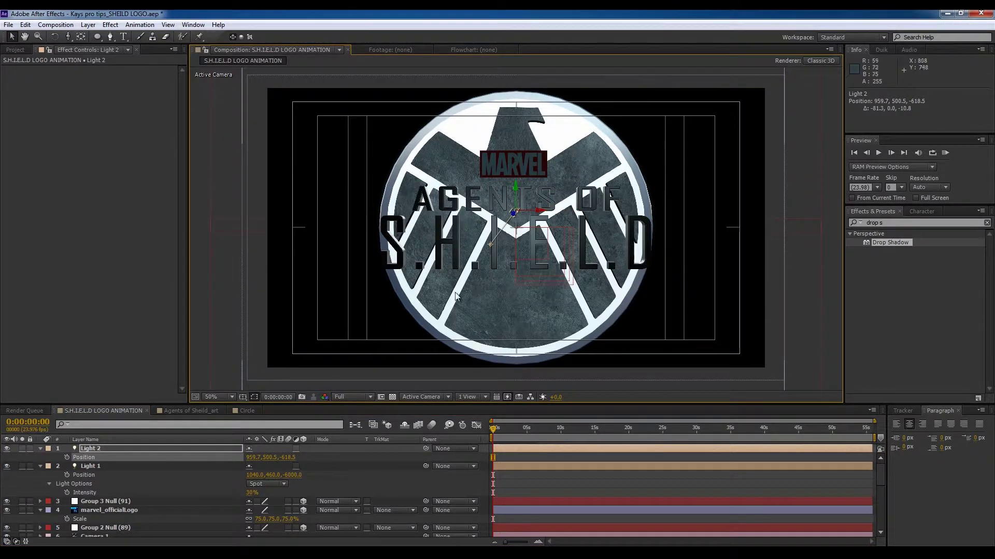
# Step: Aim Light 2 straight ahead by setting its point of interest to X 960, Y about 505 and Z -300
pyautogui.click(113, 449)
pyautogui.press('a')
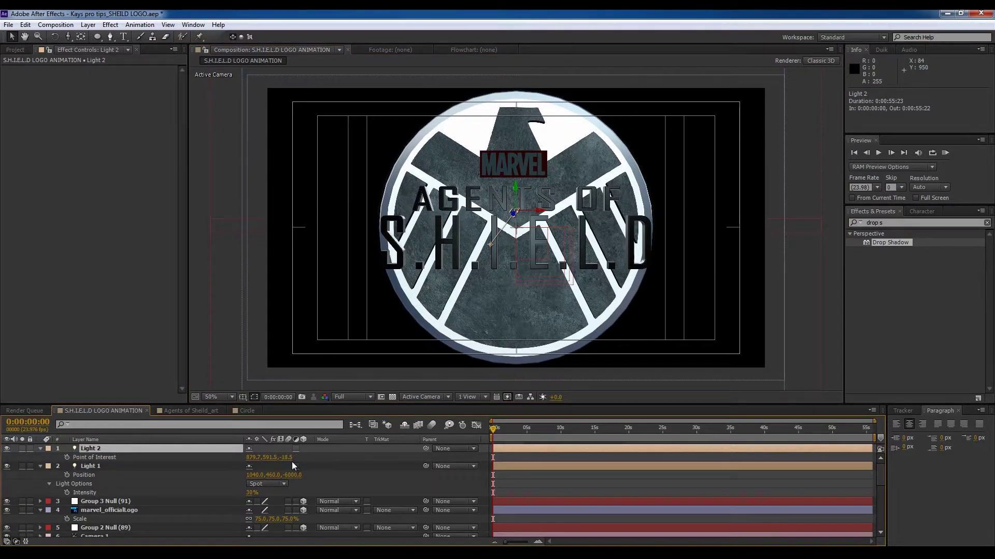
pyautogui.click(288, 458)
pyautogui.write('-300')
pyautogui.press('Return')
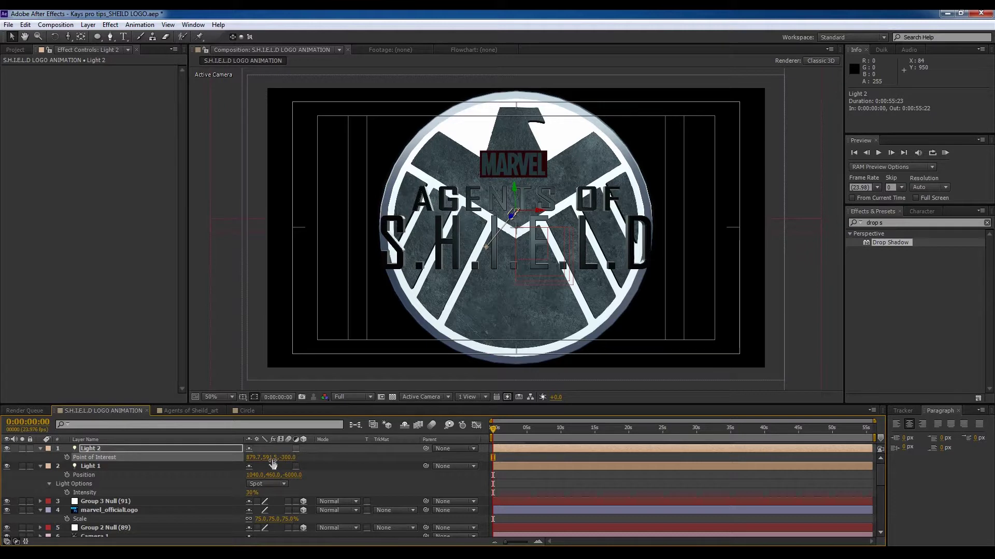
pyautogui.moveTo(270, 462); pyautogui.dragTo(251, 461)
pyautogui.click(252, 458)
pyautogui.write('960')
pyautogui.press('Return')
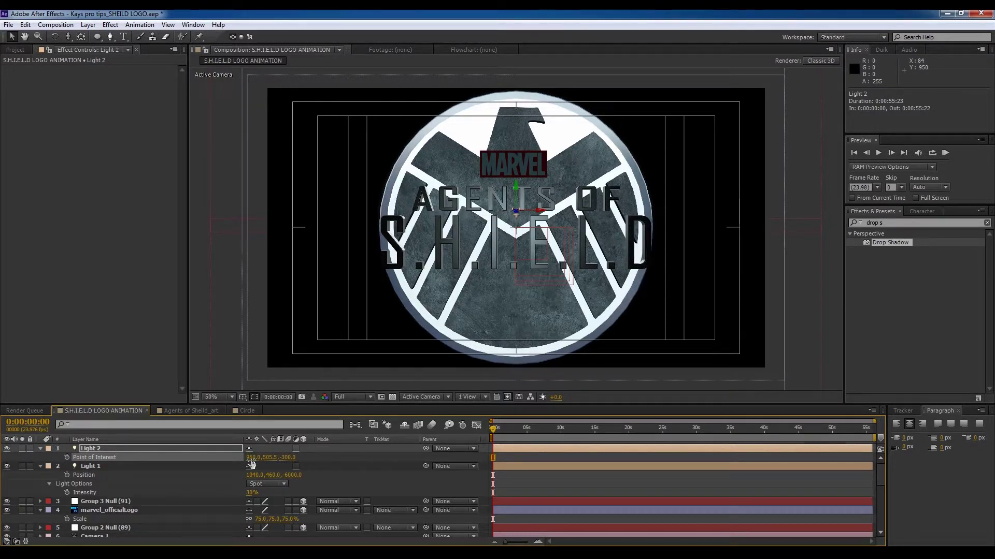
pyautogui.click(344, 483)
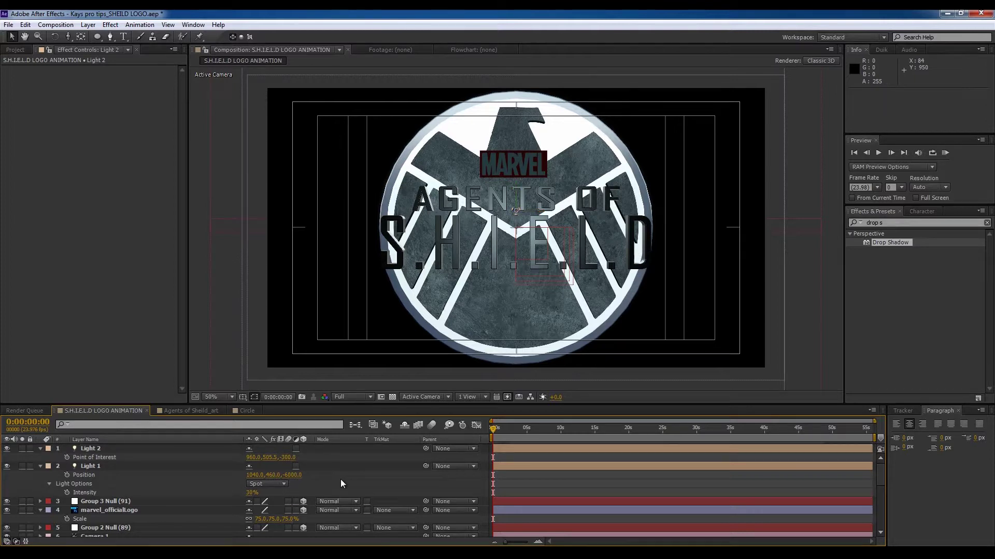
# Step: Collapse Light 1's properties and rename Light 2 as B_Light 2
pyautogui.click(41, 467)
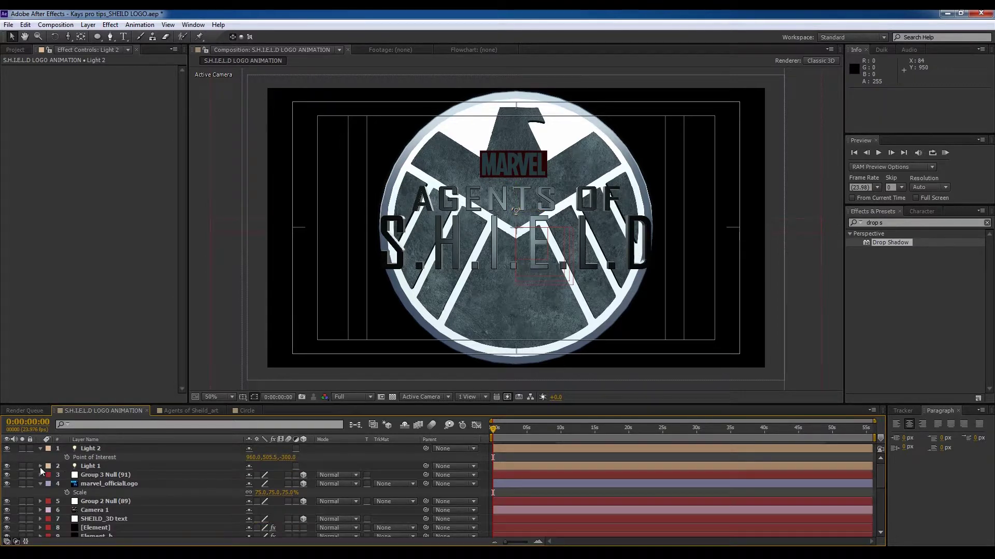
pyautogui.click(87, 449)
pyautogui.press('Return')
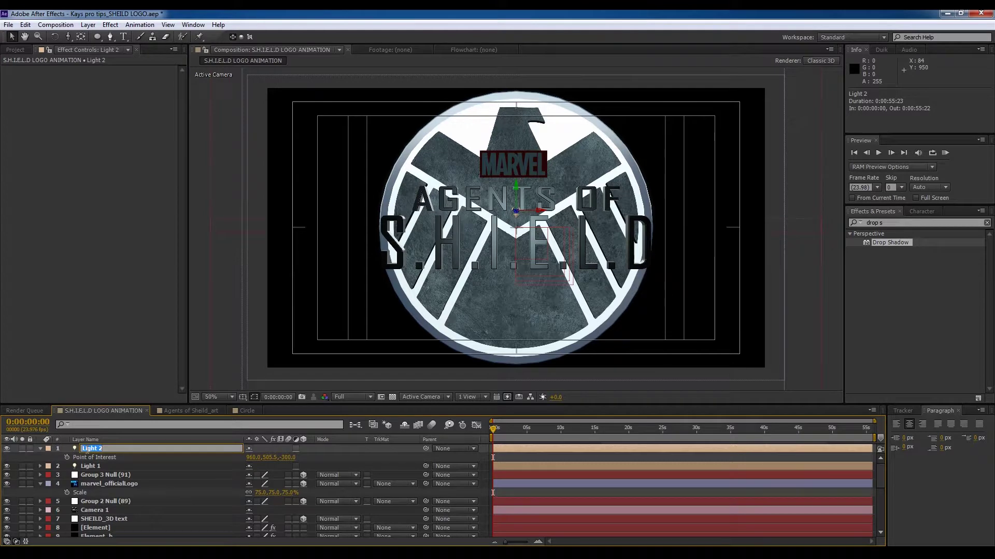
pyautogui.press('Home')
pyautogui.write('B_')
pyautogui.press('Return')
# Step: Rename Light 1 as A_Light 1 and save the project
pyautogui.click(90, 466)
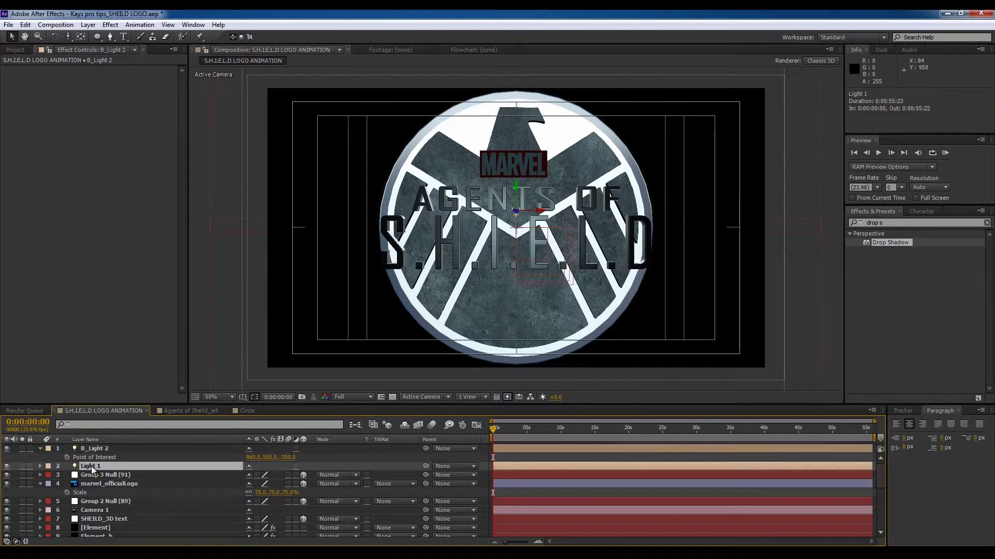
pyautogui.press('Return')
pyautogui.press('Home')
pyautogui.write('A_')
pyautogui.press('Return')
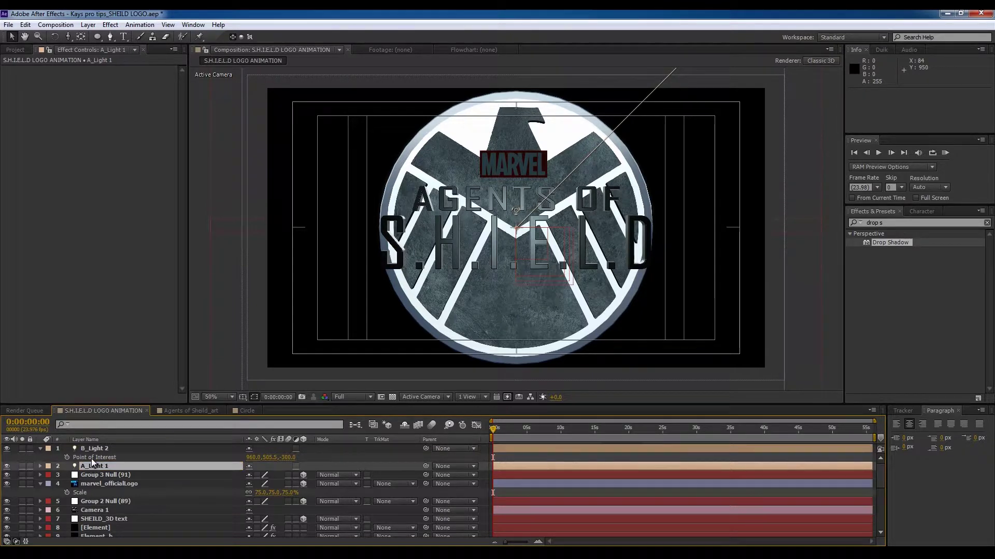
pyautogui.hotkey('ctrl', 's')
# Step: Collapse the expanded layer properties and parent B_Light 2 to the SHEILD_3D text null
pyautogui.click(40, 484)
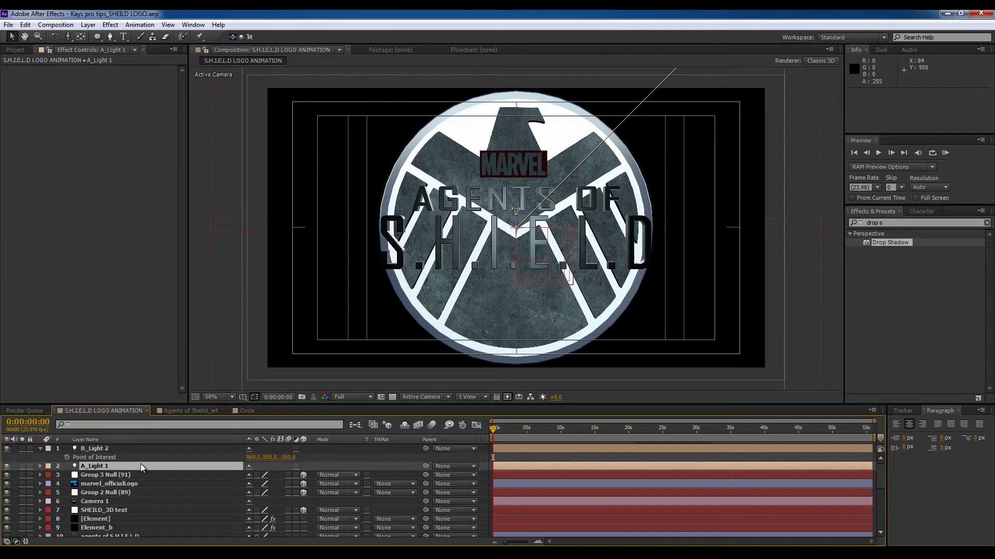
pyautogui.click(119, 449)
pyautogui.click(41, 449)
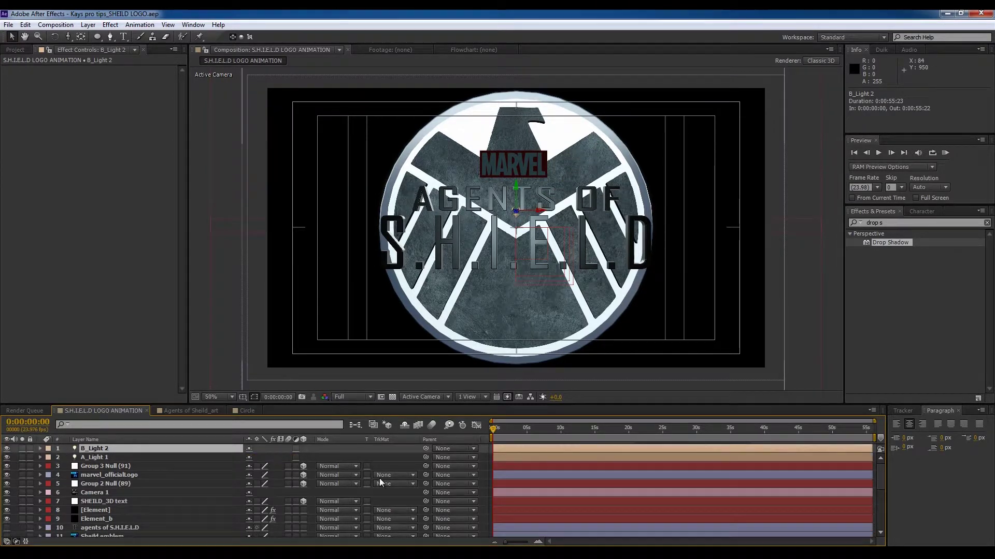
pyautogui.moveTo(426, 449); pyautogui.dragTo(219, 500)
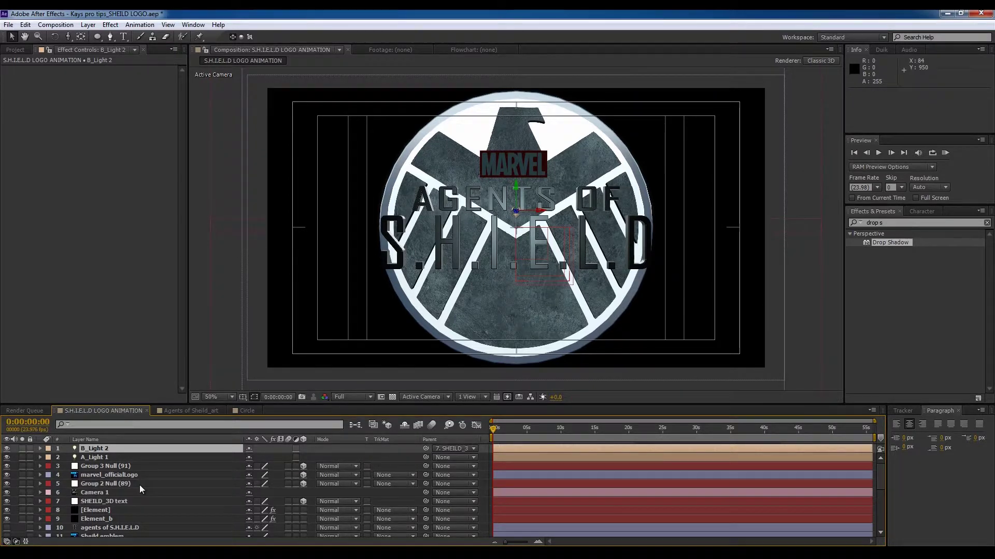
# Step: Rename the Group 2 Null (89) layer as Emblem
pyautogui.click(140, 485)
pyautogui.press('Return')
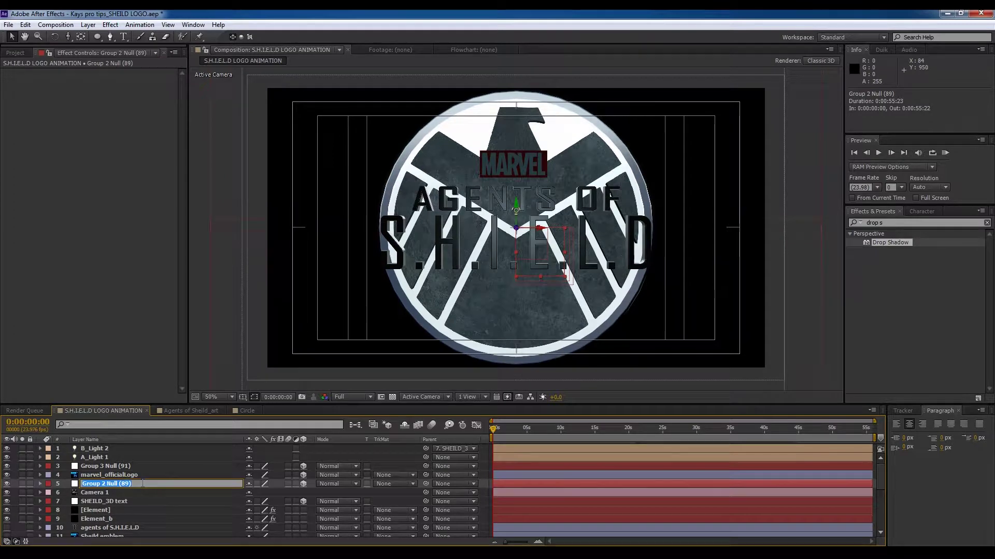
pyautogui.write('Em')
pyautogui.press('Return')
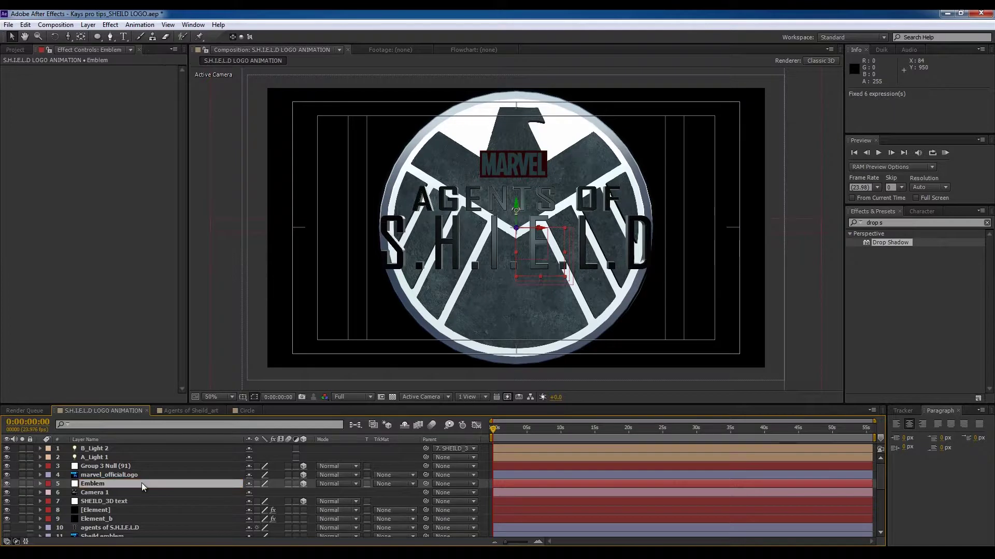
# Step: Rename the Group 3 Null (91) layer as White Ring
pyautogui.click(102, 464)
pyautogui.press('Return')
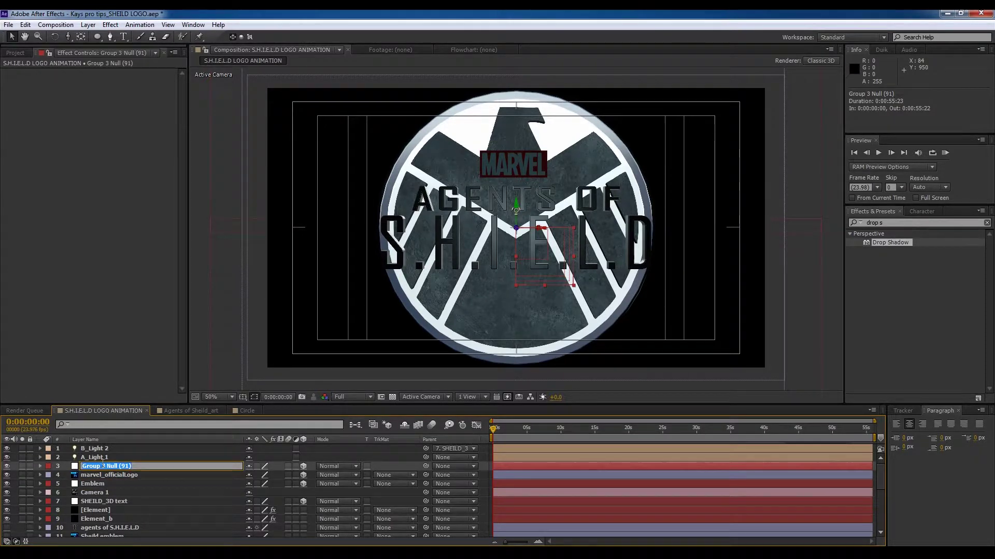
pyautogui.write('White')
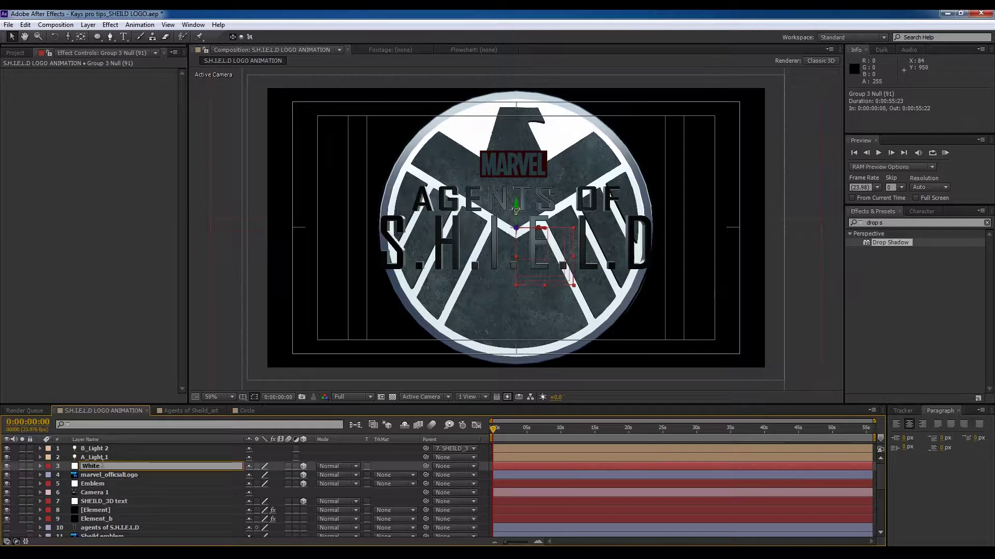
pyautogui.write(' Ring')
pyautogui.press('Return')
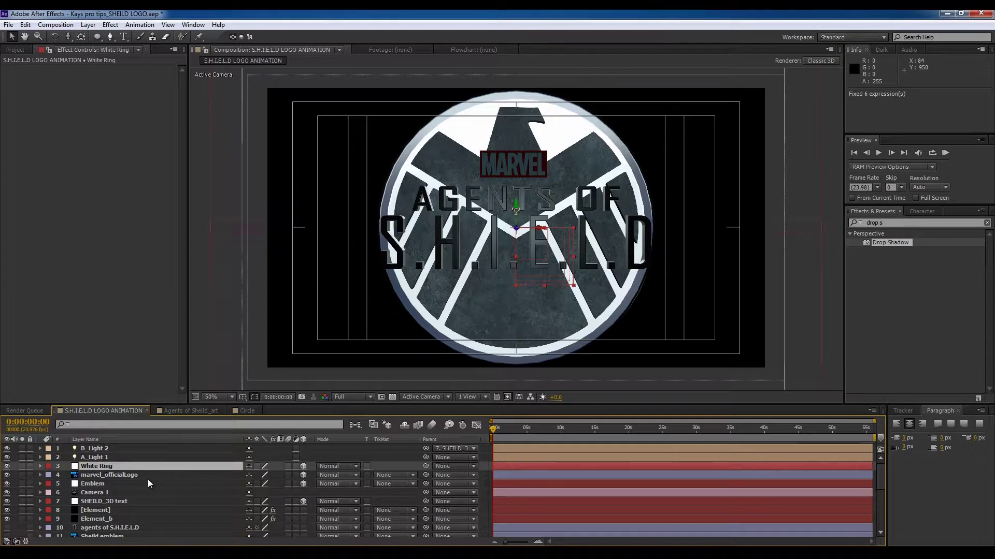
# Step: Enable ambient occlusion in the Element layer's render settings, with AO intensity 4.5 and a higher AO sample count
pyautogui.click(114, 484)
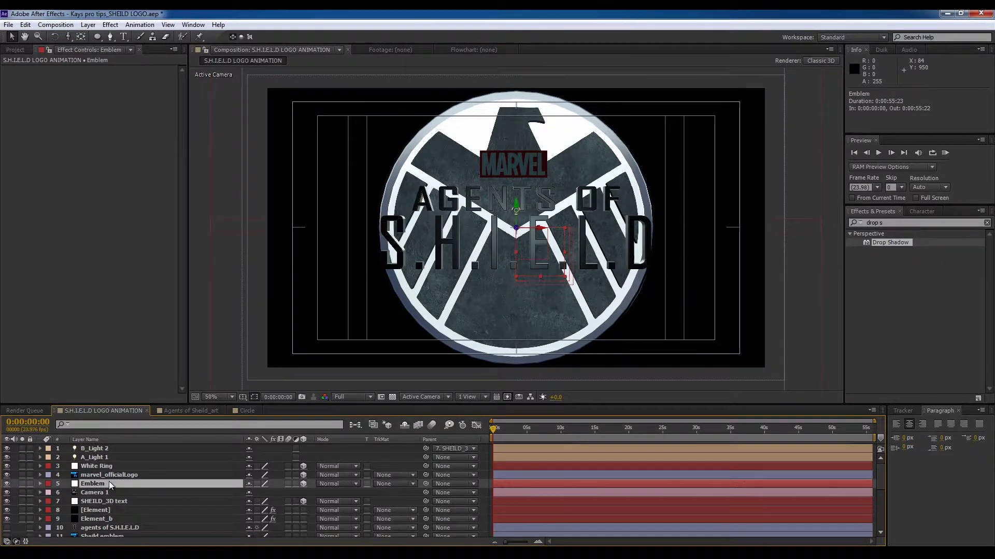
pyautogui.click(116, 511)
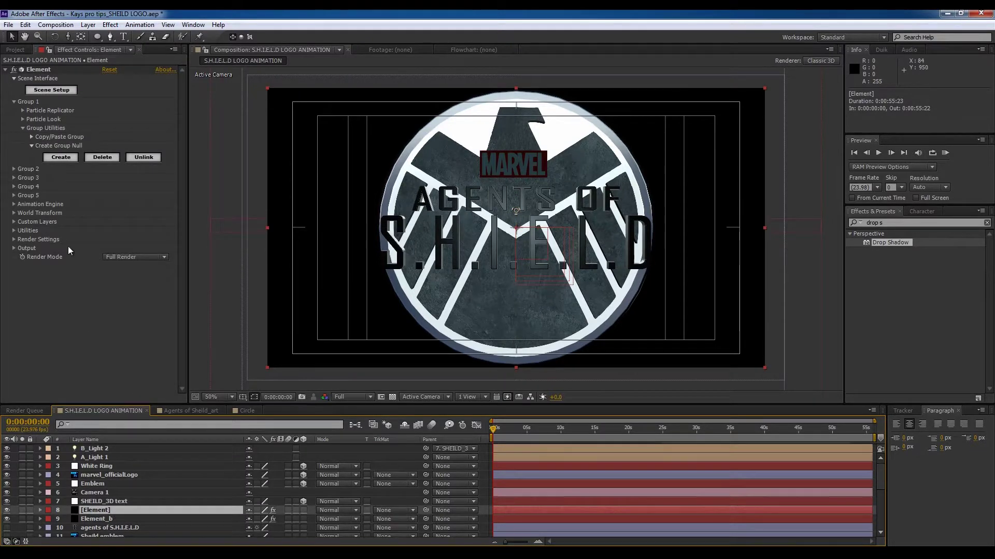
pyautogui.click(14, 101)
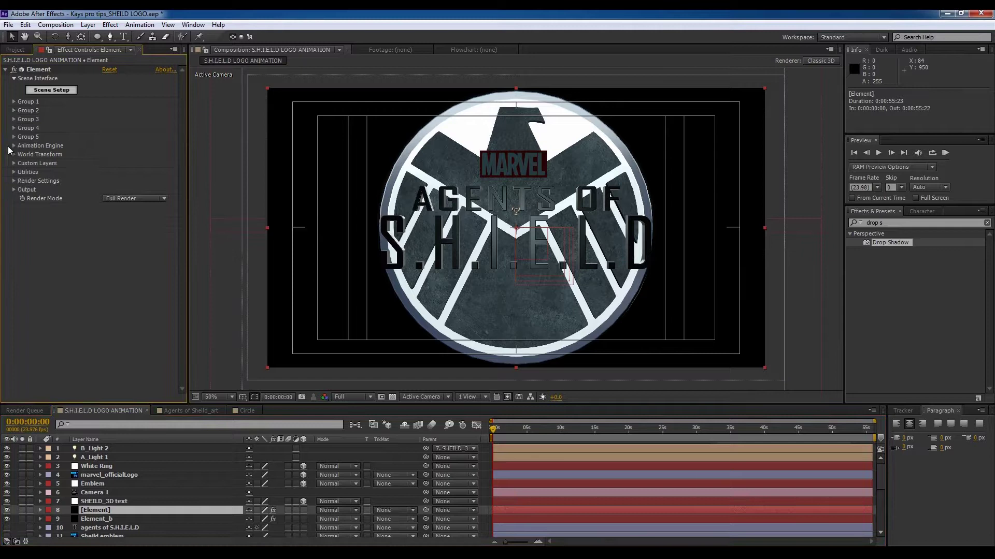
pyautogui.click(13, 181)
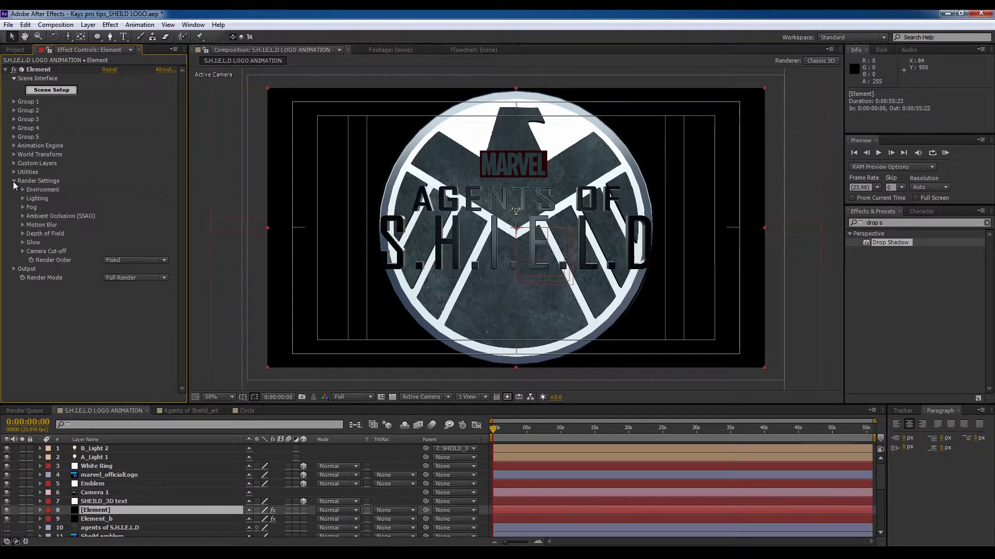
pyautogui.click(23, 216)
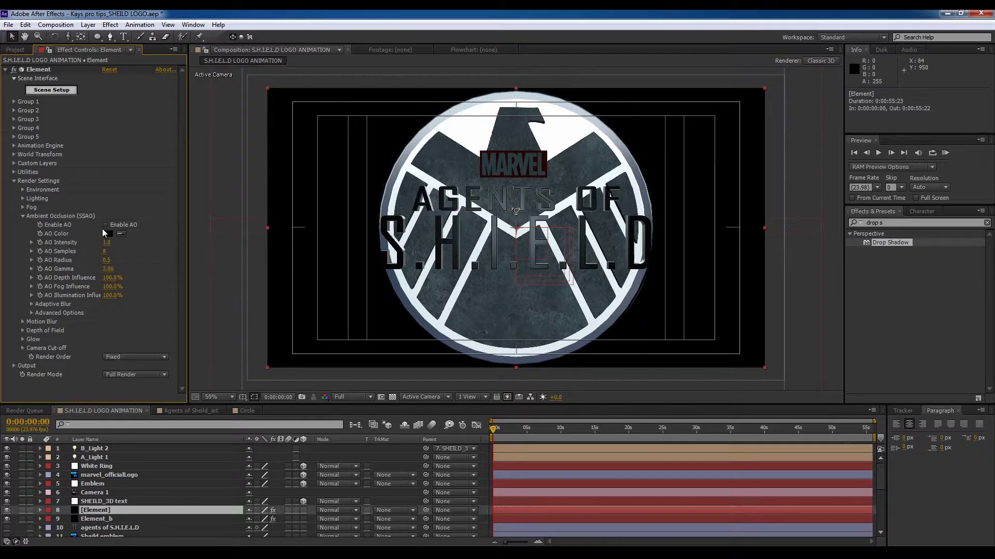
pyautogui.moveTo(108, 245); pyautogui.dragTo(123, 243)
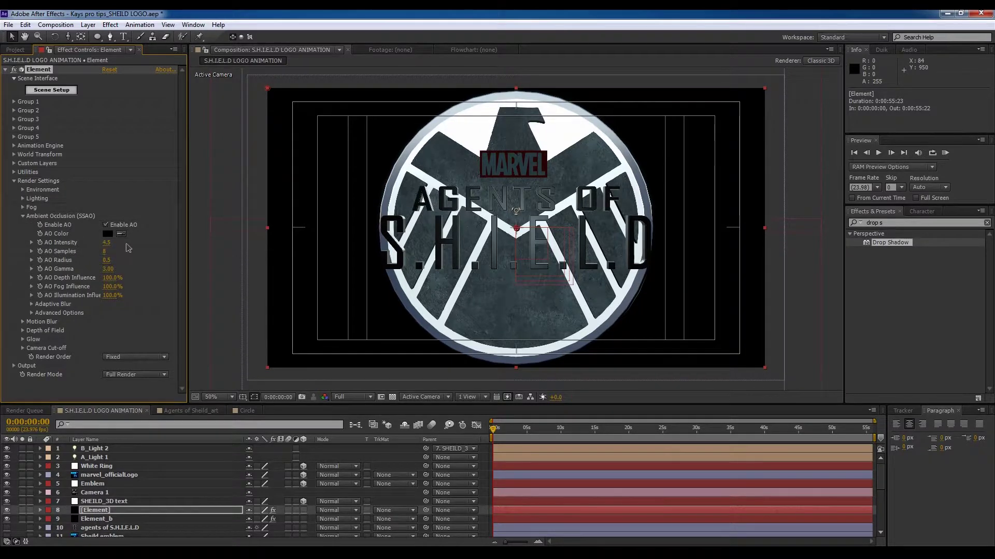
pyautogui.moveTo(106, 254); pyautogui.dragTo(112, 256)
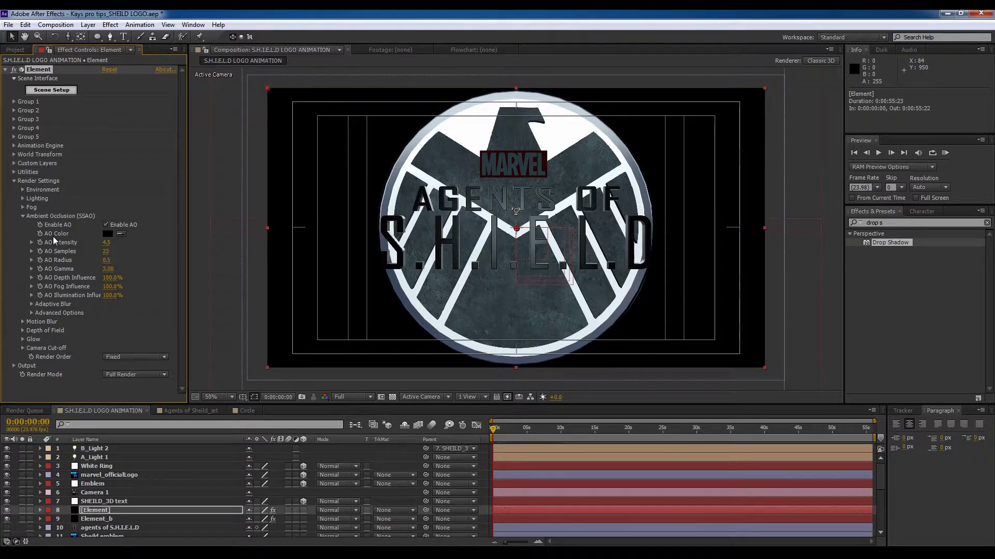
pyautogui.click(23, 216)
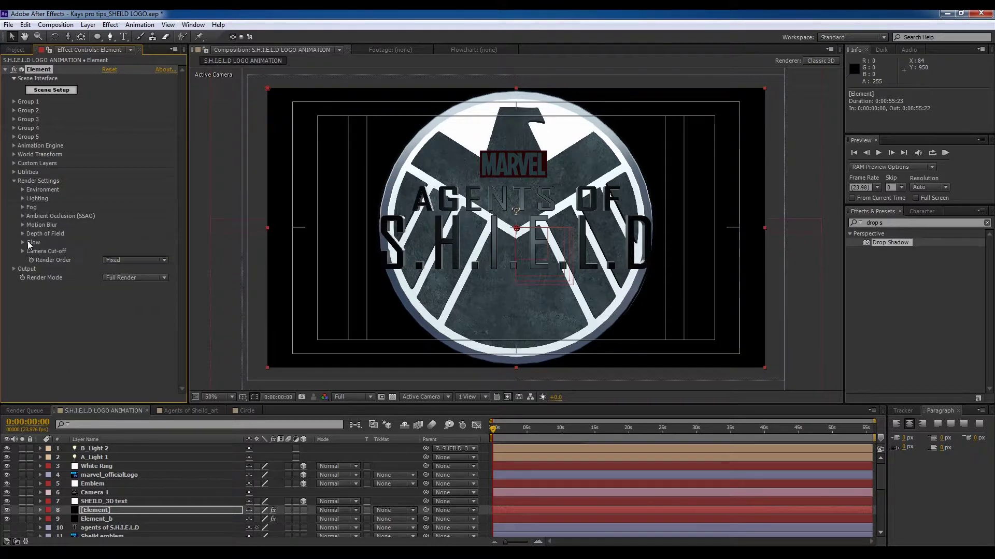
# Step: Enable ambient occlusion in the Element_b layer's render settings, with AO intensity 5.8, 46 AO samples and AO radius 2.1
pyautogui.click(105, 519)
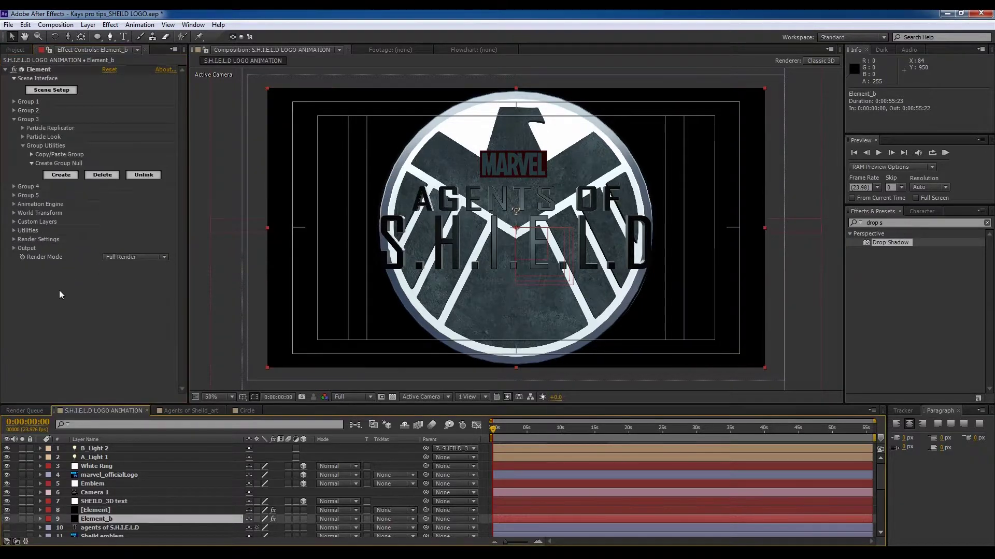
pyautogui.click(13, 240)
pyautogui.click(22, 275)
pyautogui.click(106, 284)
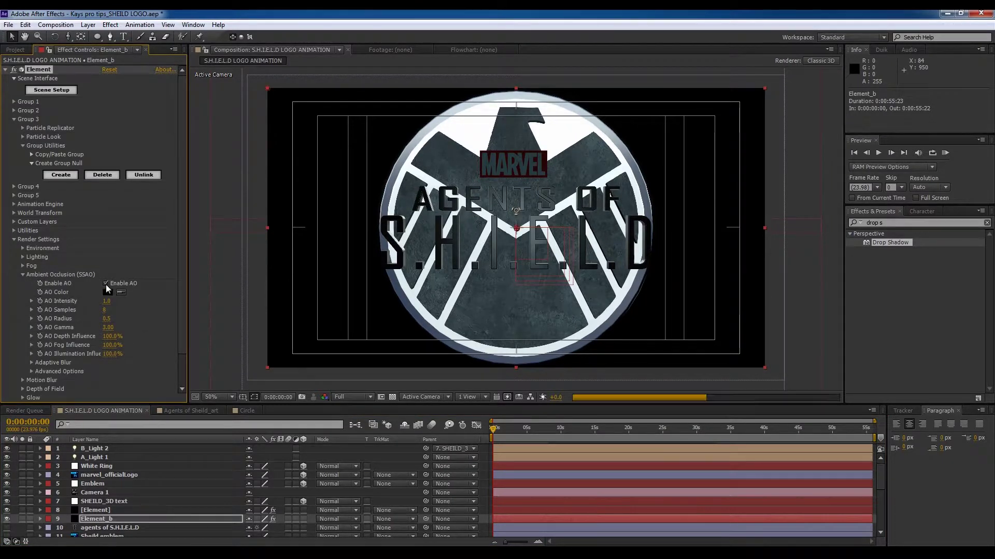
pyautogui.moveTo(106, 301); pyautogui.dragTo(156, 304)
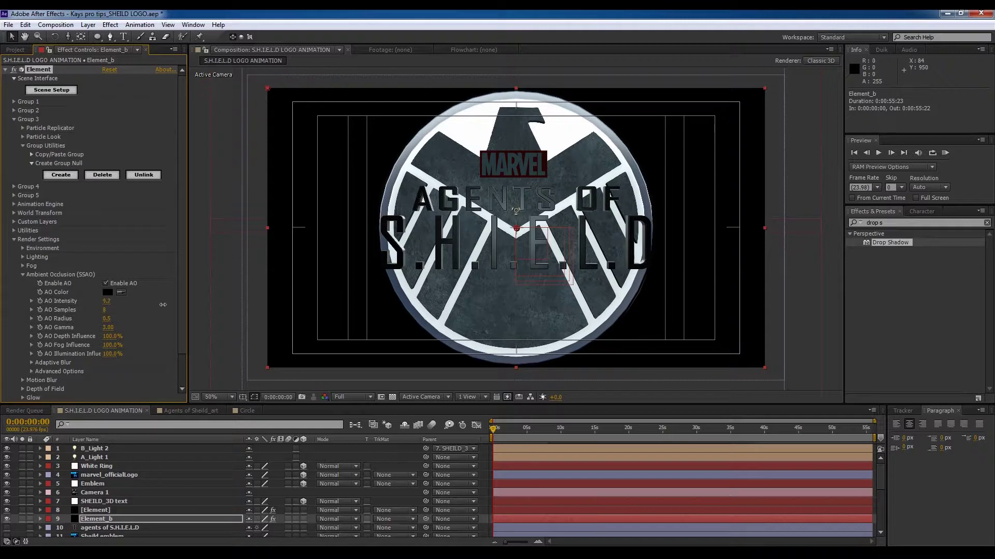
pyautogui.moveTo(107, 304); pyautogui.dragTo(131, 320)
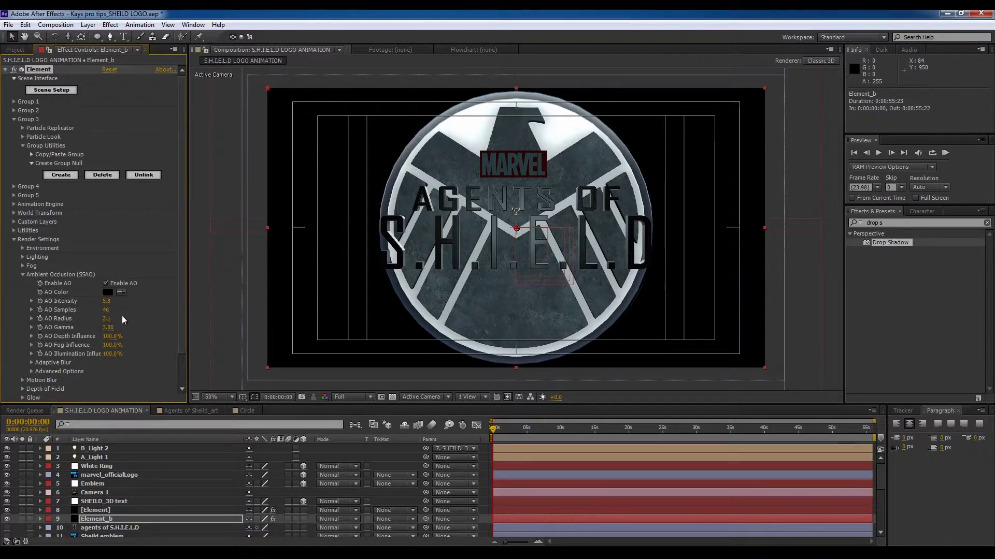
# Step: Reduce Element_b's AO intensity to 3.5 and raise its AO gamma to 3.43
pyautogui.moveTo(105, 306); pyautogui.dragTo(96, 303)
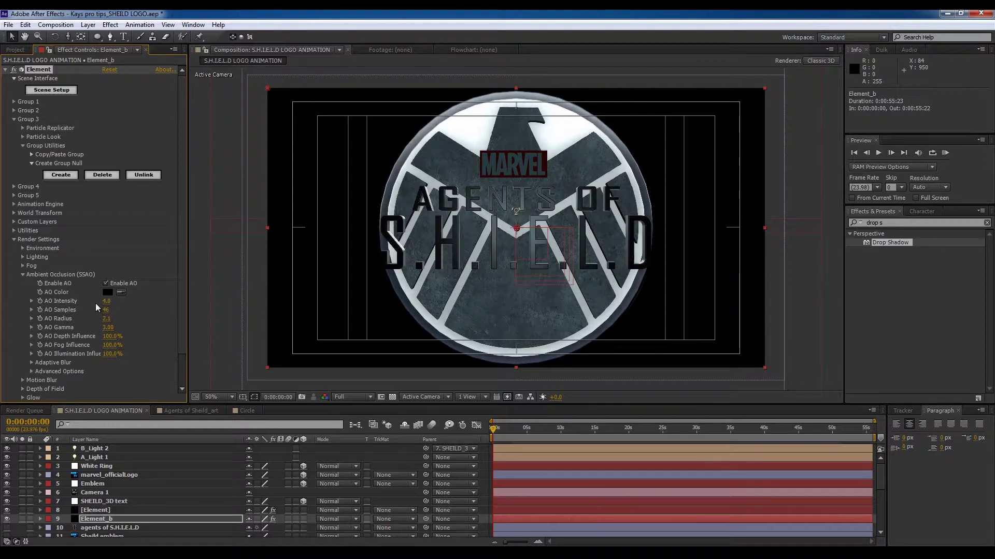
pyautogui.moveTo(98, 303)
pyautogui.mouseDown()
pyautogui.moveTo(110, 303)
pyautogui.moveTo(100, 302)
pyautogui.mouseUp()
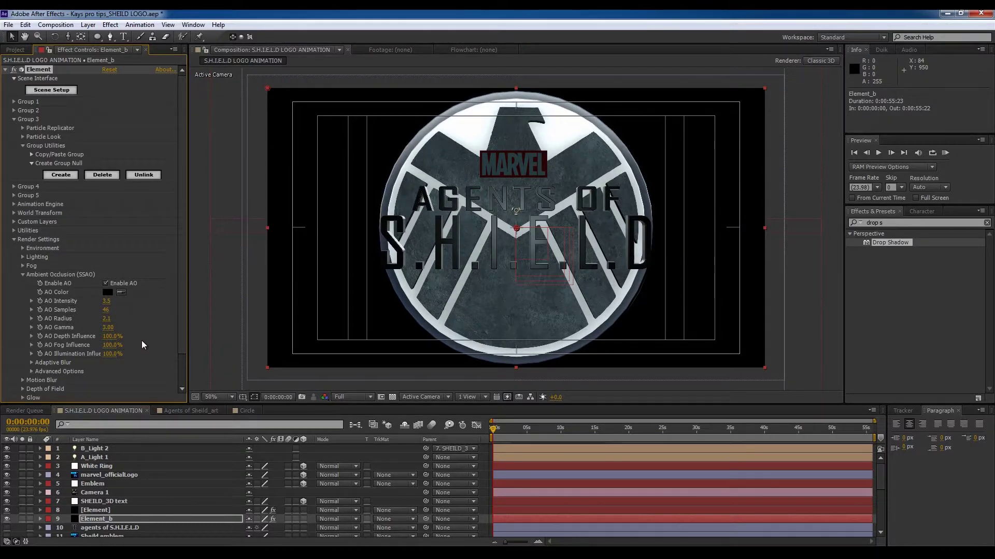
pyautogui.moveTo(108, 327); pyautogui.dragTo(138, 332)
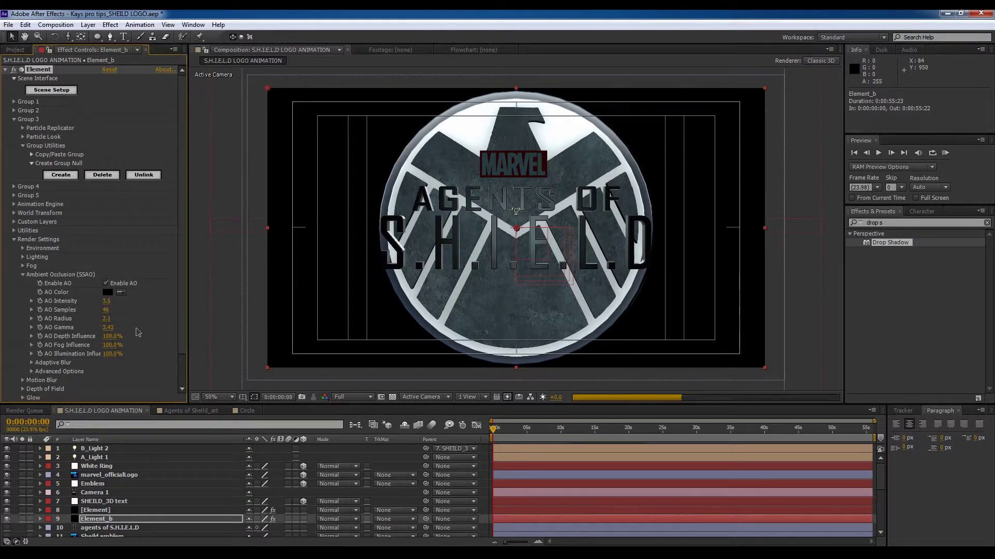
# Step: Move the marvel_officialLogo layer above the White Ring layer in the layer stack
pyautogui.click(216, 484)
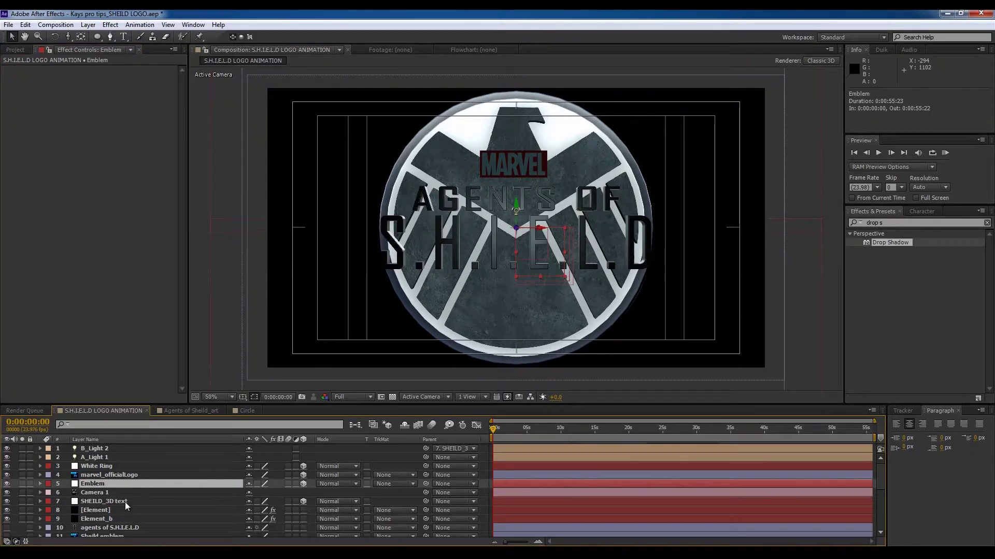
pyautogui.click(115, 475)
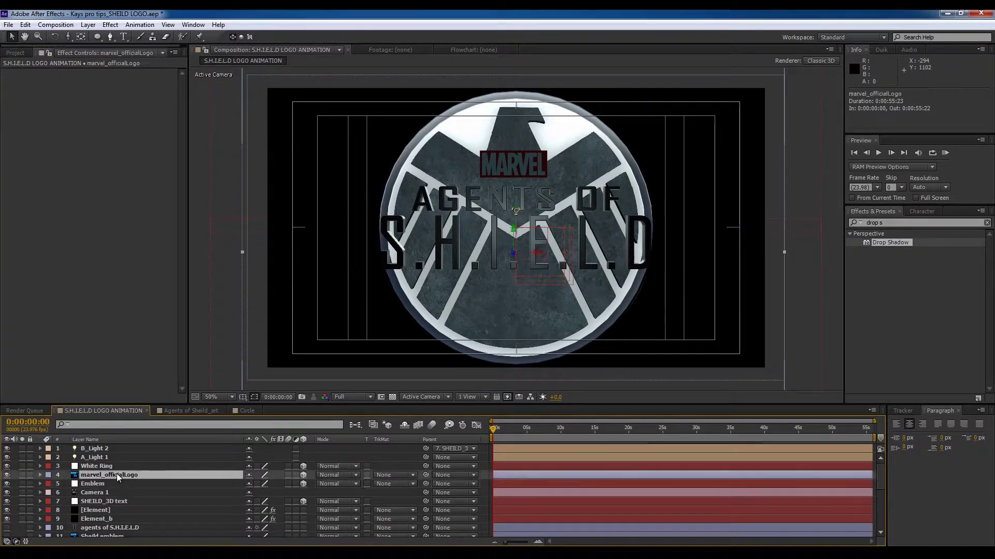
pyautogui.moveTo(113, 472); pyautogui.dragTo(113, 464)
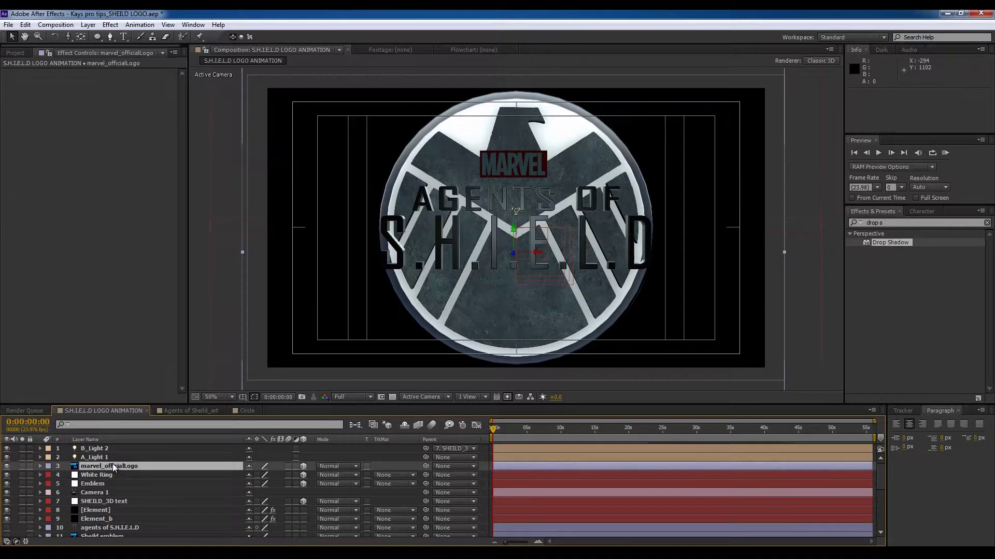
pyautogui.click(114, 466)
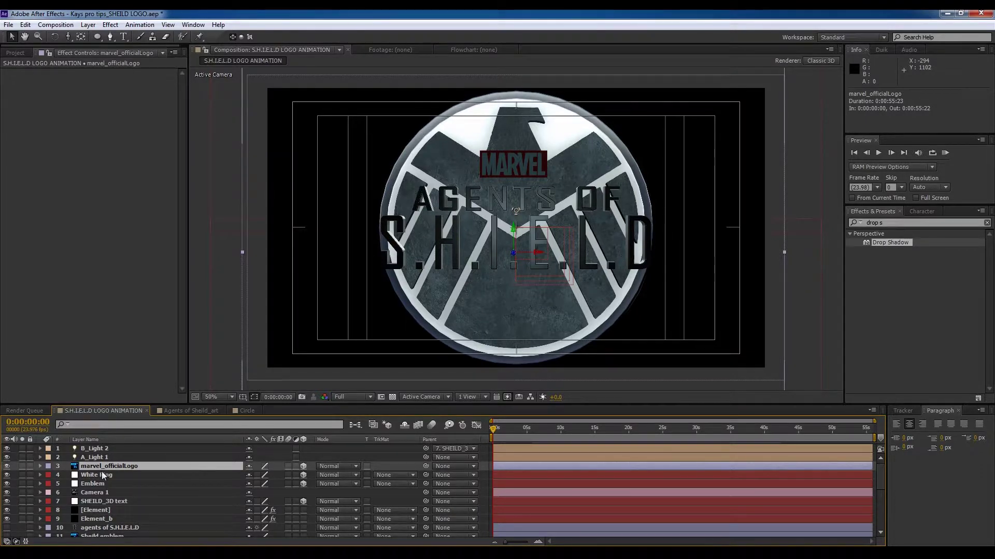
# Step: Turn off Accepts Lights in the marvel_officialLogo layer's material options and collapse its properties
pyautogui.press('a')
pyautogui.press('a')
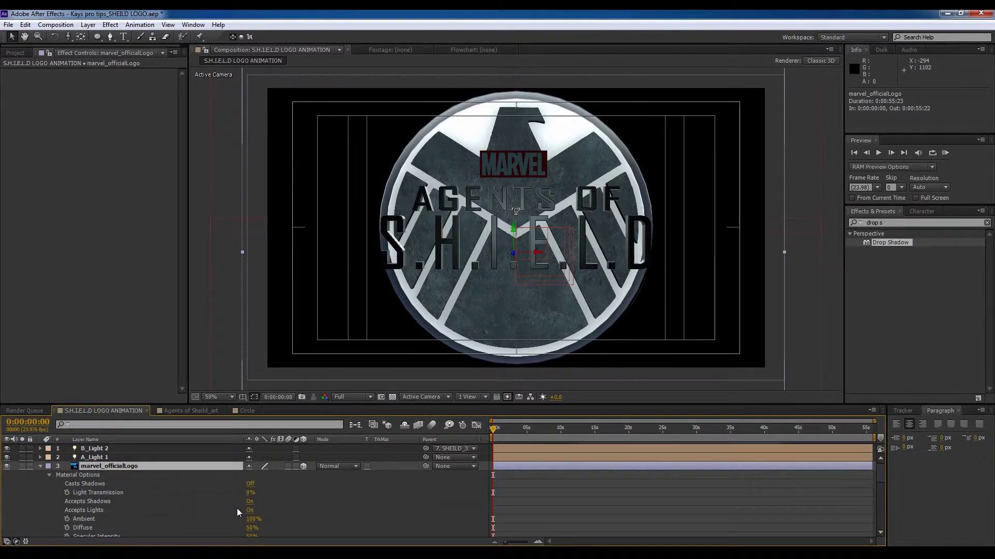
pyautogui.click(250, 511)
pyautogui.click(39, 466)
pyautogui.click(215, 492)
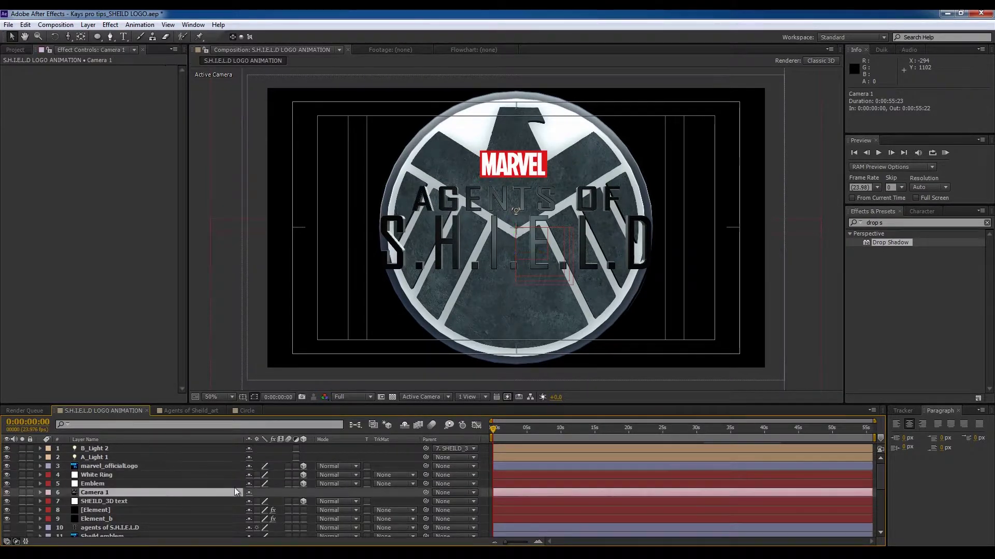
# Step: Parent the marvel_officialLogo layer to the SHEILD_3D text null
pyautogui.click(206, 465)
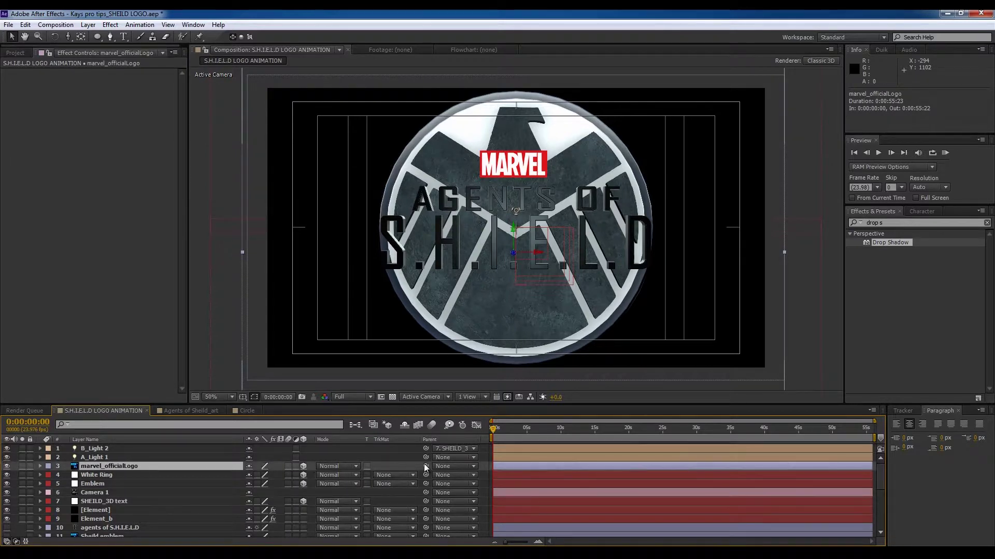
pyautogui.moveTo(425, 468); pyautogui.dragTo(168, 502)
pyautogui.click(194, 497)
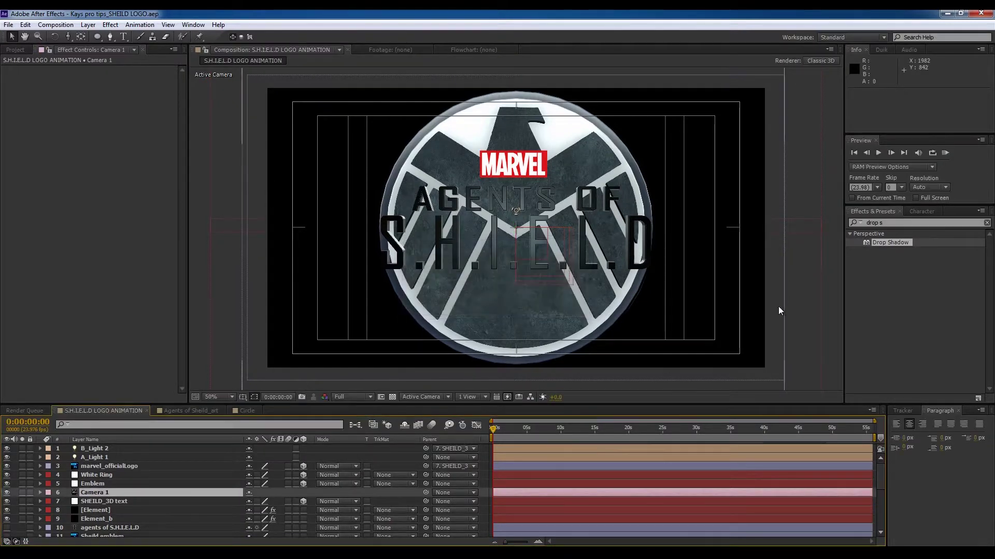
# Step: Search the effects for "glow" and apply the Stylize Glow effect to the marvel_officialLogo layer
pyautogui.click(887, 223)
pyautogui.hotkey('ctrl', 'a')
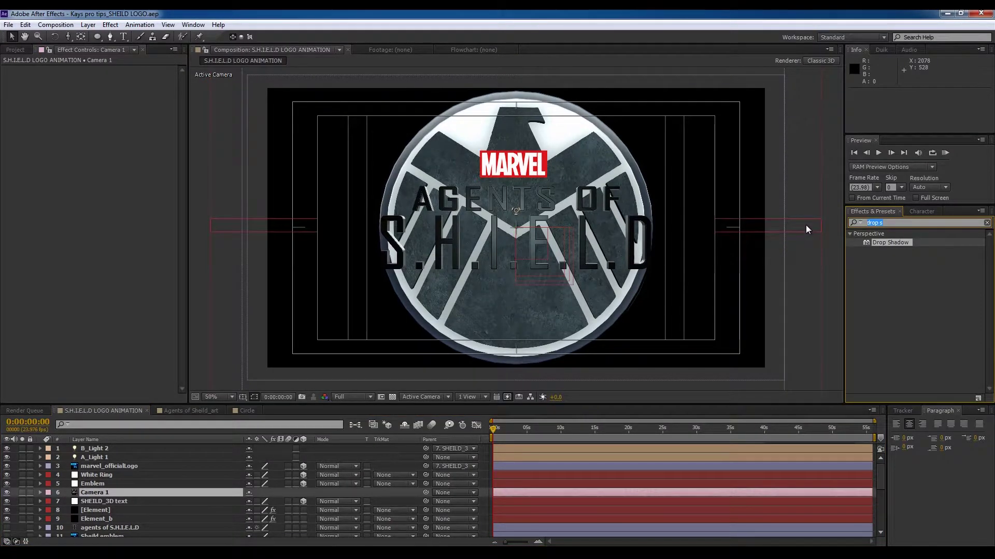
pyautogui.write('glow')
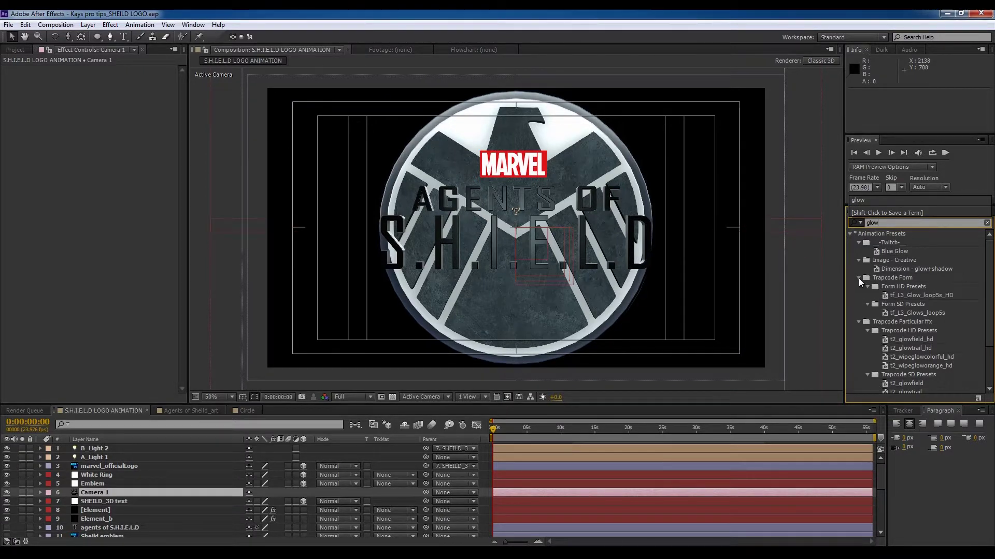
pyautogui.press('Return')
pyautogui.click(850, 234)
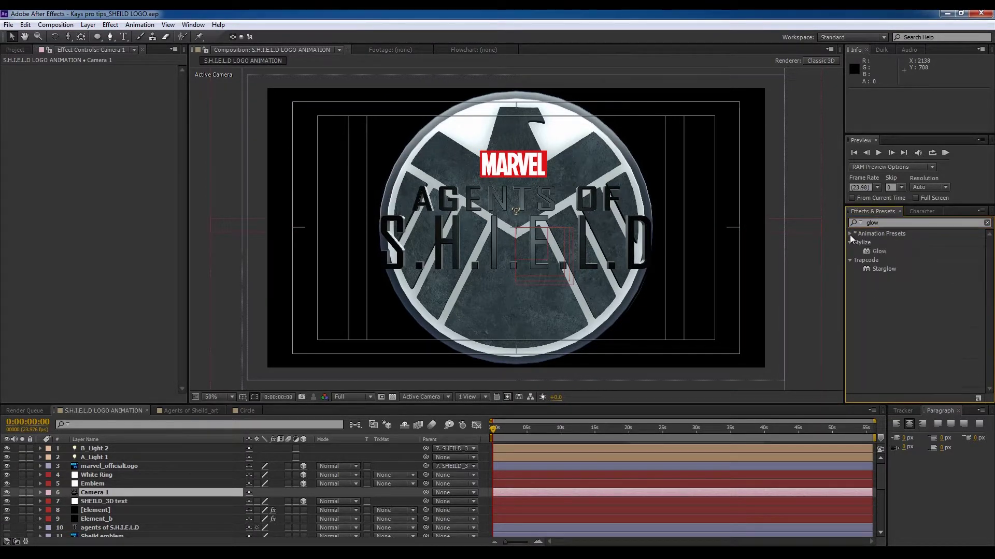
pyautogui.moveTo(879, 251); pyautogui.dragTo(168, 469)
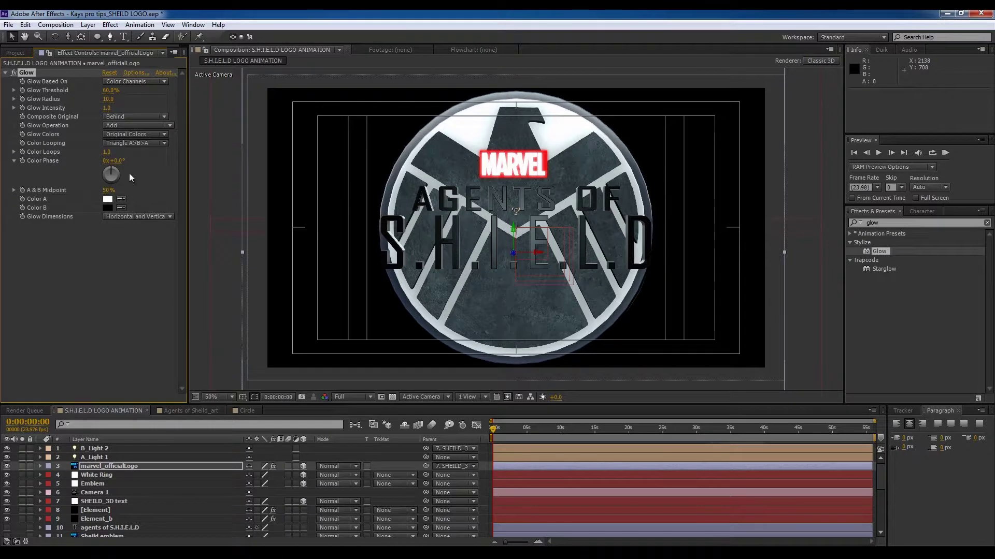
# Step: Composite the original on top in the Marvel logo's Glow effect and set glow Color A to blue 1677BB
pyautogui.click(133, 117)
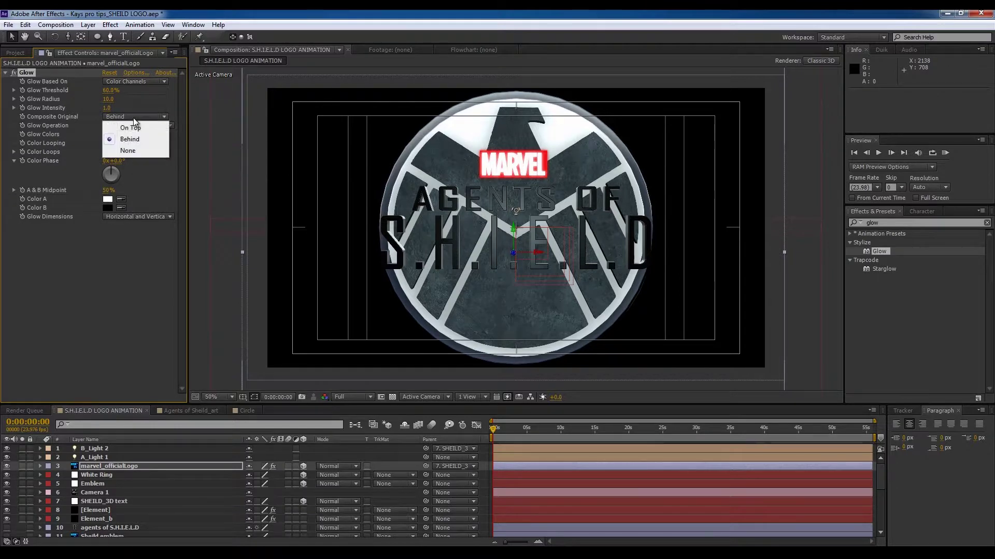
pyautogui.click(138, 128)
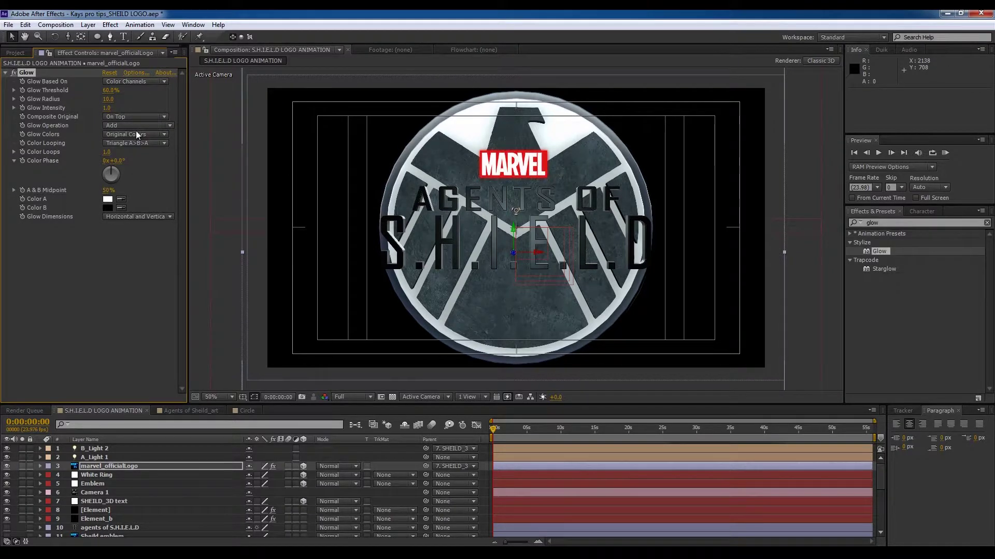
pyautogui.click(108, 200)
pyautogui.moveTo(154, 161); pyautogui.dragTo(155, 134)
pyautogui.click(127, 113)
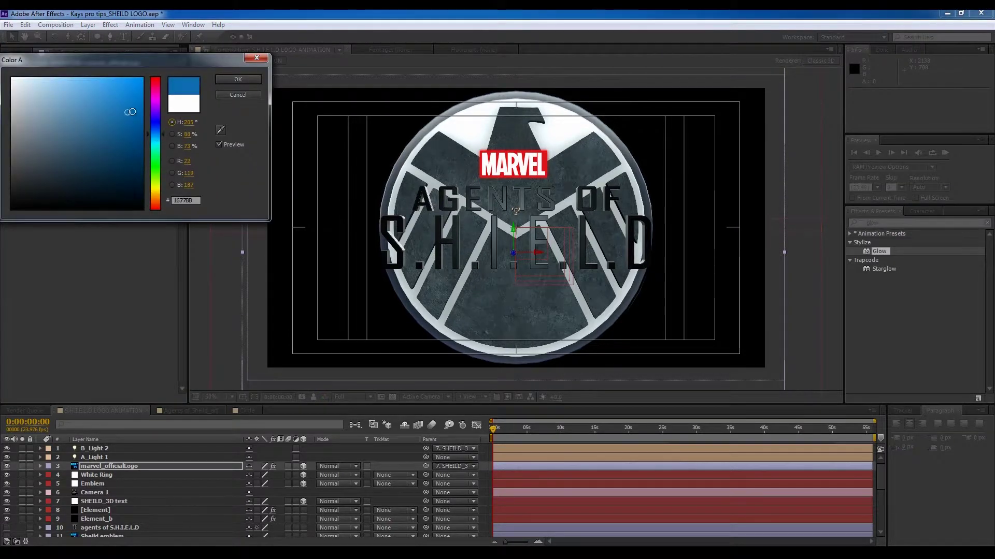
pyautogui.click(229, 81)
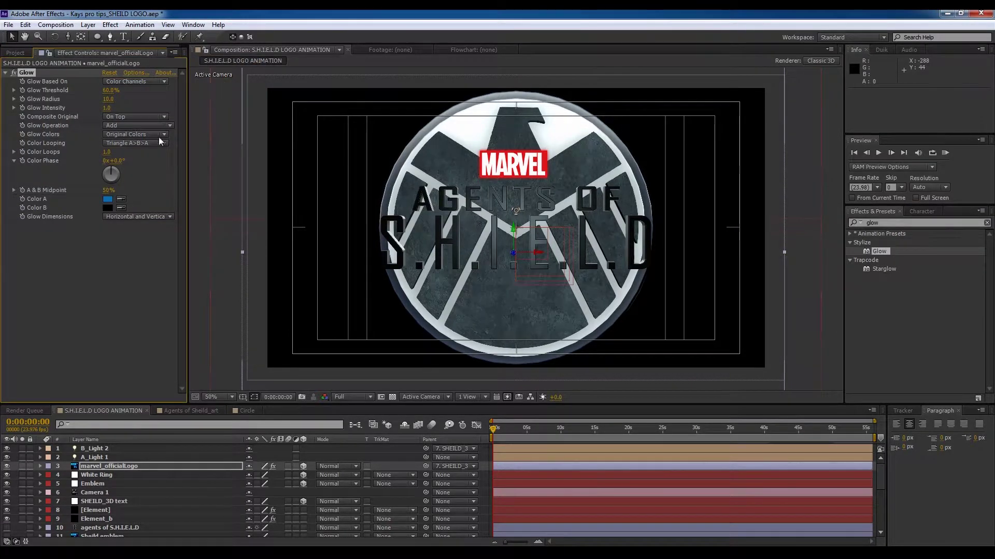
# Step: Set the Marvel logo's glow threshold to 30% and its glow radius to 74
pyautogui.click(110, 91)
pyautogui.write('3')
pyautogui.press('Return')
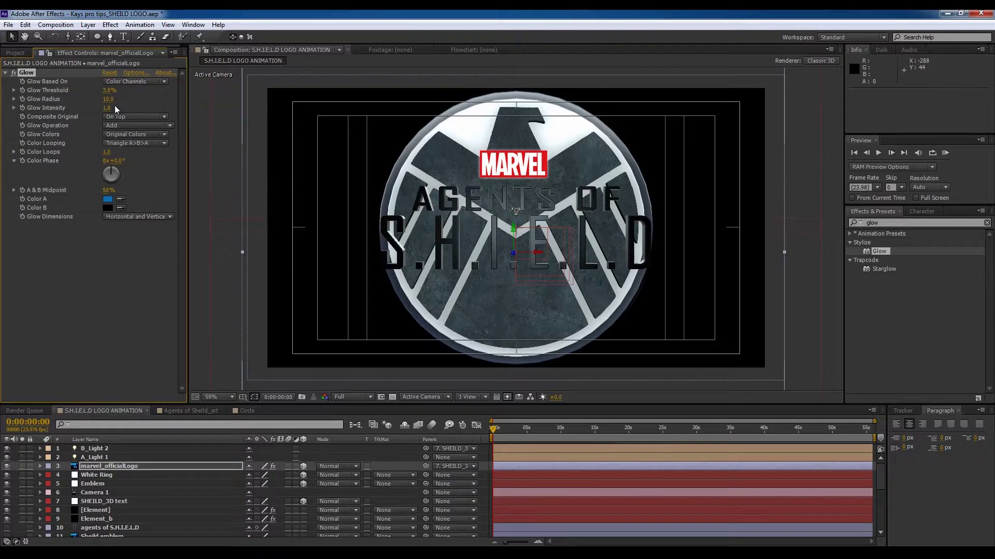
pyautogui.click(107, 90)
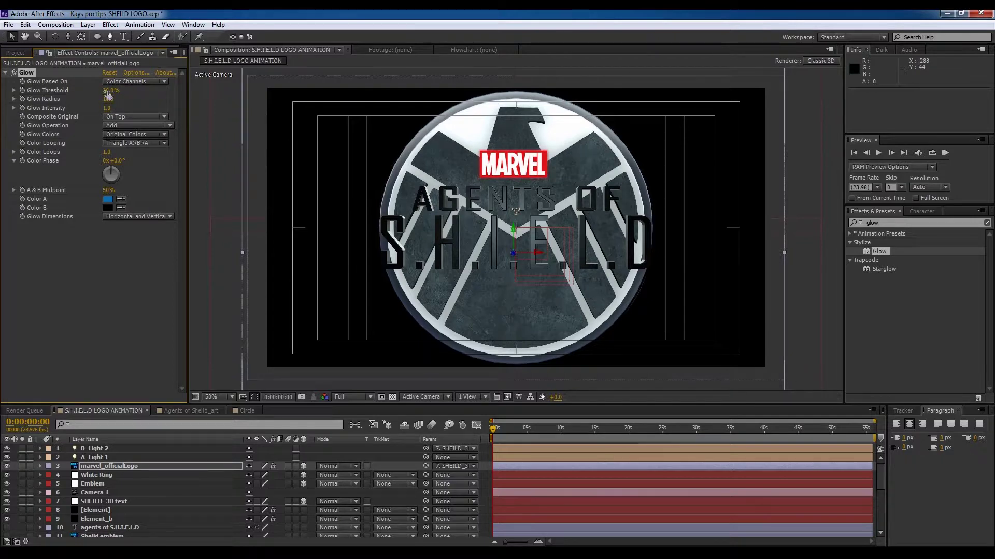
pyautogui.moveTo(111, 102); pyautogui.dragTo(145, 101)
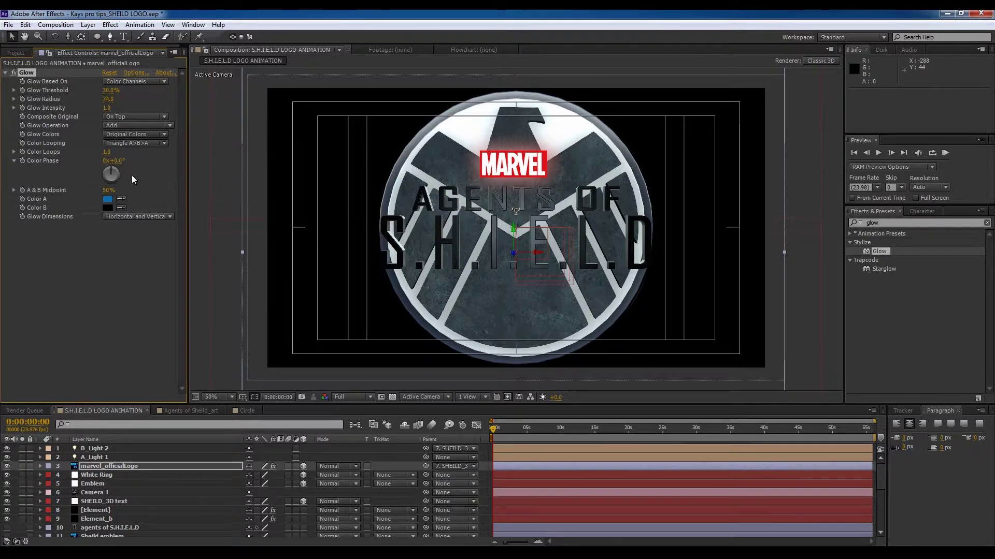
# Step: Change the Marvel logo's glow Color B to a very dark blue and Color A to a lighter blue
pyautogui.click(107, 207)
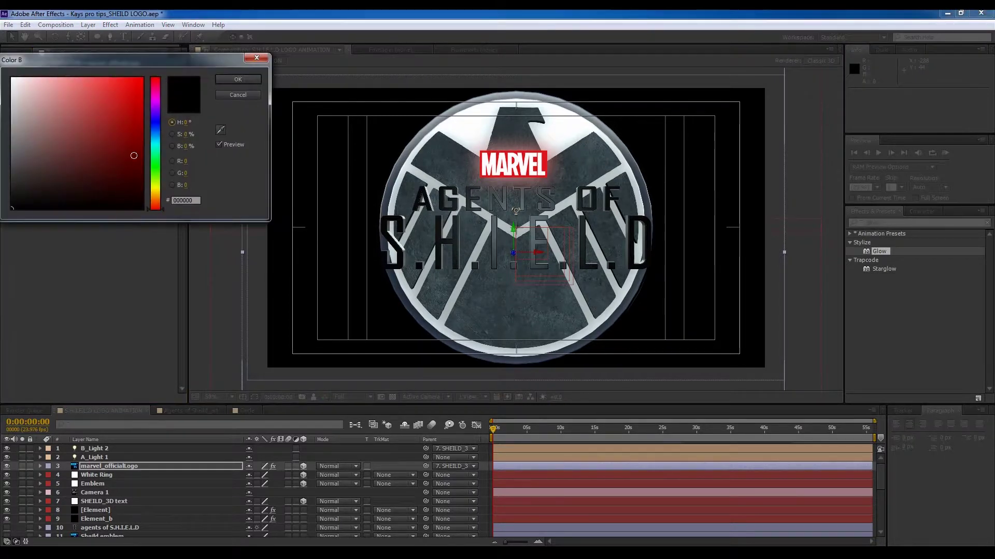
pyautogui.moveTo(153, 148); pyautogui.dragTo(154, 134)
pyautogui.moveTo(130, 197); pyautogui.dragTo(136, 193)
pyautogui.click(238, 79)
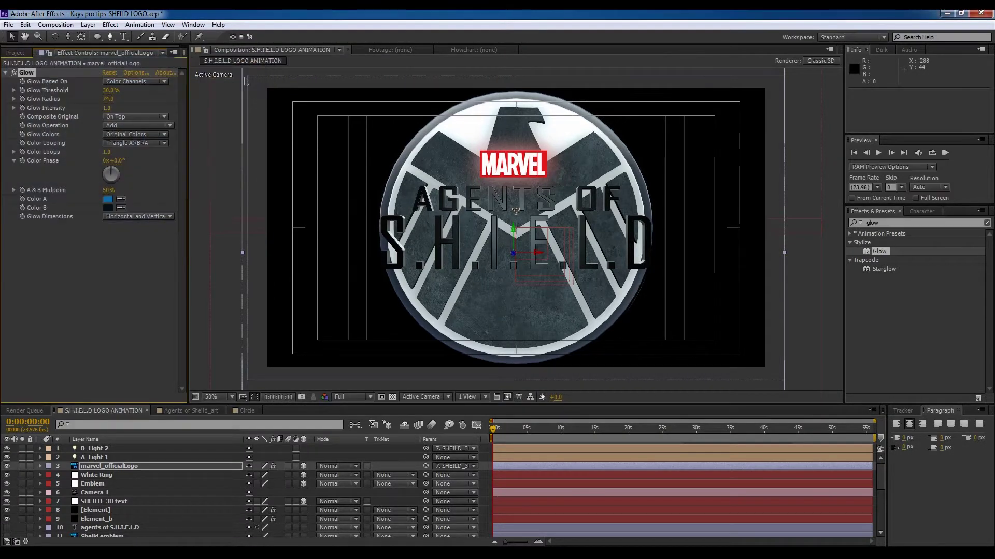
pyautogui.click(109, 199)
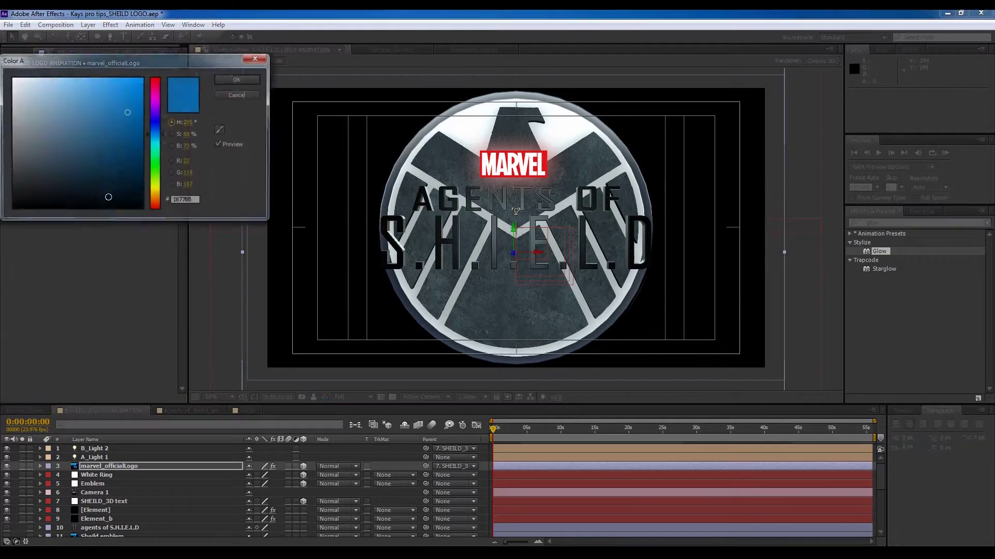
pyautogui.click(79, 92)
pyautogui.click(222, 80)
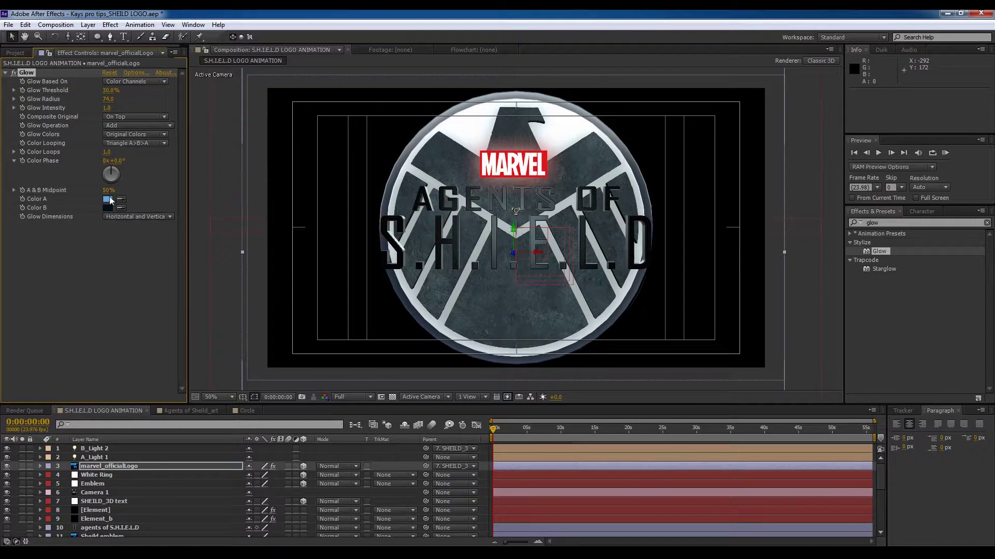
# Step: Base the Marvel logo's glow on the alpha channel with A & B Colors, glow intensity 1.4 and glow radius 104
pyautogui.click(163, 83)
pyautogui.click(163, 91)
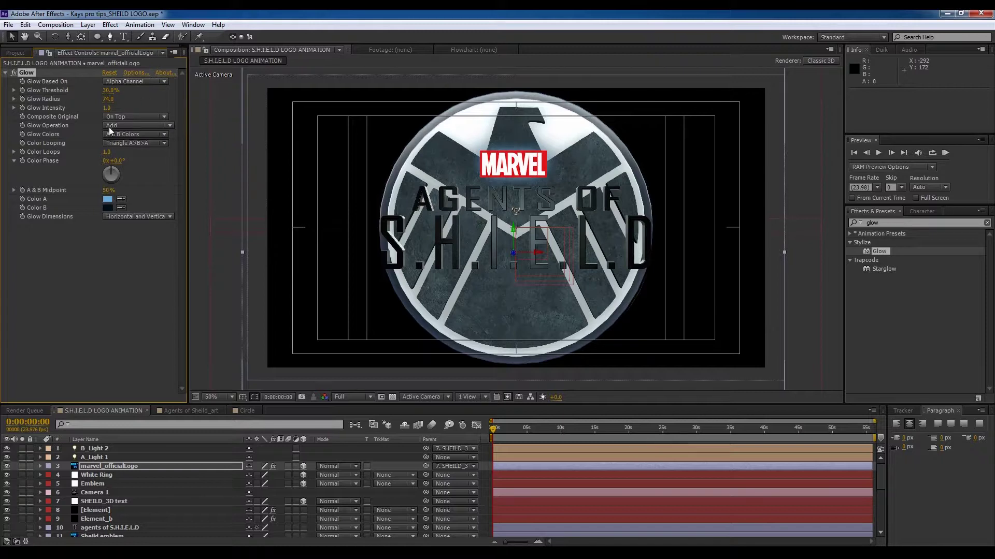
pyautogui.moveTo(109, 110); pyautogui.dragTo(130, 112)
pyautogui.moveTo(110, 100); pyautogui.dragTo(130, 102)
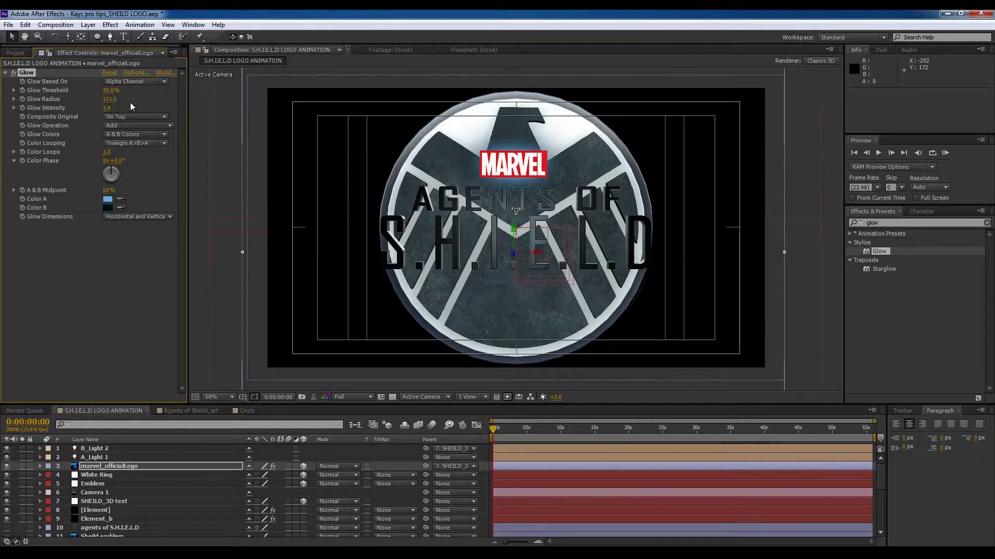
pyautogui.moveTo(110, 99); pyautogui.dragTo(38, 108)
# Step: Copy the Marvel logo's Glow effect onto the Element layer, setting its glow radius to 173 and intensity to 2.4
pyautogui.click(28, 73)
pyautogui.click(116, 510)
pyautogui.hotkey('ctrl', 'v')
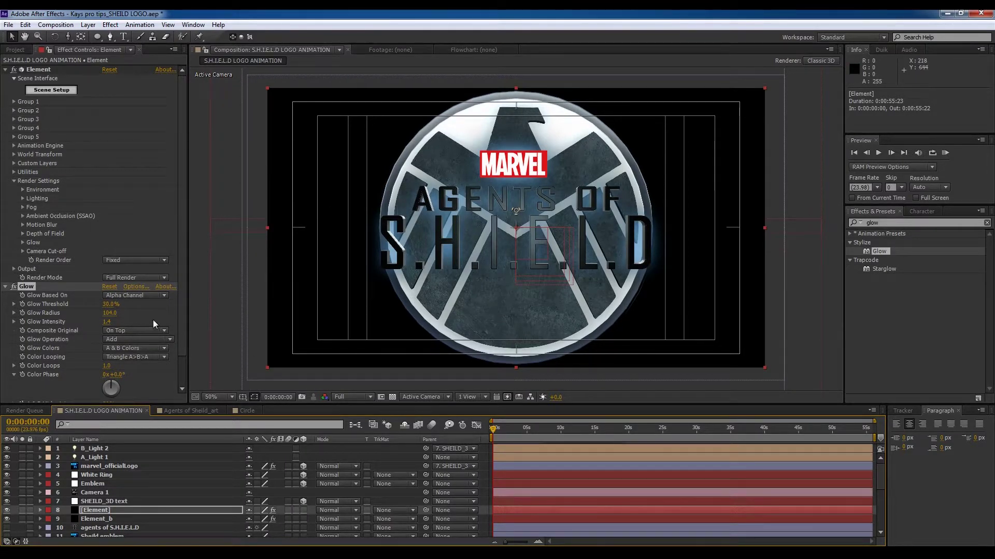
pyautogui.moveTo(114, 317); pyautogui.dragTo(154, 317)
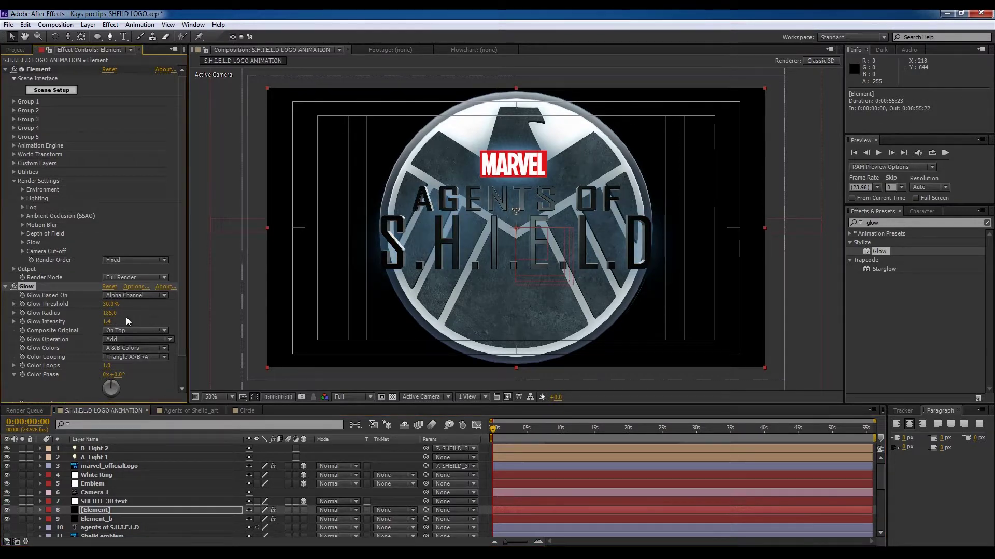
pyautogui.moveTo(114, 316)
pyautogui.mouseDown()
pyautogui.moveTo(106, 320)
pyautogui.moveTo(142, 322)
pyautogui.moveTo(130, 325)
pyautogui.mouseUp()
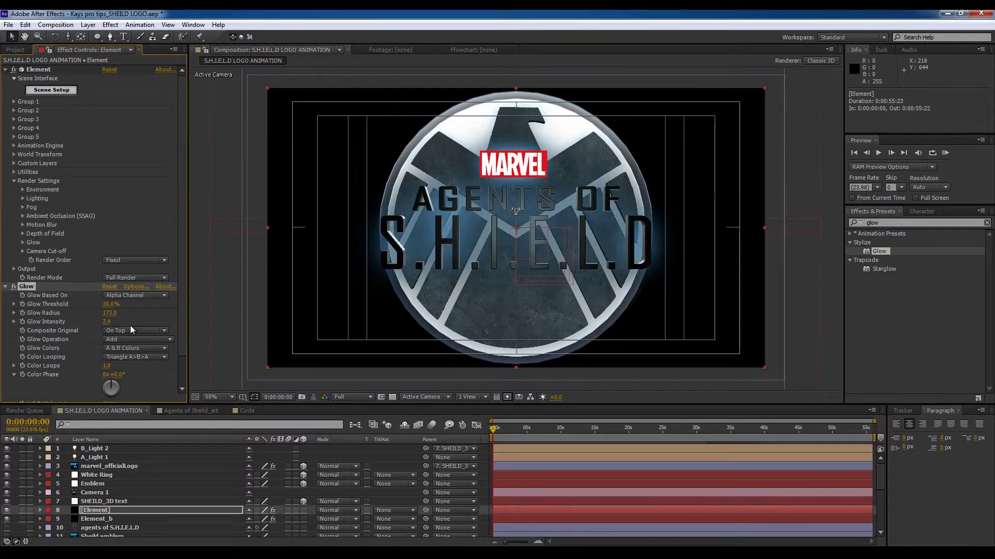
# Step: Duplicate the A_Light 1 layer and set the duplicate's X position to 0
pyautogui.click(483, 505)
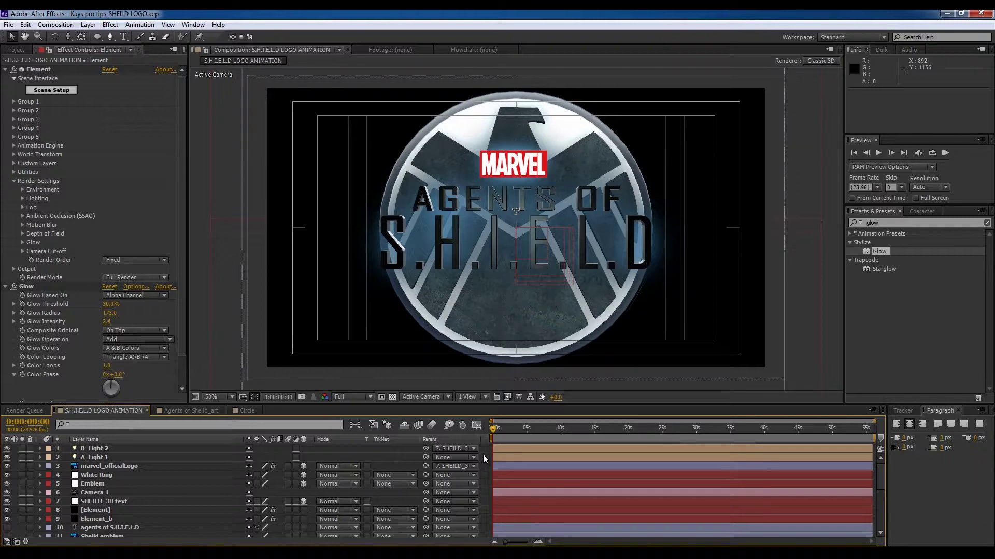
pyautogui.click(106, 458)
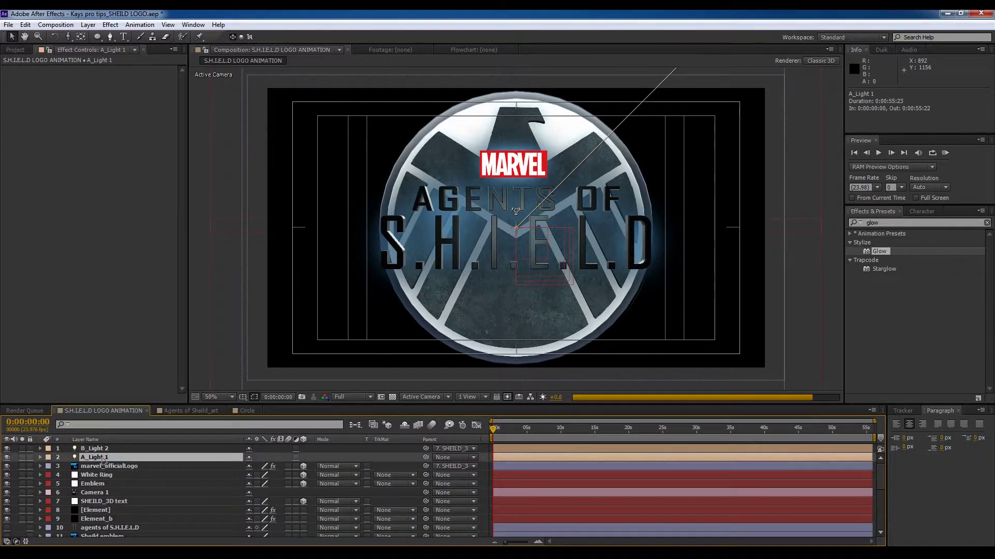
pyautogui.hotkey('ctrl', 'd')
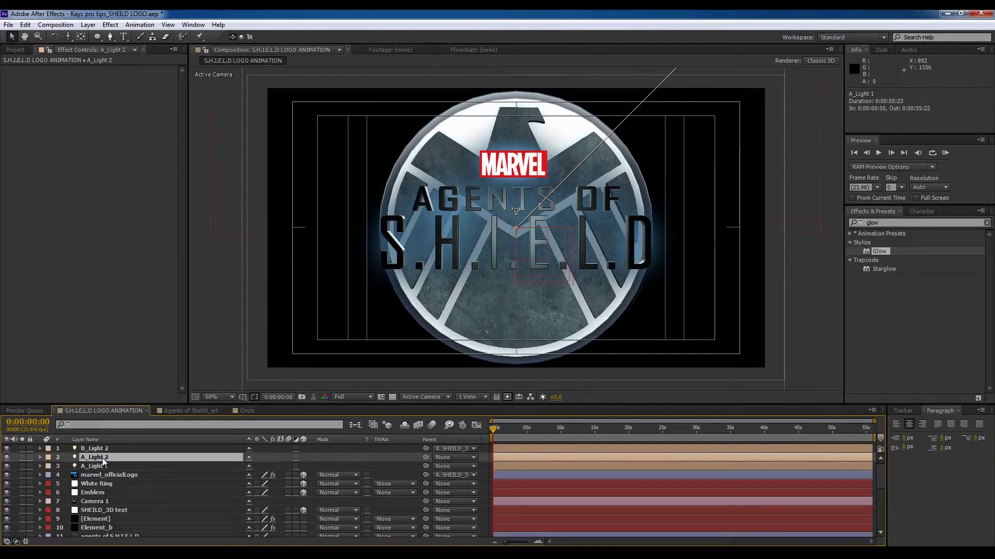
pyautogui.press('p')
pyautogui.click(255, 466)
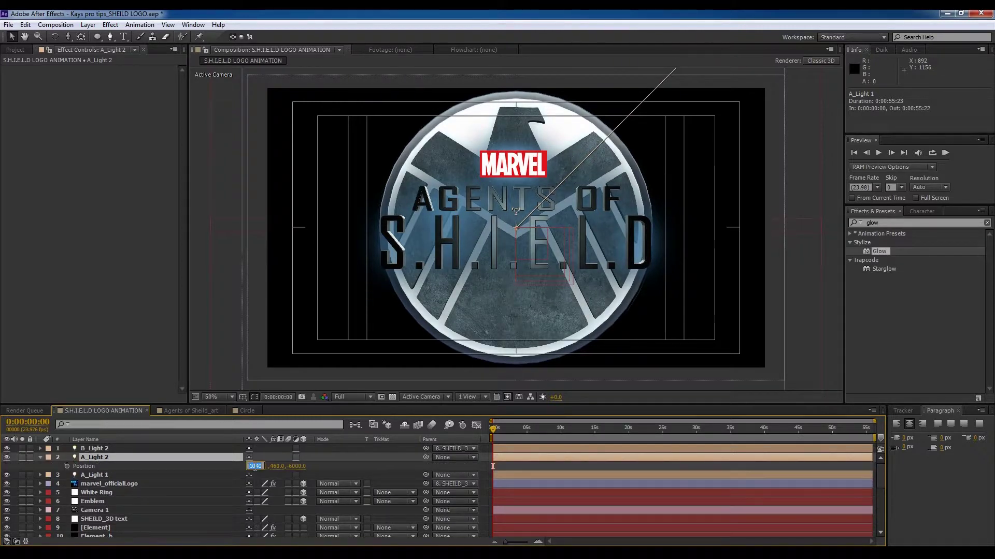
pyautogui.write('0')
pyautogui.press('Return')
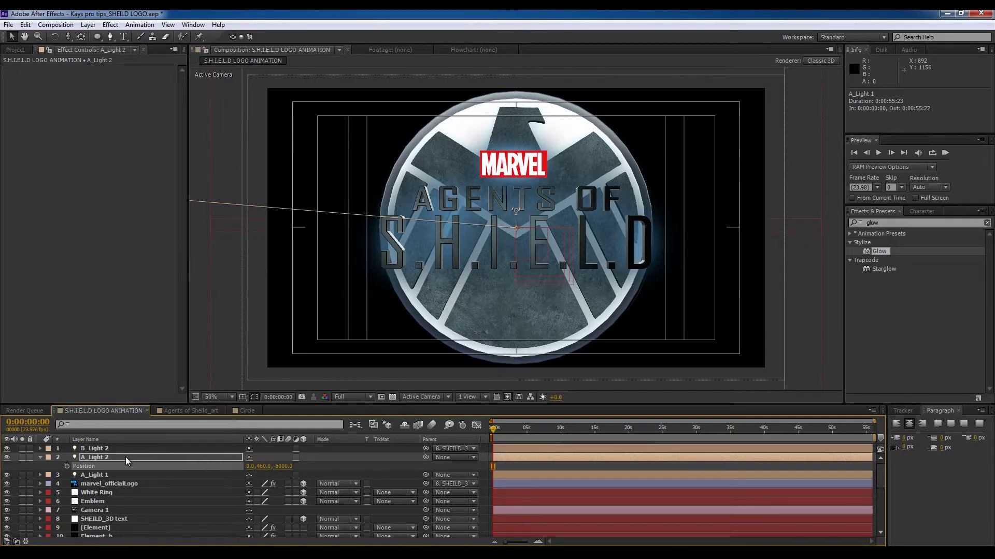
# Step: Try a Z position of 600 for A_Light 2 and settle on 1500
pyautogui.click(284, 467)
pyautogui.write('600')
pyautogui.press('Return')
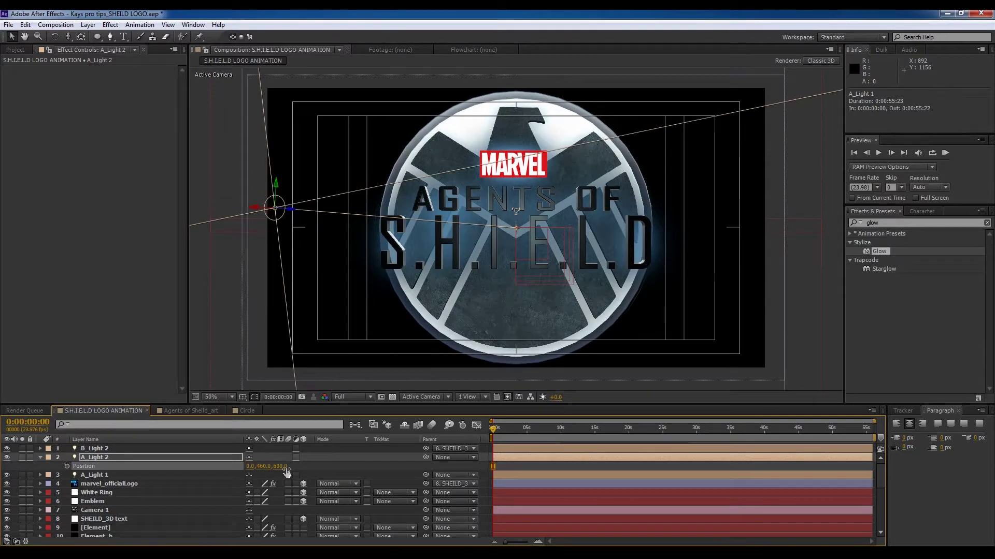
pyautogui.click(282, 468)
pyautogui.write('1500')
pyautogui.press('Return')
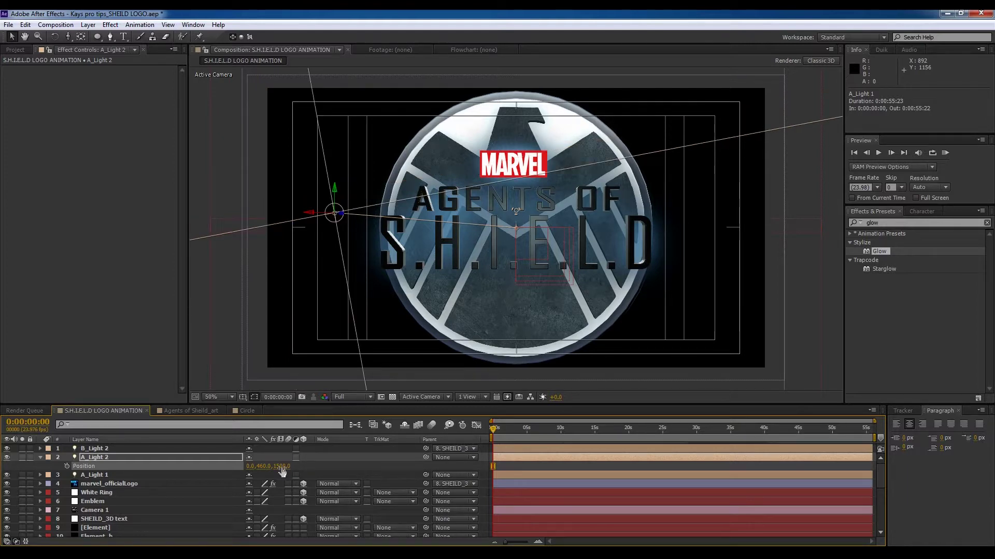
pyautogui.click(266, 471)
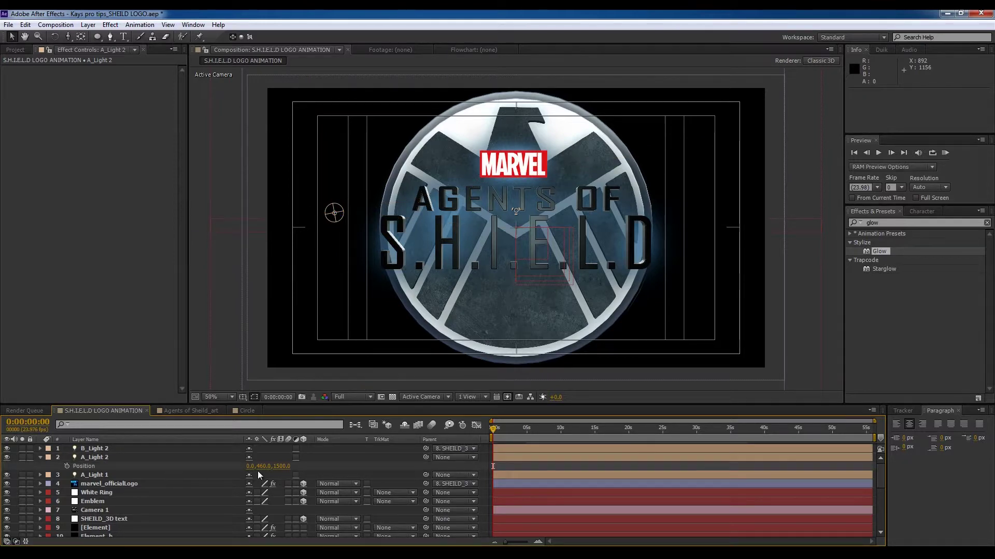
# Step: Duplicate the A_Light 2 layer and set the duplicate's X position to 2000
pyautogui.click(129, 458)
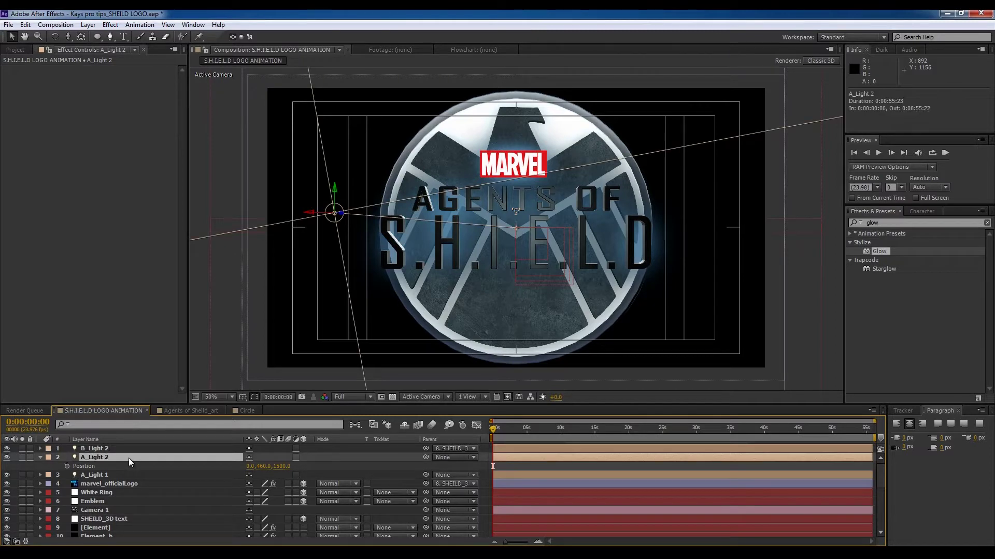
pyautogui.hotkey('ctrl', 'd')
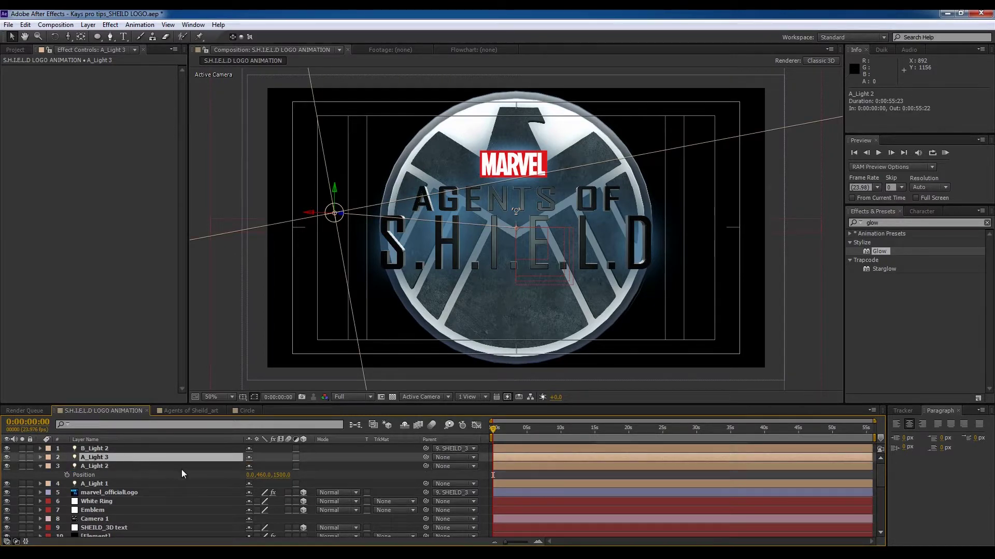
pyautogui.press('p')
pyautogui.click(250, 466)
pyautogui.write('2000')
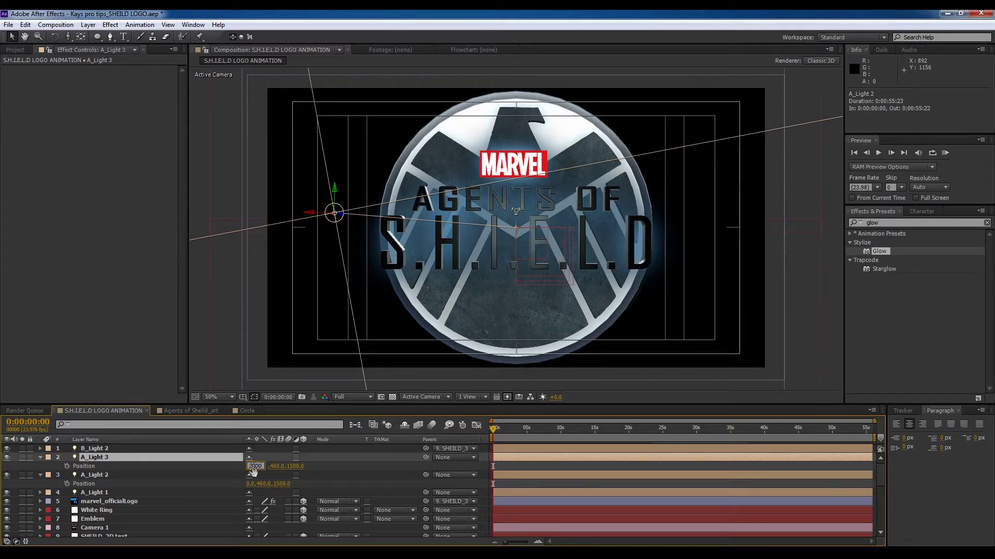
pyautogui.press('Return')
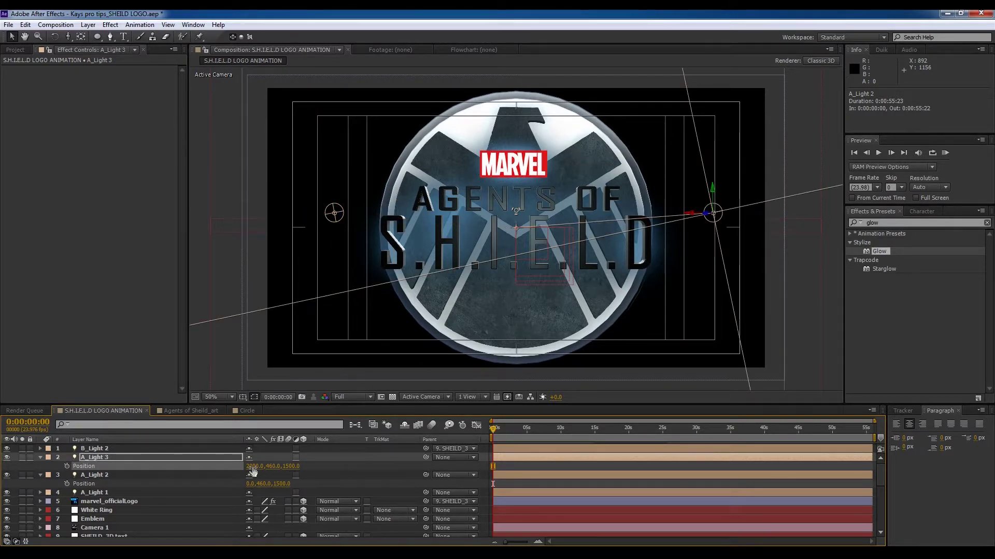
# Step: Raise the intensity of both A_Light 2 and A_Light 3 to 71%
pyautogui.keyDown('shift'); pyautogui.click(107, 476); pyautogui.keyUp('shift')
pyautogui.press('t')
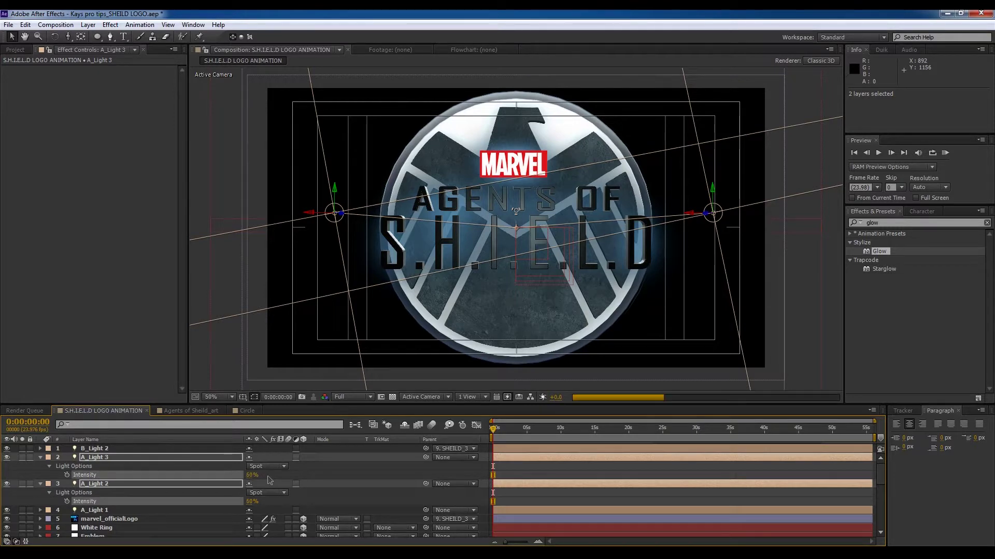
pyautogui.moveTo(250, 482); pyautogui.dragTo(277, 479)
pyautogui.click(300, 474)
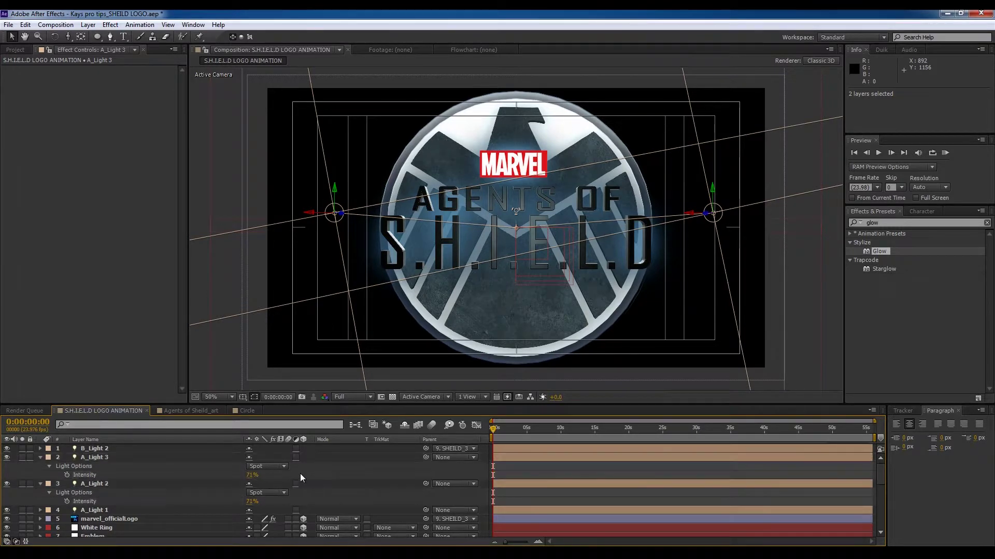
# Step: Set the Z position of A_Light 2 and A_Light 3 to 2500 with both lights selected together
pyautogui.click(131, 458)
pyautogui.keyDown('ctrl'); pyautogui.click(93, 484); pyautogui.keyUp('ctrl')
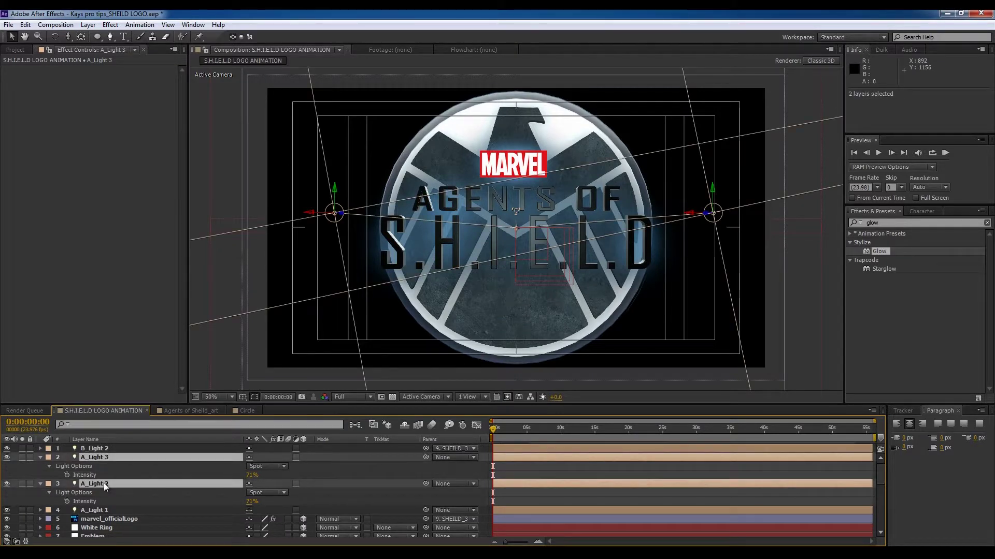
pyautogui.click(328, 483)
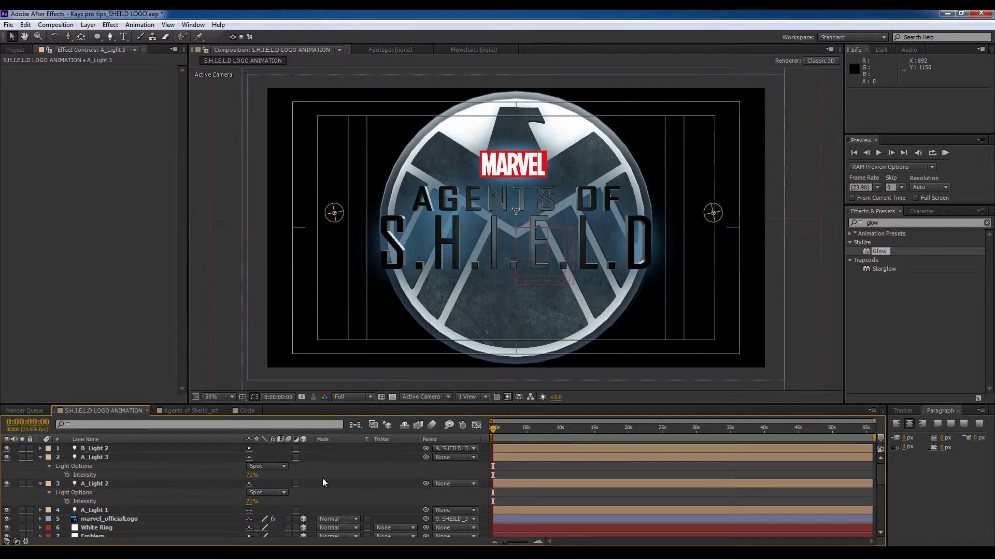
pyautogui.click(114, 457)
pyautogui.keyDown('ctrl'); pyautogui.click(104, 484); pyautogui.keyUp('ctrl')
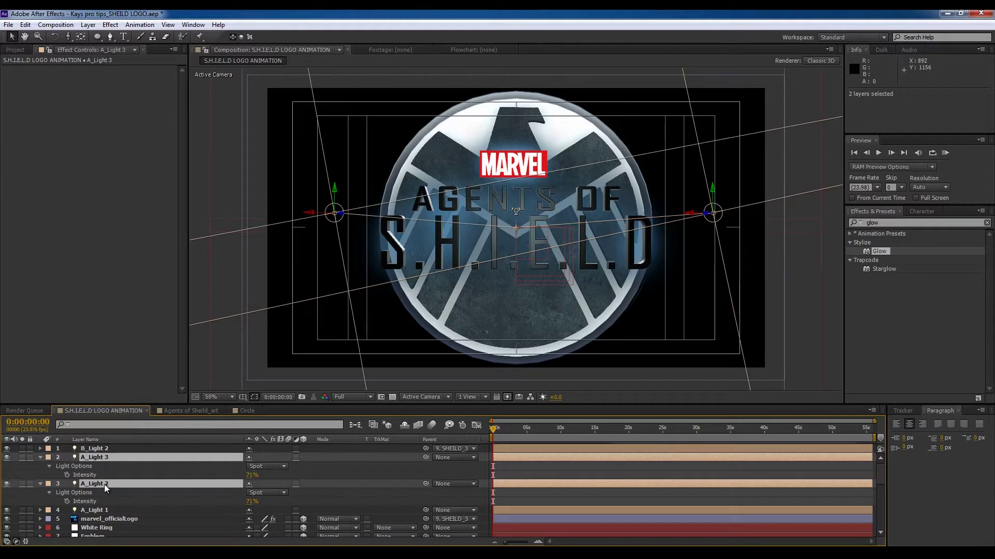
pyautogui.press('p')
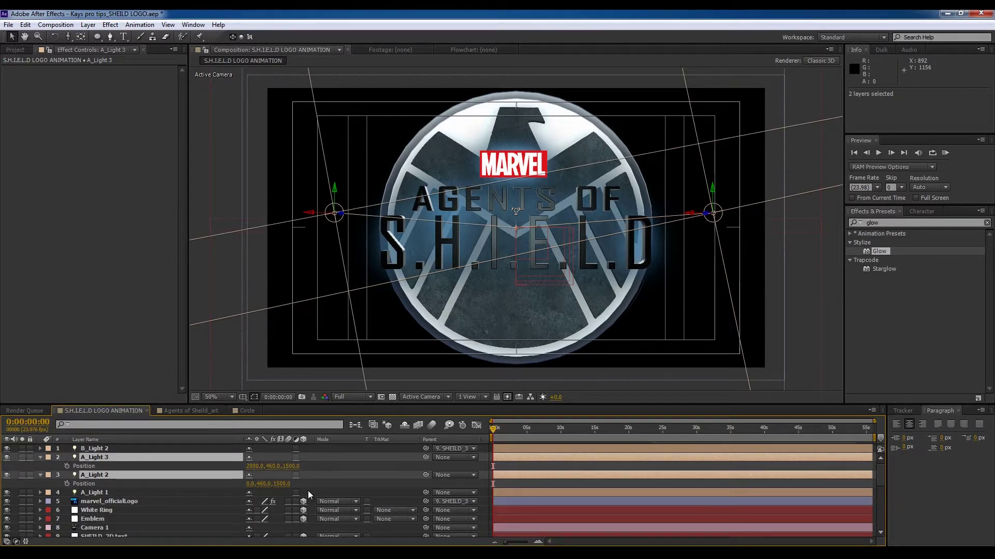
pyautogui.click(291, 466)
pyautogui.write('2500')
pyautogui.press('Return')
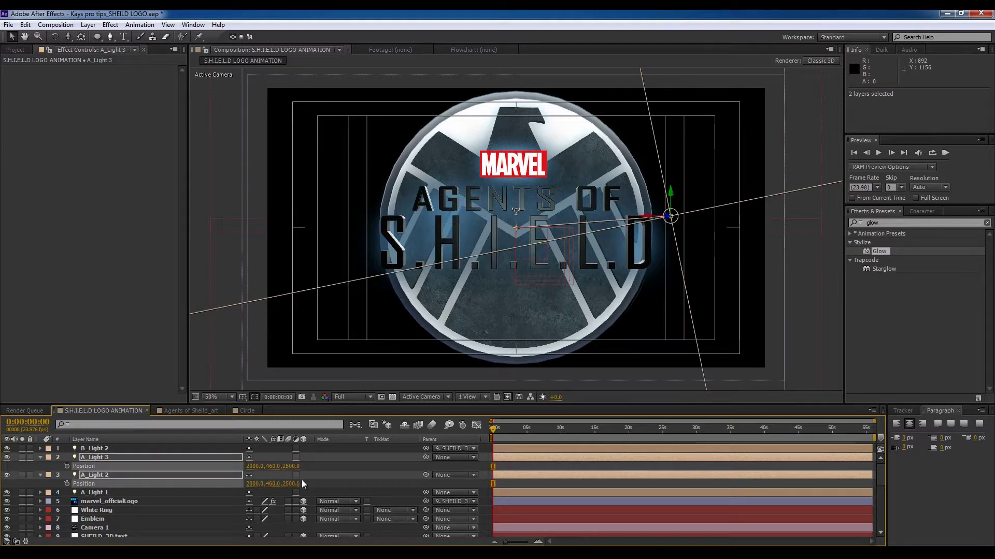
pyautogui.click(314, 483)
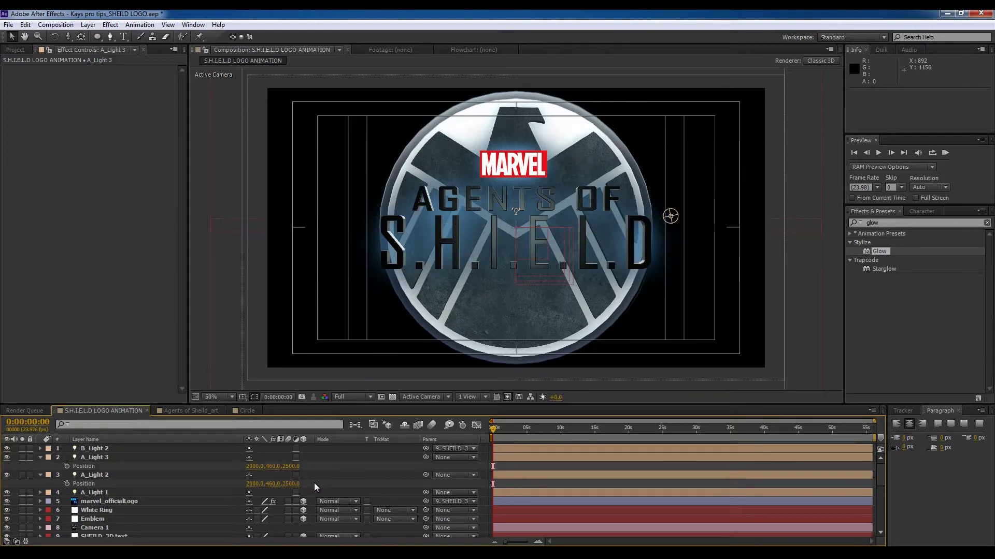
# Step: Compare the logo lighting with A_Light 3 and A_Light 2 switched off and on again
pyautogui.click(8, 458)
pyautogui.click(7, 475)
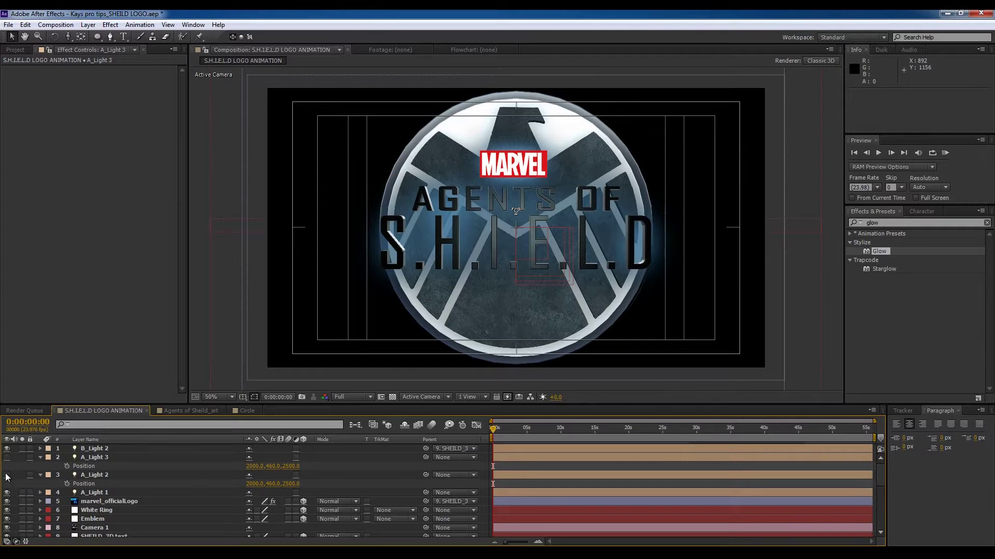
pyautogui.click(7, 475)
pyautogui.click(7, 458)
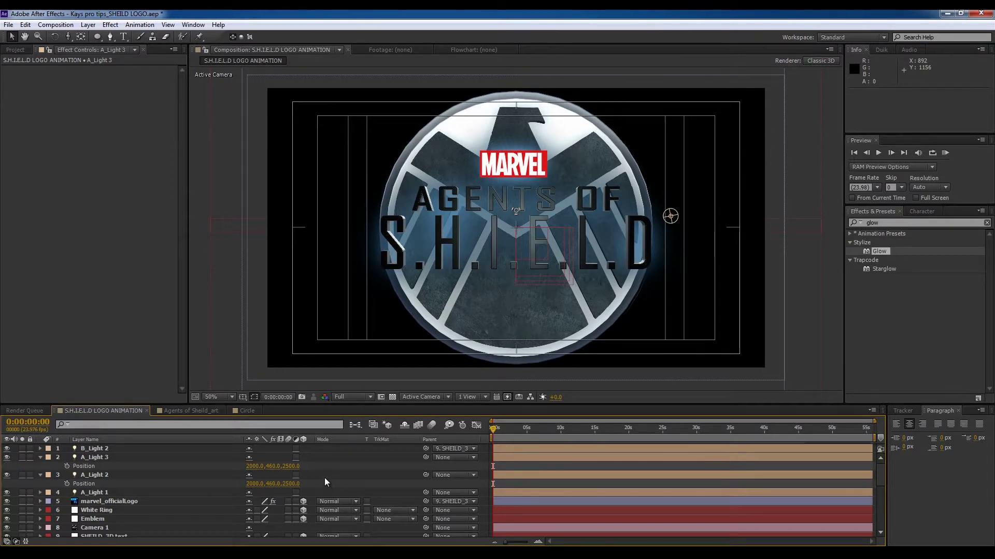
# Step: Create a black 1920 x 1080 px solid layer named OF_scene
pyautogui.rightClick(338, 467)
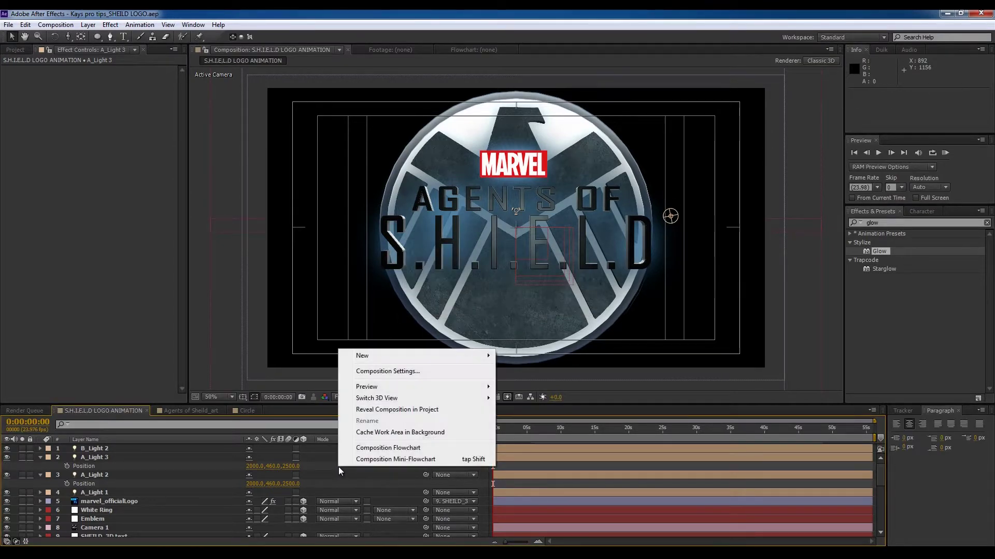
pyautogui.moveTo(427, 356)
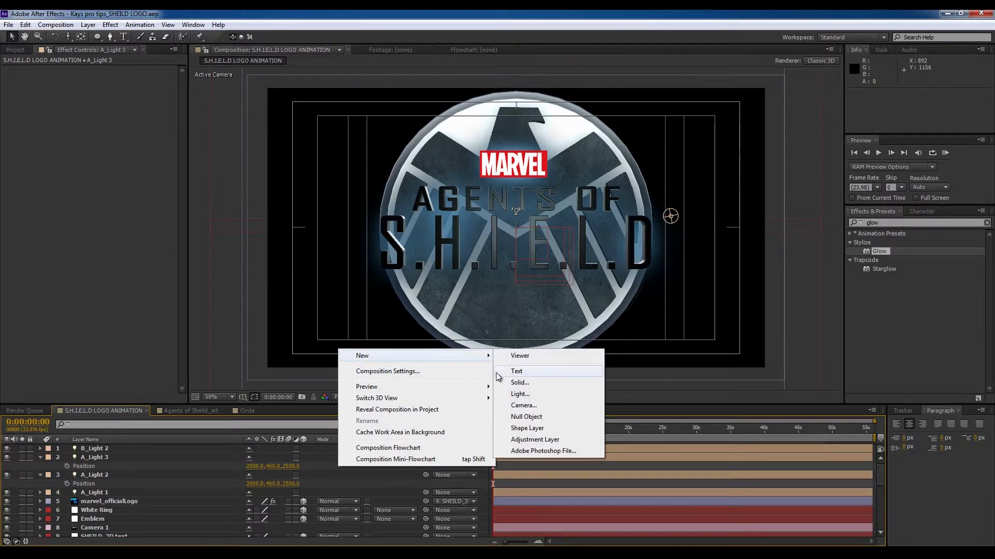
pyautogui.click(519, 384)
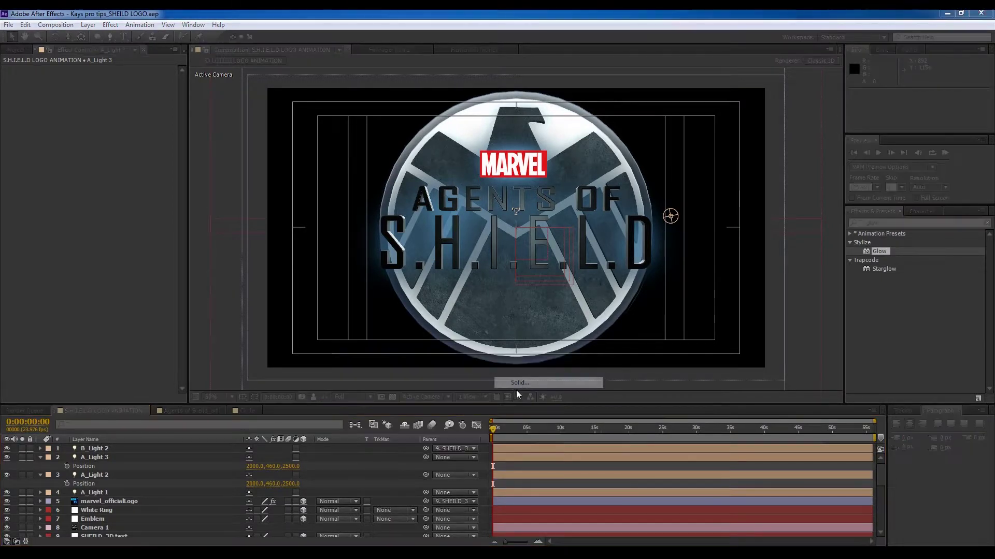
pyautogui.write('OF_scene')
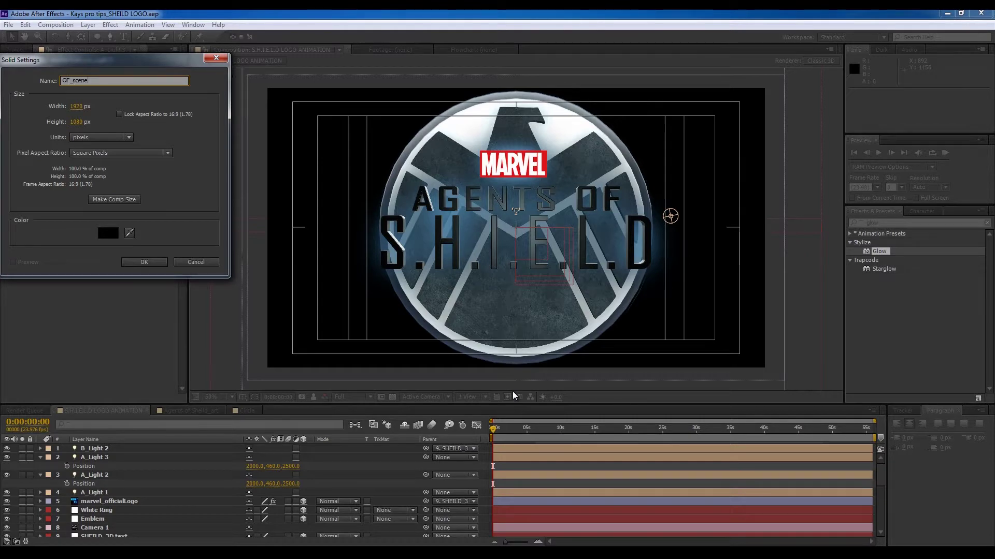
pyautogui.press('Return')
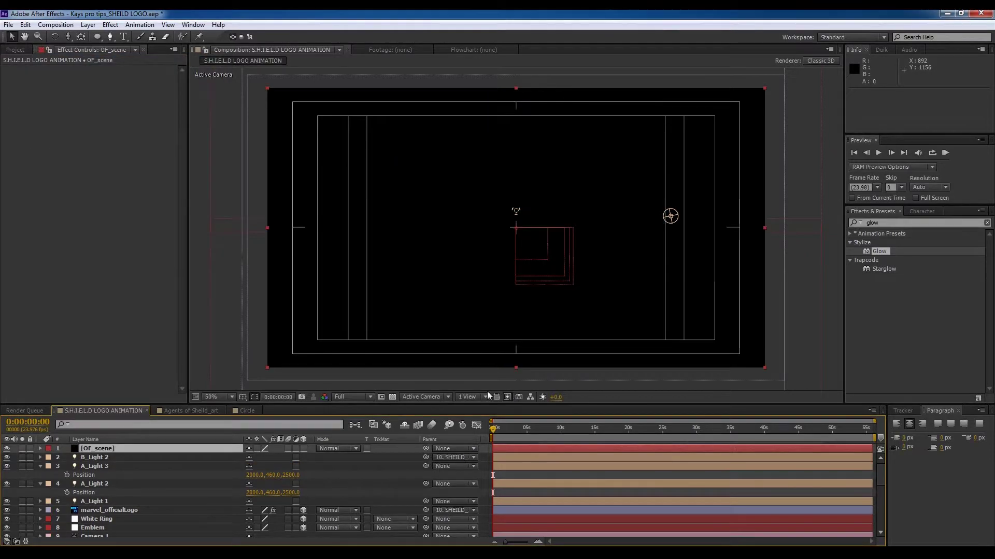
# Step: Apply the Video Copilot Optical Flares effect to the OF_scene solid
pyautogui.rightClick(76, 260)
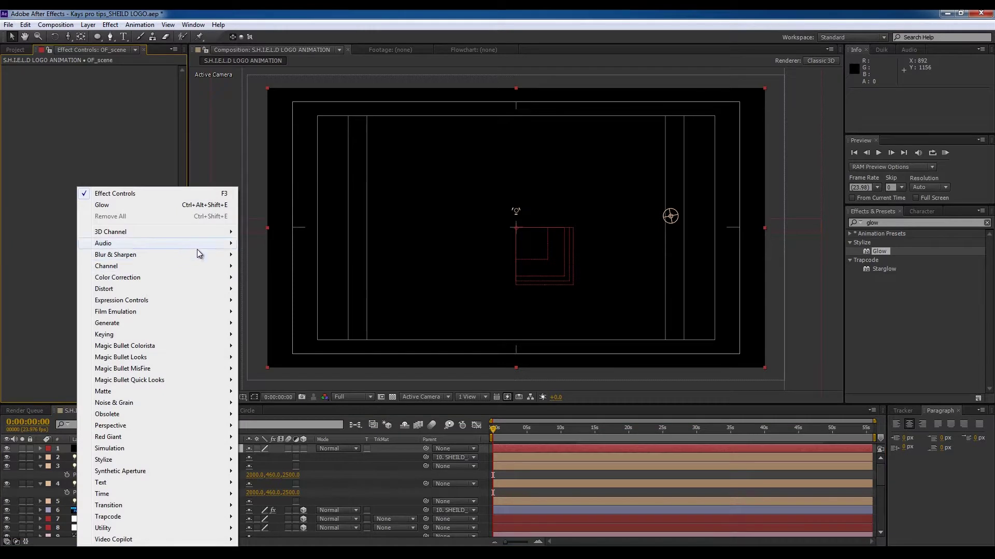
pyautogui.moveTo(187, 542)
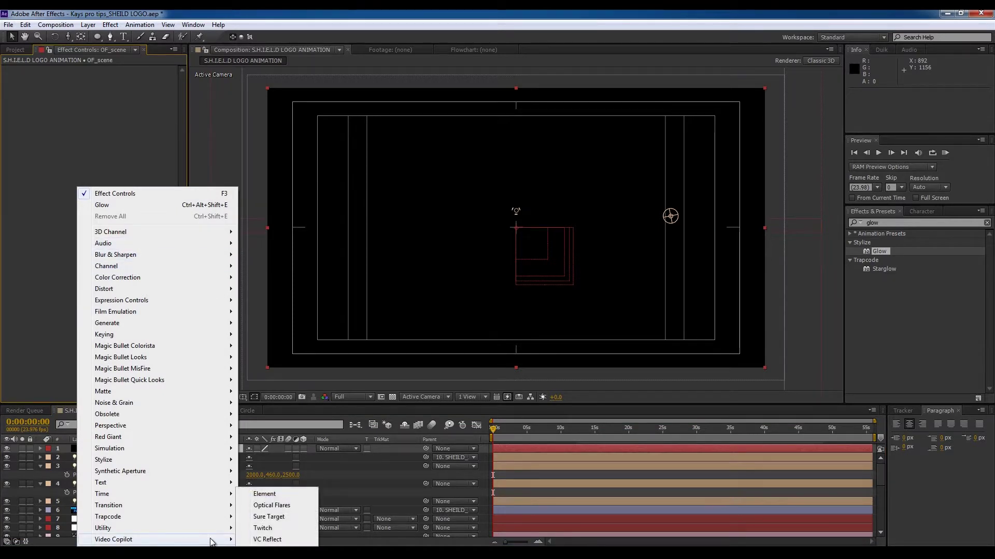
pyautogui.click(263, 505)
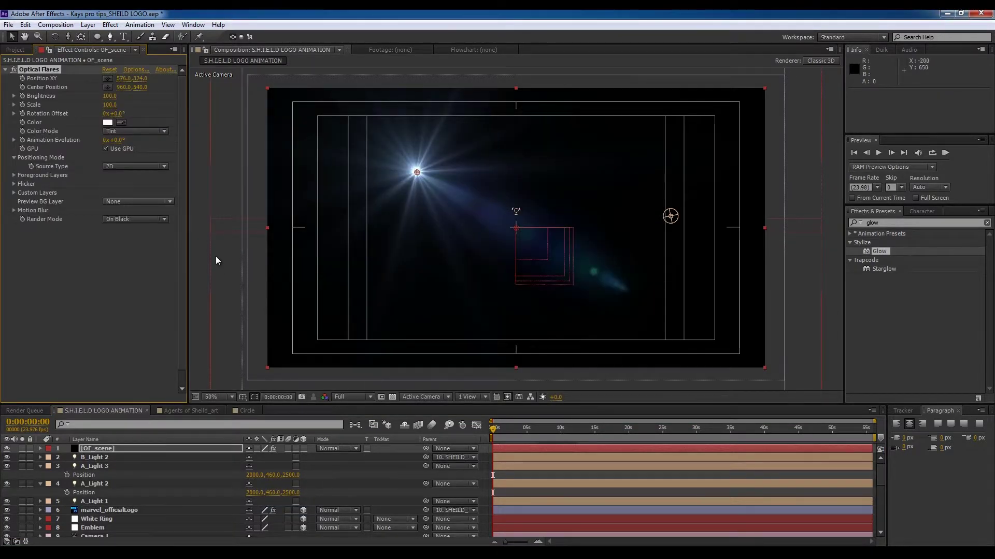
# Step: Set the Optical Flares source type to Track Lights, limited to lights whose names start with A
pyautogui.click(143, 165)
pyautogui.click(144, 202)
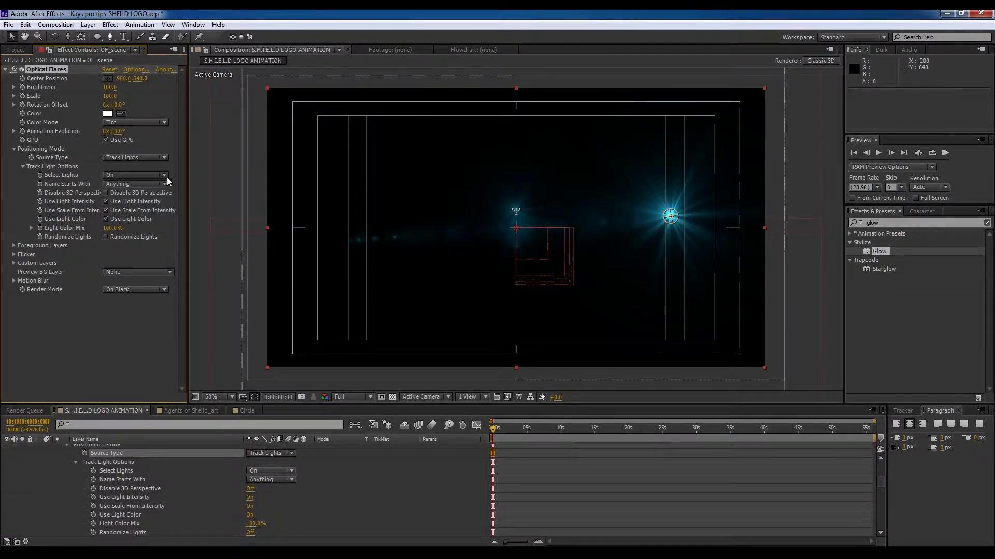
pyautogui.click(163, 184)
pyautogui.click(151, 207)
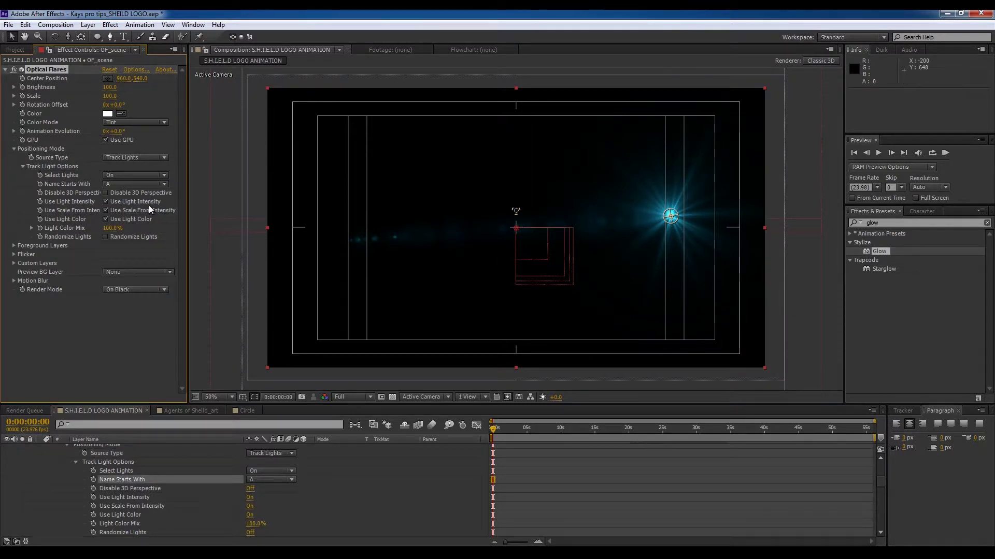
pyautogui.click(324, 493)
pyautogui.scroll(3, 324, 493)
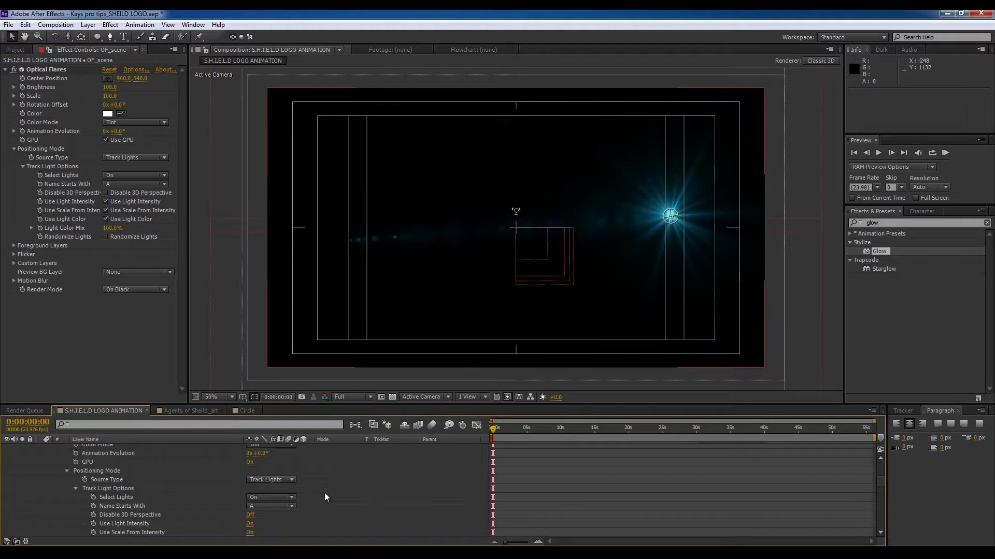
# Step: Collapse the OF_scene layer's properties and set the X position of A_Light 2 to 0
pyautogui.scroll(2, 143, 478)
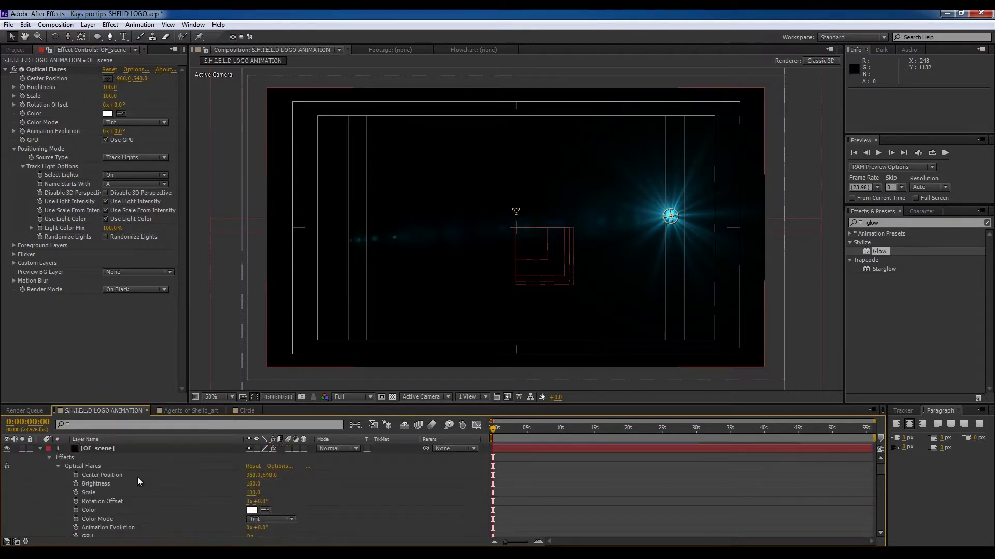
pyautogui.click(41, 450)
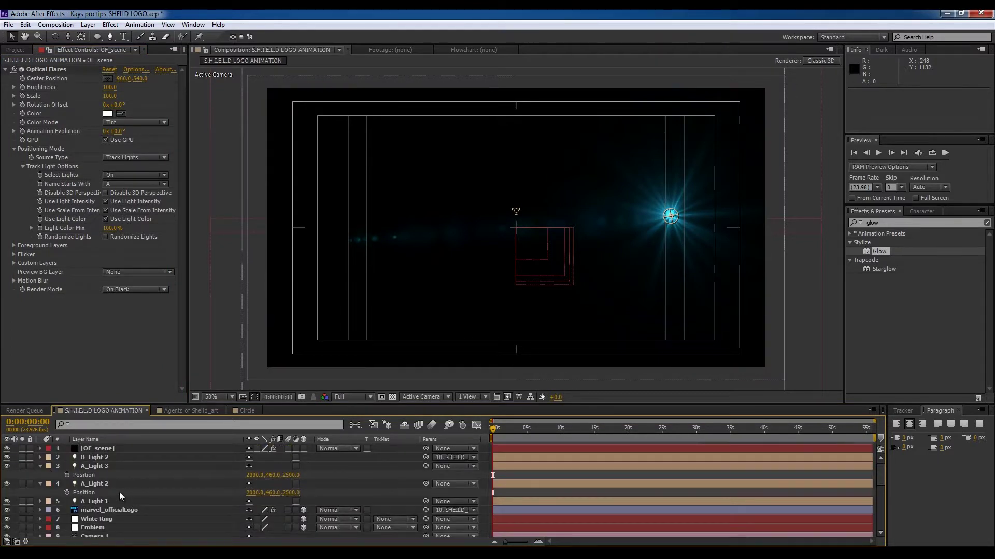
pyautogui.click(103, 484)
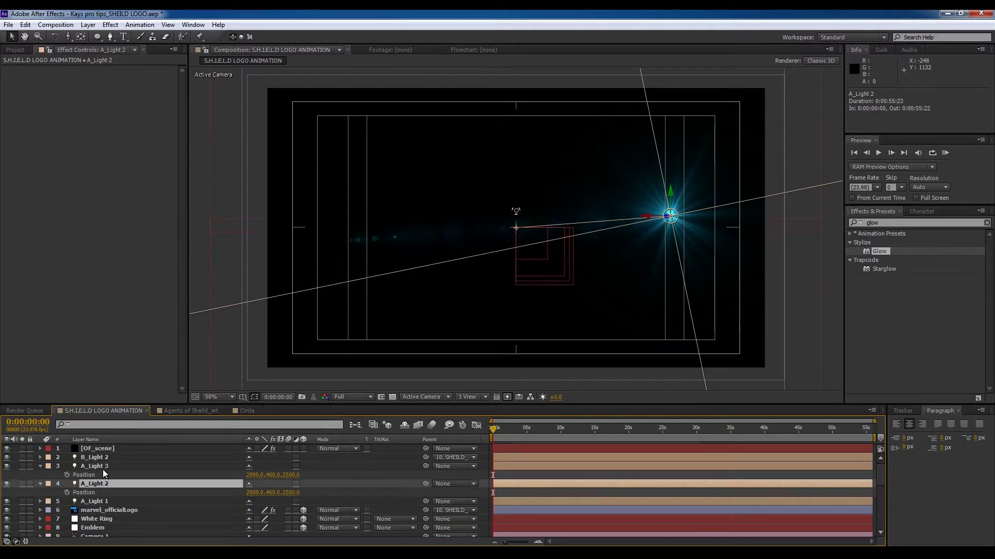
pyautogui.click(101, 467)
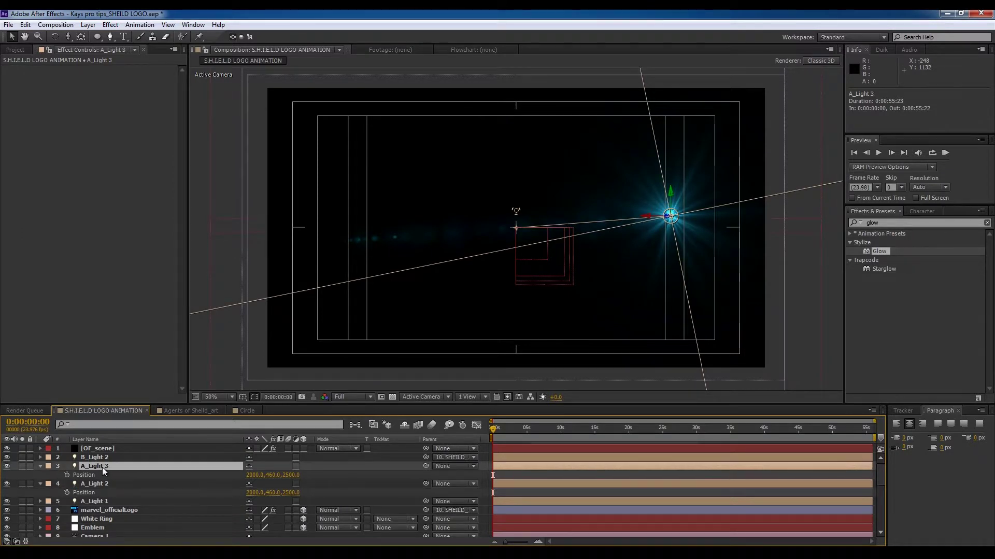
pyautogui.click(232, 493)
pyautogui.click(255, 493)
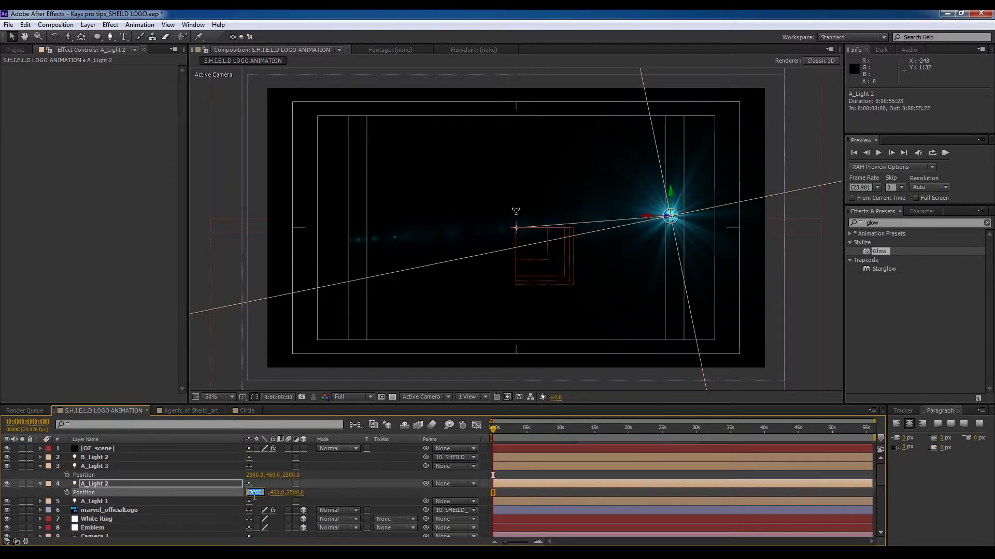
pyautogui.write('0')
pyautogui.press('Return')
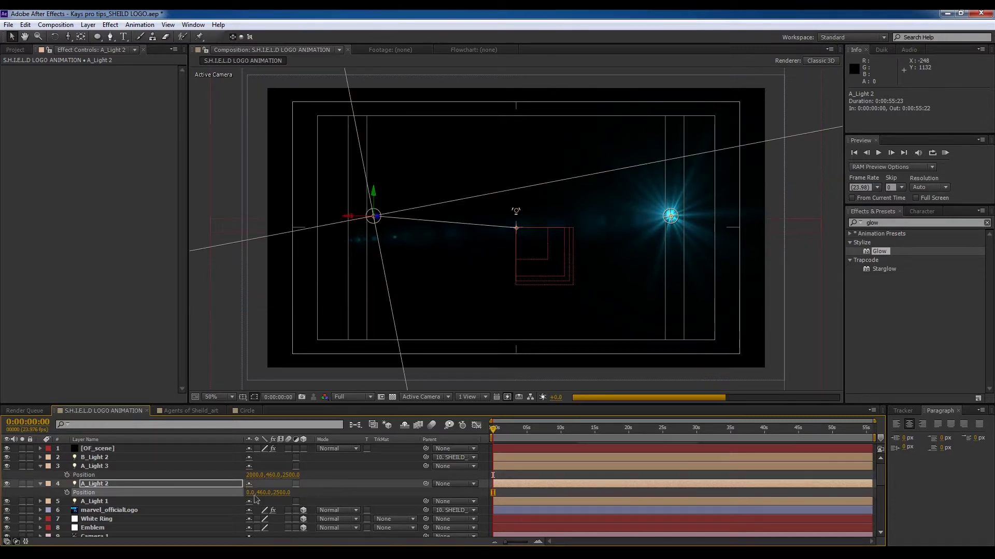
pyautogui.click(340, 495)
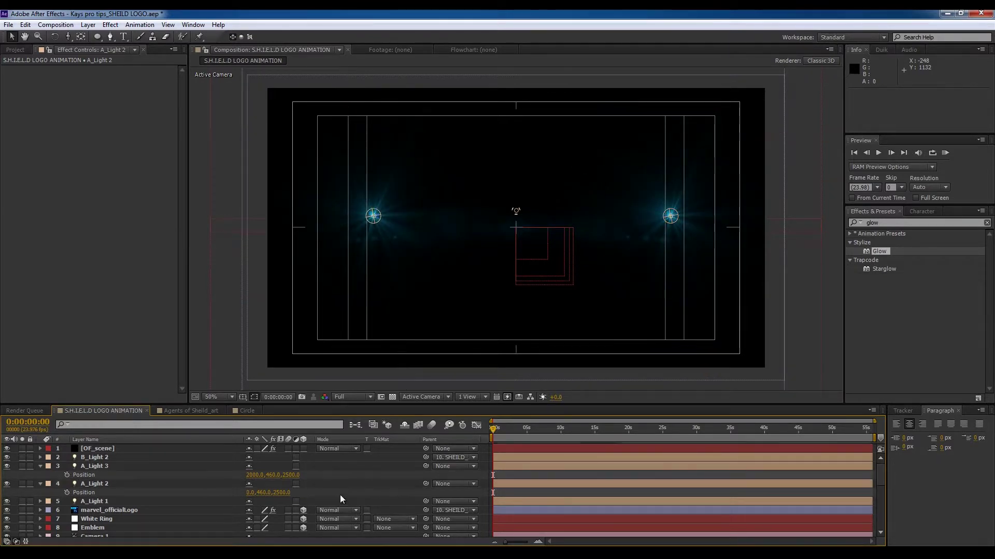
# Step: Change the OF_scene layer's blending mode to Add
pyautogui.click(100, 465)
pyautogui.click(99, 449)
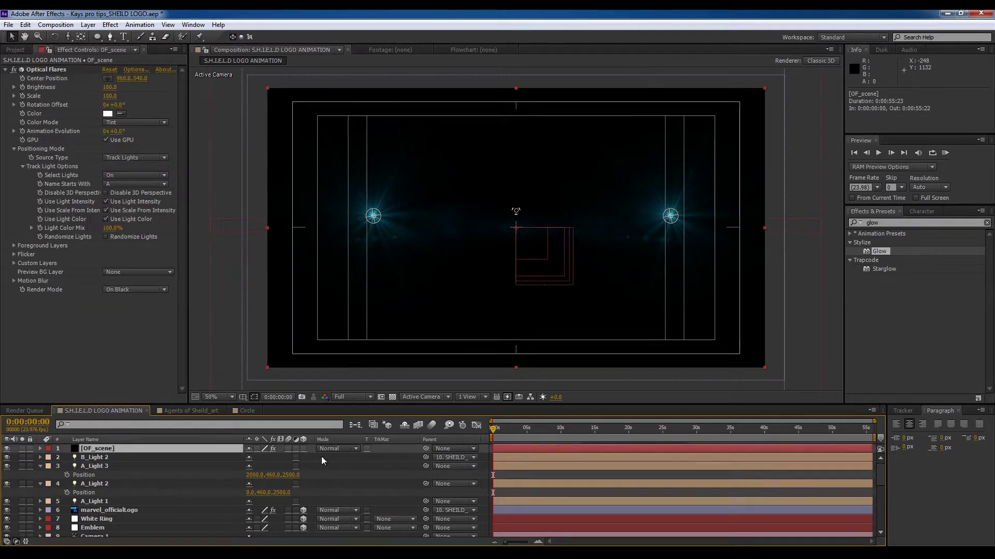
pyautogui.click(352, 449)
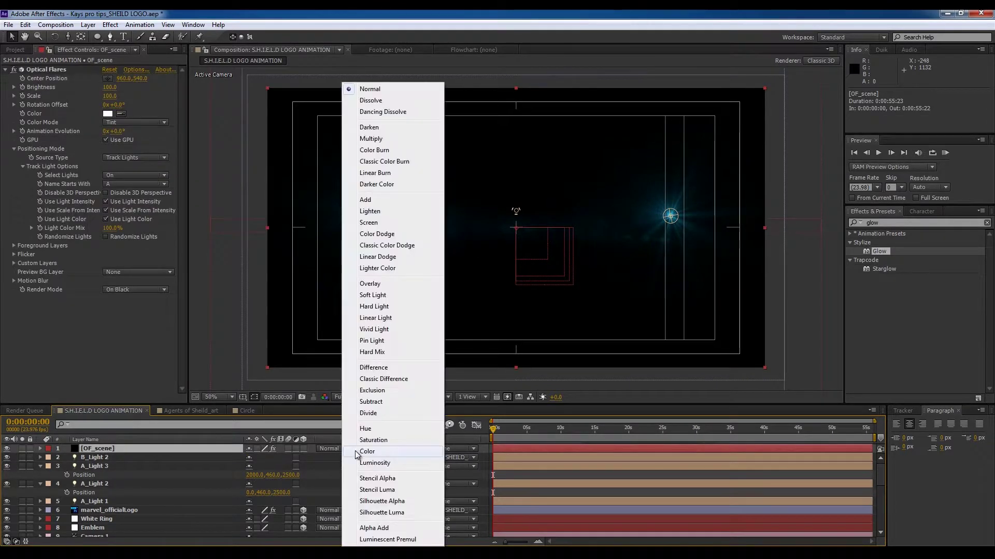
pyautogui.click(376, 201)
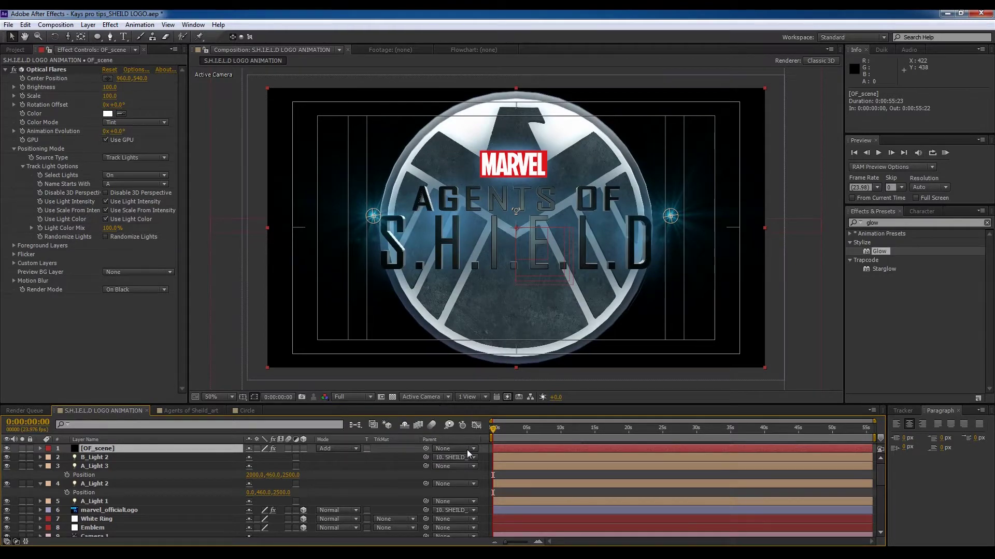
pyautogui.click(395, 470)
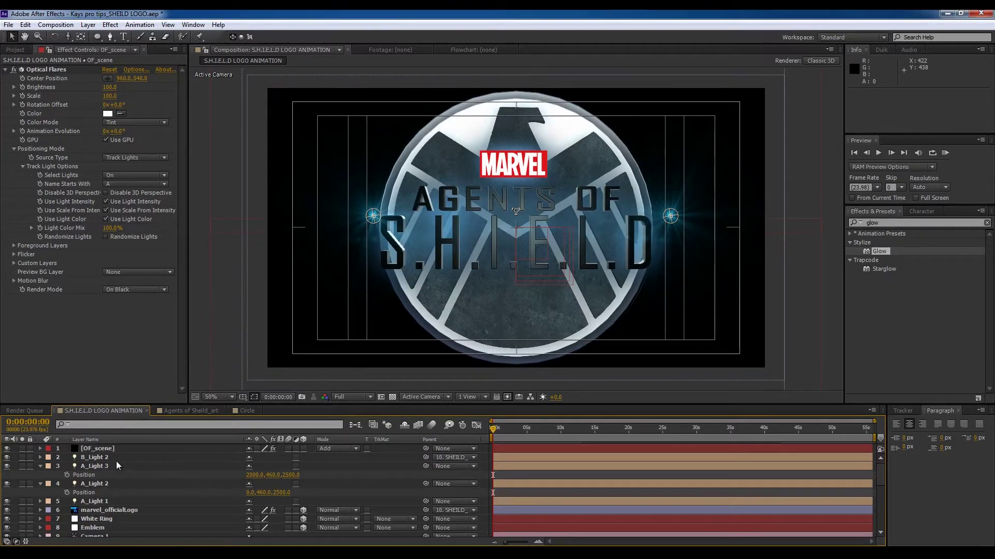
# Step: Solo the OF_scene layer and load the Beam preset from the Light presets folder into its Optical Flares effect
pyautogui.click(104, 450)
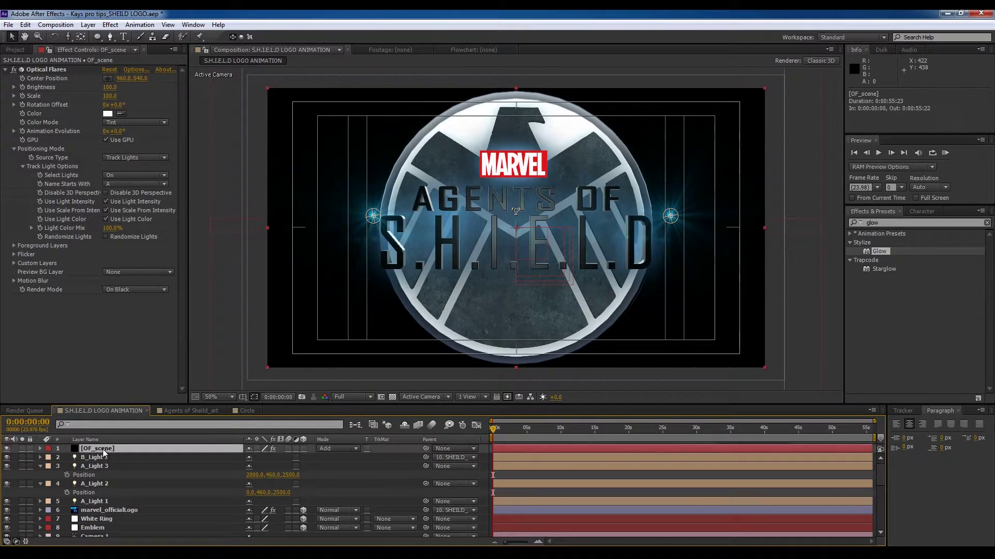
pyautogui.click(22, 448)
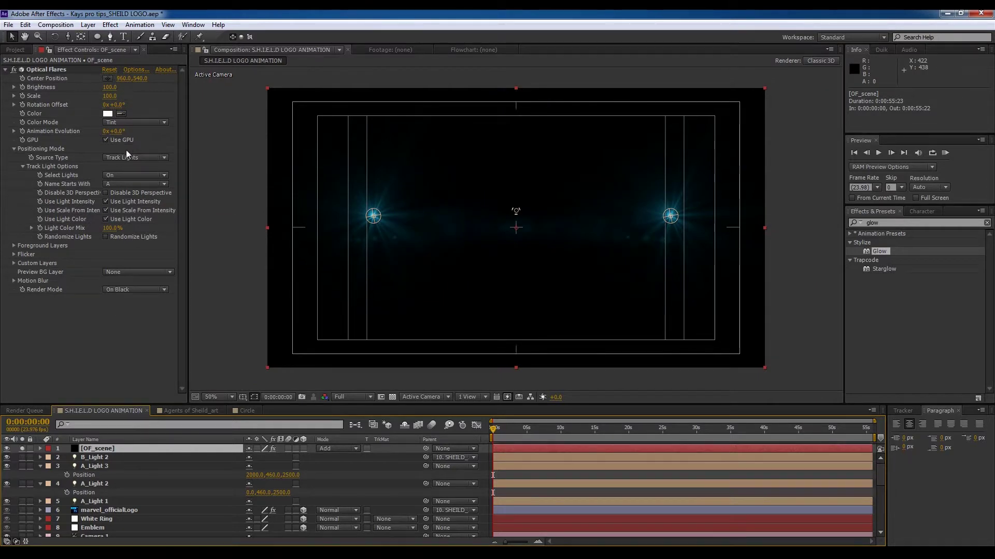
pyautogui.click(131, 69)
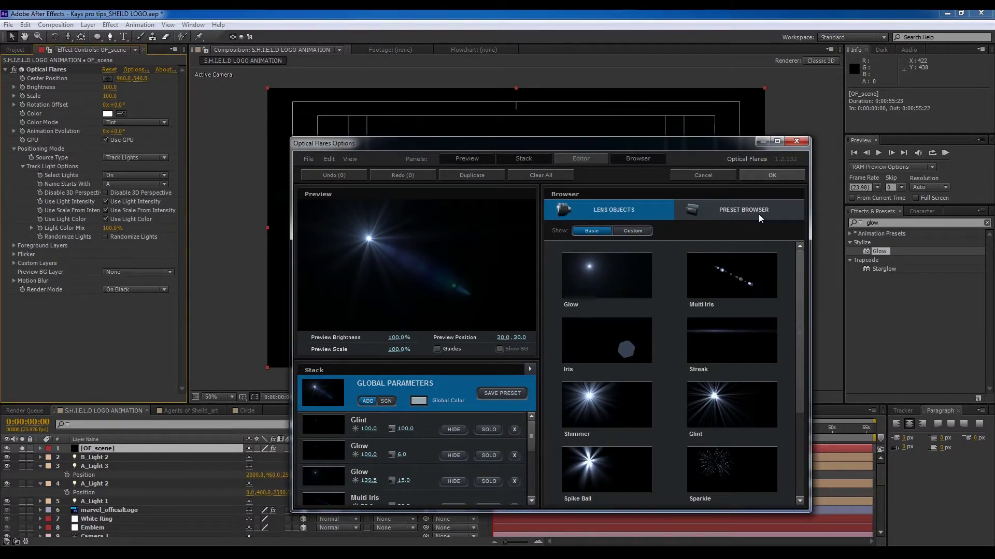
pyautogui.click(754, 206)
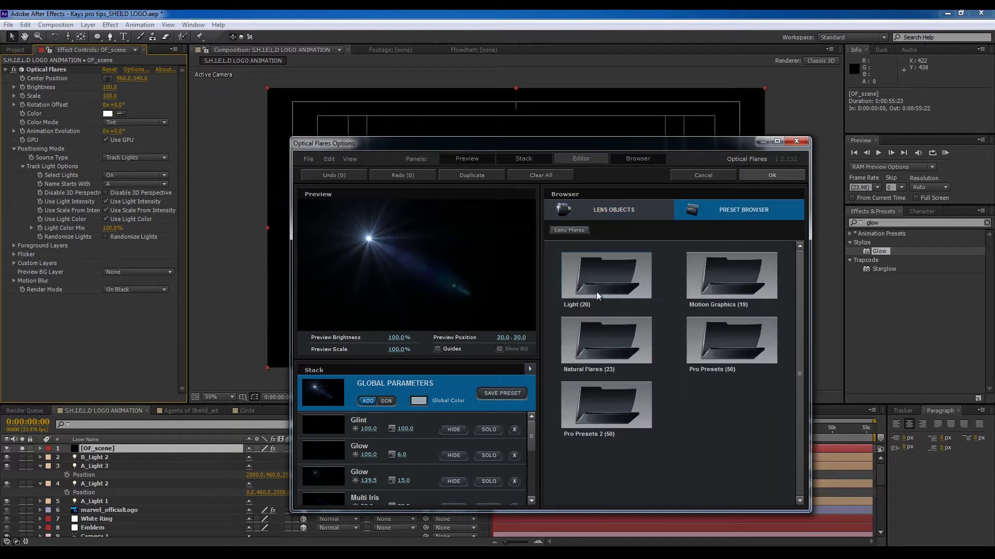
pyautogui.doubleClick(735, 279)
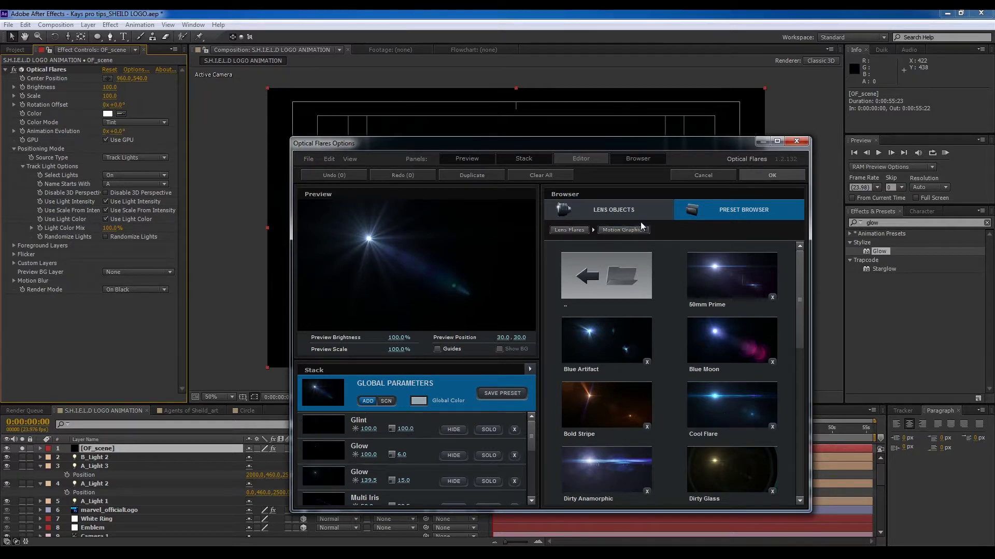
pyautogui.doubleClick(607, 275)
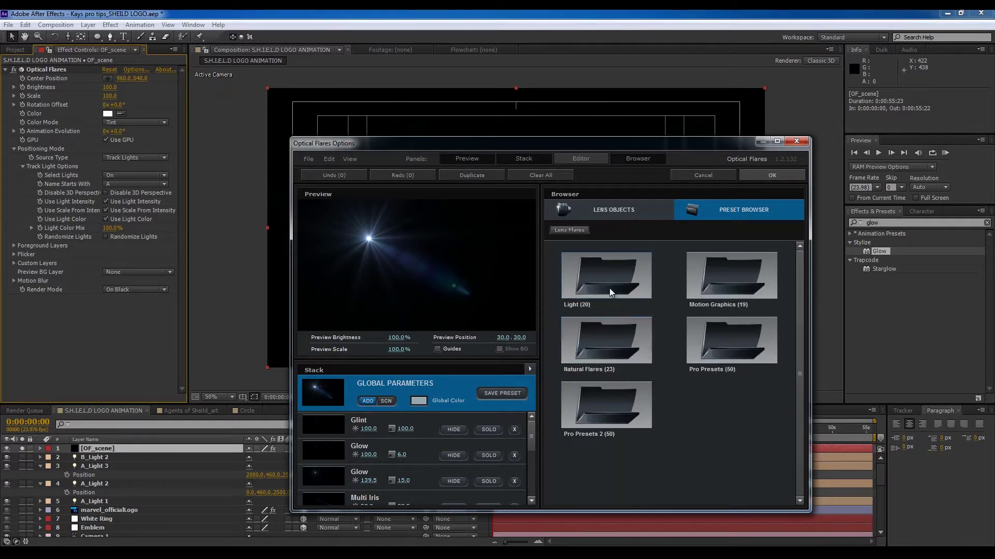
pyautogui.doubleClick(610, 288)
pyautogui.click(615, 345)
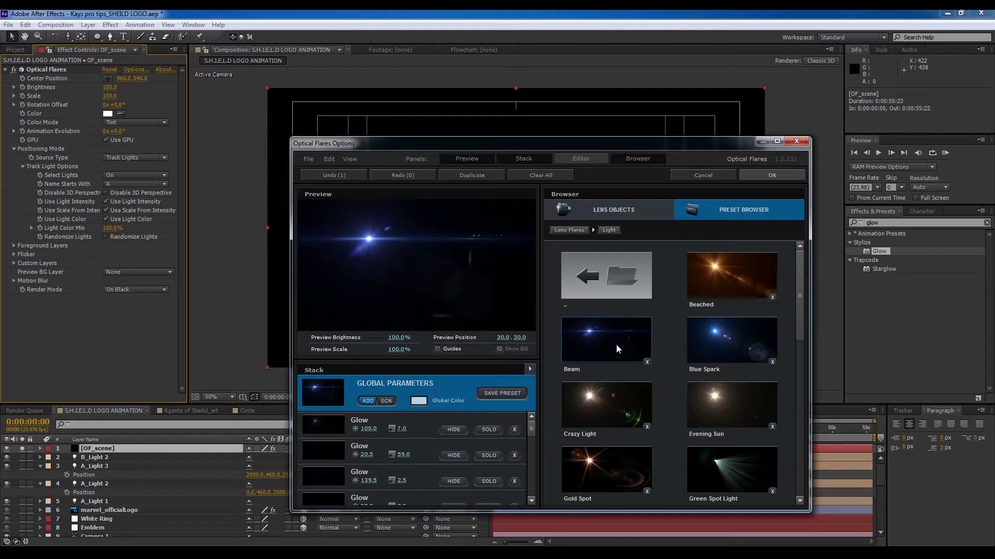
pyautogui.click(771, 176)
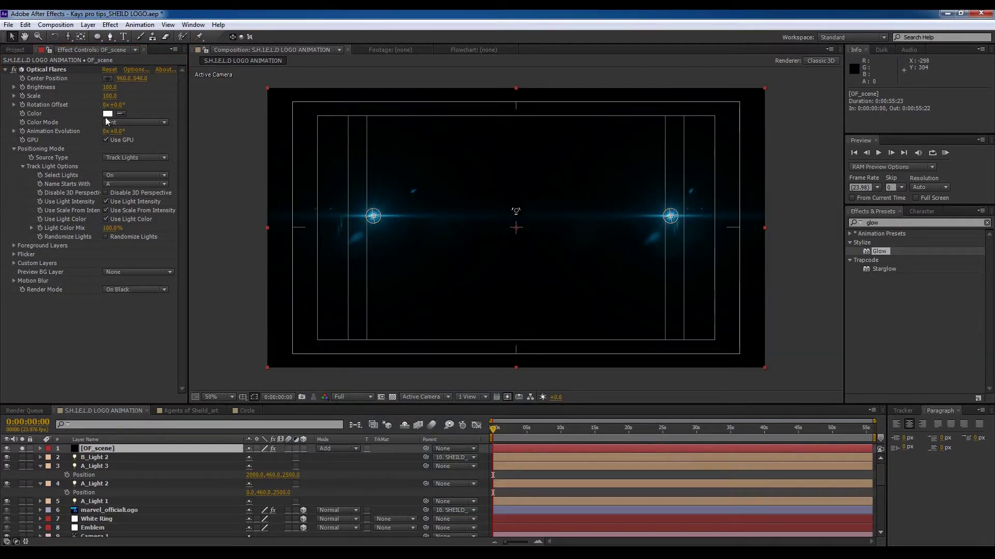
# Step: Strip OF_scene's Optical Flares stack down to the four Glow objects and the Streak with 54.5 brightness, and apply the changes
pyautogui.click(134, 69)
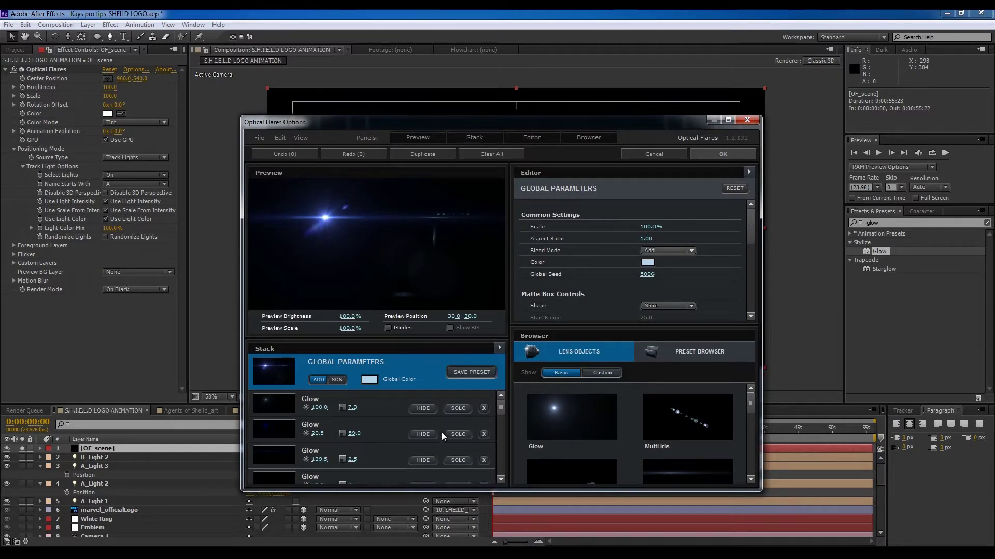
pyautogui.moveTo(498, 412); pyautogui.dragTo(501, 427)
pyautogui.click(483, 433)
pyautogui.click(484, 458)
pyautogui.click(484, 458)
pyautogui.click(484, 458)
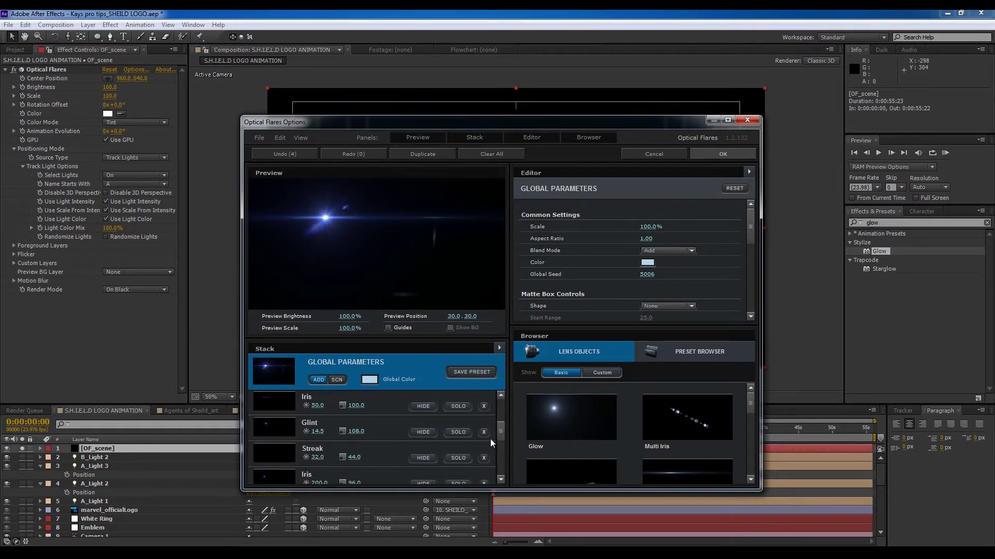
pyautogui.moveTo(502, 439); pyautogui.dragTo(497, 475)
pyautogui.click(483, 450)
pyautogui.click(482, 451)
pyautogui.click(483, 454)
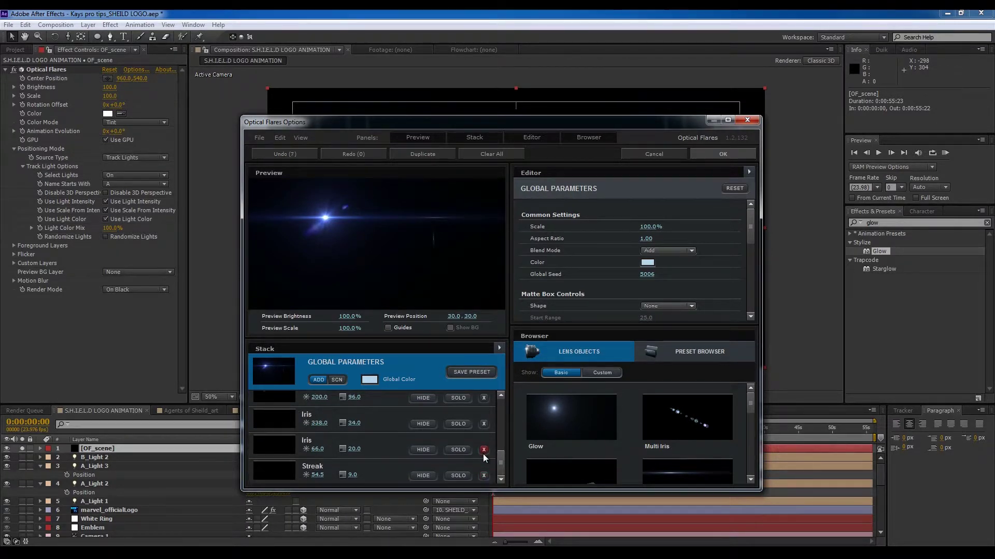
pyautogui.click(484, 451)
pyautogui.click(484, 451)
pyautogui.click(486, 451)
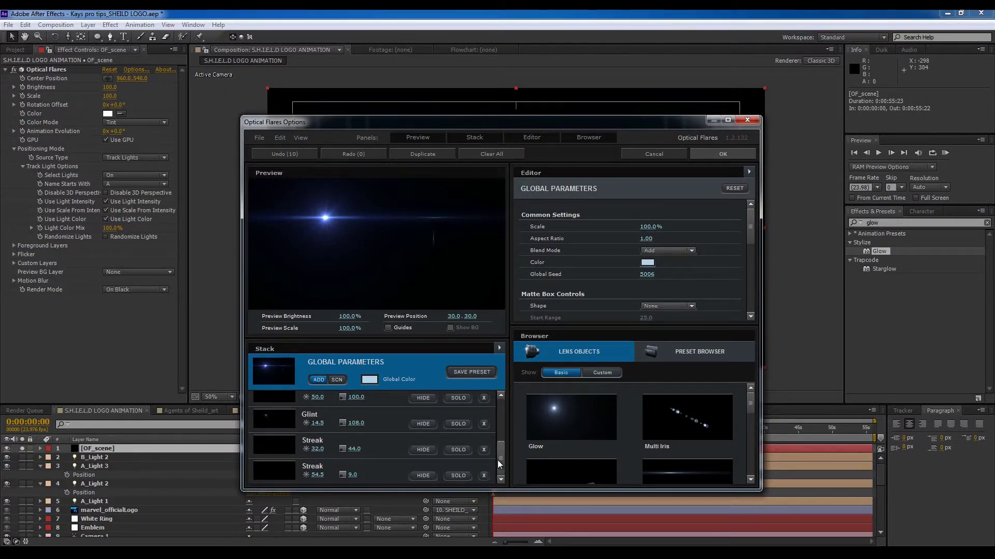
pyautogui.click(486, 452)
pyautogui.click(486, 453)
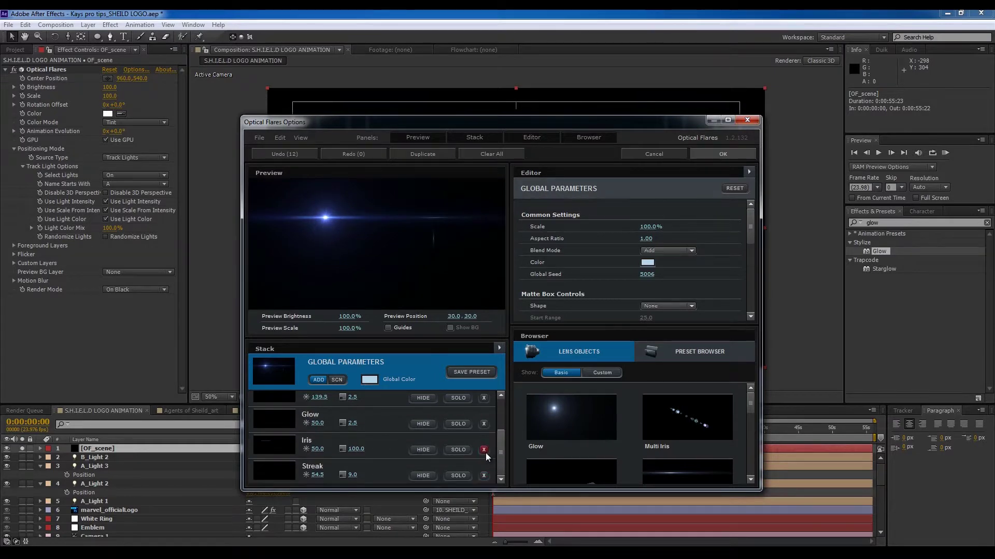
pyautogui.click(486, 452)
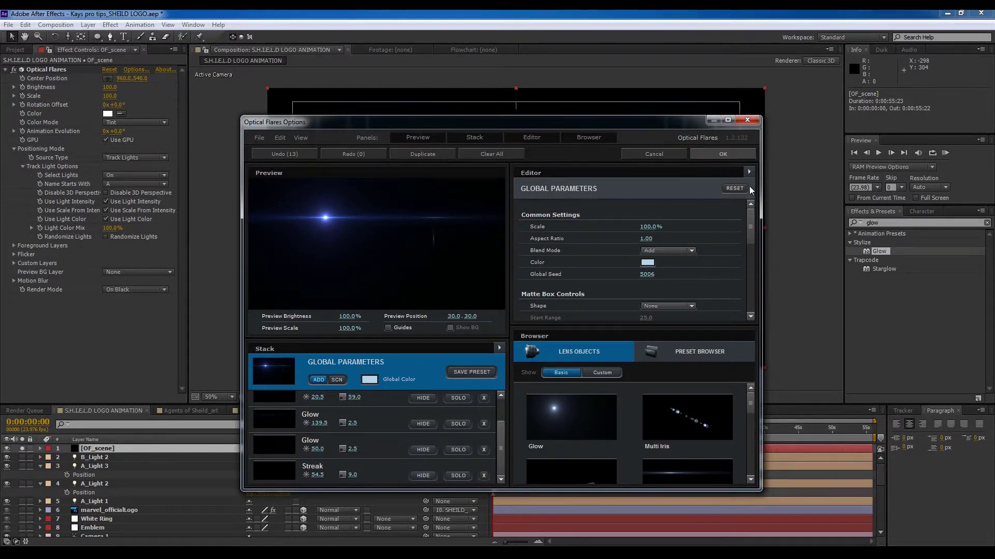
pyautogui.click(728, 154)
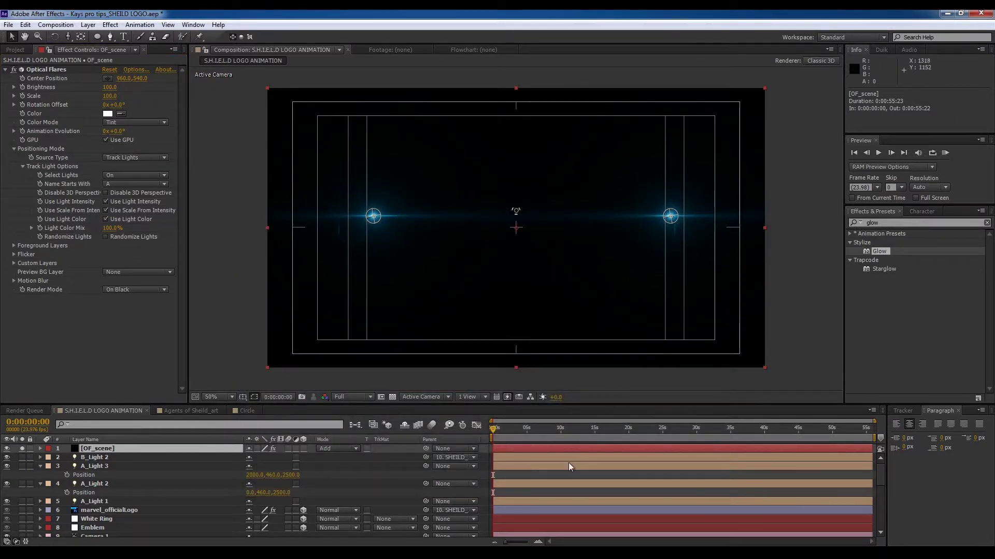
# Step: Add a Fast Blur with blurriness about 49 and Repeat Edge Pixels enabled to OF_scene, and turn off the layer's solo
pyautogui.rightClick(73, 337)
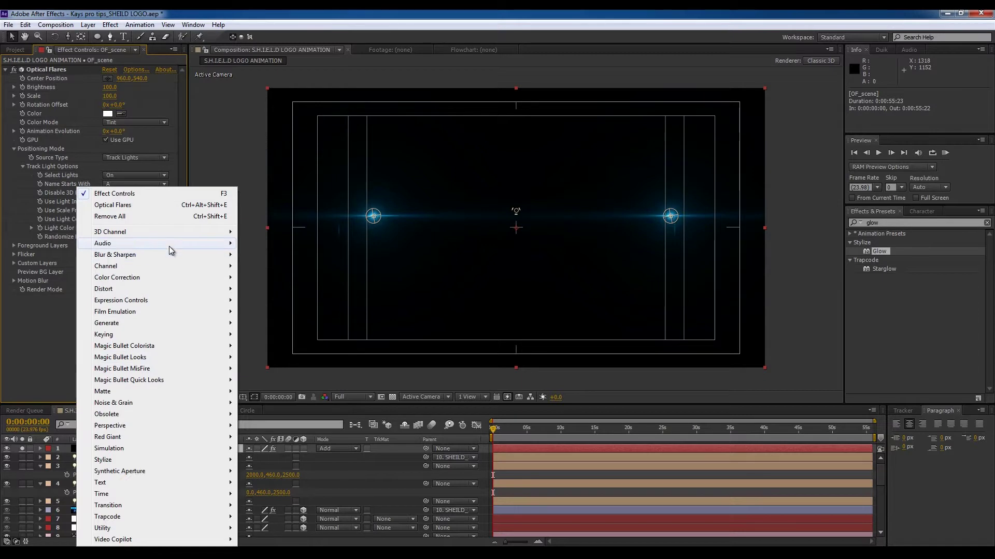
pyautogui.moveTo(192, 257)
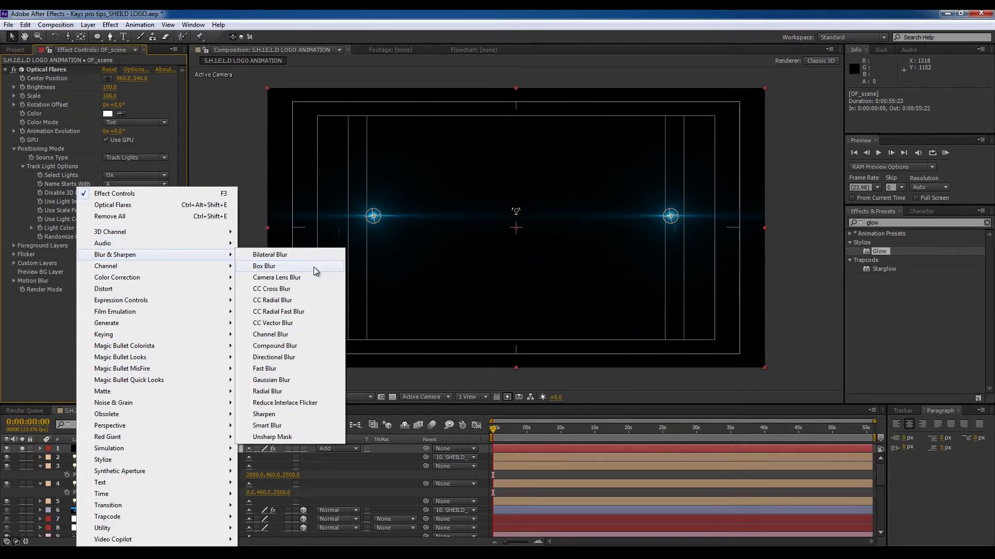
pyautogui.click(283, 369)
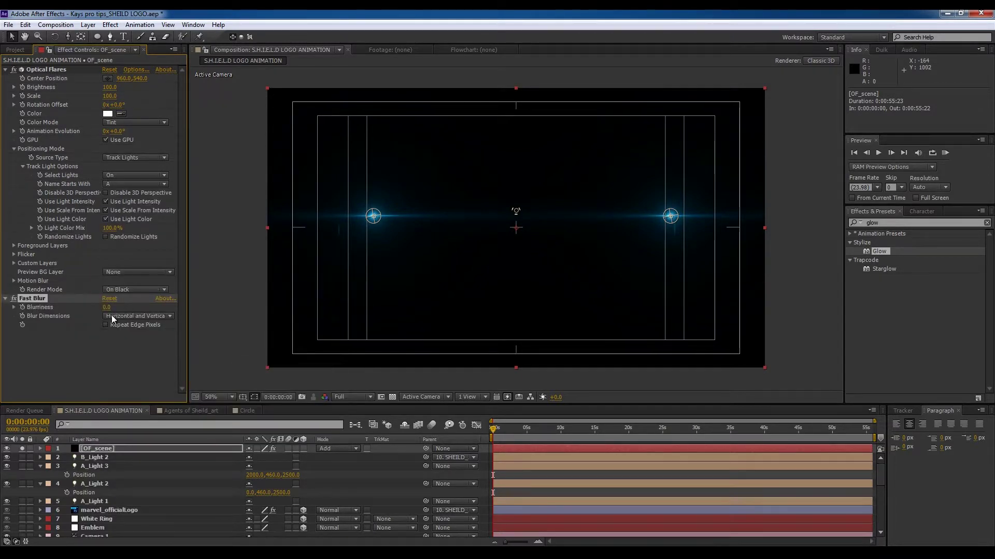
pyautogui.moveTo(108, 307); pyautogui.dragTo(115, 324)
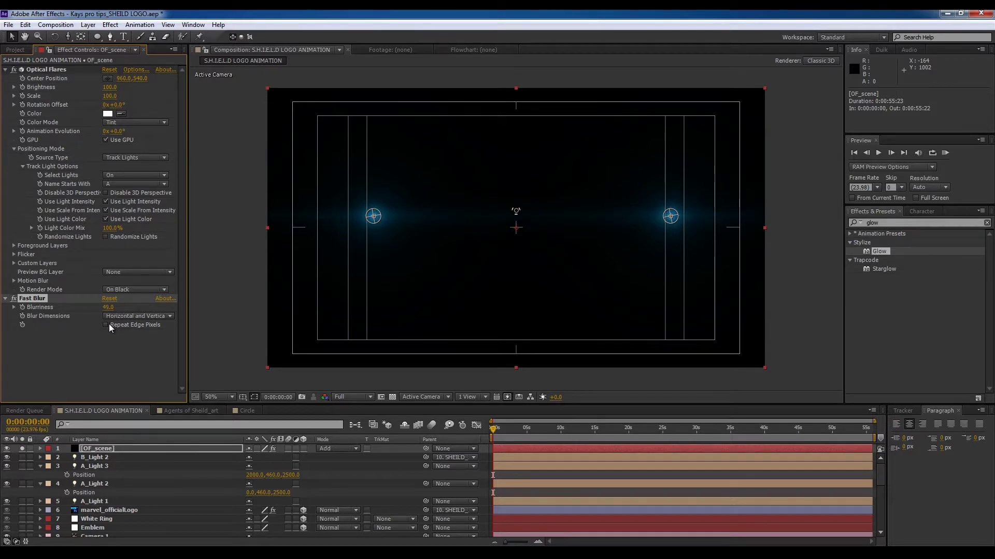
pyautogui.click(106, 325)
pyautogui.click(22, 449)
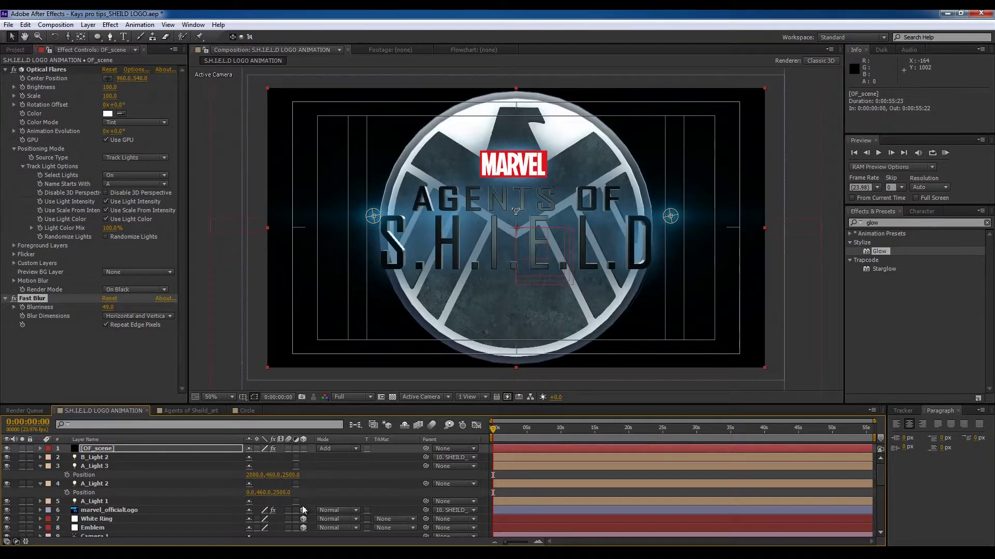
pyautogui.click(469, 475)
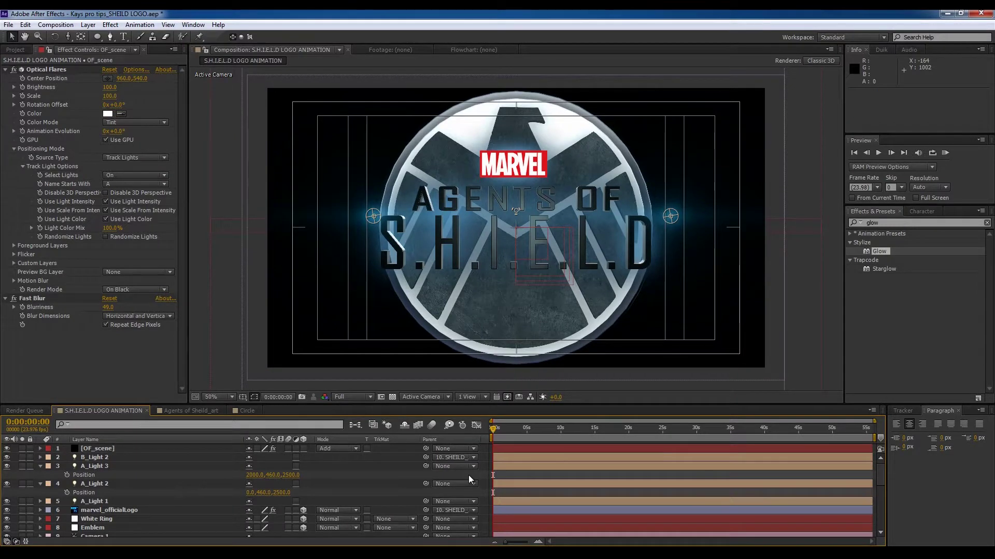
# Step: Set the viewer to Half resolution, hide the layer controls, and briefly view the logo without the safe-zone guides
pyautogui.hotkey('ctrl', 'shift', 'j')
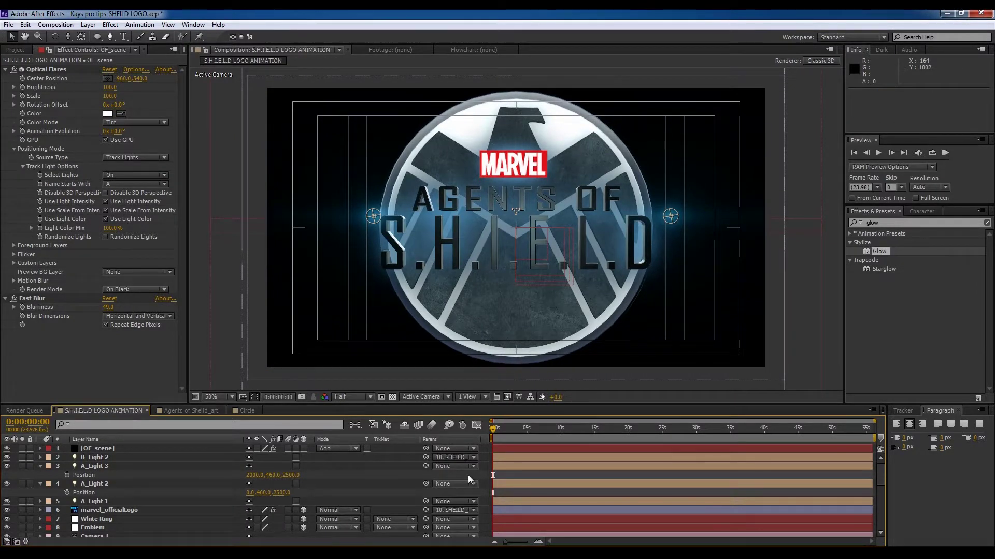
pyautogui.hotkey('ctrl', 'shift', 'h')
pyautogui.press("'")
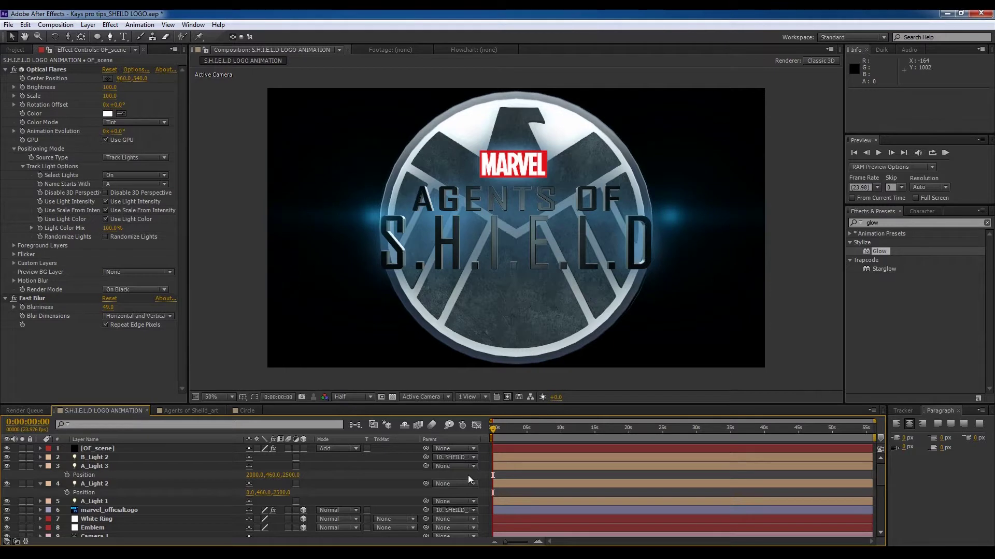
pyautogui.press("'")
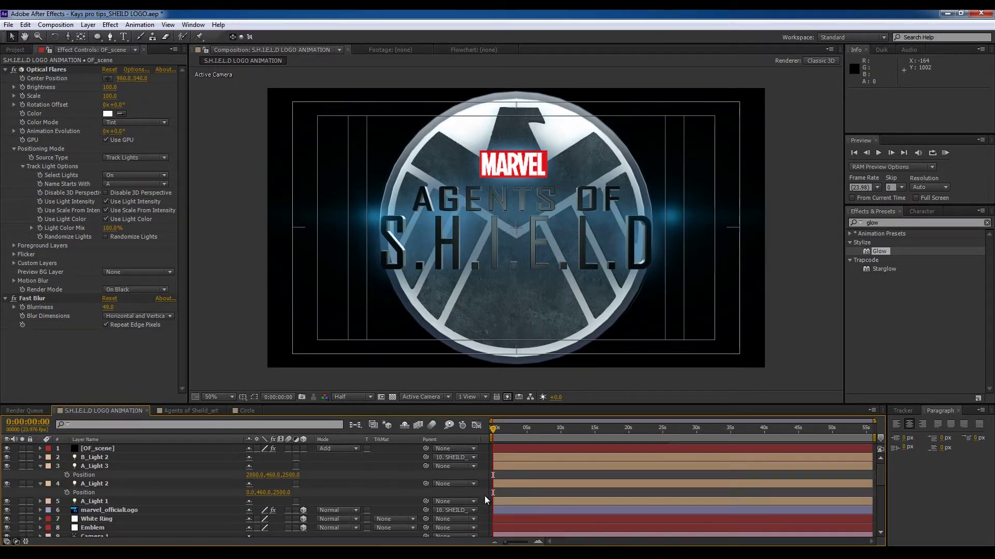
# Step: Duplicate the A_Light 3 layer and set the copy's Point of Interest Z value to 2000
pyautogui.click(106, 466)
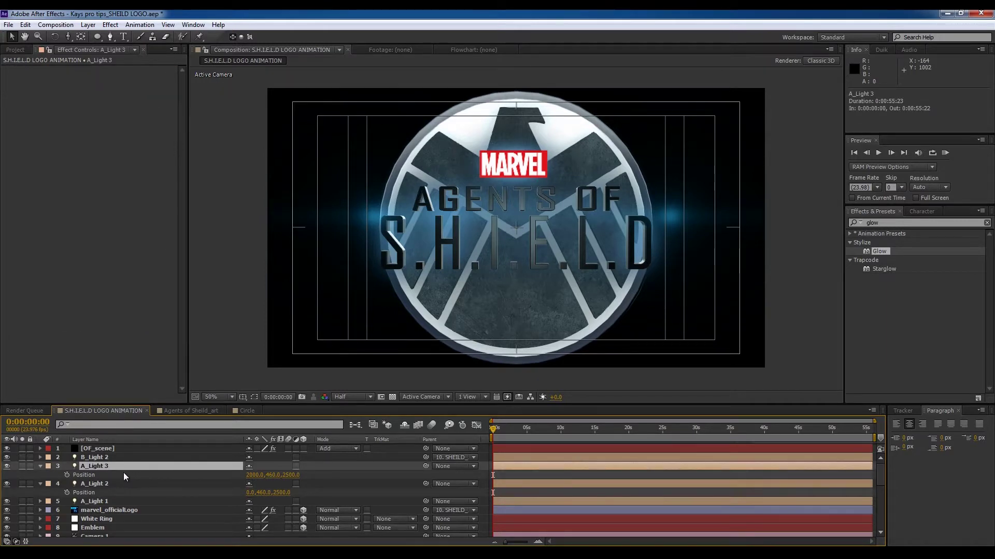
pyautogui.hotkey('ctrl', 'd')
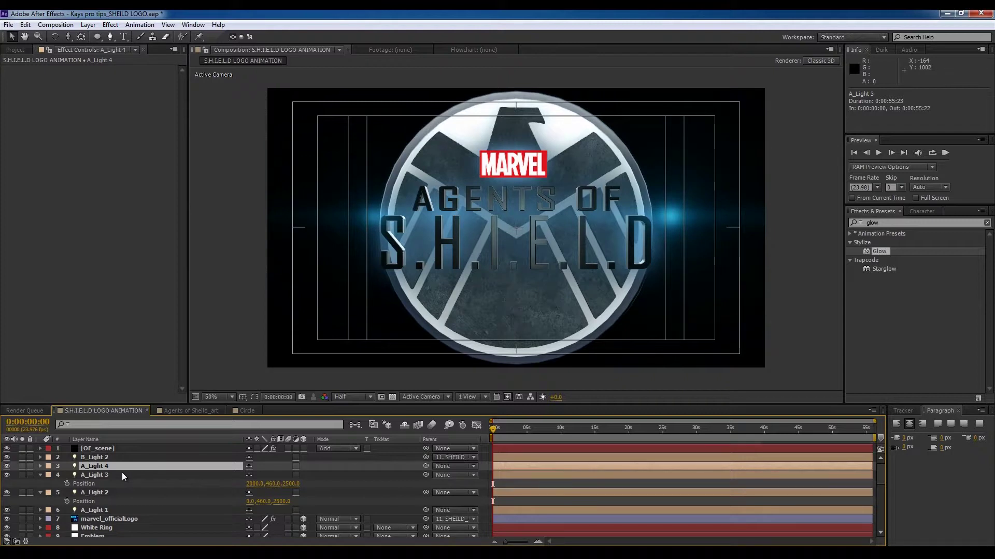
pyautogui.press('p')
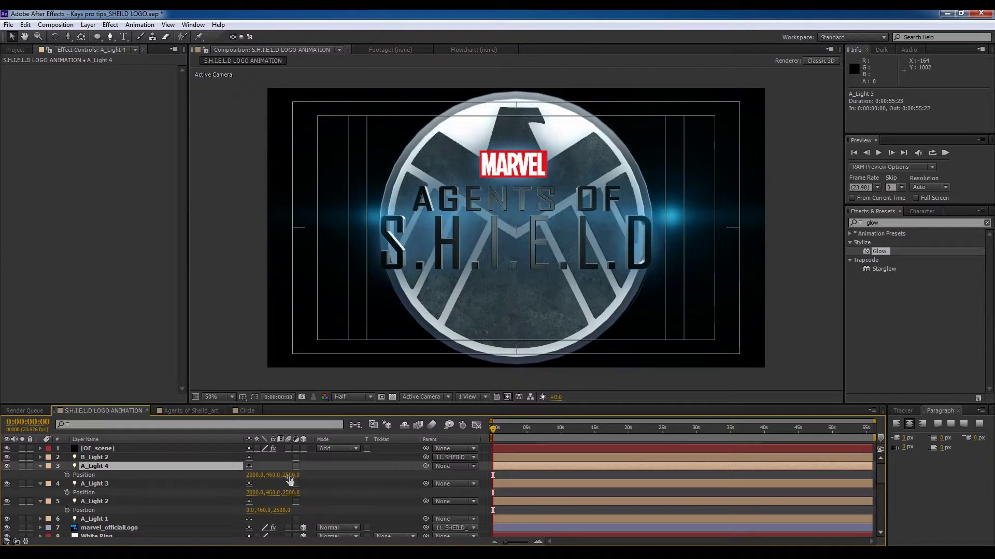
pyautogui.hotkey('shift', 'a')
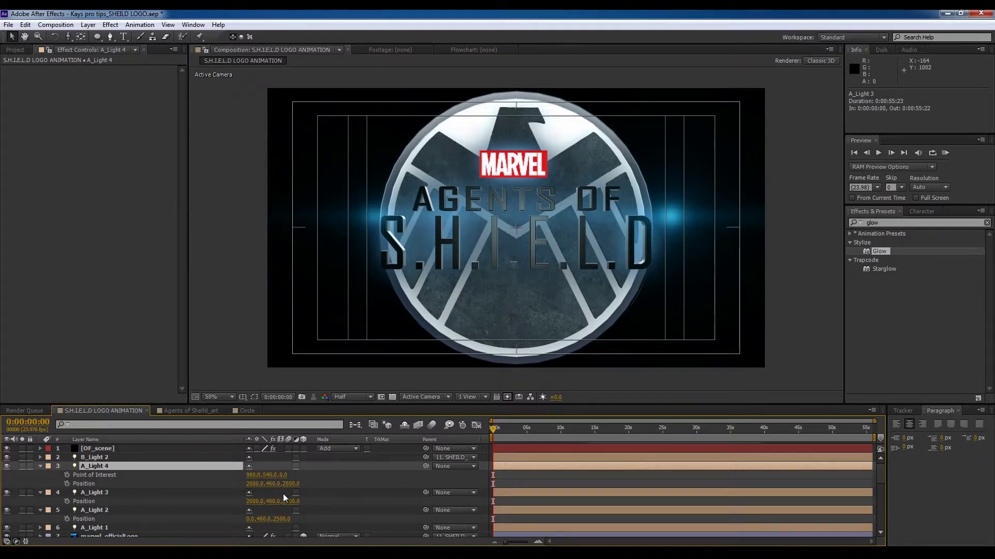
pyautogui.click(284, 475)
pyautogui.write('2000')
pyautogui.press('Return')
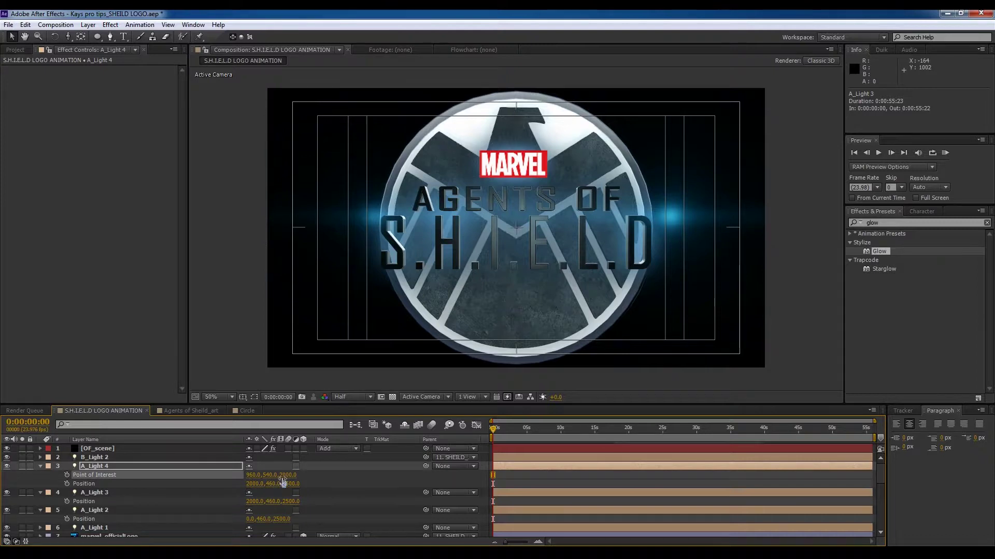
# Step: Raise the A_Light 4 layer's intensity to about 177% and set its X position to 960
pyautogui.press('t')
pyautogui.moveTo(270, 485); pyautogui.dragTo(315, 487)
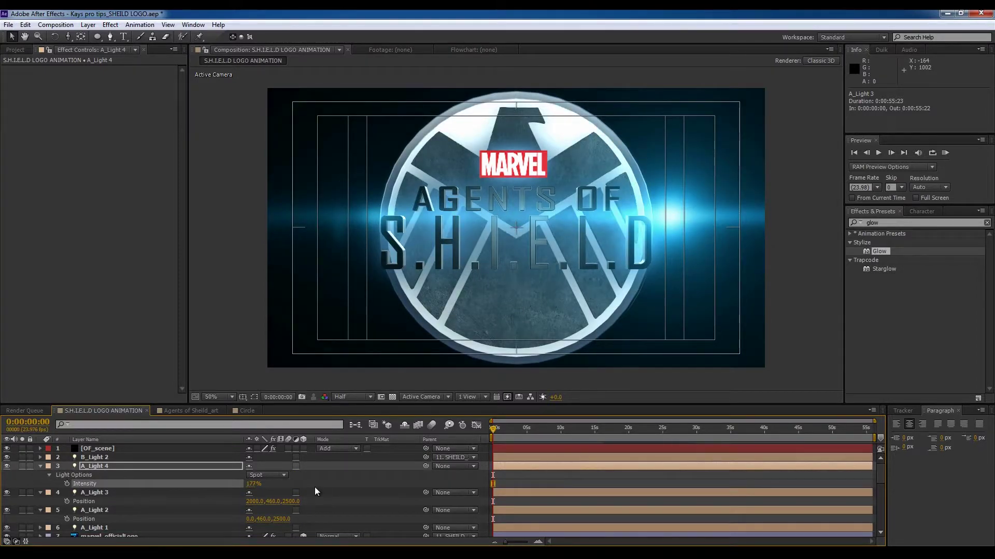
pyautogui.press('p')
pyautogui.click(253, 475)
pyautogui.write('960')
pyautogui.press('Return')
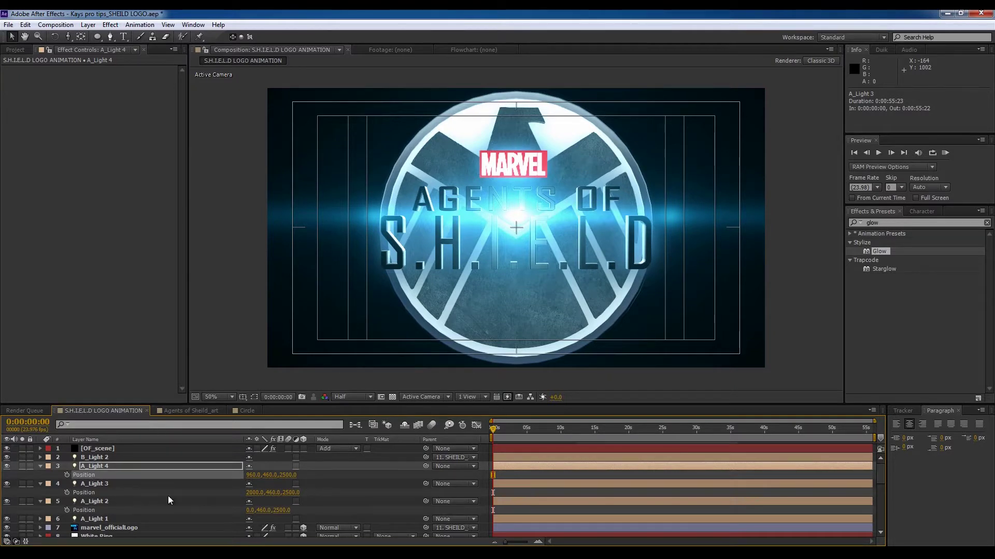
# Step: Rename the A_Light 4 layer as C_light
pyautogui.click(89, 466)
pyautogui.press('Return')
pyautogui.write('A')
pyautogui.press('BackSpace')
pyautogui.write('C')
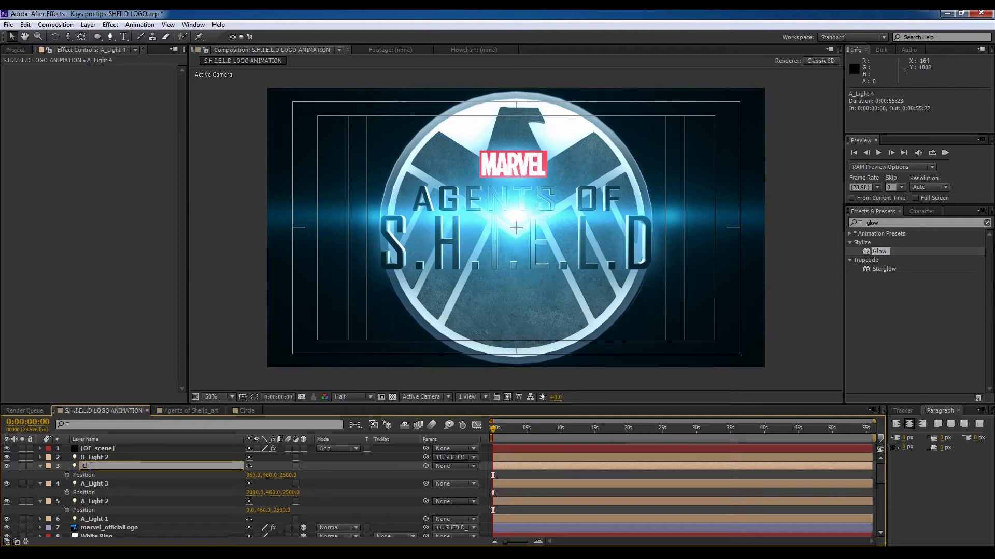
pyautogui.write('_Light')
pyautogui.press('Return')
# Step: Turn off Accepts Lights for the six background layers from BG_line_top through Bunker_BG, and collapse their properties
pyautogui.scroll(-6, 114, 496)
pyautogui.click(113, 496)
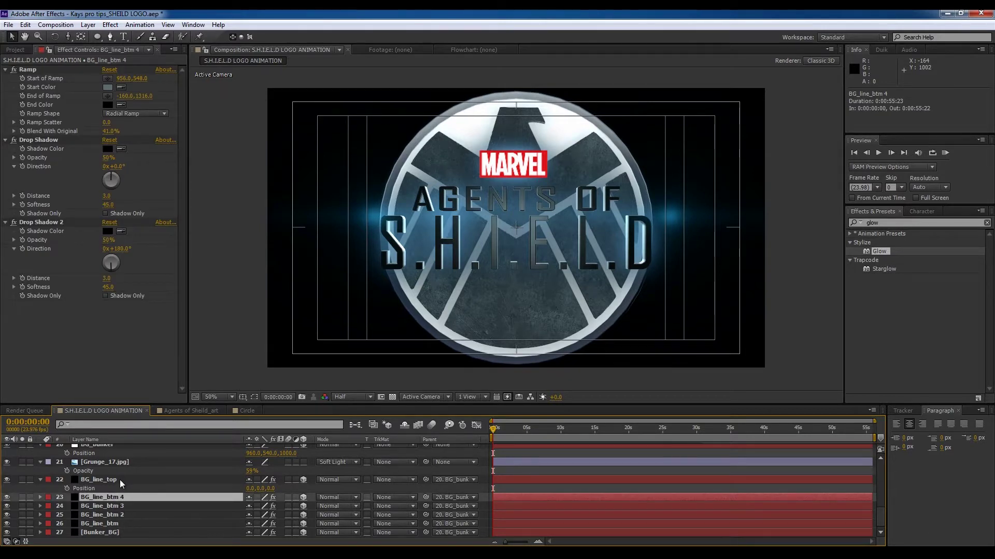
pyautogui.click(119, 479)
pyautogui.keyDown('shift'); pyautogui.click(116, 532); pyautogui.keyUp('shift')
pyautogui.press('a')
pyautogui.press('a')
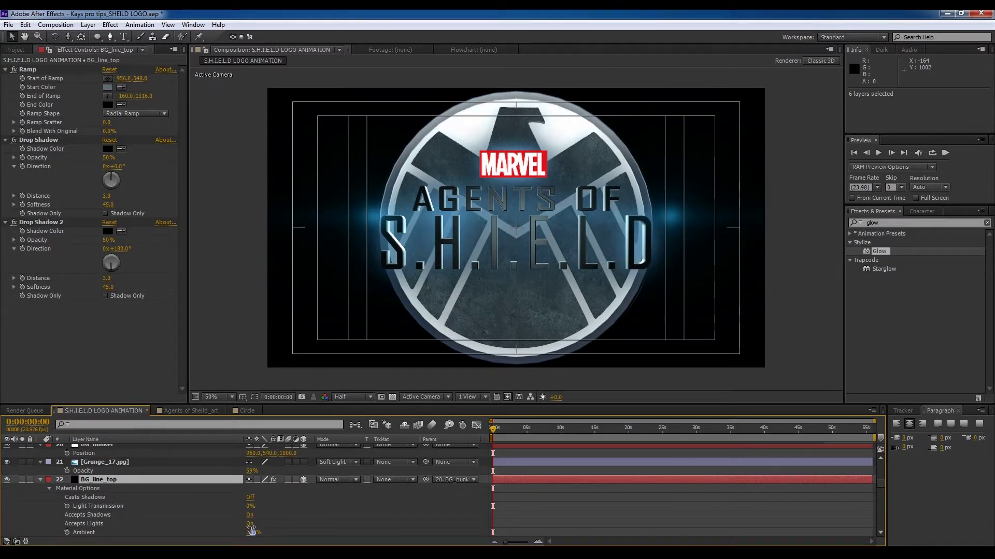
pyautogui.click(250, 524)
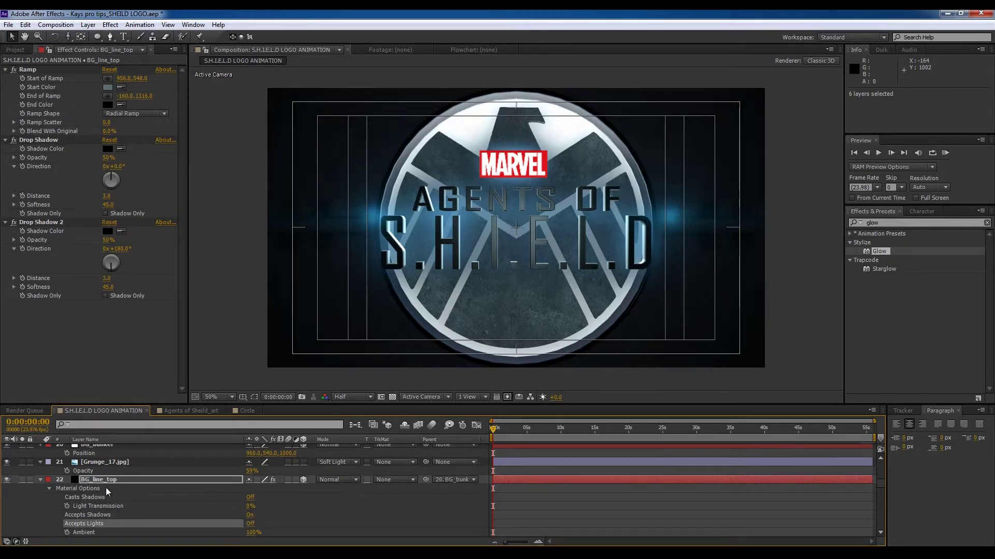
pyautogui.click(40, 480)
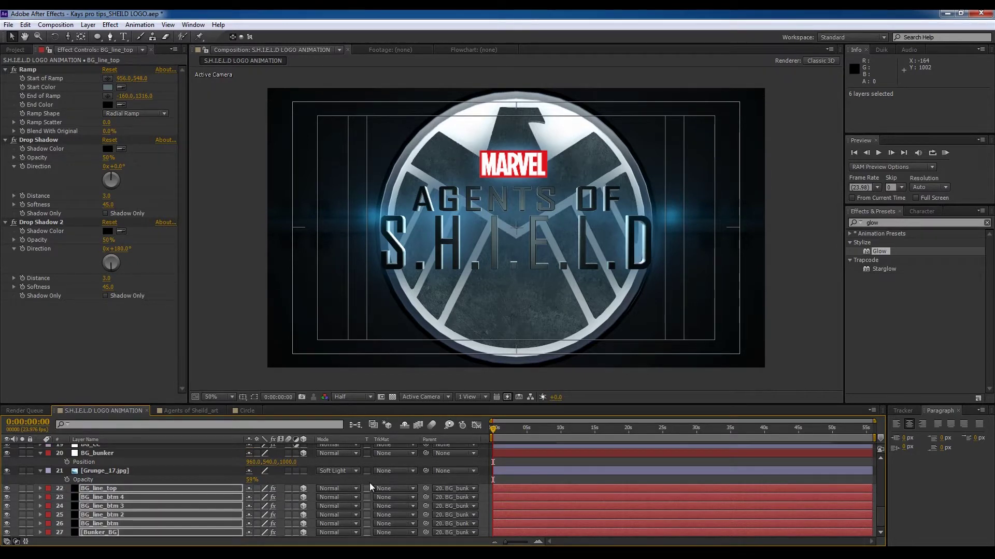
pyautogui.press('F2')
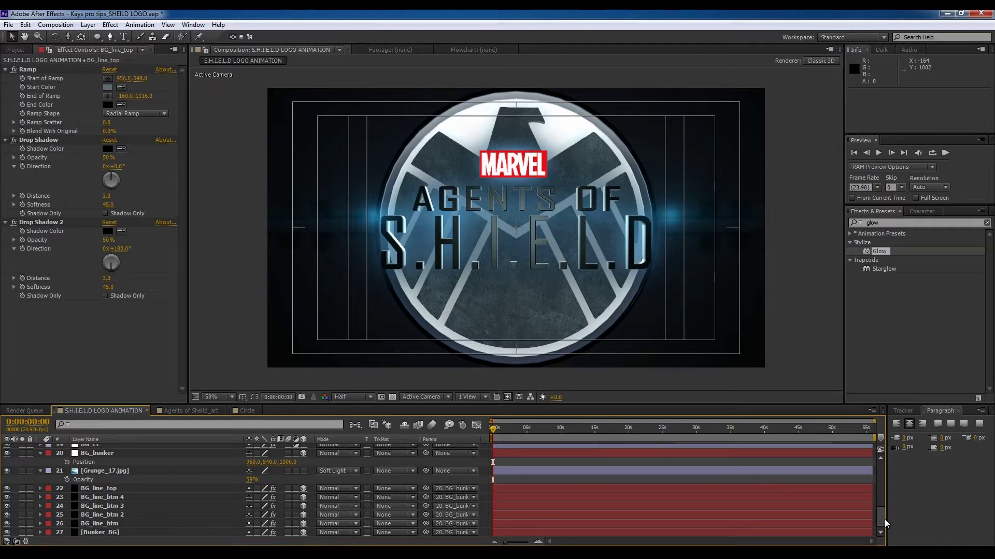
# Step: Duplicate the OF_scene layer and make the copy's Optical Flares track lights whose names start with B
pyautogui.moveTo(885, 519); pyautogui.dragTo(881, 474)
pyautogui.click(152, 450)
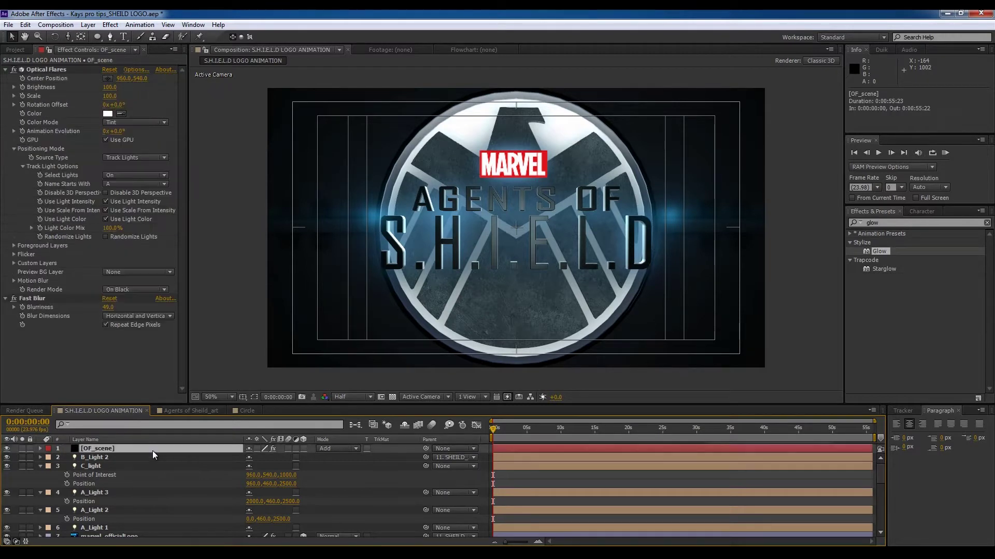
pyautogui.hotkey('ctrl', 'd')
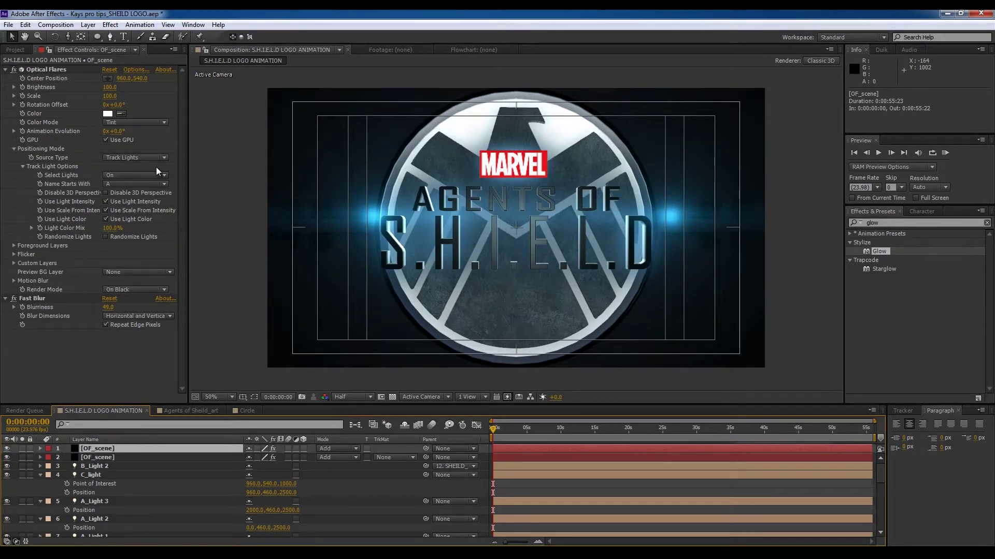
pyautogui.click(164, 185)
pyautogui.click(132, 215)
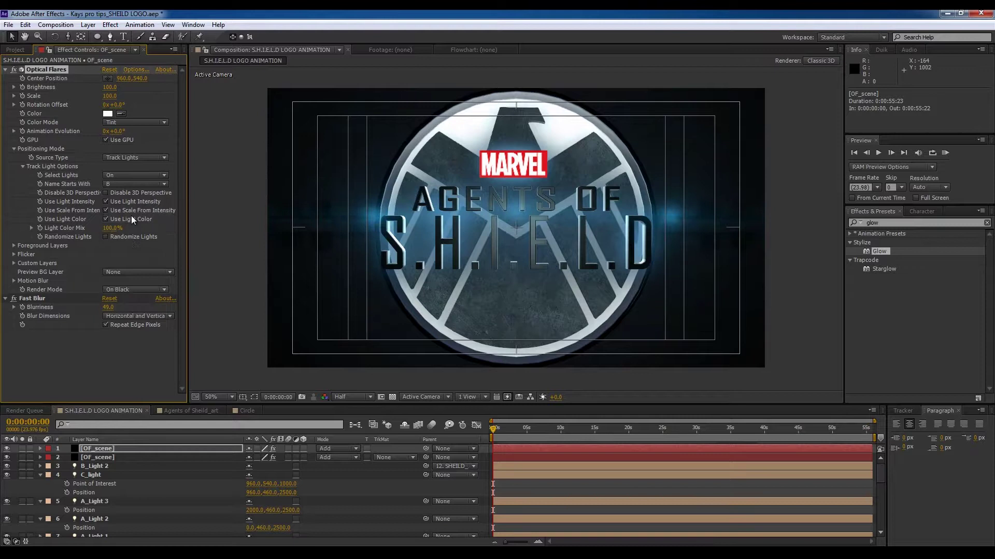
# Step: Remove Fast Blur from the upper OF_scene copy and set its Optical Flares brightness to 250
pyautogui.click(48, 298)
pyautogui.press('Delete')
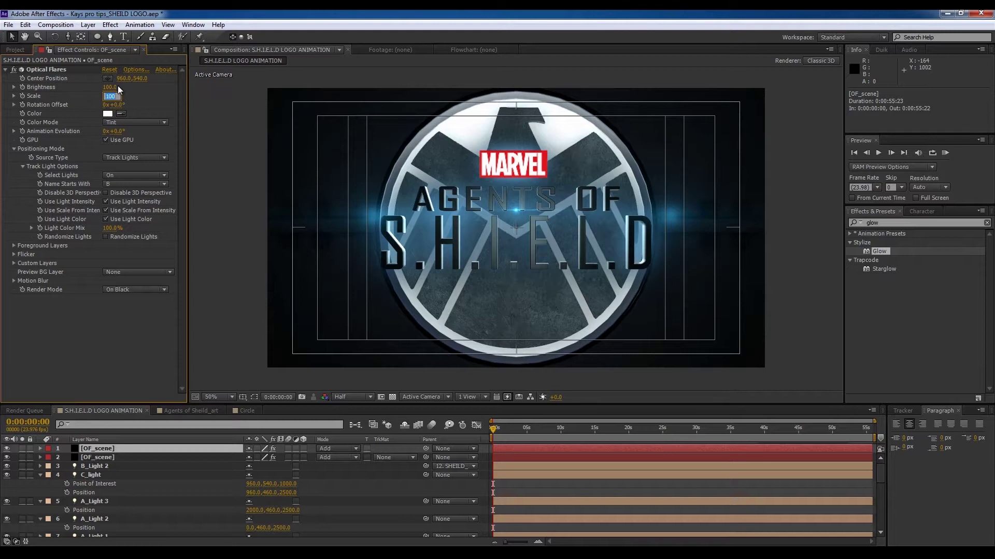
pyautogui.click(111, 88)
pyautogui.write('250')
pyautogui.press('Return')
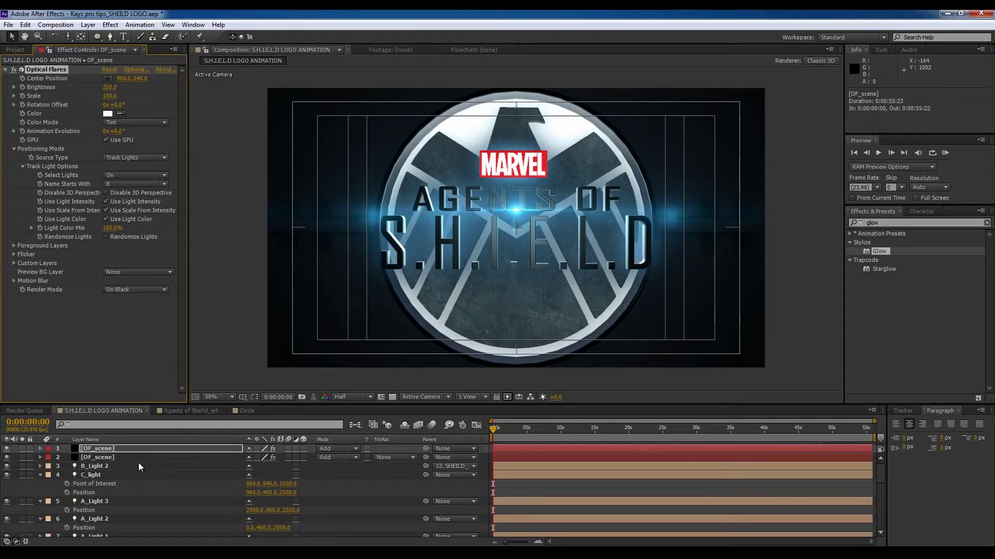
# Step: Move B_Light 2 to a position of about -87 in X and 12 in Y
pyautogui.click(112, 464)
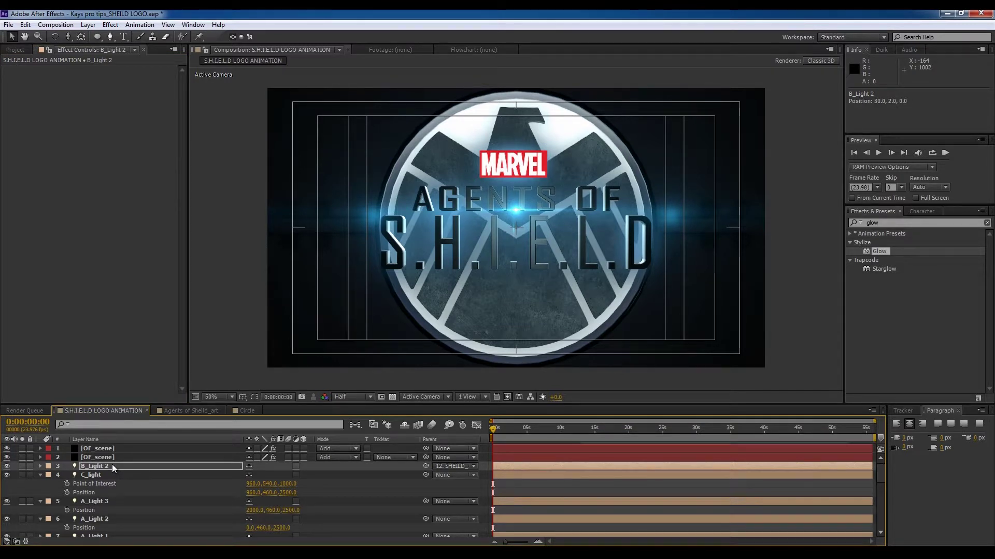
pyautogui.press('p')
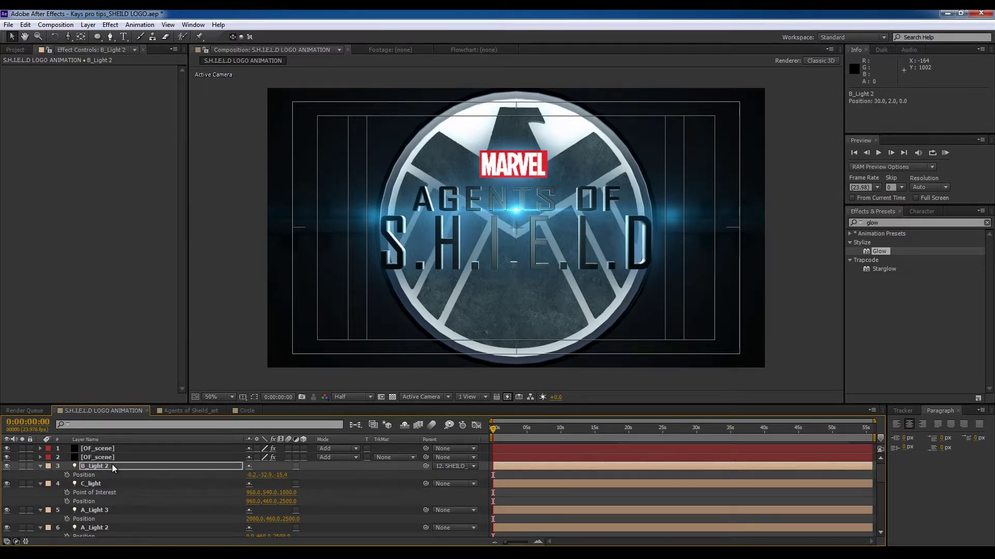
pyautogui.moveTo(266, 475); pyautogui.dragTo(275, 475)
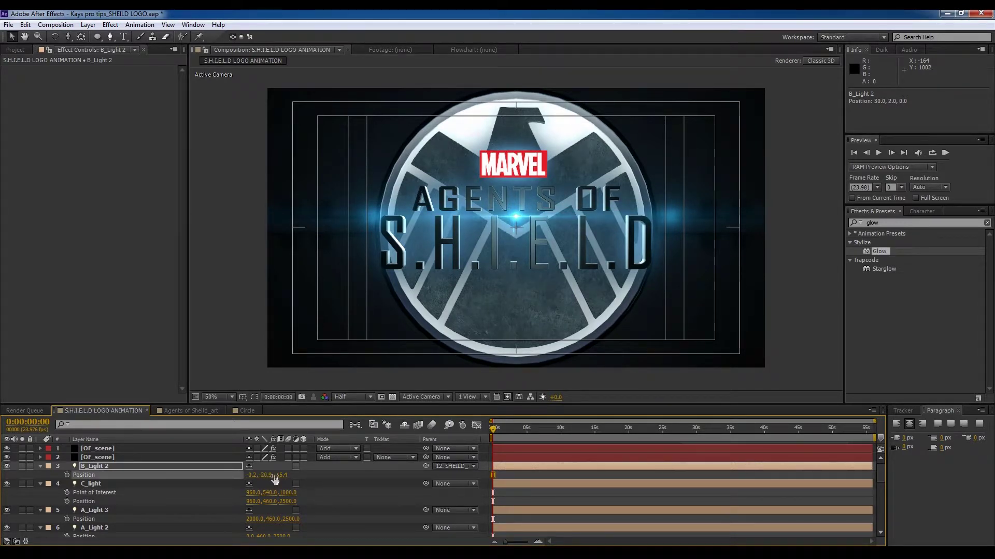
pyautogui.moveTo(270, 478); pyautogui.dragTo(278, 480)
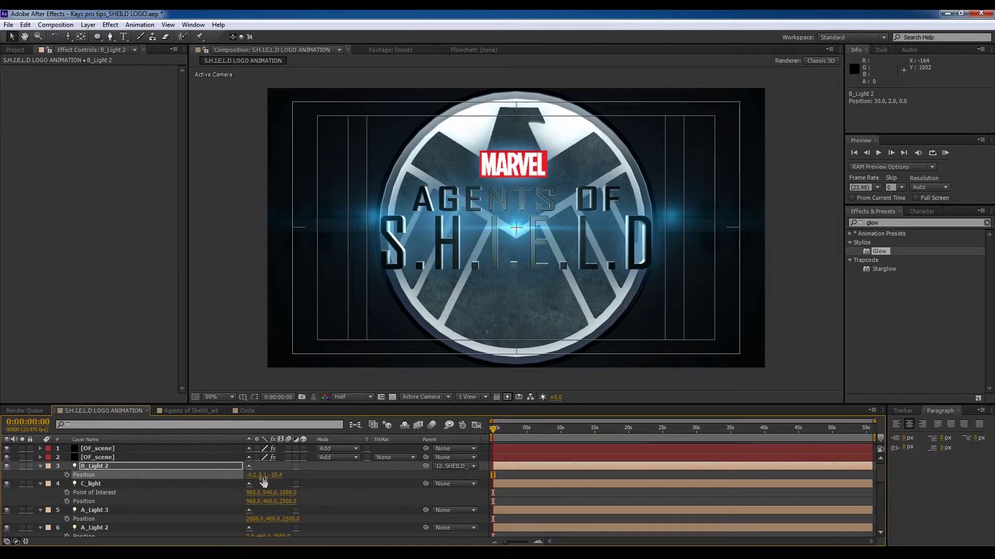
pyautogui.moveTo(256, 482); pyautogui.dragTo(237, 478)
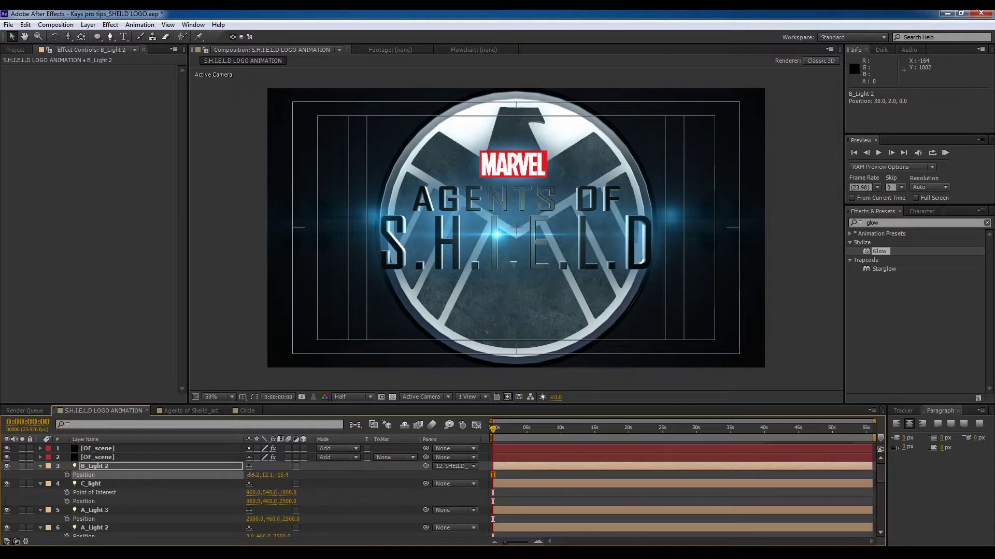
pyautogui.moveTo(241, 477); pyautogui.dragTo(240, 481)
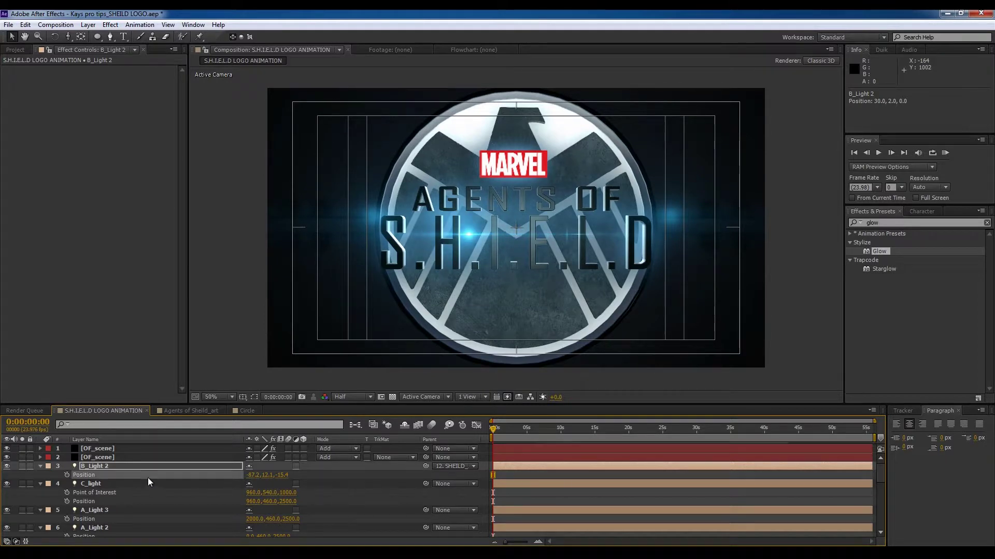
# Step: Rename the upper OF_scene layer as Flare
pyautogui.click(126, 459)
pyautogui.click(131, 452)
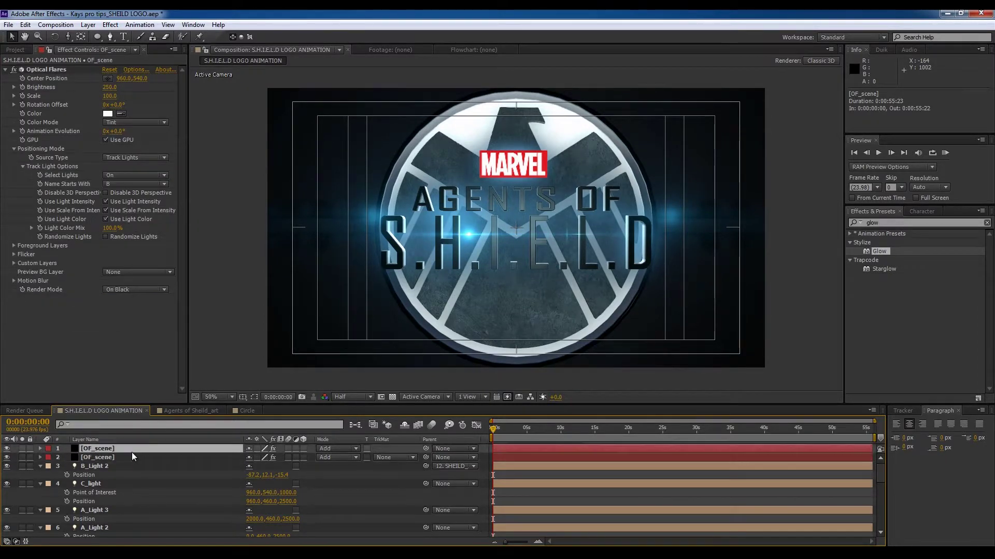
pyautogui.press('Return')
pyautogui.write('Flare')
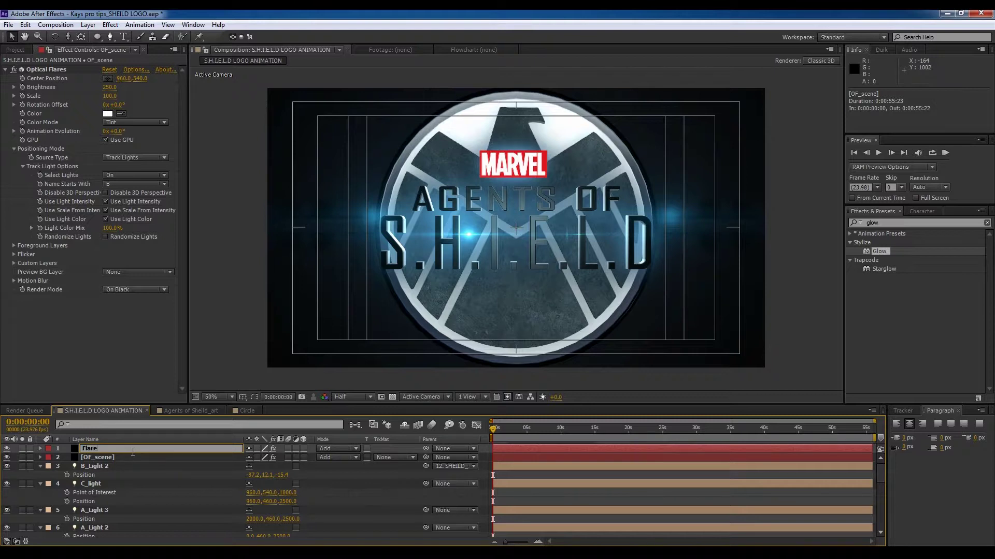
pyautogui.press('Return')
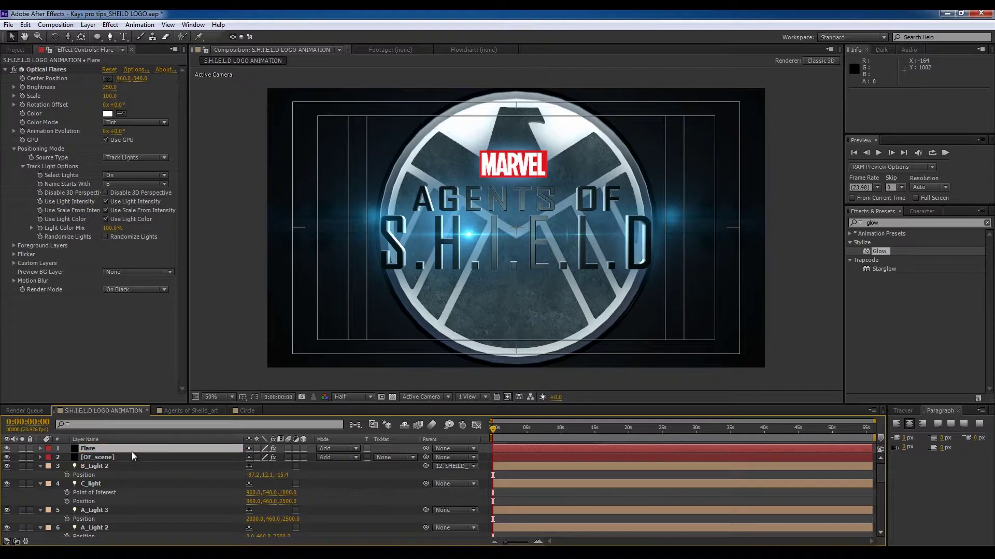
# Step: Set the Optical Flares scale of the Flare layer to 300
pyautogui.click(110, 95)
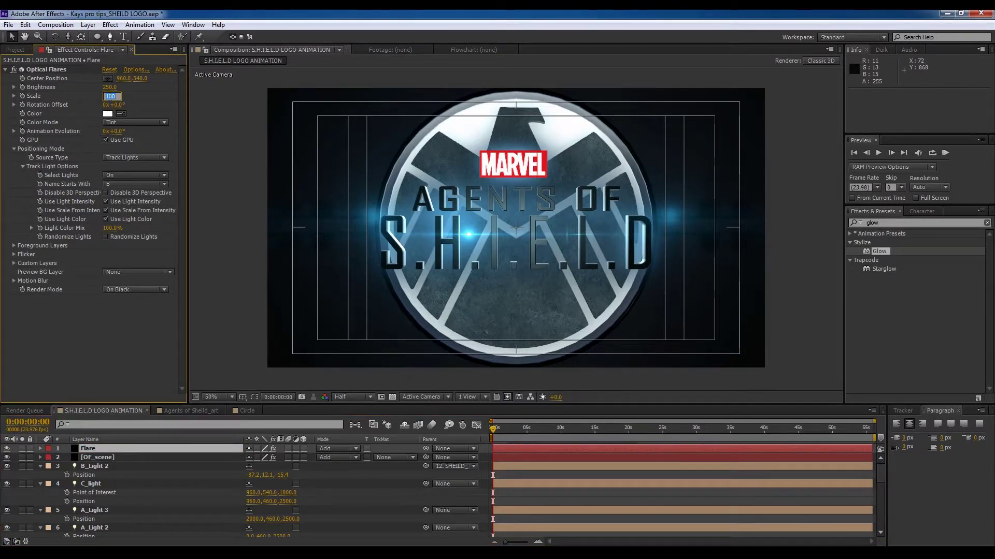
pyautogui.press('Return')
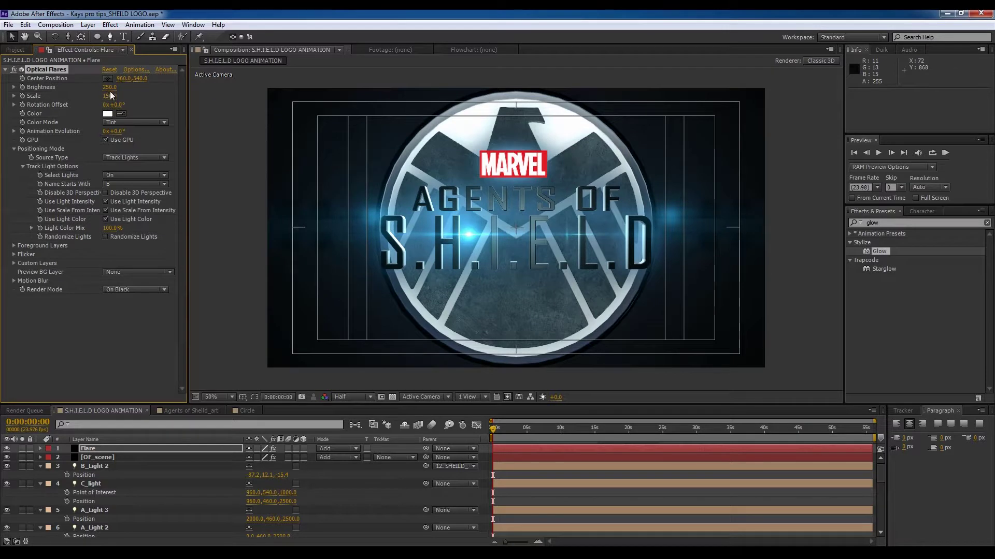
pyautogui.click(111, 96)
pyautogui.write('300')
pyautogui.press('Return')
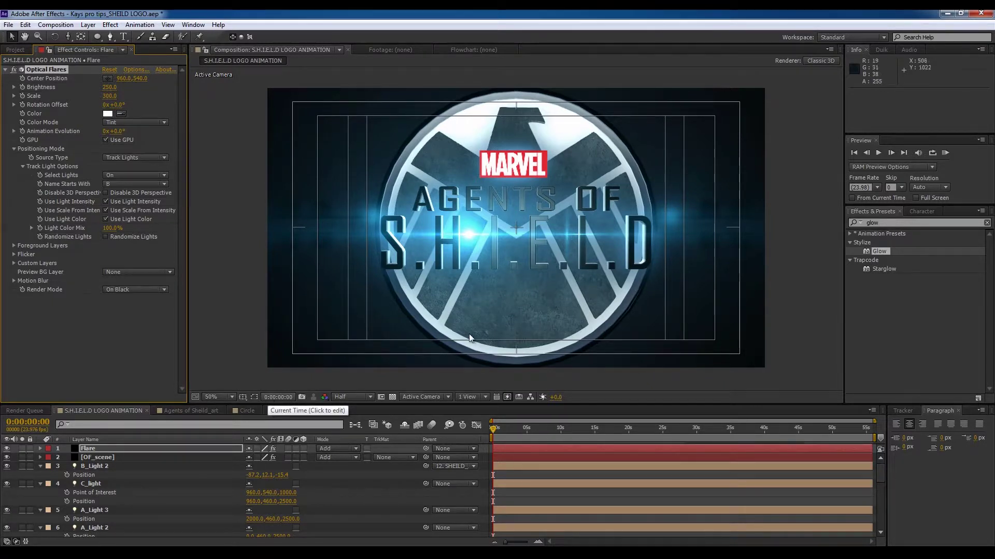
# Step: Move Camera 1 closer to the logo, to a Z position of about -2010, and save the project
pyautogui.press('c')
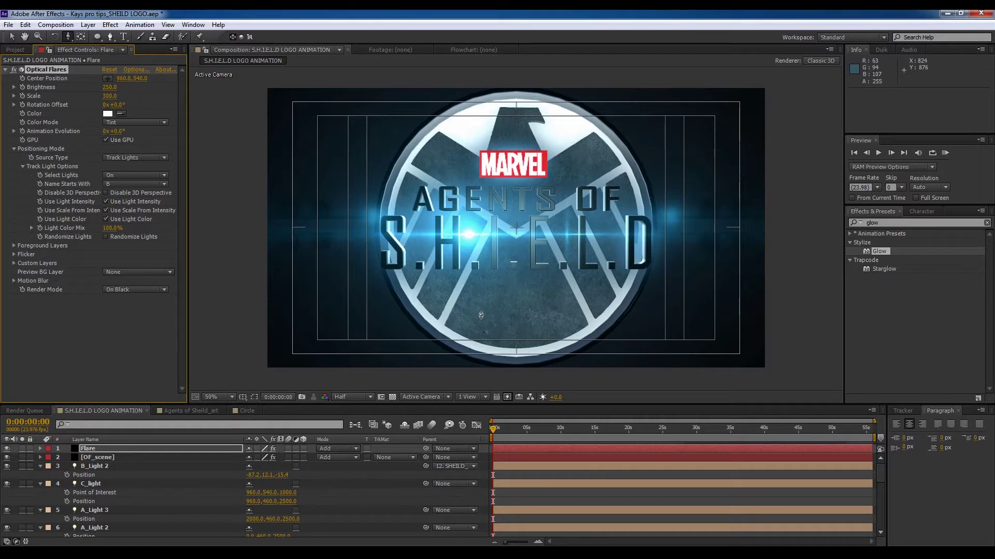
pyautogui.scroll(3, 484, 308)
pyautogui.scroll(1, 485, 298)
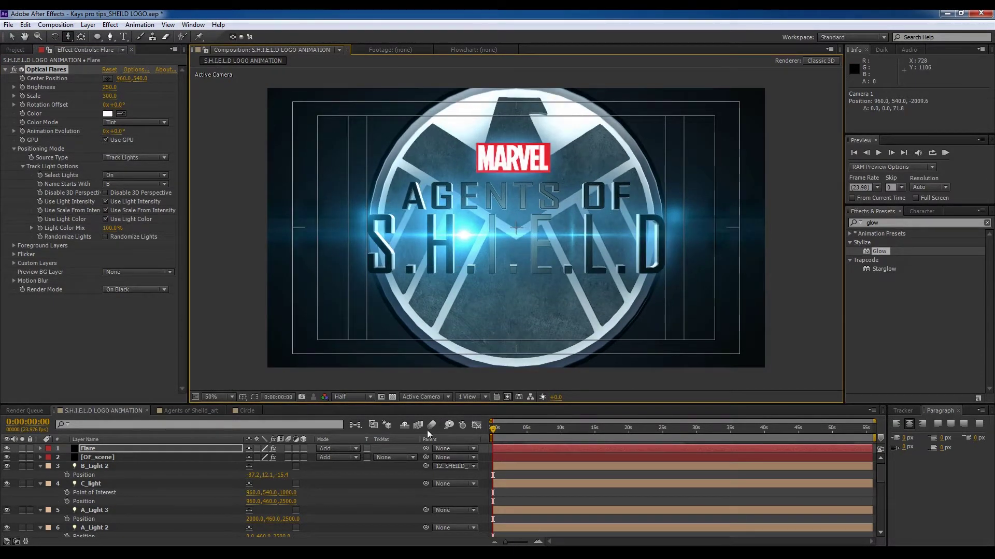
pyautogui.click(403, 473)
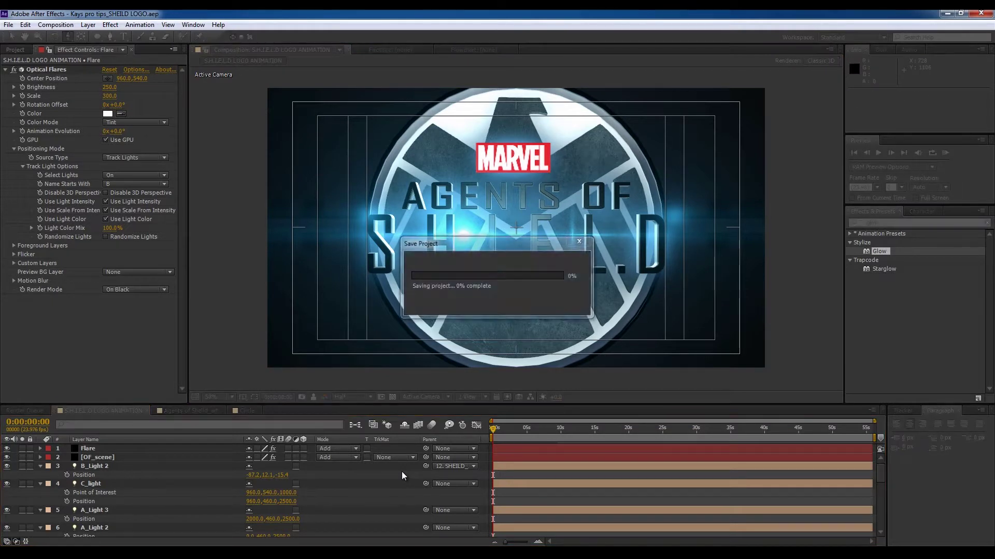
pyautogui.click(114, 450)
pyautogui.click(125, 467)
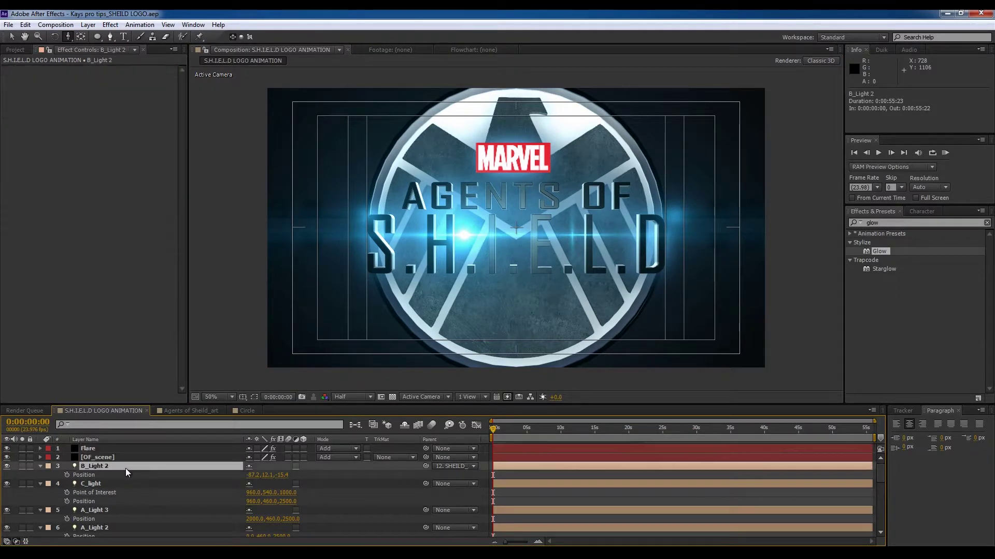
pyautogui.click(333, 474)
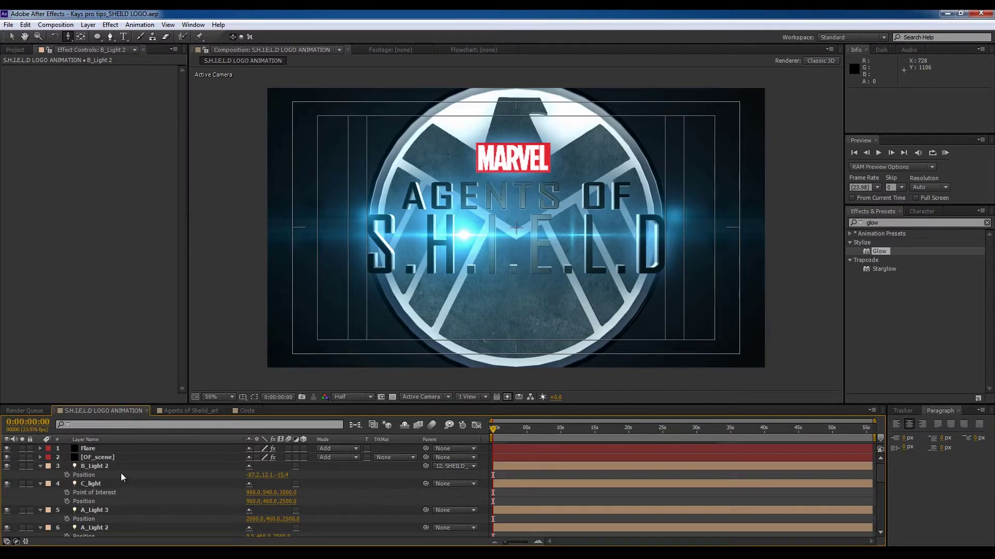
# Step: Collapse the expanded properties of the B_Light 2, C_light, A_Light 3 and A_Light 2 layers
pyautogui.click(42, 466)
pyautogui.click(42, 474)
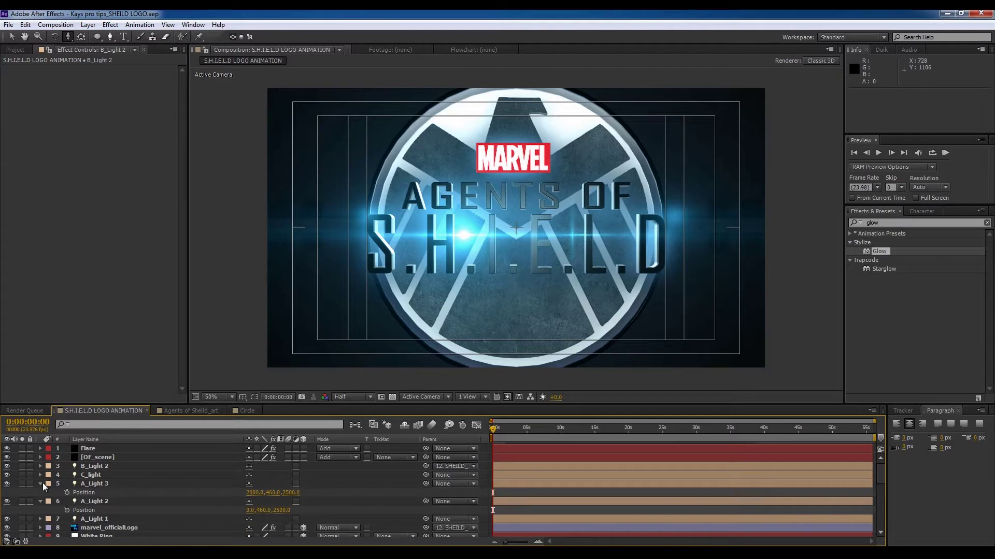
pyautogui.click(43, 483)
pyautogui.click(41, 492)
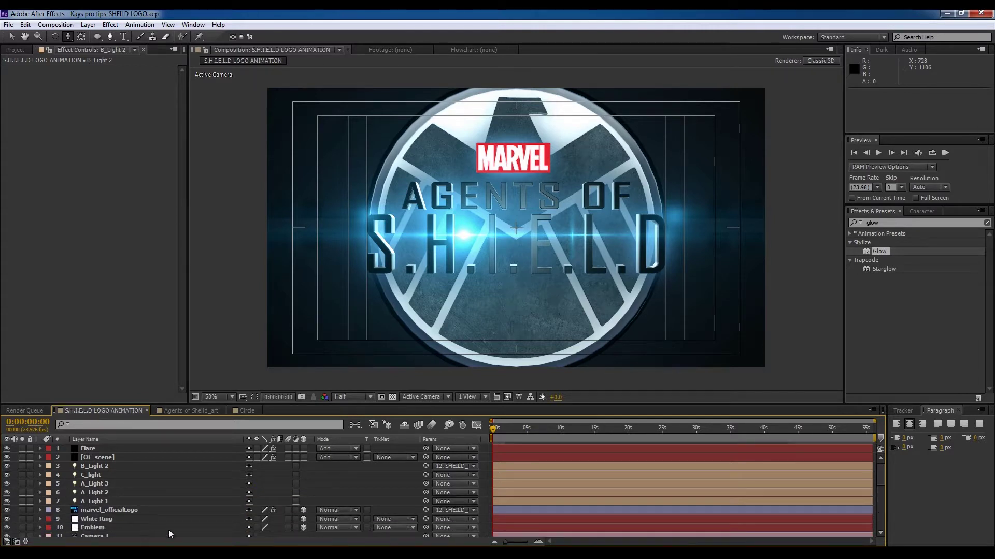
# Step: Set the current time of the S.H.I.E.L.D LOGO ANIMATION composition to 4 seconds
pyautogui.click(152, 520)
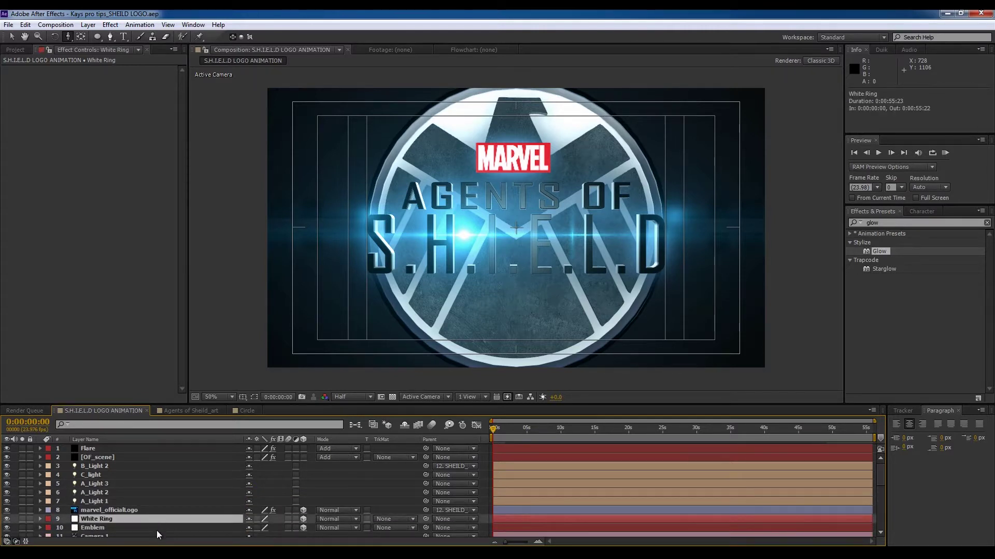
pyautogui.click(155, 529)
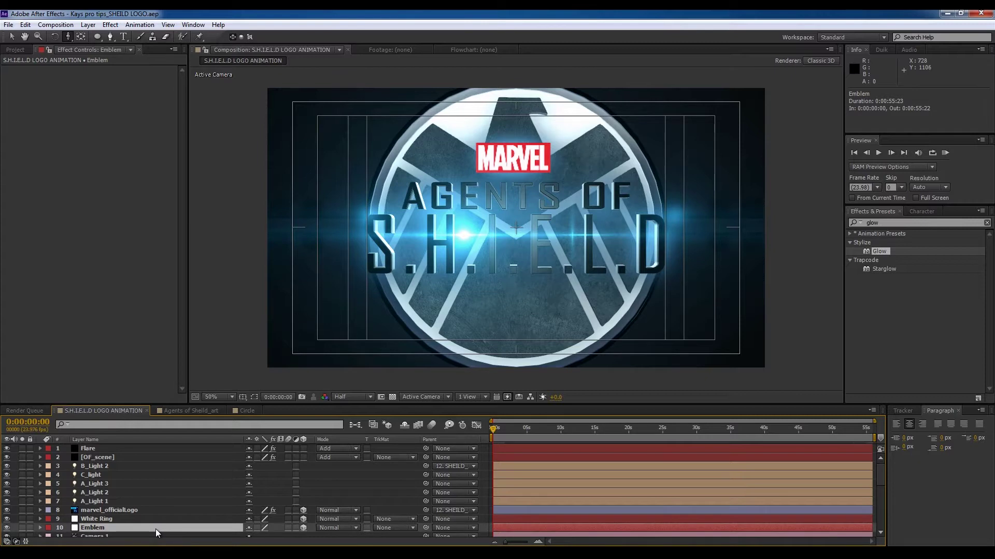
pyautogui.scroll(-1, 164, 526)
pyautogui.scroll(-1, 163, 524)
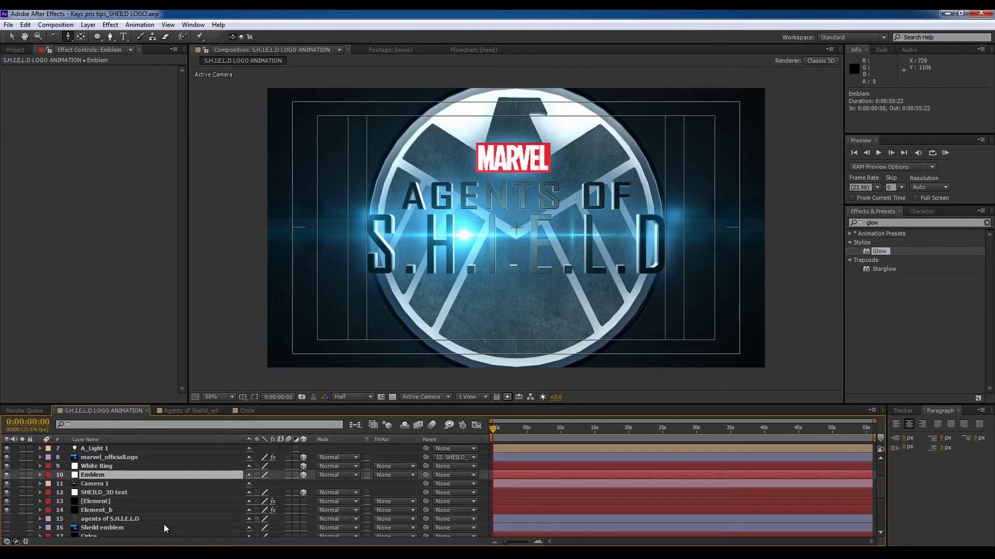
pyautogui.click(144, 492)
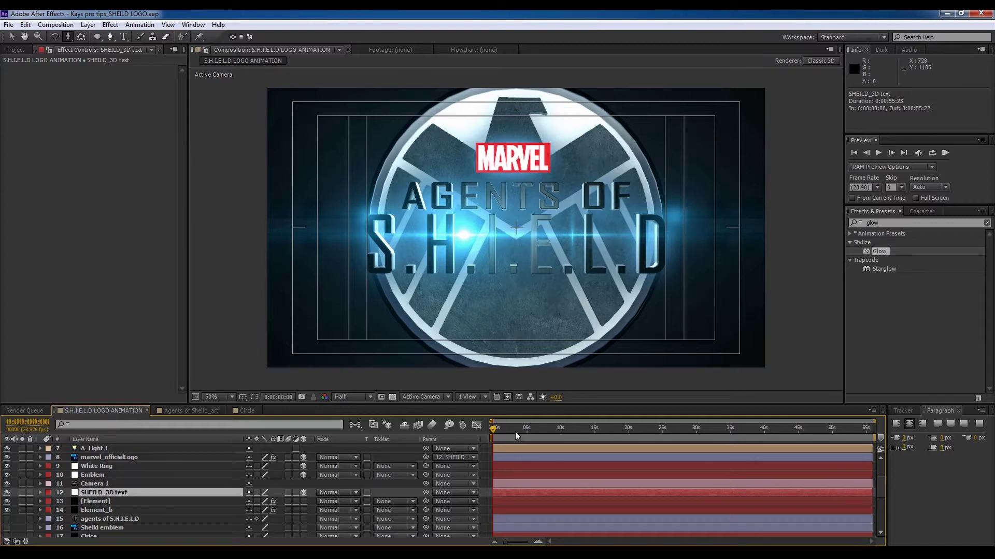
pyautogui.press('=')
pyautogui.press('=')
pyautogui.moveTo(546, 431); pyautogui.dragTo(601, 429)
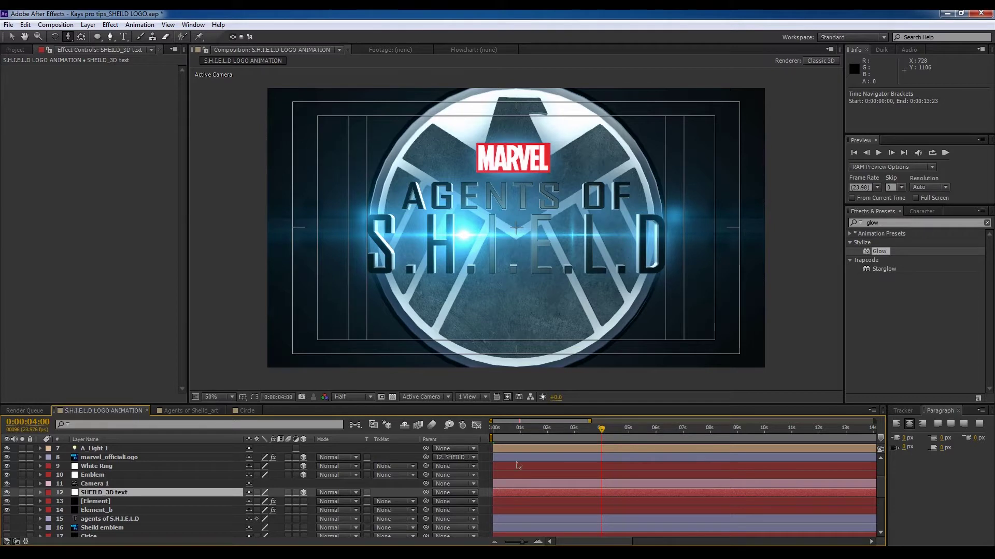
# Step: Add Position keyframes at 4 seconds to the White Ring, Emblem and SHEILD_3D text layers
pyautogui.click(109, 466)
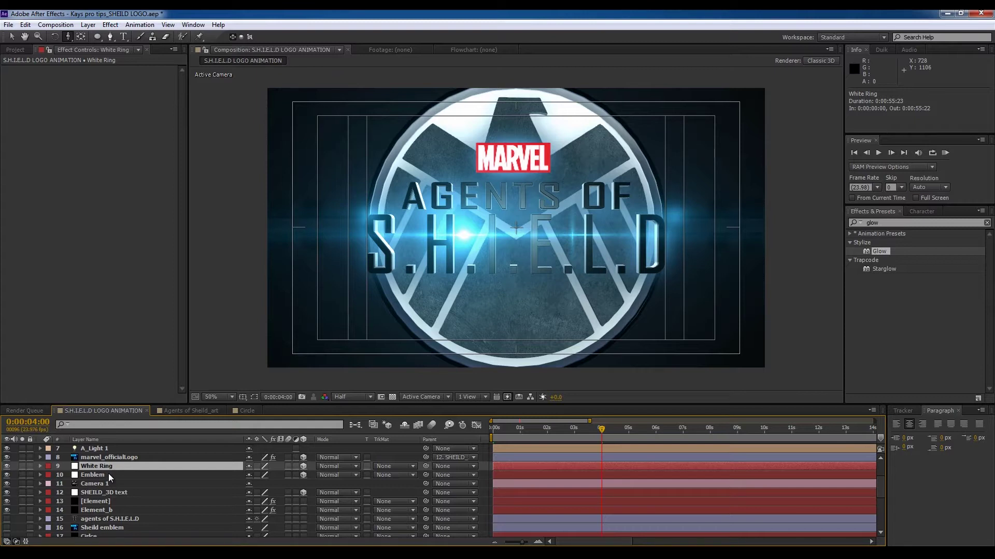
pyautogui.press('p')
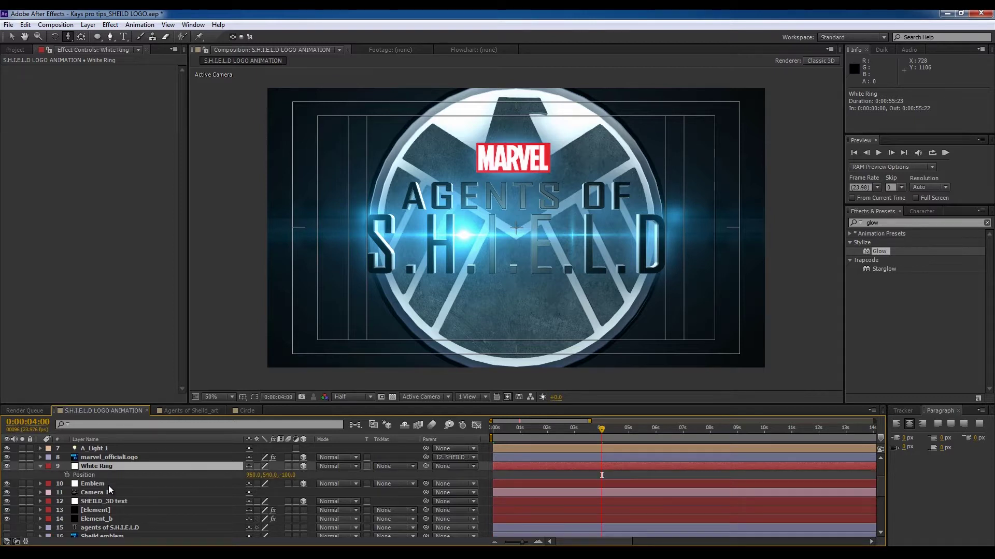
pyautogui.click(107, 484)
pyautogui.press('p')
pyautogui.click(112, 510)
pyautogui.press('p')
pyautogui.click(67, 475)
pyautogui.click(68, 493)
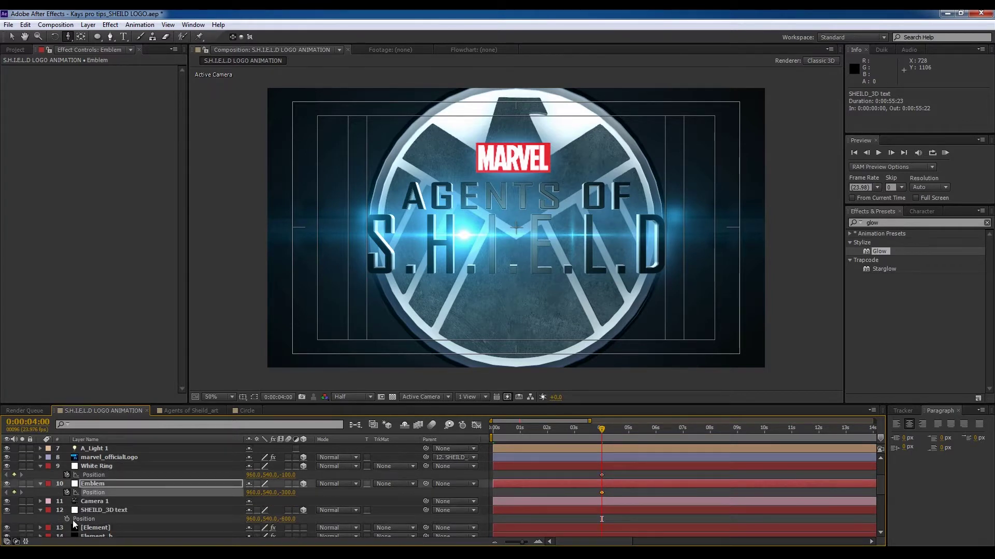
pyautogui.click(69, 519)
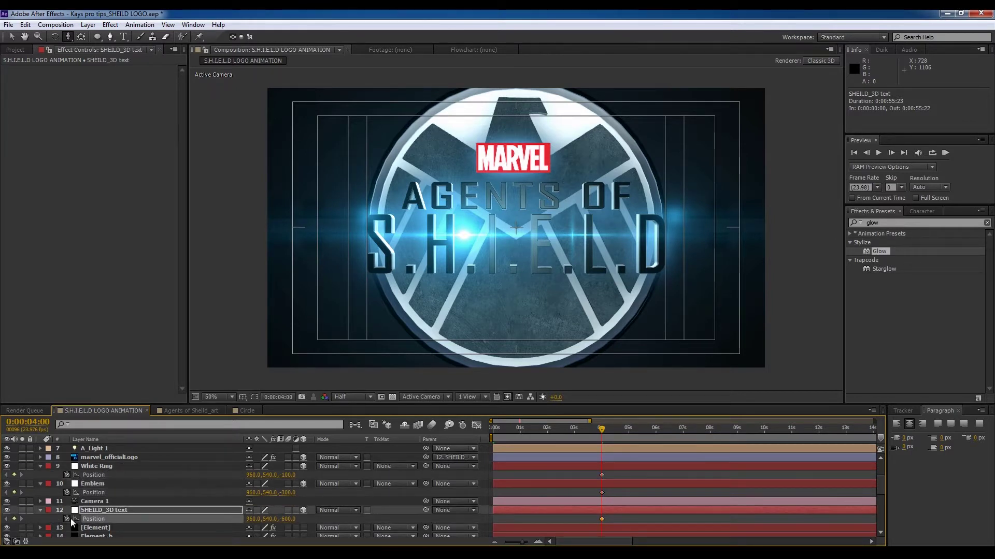
pyautogui.click(622, 491)
# Step: Shift the three Position keyframes to 0:00:01:20, and at 0 seconds set the nulls' Z positions to about -1857, -2057 and -2357
pyautogui.moveTo(599, 431); pyautogui.dragTo(492, 429)
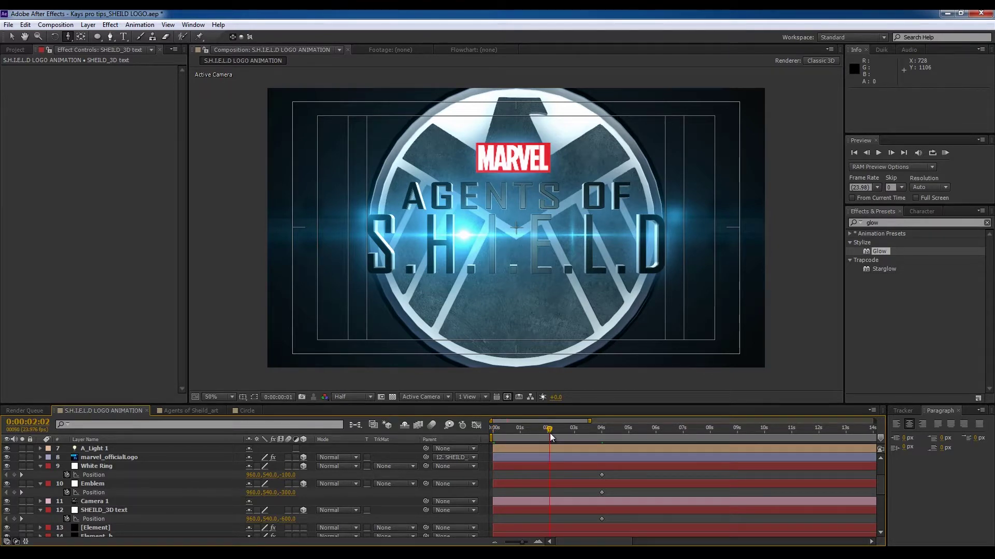
pyautogui.moveTo(610, 472); pyautogui.dragTo(593, 518)
pyautogui.moveTo(601, 477); pyautogui.dragTo(542, 479)
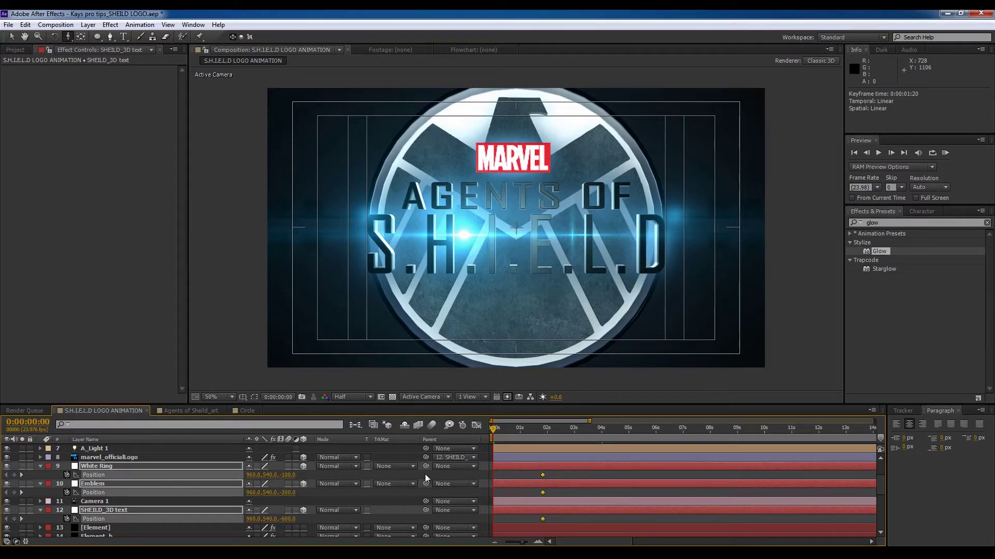
pyautogui.moveTo(288, 475)
pyautogui.mouseDown()
pyautogui.moveTo(259, 485)
pyautogui.moveTo(289, 481)
pyautogui.mouseUp()
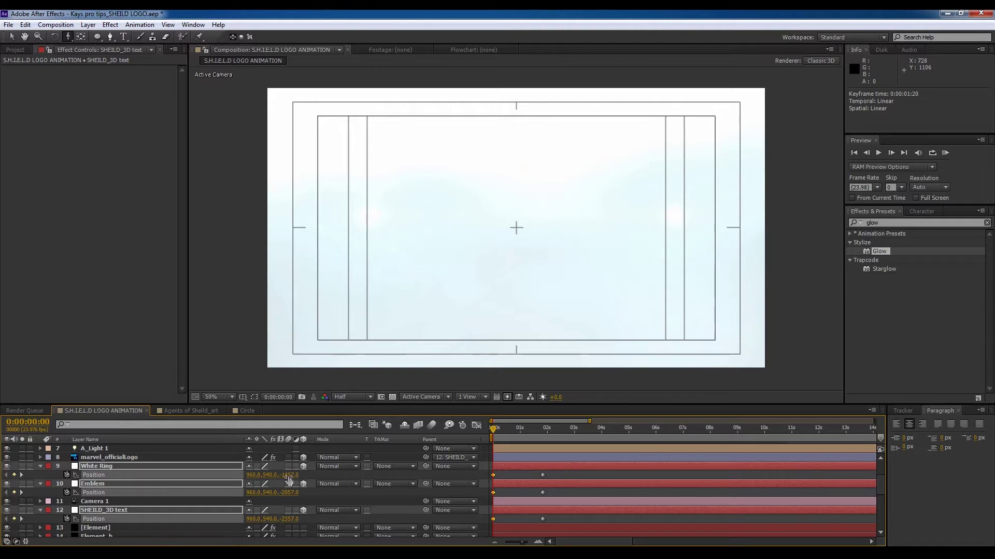
# Step: Apply Easy Ease to all Position keyframes of White Ring, Emblem and SHEILD_3D text
pyautogui.moveTo(561, 474); pyautogui.dragTo(486, 520)
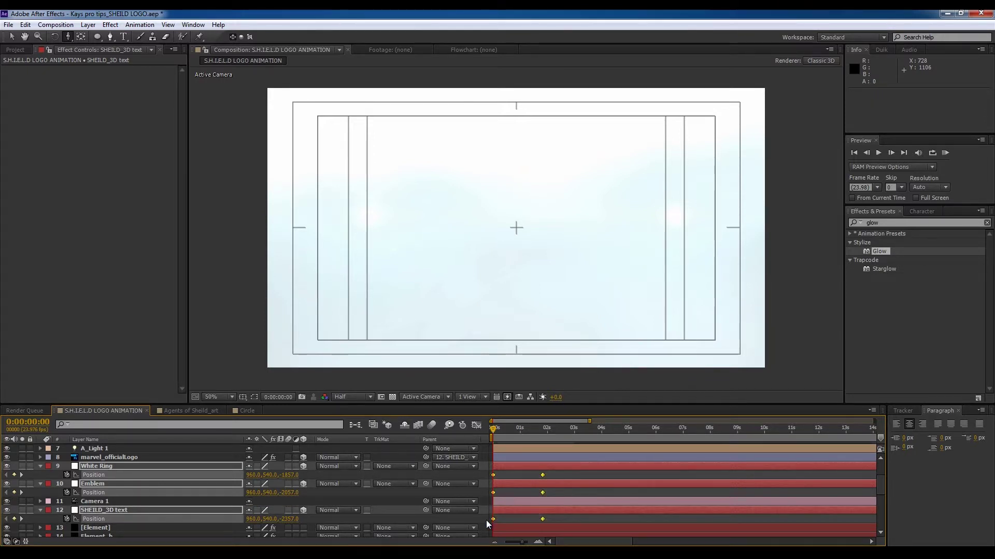
pyautogui.rightClick(492, 475)
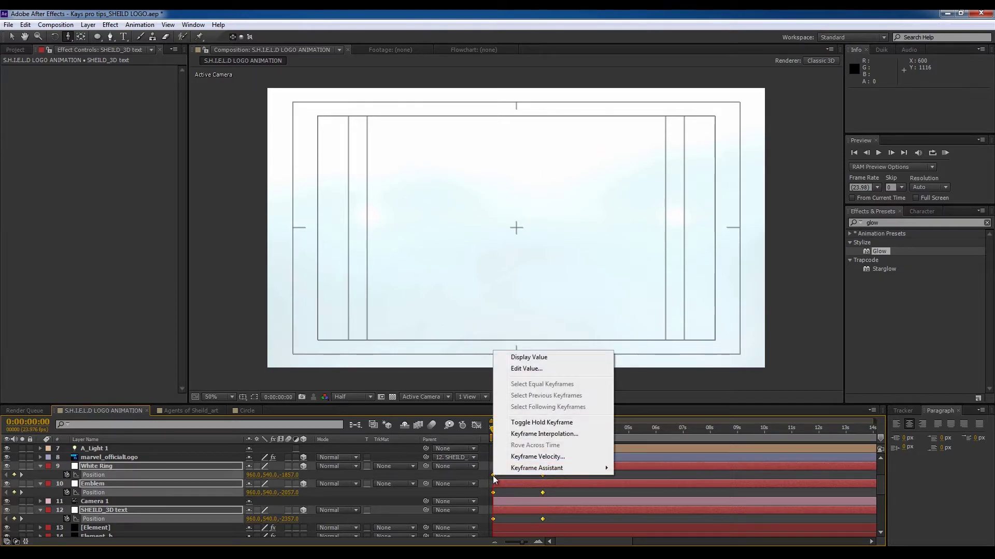
pyautogui.moveTo(569, 466)
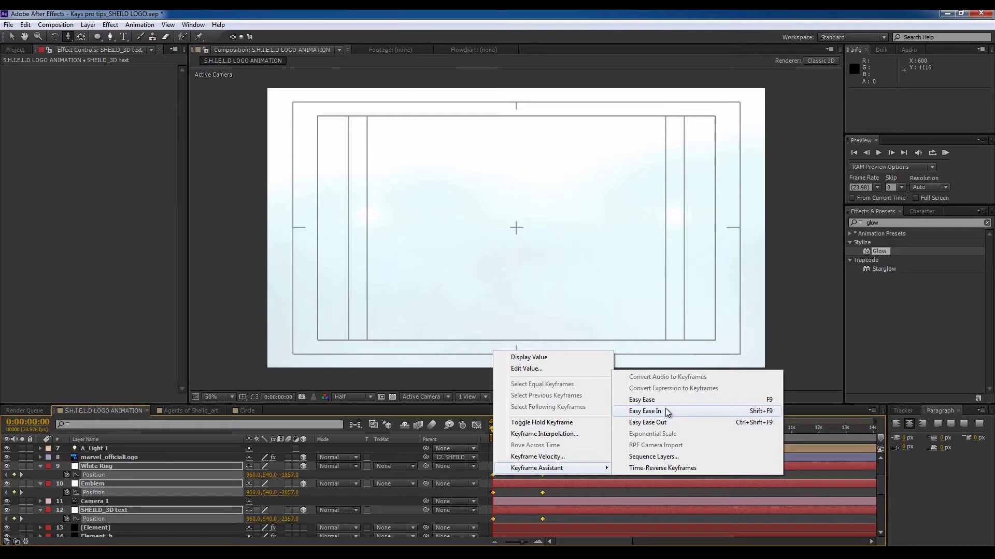
pyautogui.click(663, 401)
pyautogui.click(551, 477)
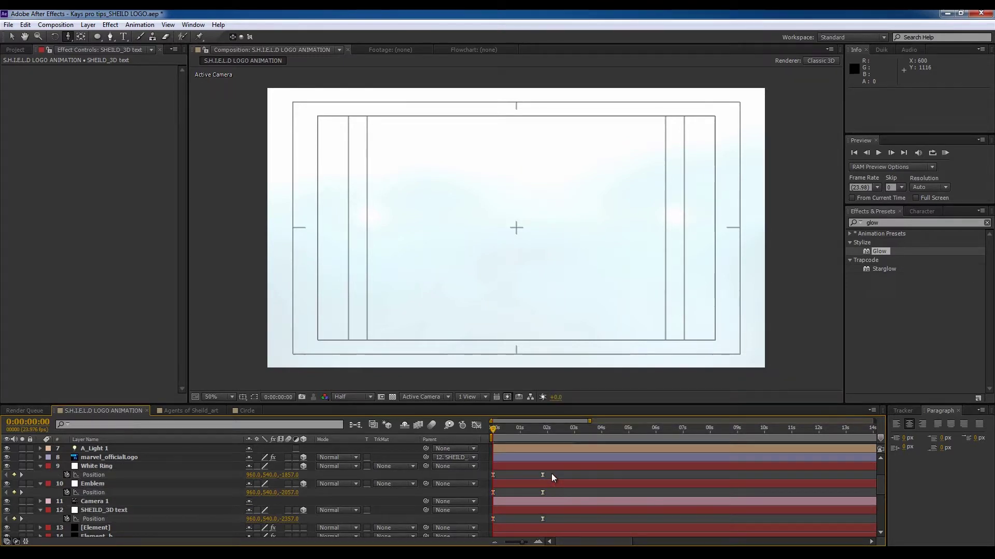
# Step: Move the ending Position keyframes of the three nulls to about 1 second and collapse those layers
pyautogui.moveTo(552, 472); pyautogui.dragTo(533, 522)
pyautogui.moveTo(543, 479); pyautogui.dragTo(488, 521)
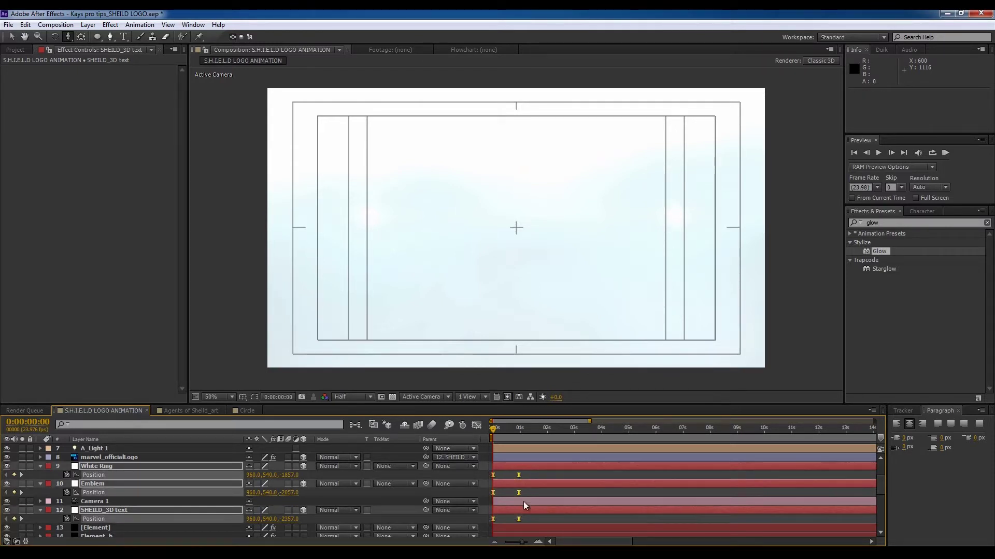
pyautogui.click(536, 475)
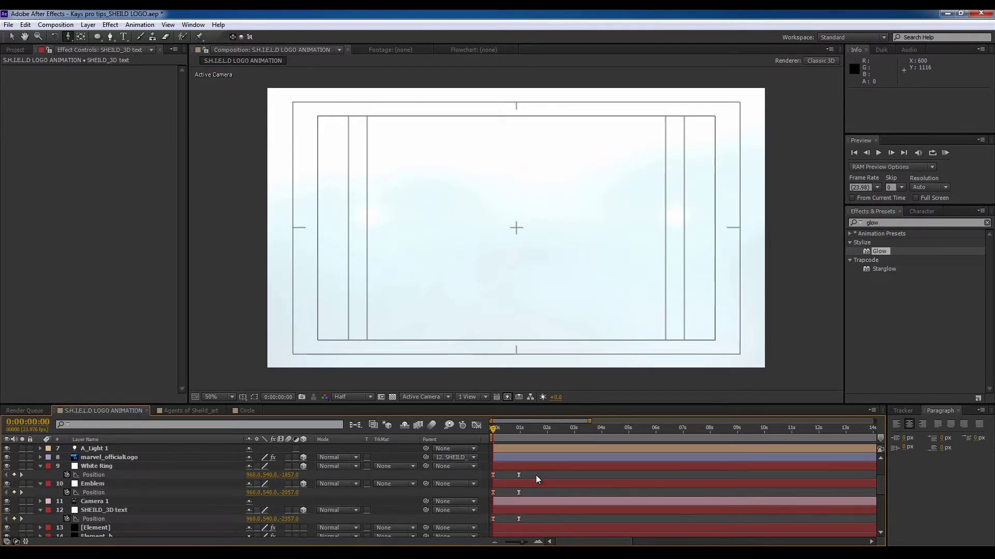
pyautogui.click(40, 466)
pyautogui.click(40, 475)
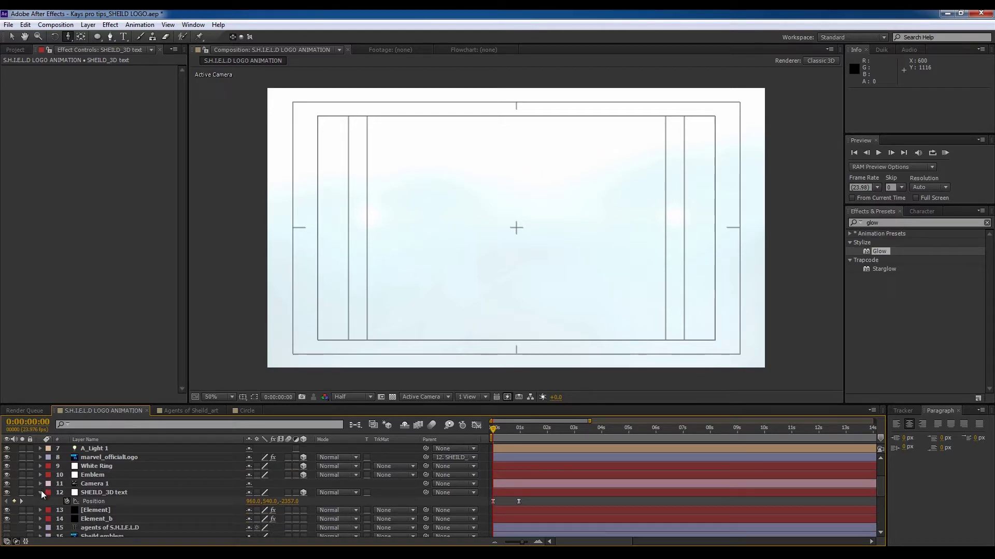
pyautogui.click(40, 491)
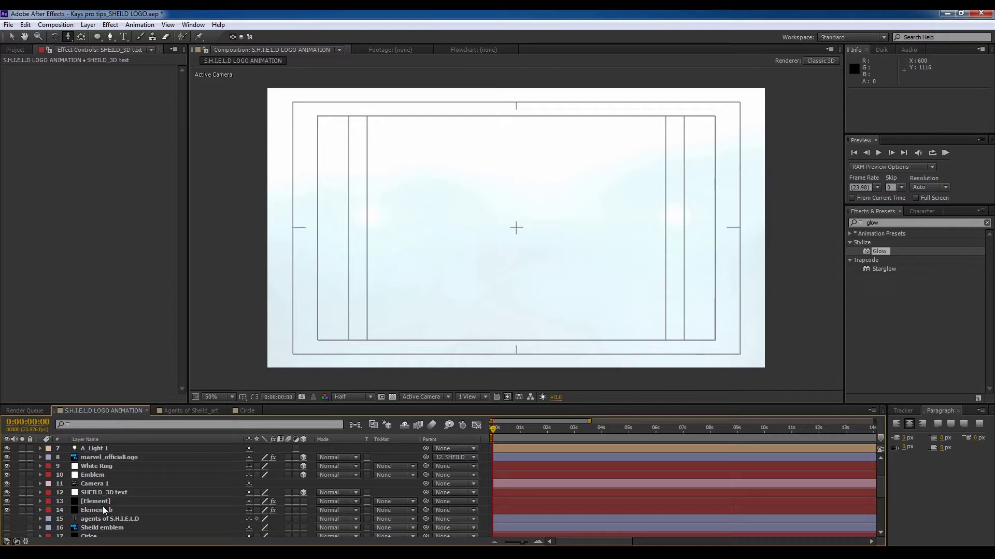
# Step: Animate the Optical Flares brightness of OF_scene from 580 at 0 seconds to 100 at about 1 second
pyautogui.scroll(3, 111, 477)
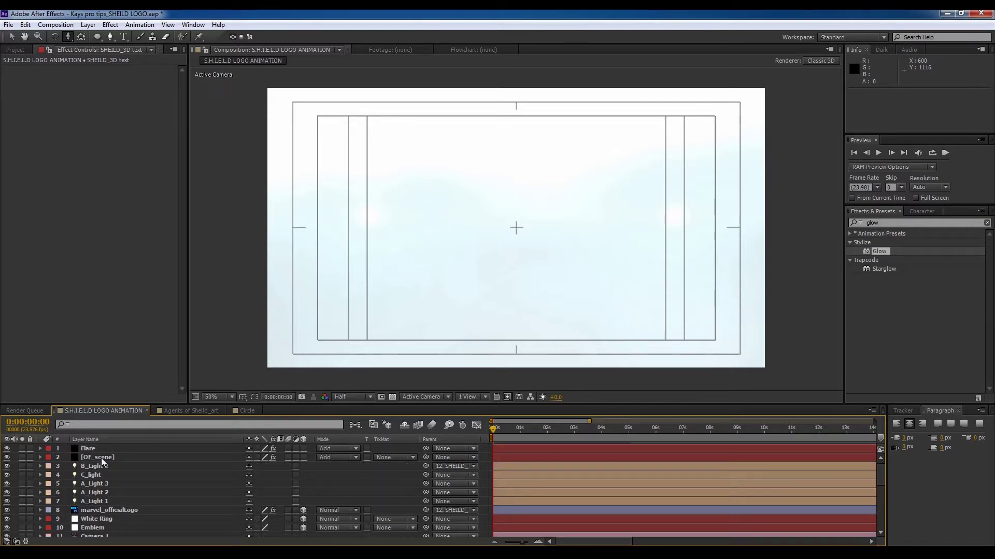
pyautogui.click(101, 458)
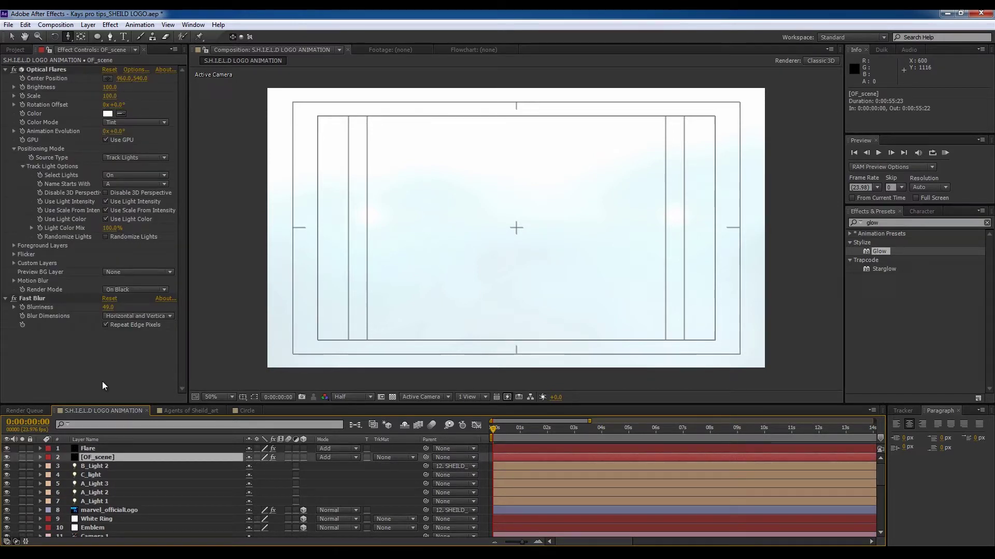
pyautogui.click(24, 87)
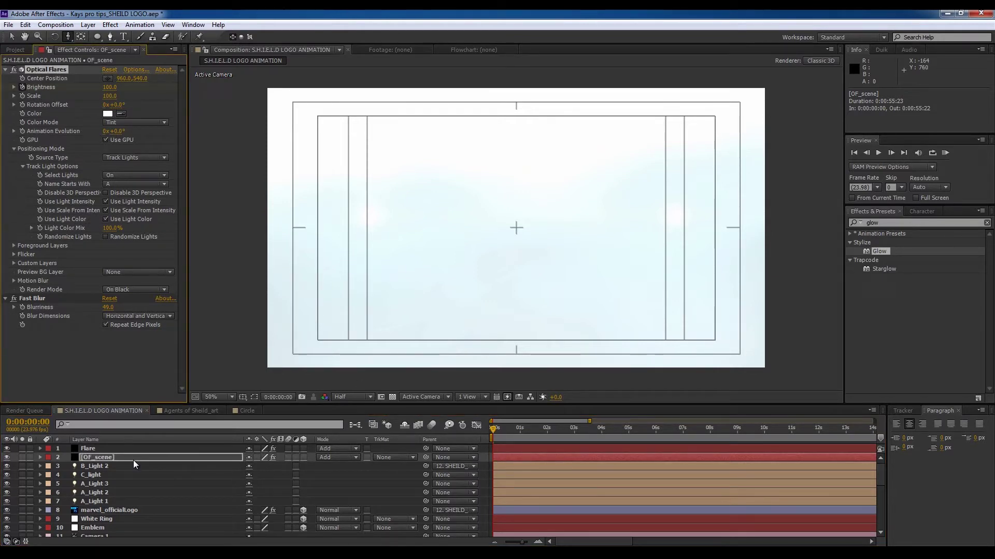
pyautogui.click(107, 458)
pyautogui.press('u')
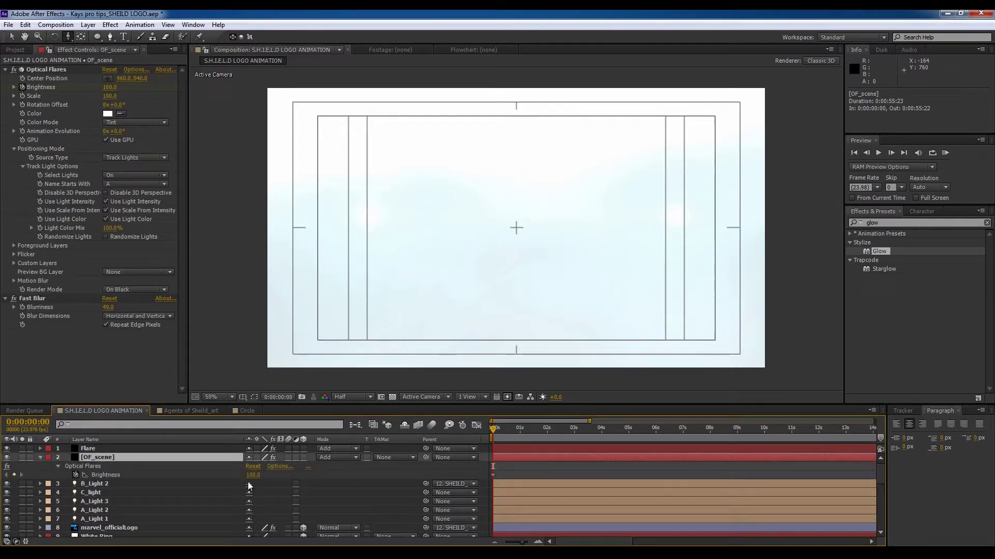
pyautogui.moveTo(492, 474); pyautogui.dragTo(522, 476)
pyautogui.moveTo(252, 480); pyautogui.dragTo(279, 480)
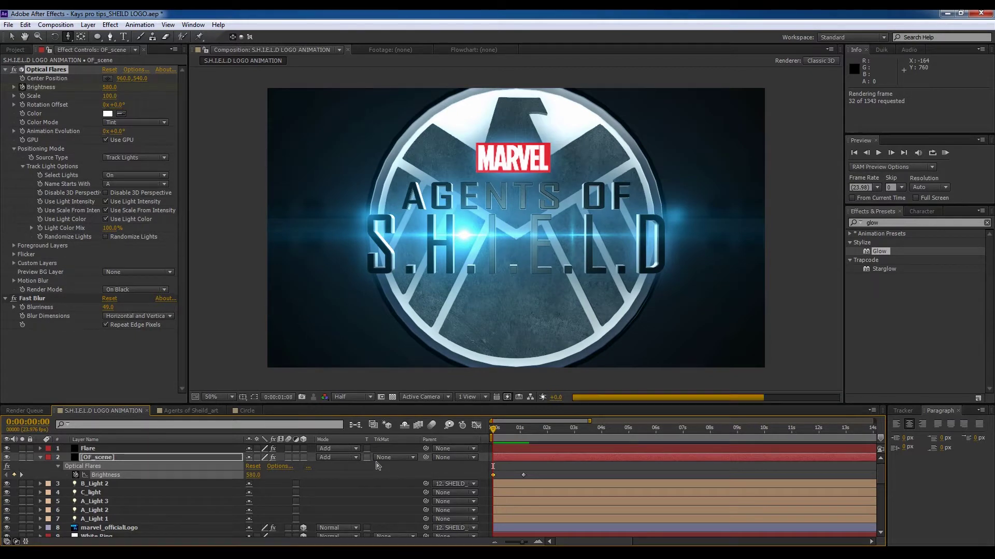
# Step: Preview the animation and shift the OF_scene Brightness keyframes so the first one sits at 0:00:00:14
pyautogui.click(500, 498)
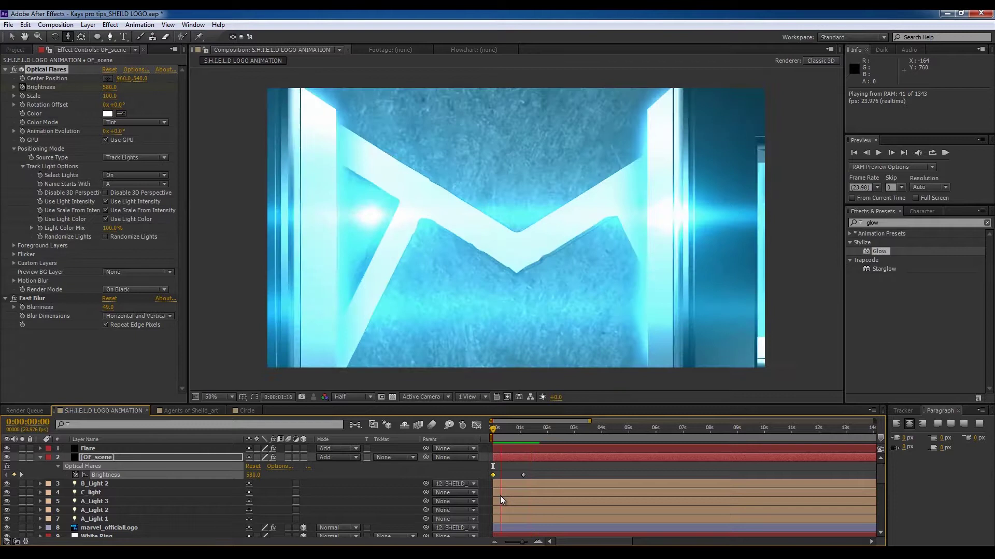
pyautogui.click(506, 492)
pyautogui.moveTo(512, 433); pyautogui.dragTo(507, 433)
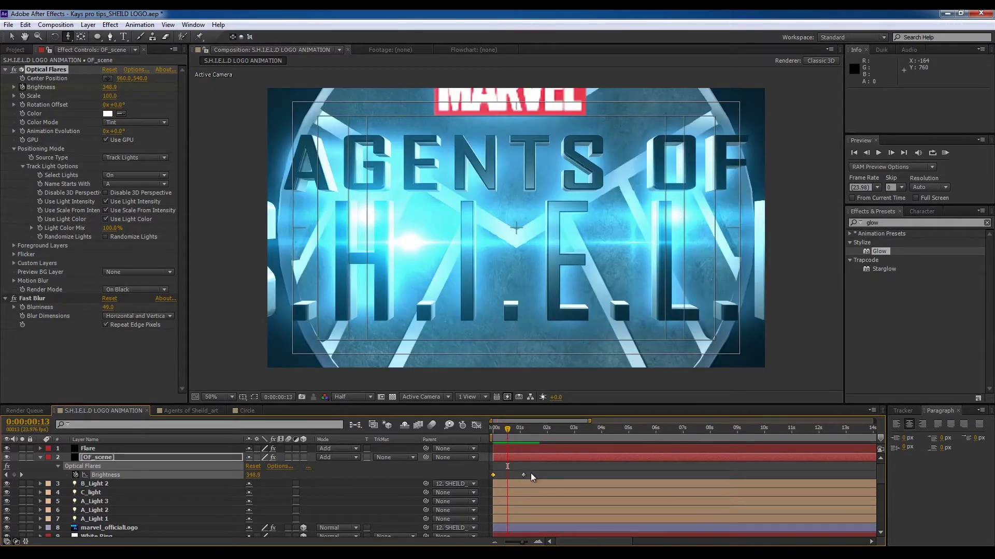
pyautogui.moveTo(524, 474)
pyautogui.mouseDown()
pyautogui.moveTo(538, 474)
pyautogui.moveTo(509, 474)
pyautogui.mouseUp()
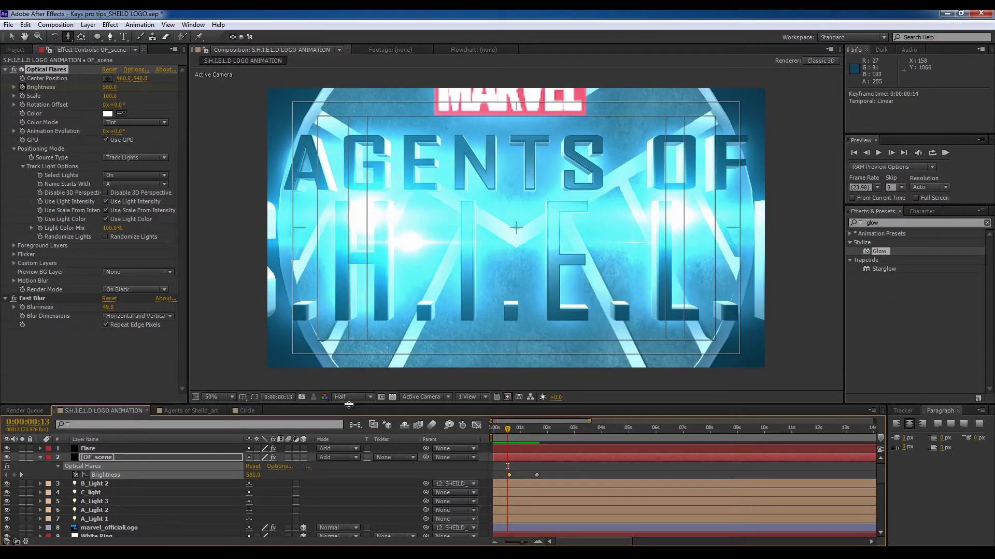
# Step: At 0:00:00:13, keyframe the OF_scene flare with a brightness of 1040 and a scale of 440
pyautogui.moveTo(110, 87); pyautogui.dragTo(127, 98)
pyautogui.click(110, 96)
pyautogui.press('Return')
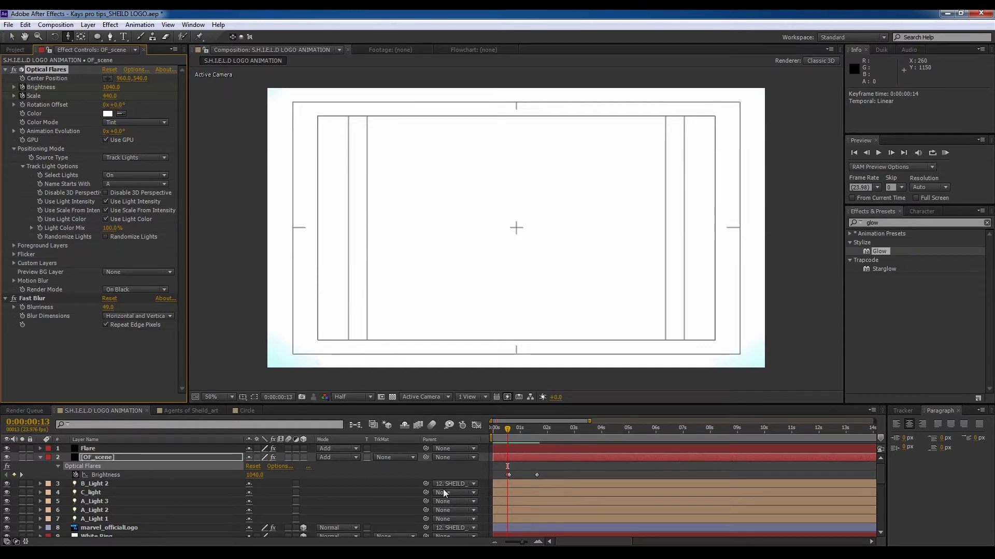
# Step: Remove the extra Brightness keyframe on OF_scene, moving the first Brightness keyframe to about frame 3 and the Scale keyframe to frame 9
pyautogui.click(98, 457)
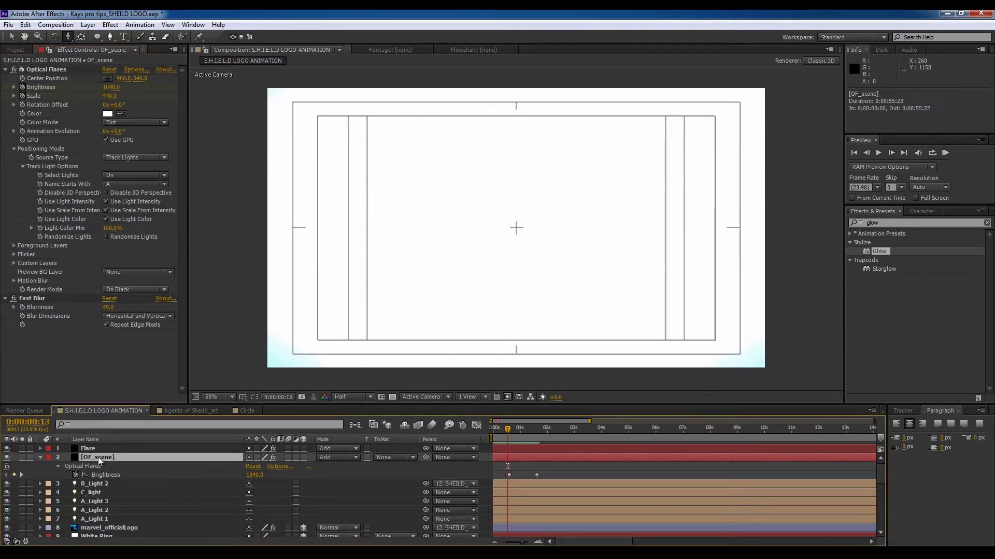
pyautogui.press('u')
pyautogui.press('u')
pyautogui.press('=')
pyautogui.press('=')
pyautogui.click(508, 474)
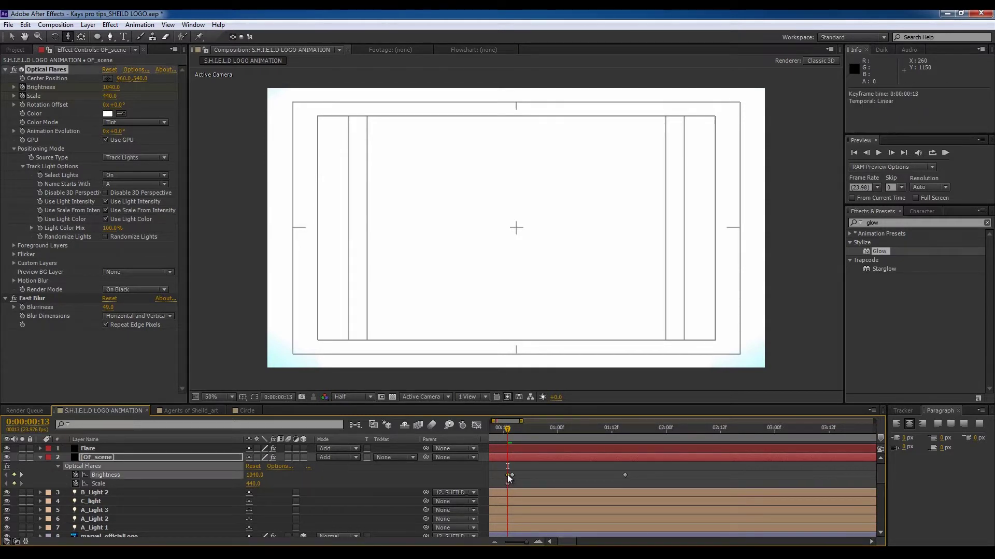
pyautogui.moveTo(511, 475); pyautogui.dragTo(533, 483)
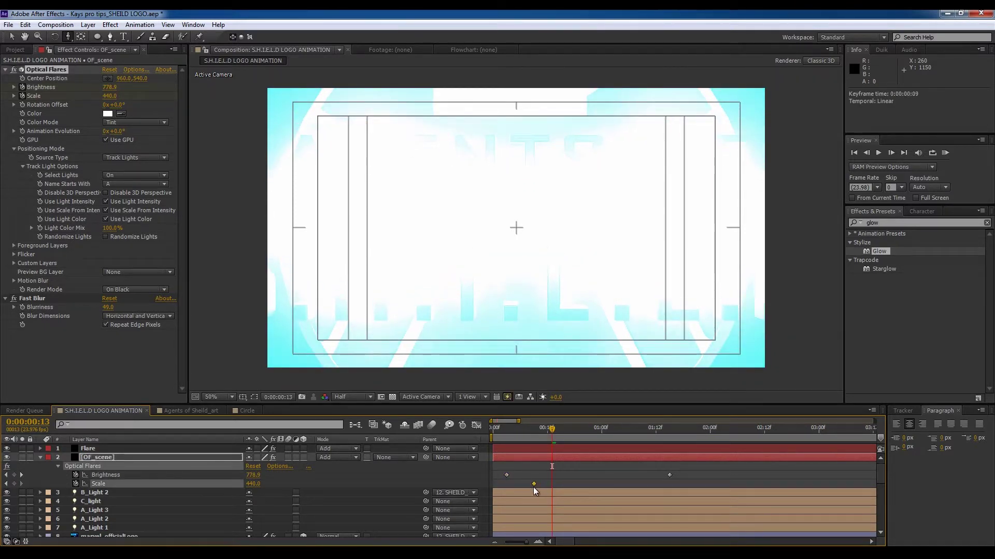
# Step: Add a Scale keyframe of 100 to the OF_scene flare and move it to about 0:00:01:08
pyautogui.click(254, 487)
pyautogui.write('100')
pyautogui.press('Return')
pyautogui.moveTo(554, 486); pyautogui.dragTo(648, 486)
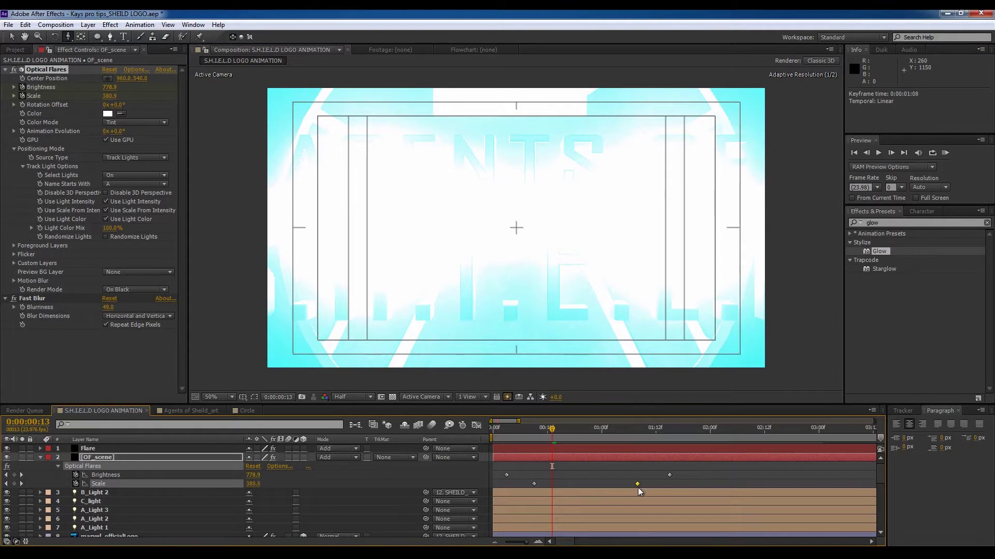
# Step: Move the OF_scene keyframes earlier, with the first Brightness keyframe at 0:00:00:00 and the last Scale keyframe just before one second
pyautogui.moveTo(635, 483); pyautogui.dragTo(605, 486)
pyautogui.press('-')
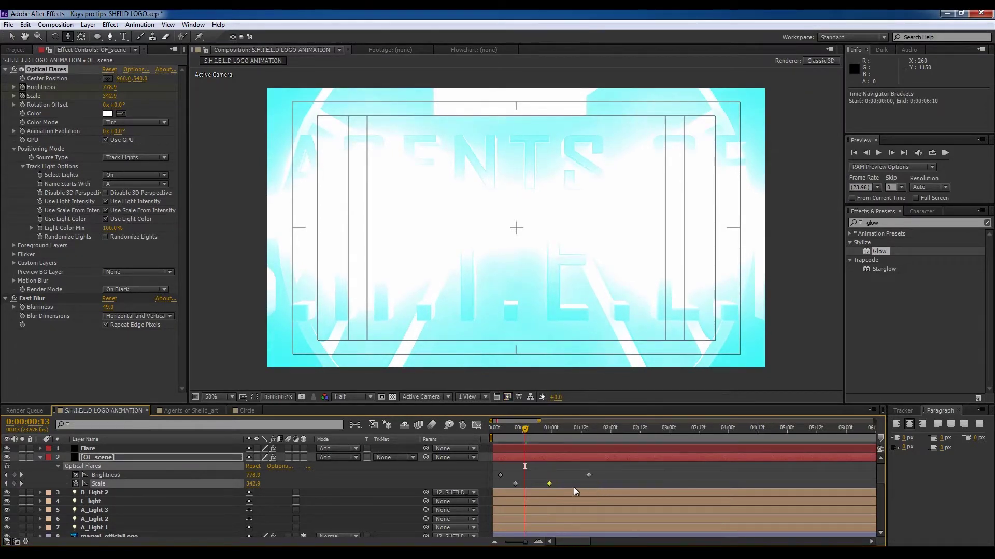
pyautogui.moveTo(514, 483); pyautogui.dragTo(493, 475)
# Step: Apply Easy Ease to all Brightness and Scale keyframes on OF_scene and preview the animation
pyautogui.moveTo(602, 472); pyautogui.dragTo(487, 488)
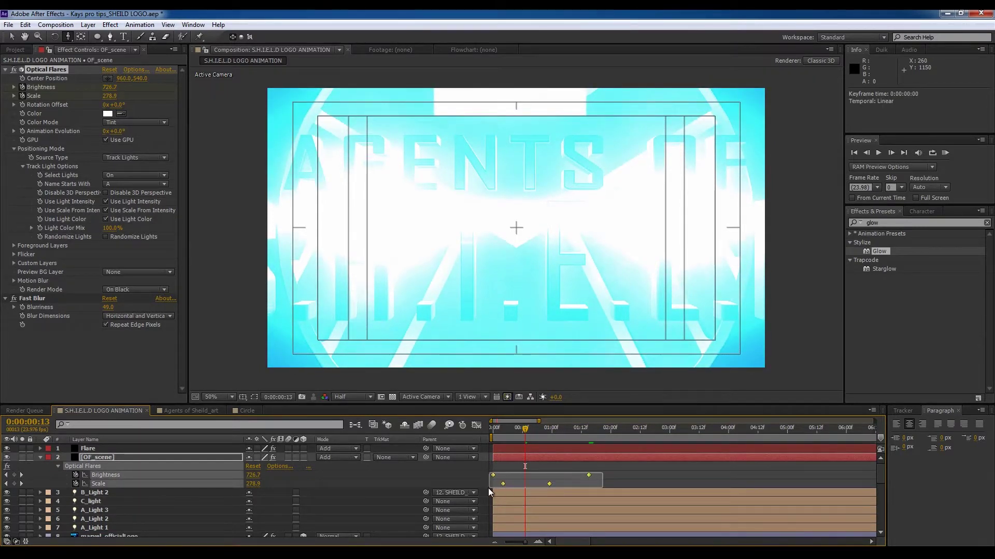
pyautogui.rightClick(503, 484)
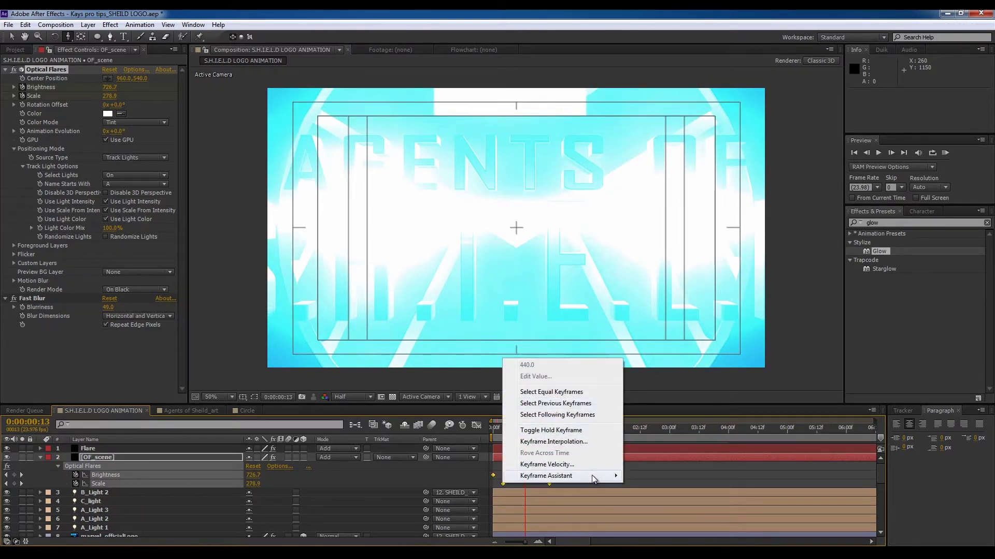
pyautogui.moveTo(594, 477)
pyautogui.click(653, 408)
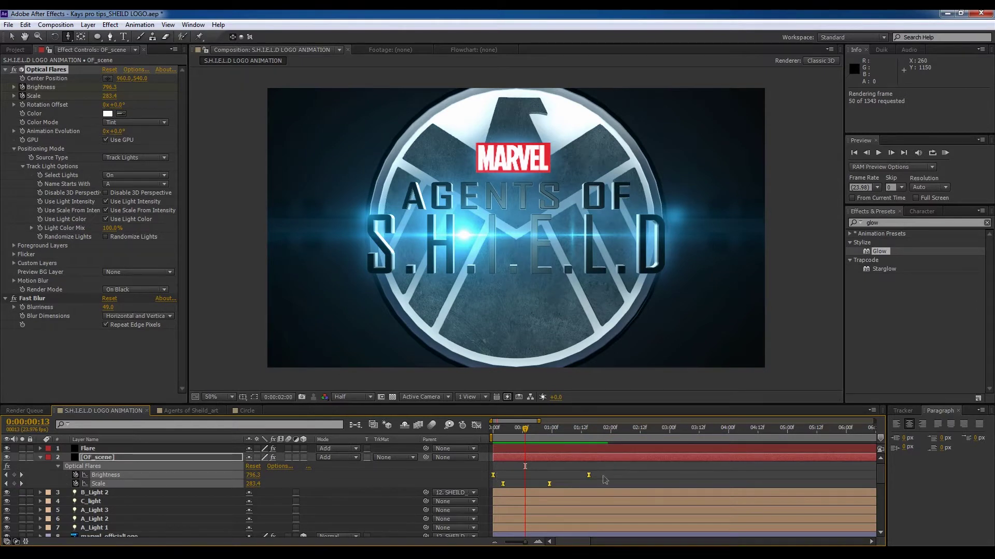
pyautogui.click(544, 453)
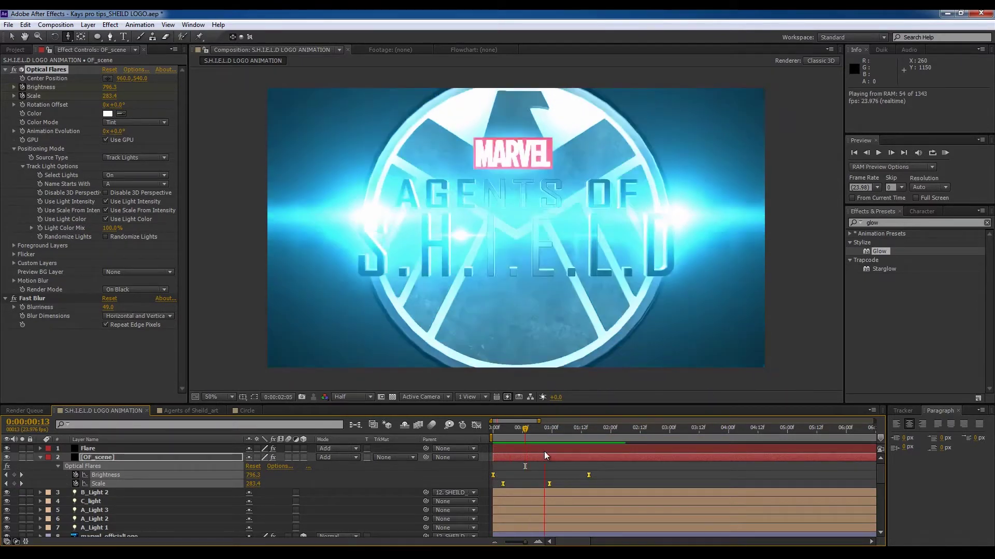
pyautogui.click(544, 452)
# Step: Add a Brightness keyframe of 0 to the OF_scene flare at 0:00:01:23 and collapse the layer
pyautogui.moveTo(576, 431)
pyautogui.mouseDown()
pyautogui.moveTo(558, 430)
pyautogui.moveTo(582, 431)
pyautogui.mouseUp()
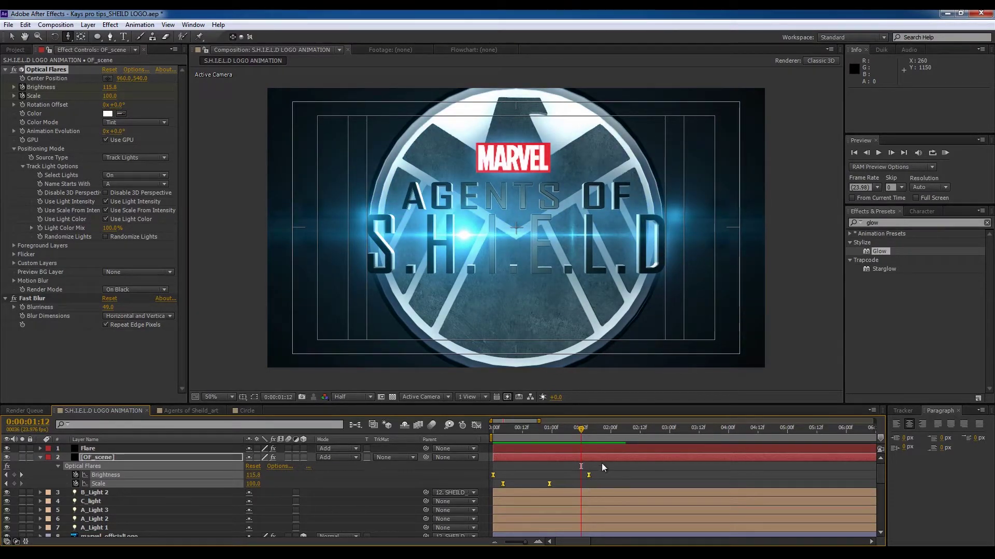
pyautogui.moveTo(584, 431); pyautogui.dragTo(589, 431)
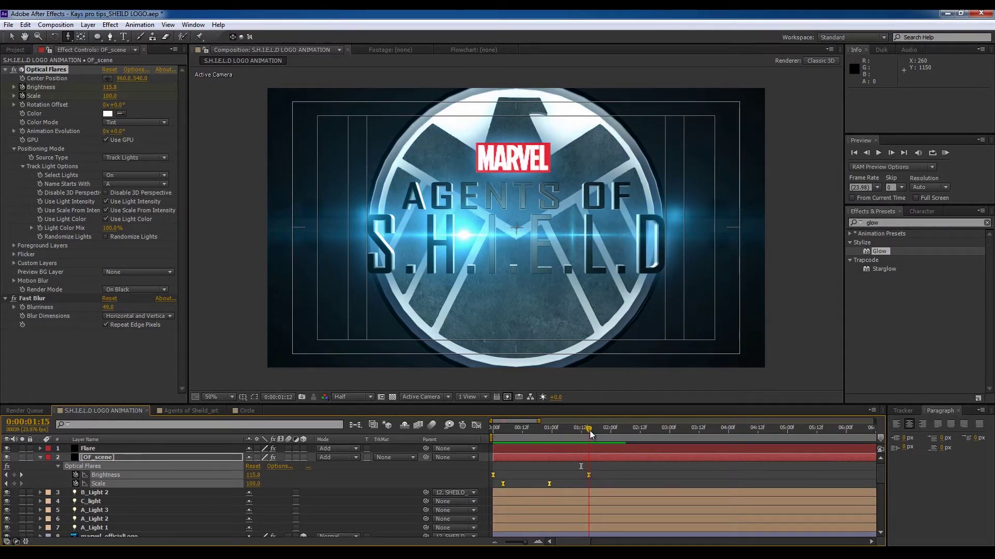
pyautogui.click(593, 475)
pyautogui.moveTo(589, 430); pyautogui.dragTo(609, 436)
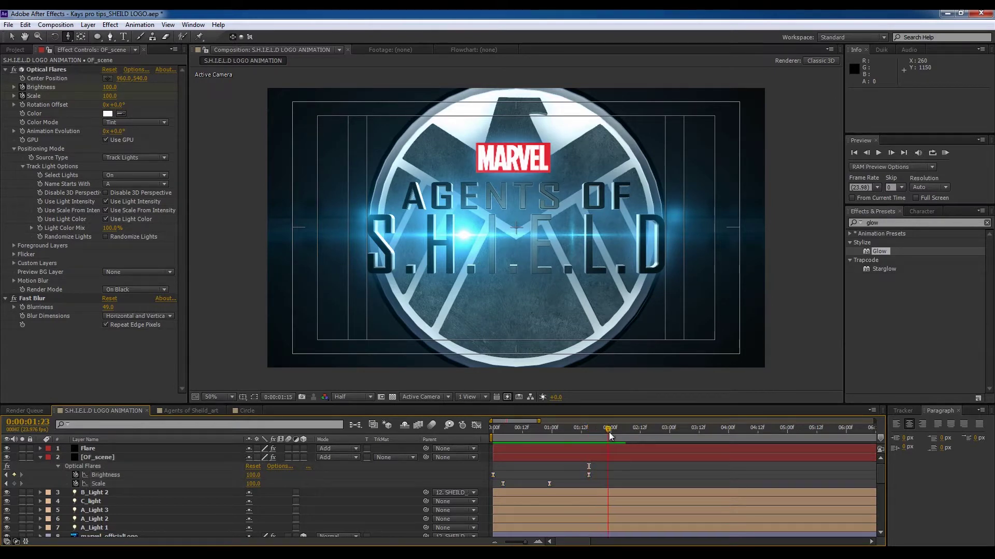
pyautogui.moveTo(243, 478); pyautogui.dragTo(201, 479)
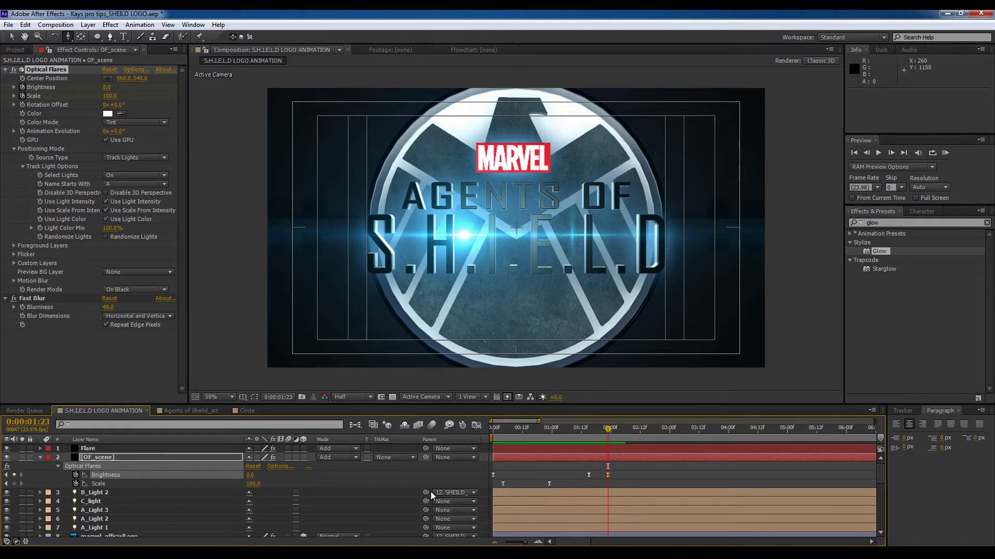
pyautogui.click(39, 458)
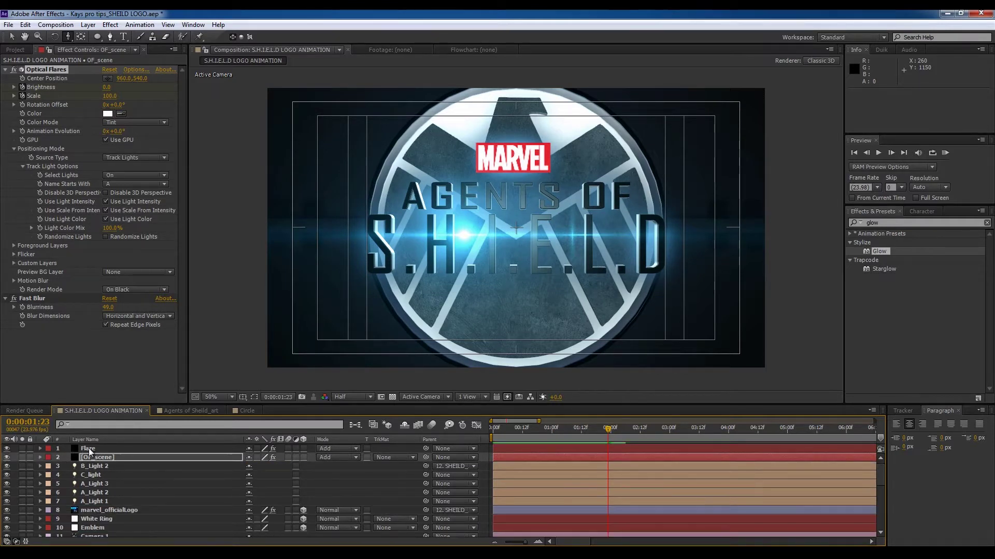
# Step: Keyframe the X position of B_Light 2 from the H at 0:00:00:12 across to the D of S.H.I.E.L.D at about five seconds
pyautogui.click(88, 448)
pyautogui.click(101, 467)
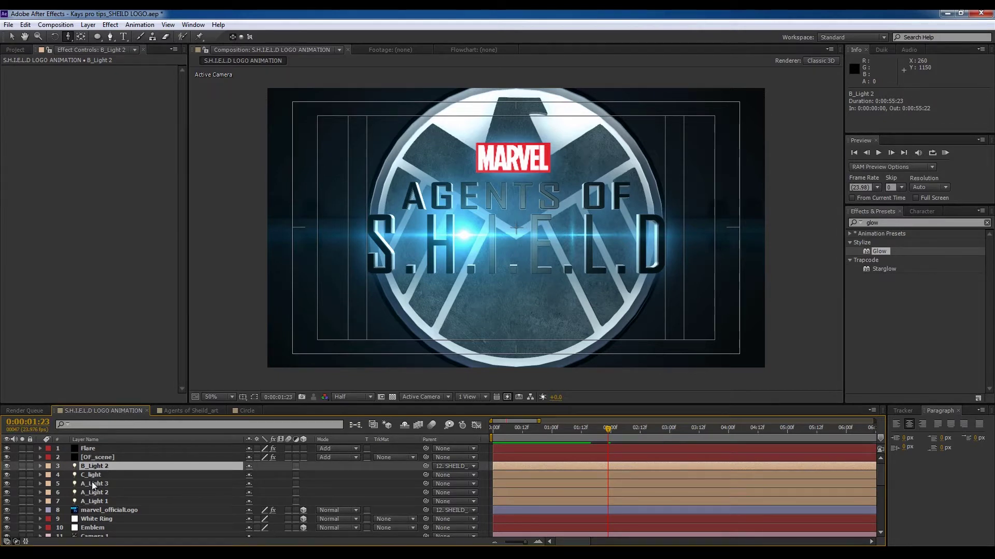
pyautogui.press('p')
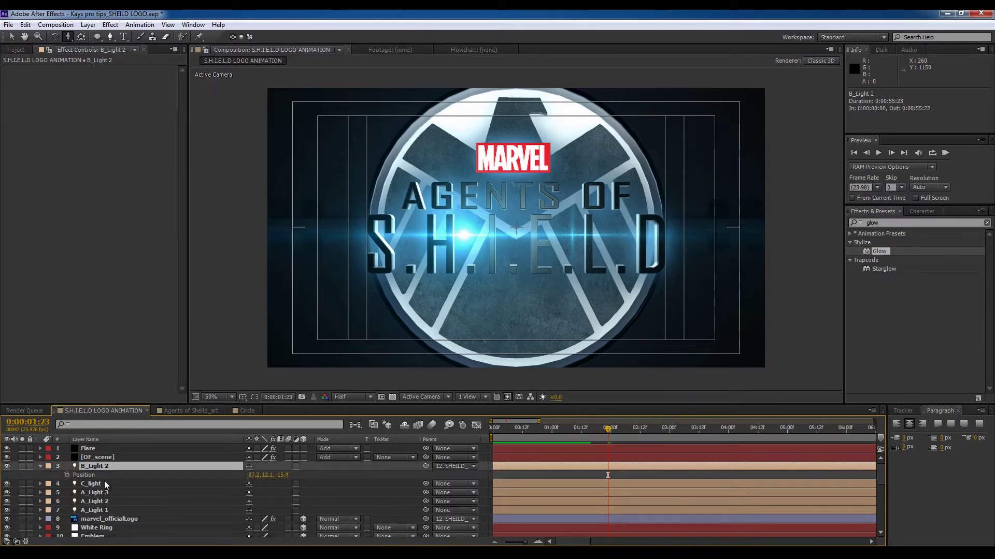
pyautogui.click(66, 475)
pyautogui.moveTo(608, 475); pyautogui.dragTo(518, 474)
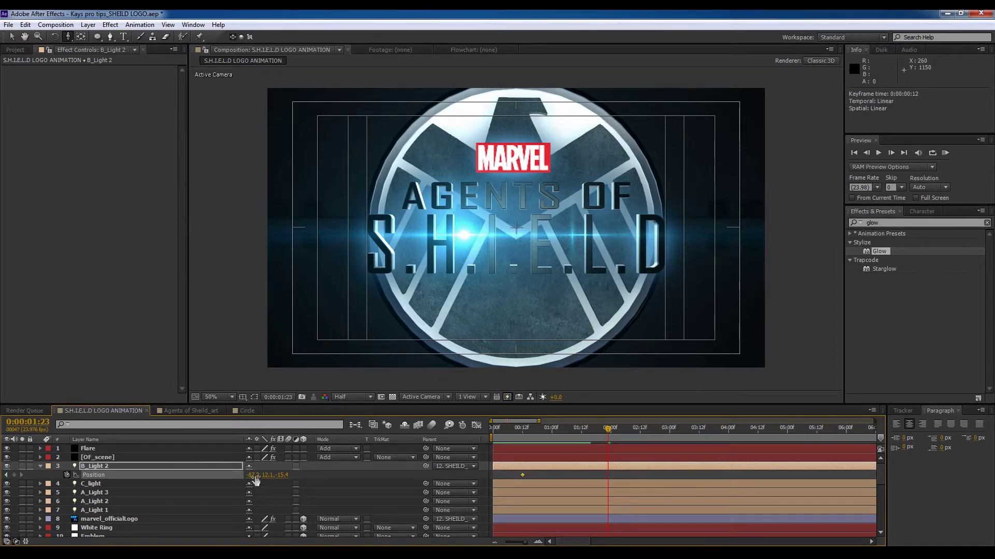
pyautogui.moveTo(258, 475); pyautogui.dragTo(262, 483)
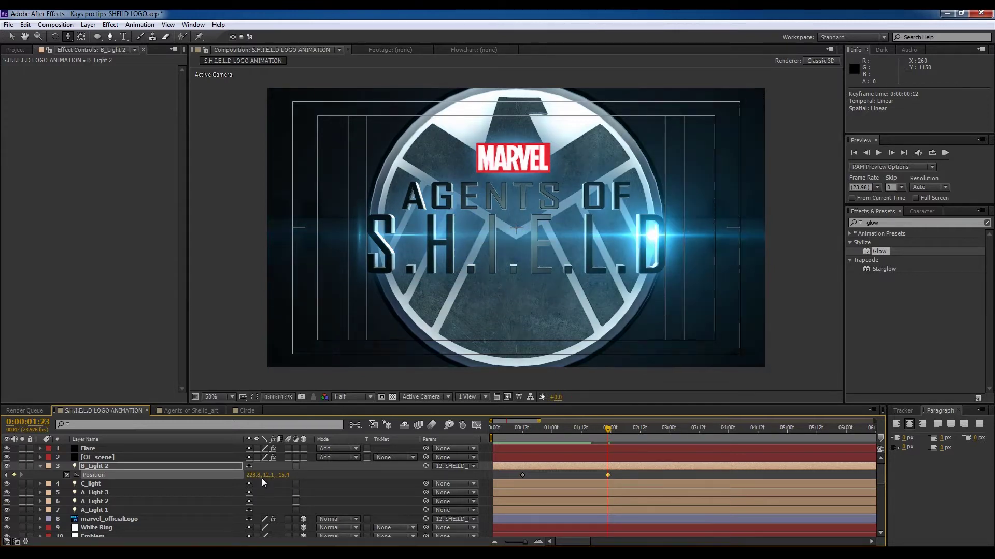
pyautogui.click(257, 475)
pyautogui.moveTo(607, 474); pyautogui.dragTo(794, 474)
# Step: Apply Easy Ease to both B_Light 2 Position keyframes and shift them so the first sits at 0:00:00:08
pyautogui.keyDown('shift'); pyautogui.click(523, 475); pyautogui.keyUp('shift')
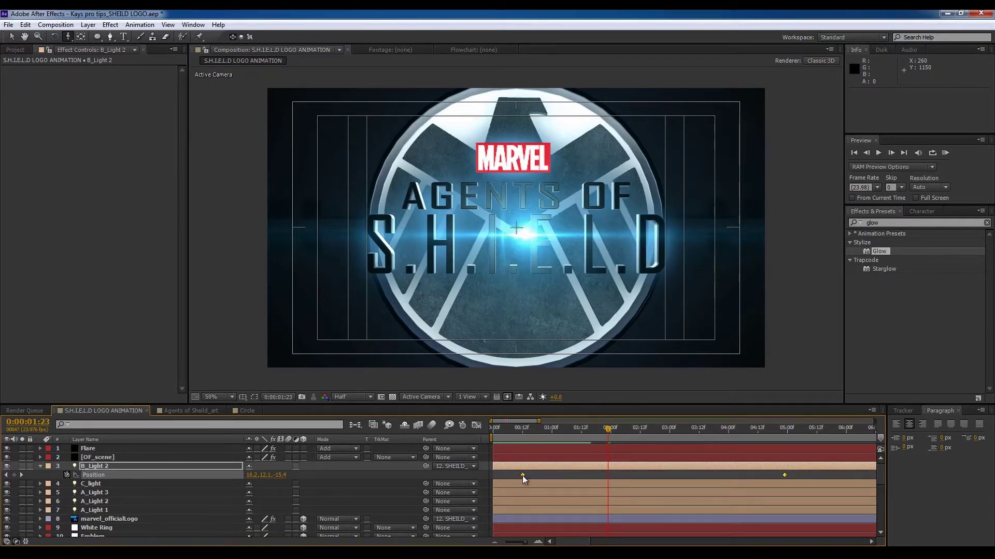
pyautogui.rightClick(522, 475)
pyautogui.moveTo(629, 469)
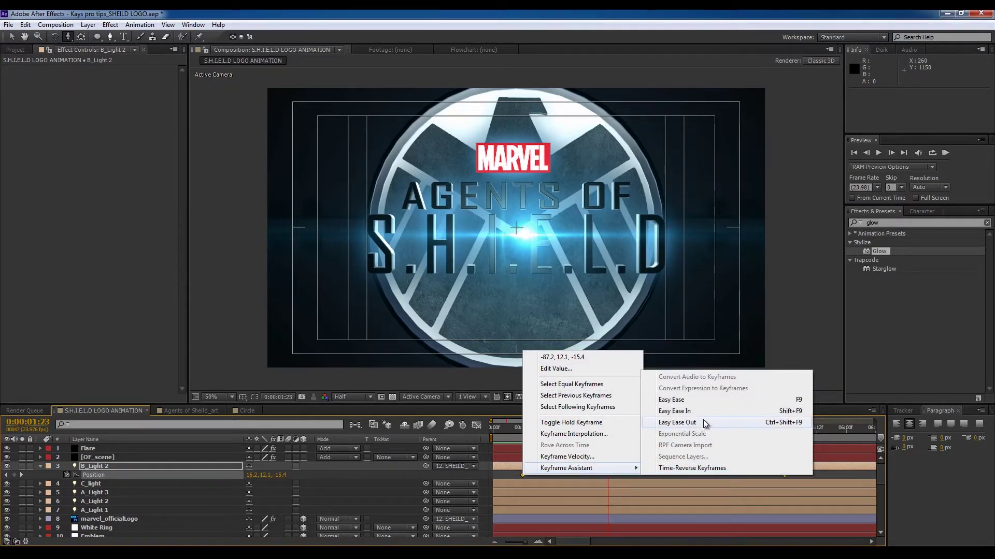
pyautogui.click(708, 401)
pyautogui.moveTo(523, 475); pyautogui.dragTo(512, 477)
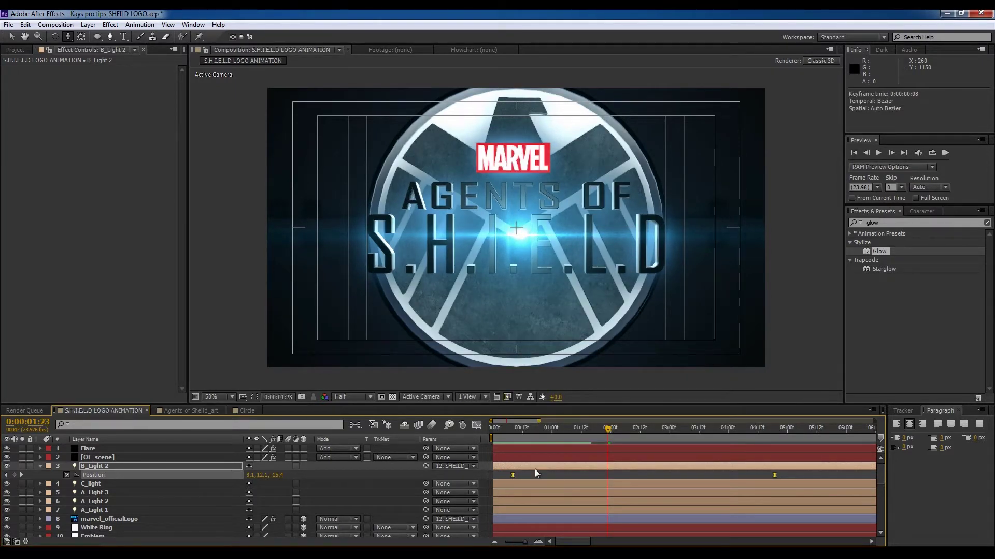
# Step: Start Brightness and Scale keyframes on the Flare layer and move them to 0:00:00:12
pyautogui.moveTo(532, 433); pyautogui.dragTo(555, 431)
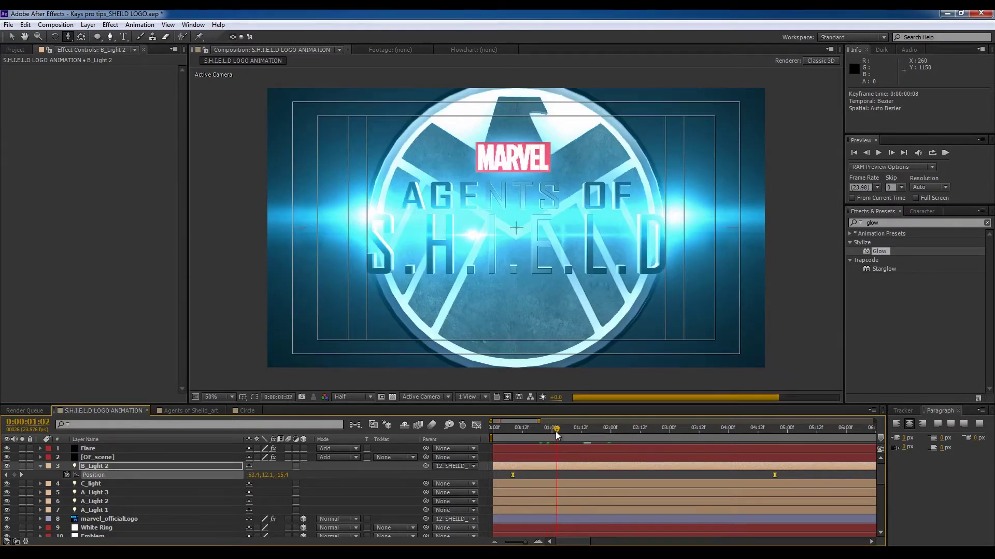
pyautogui.click(573, 467)
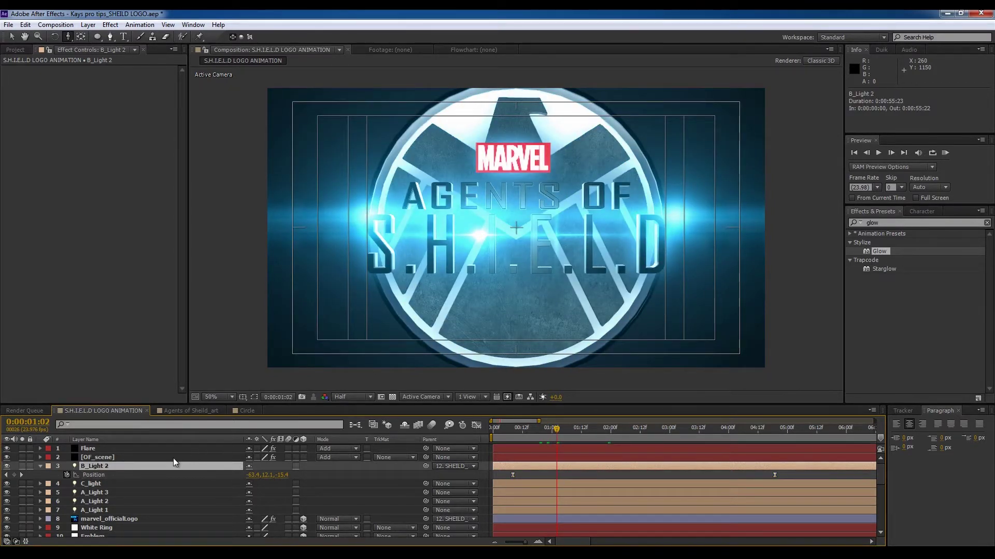
pyautogui.click(130, 449)
pyautogui.click(22, 95)
pyautogui.click(23, 87)
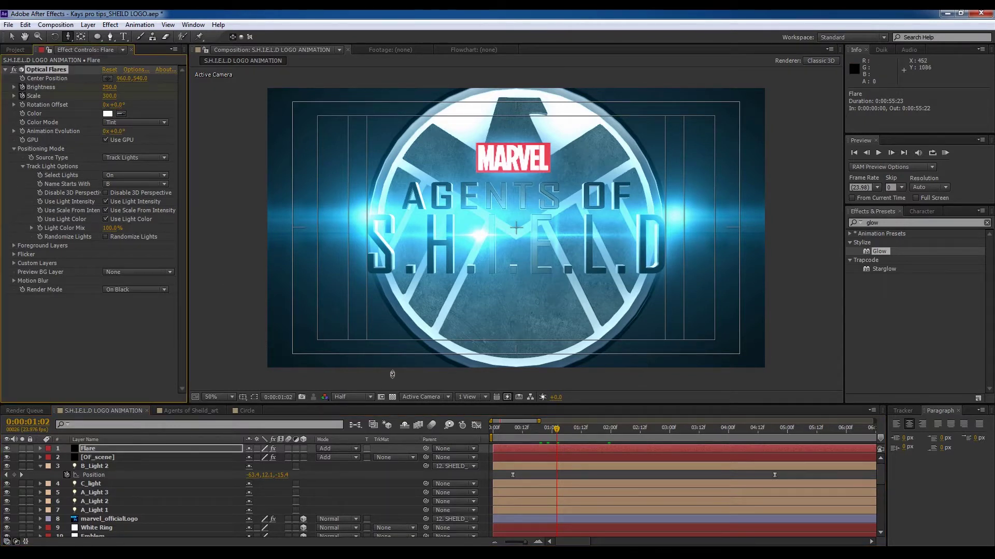
pyautogui.click(538, 469)
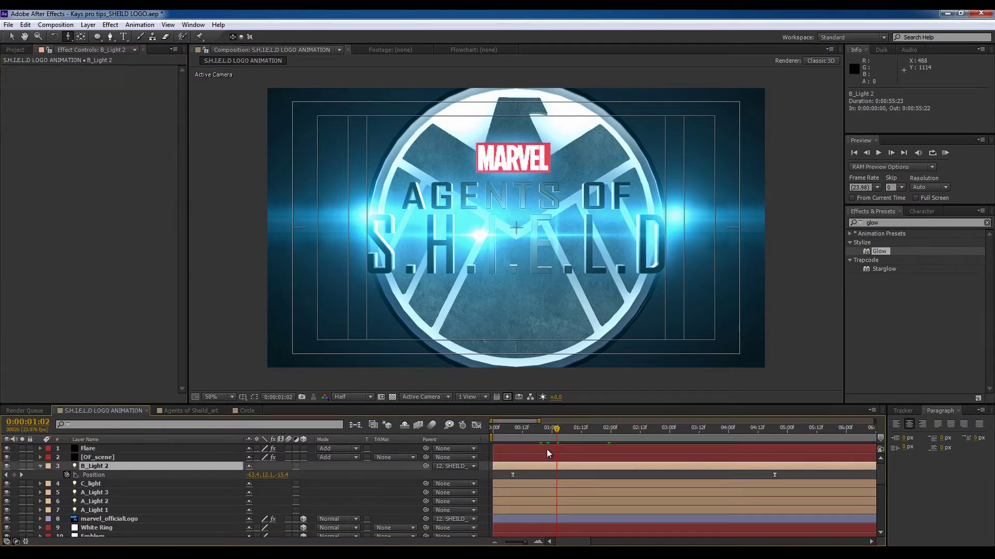
pyautogui.press('u')
pyautogui.moveTo(568, 469); pyautogui.dragTo(533, 475)
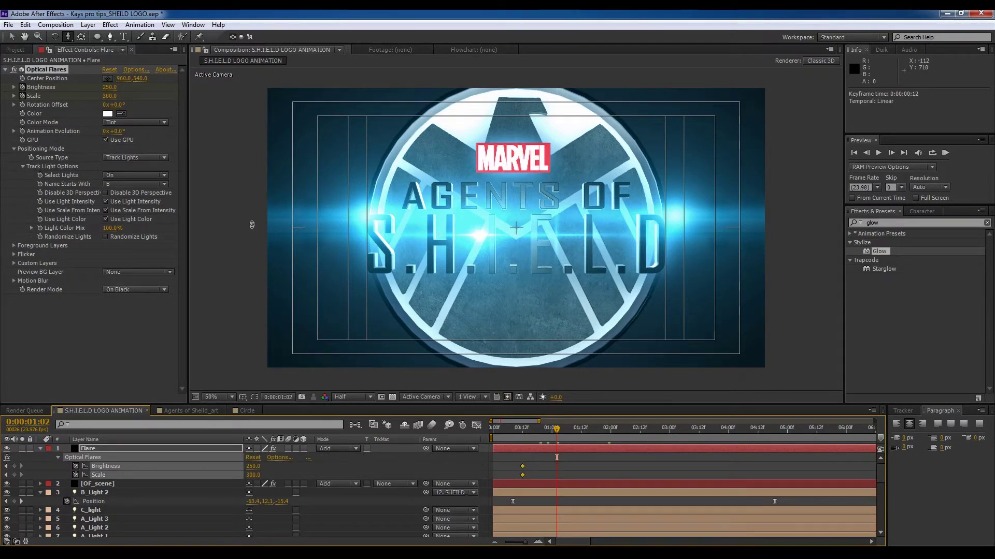
# Step: Add Flare keyframes with brightness 360 and scale 410, and move them to 0:00:01:09
pyautogui.click(115, 94)
pyautogui.moveTo(112, 88); pyautogui.dragTo(118, 97)
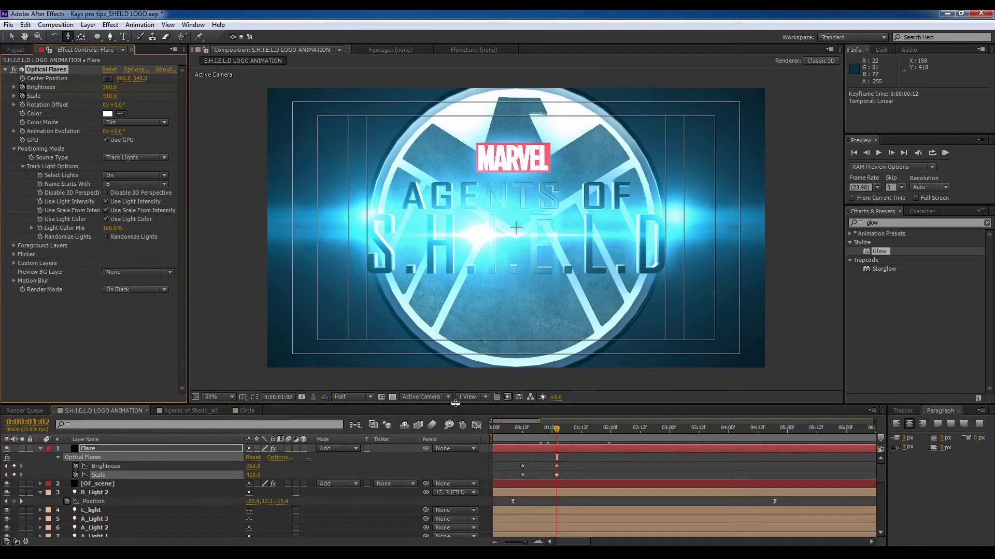
pyautogui.moveTo(589, 468)
pyautogui.mouseDown()
pyautogui.moveTo(551, 468)
pyautogui.moveTo(574, 468)
pyautogui.mouseUp()
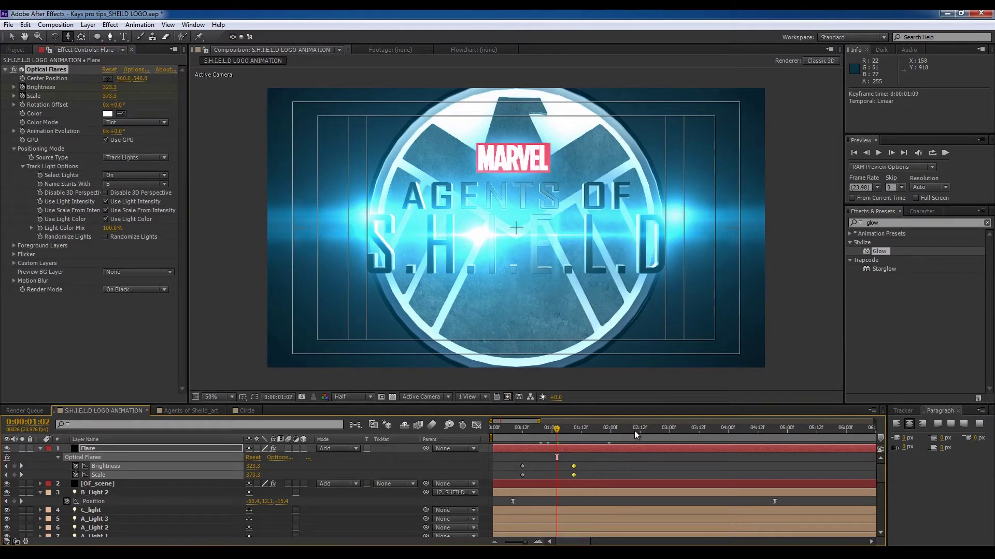
# Step: At 0:00:03:15, keyframe the Flare layer with a scale of 300 and a brightness of 350
pyautogui.moveTo(655, 432); pyautogui.dragTo(678, 433)
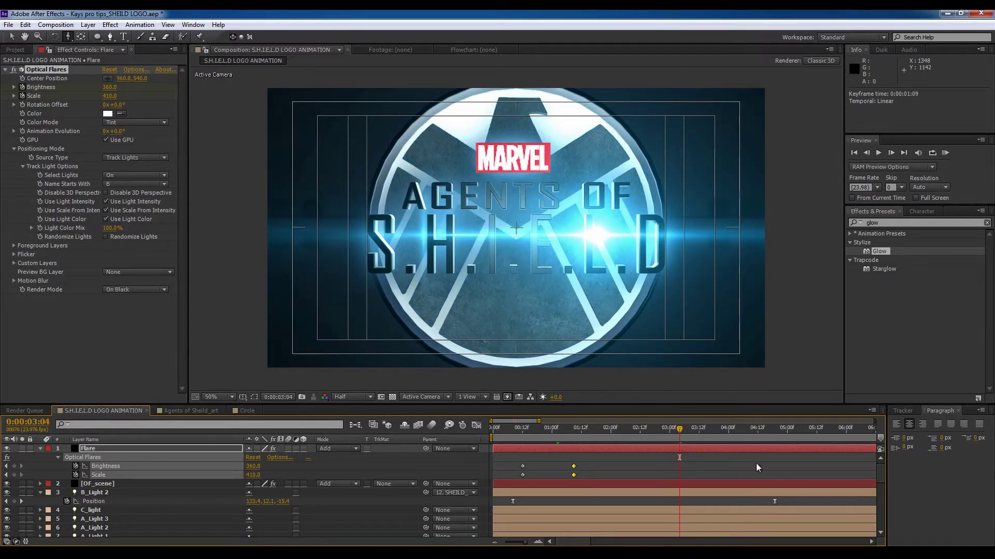
pyautogui.moveTo(682, 429); pyautogui.dragTo(708, 433)
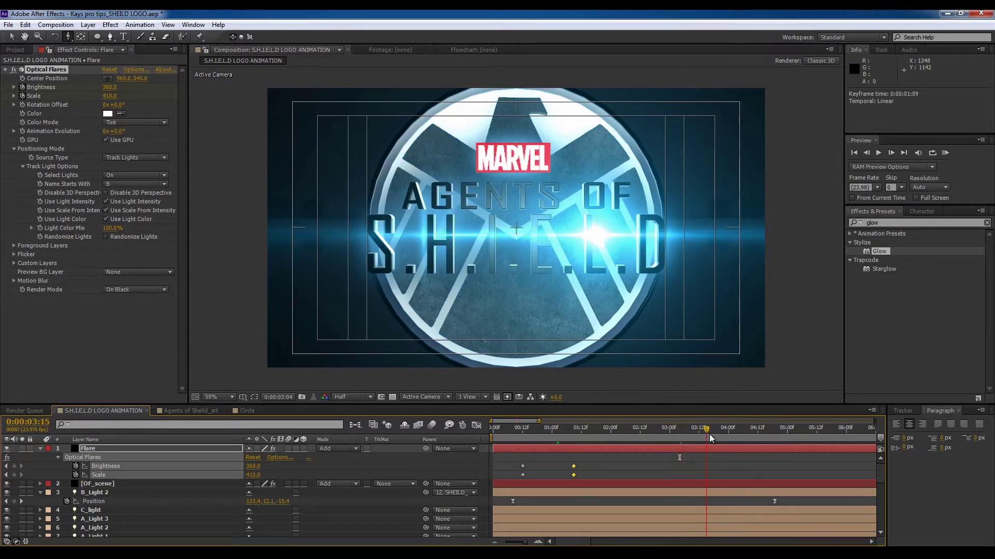
pyautogui.click(110, 96)
pyautogui.write('300')
pyautogui.press('Return')
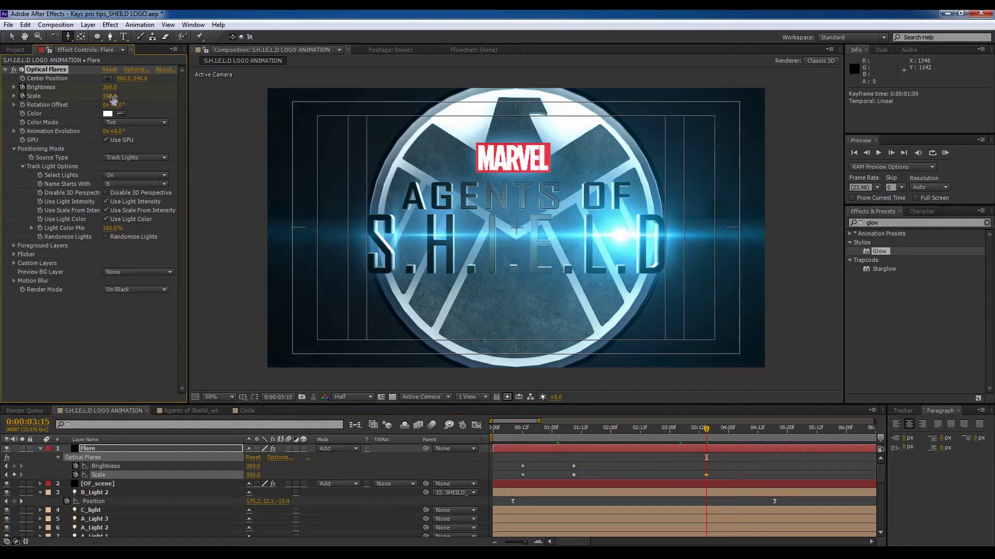
pyautogui.click(111, 87)
pyautogui.write('350')
pyautogui.press('Return')
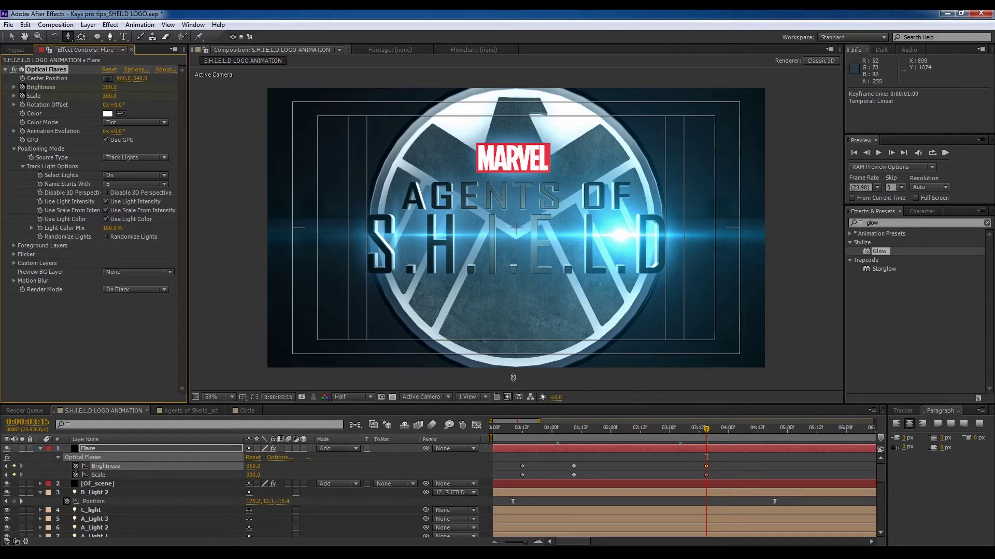
# Step: Apply Easy Ease to all Brightness and Scale keyframes on the Flare layer and run a RAM preview
pyautogui.moveTo(719, 463); pyautogui.dragTo(516, 480)
pyautogui.rightClick(520, 473)
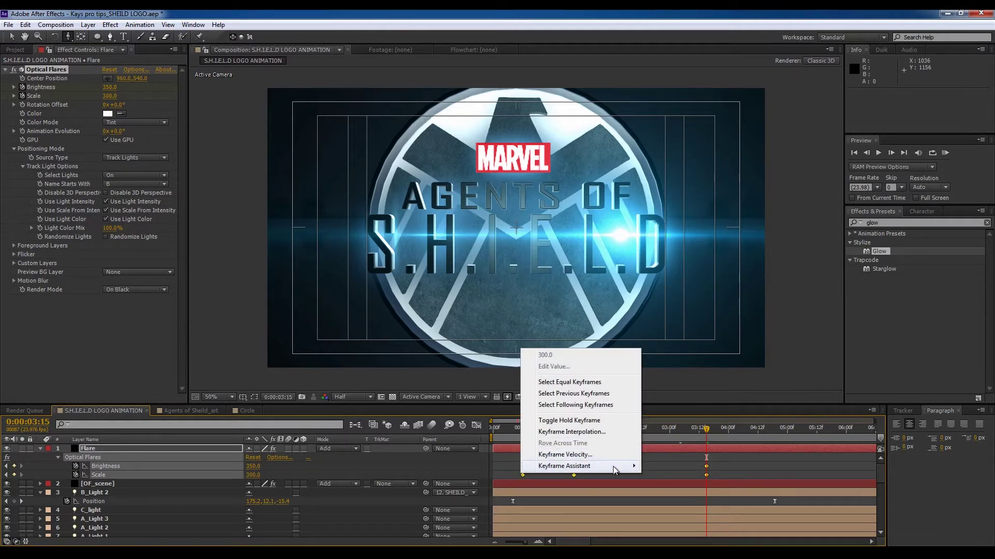
pyautogui.moveTo(613, 466)
pyautogui.click(678, 398)
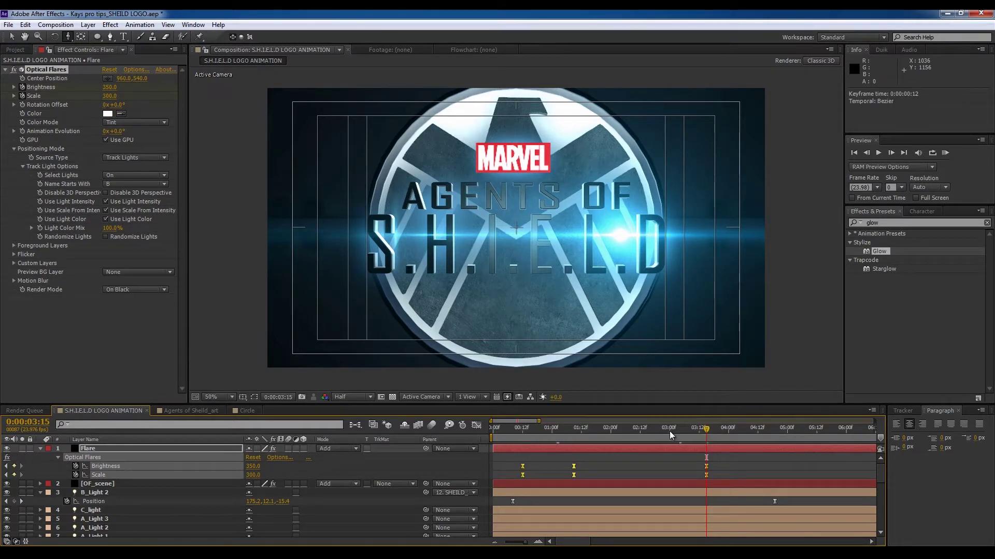
pyautogui.press('KP_0')
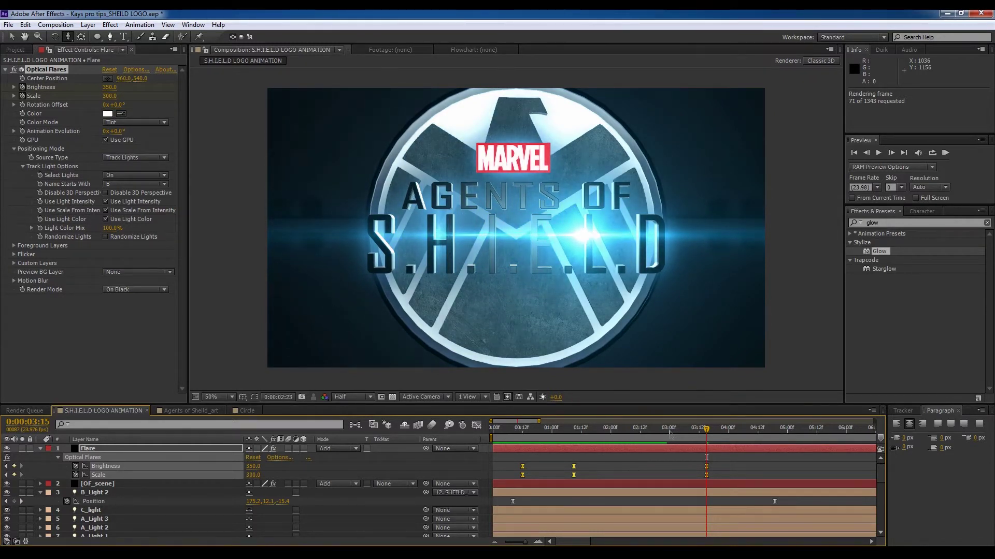
pyautogui.press('space')
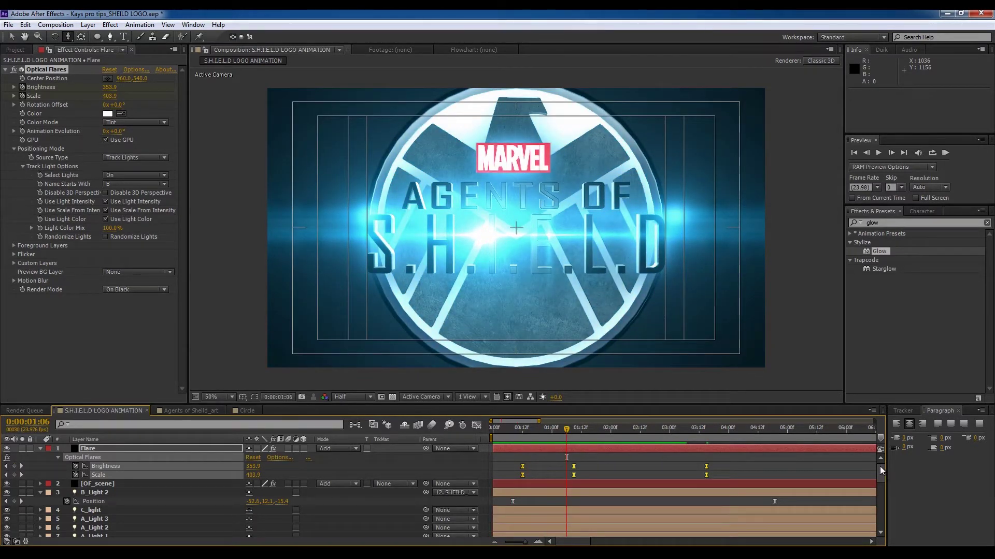
# Step: Collapse the Flare and B_Light 2 layers and bring the lower layers into view
pyautogui.click(40, 448)
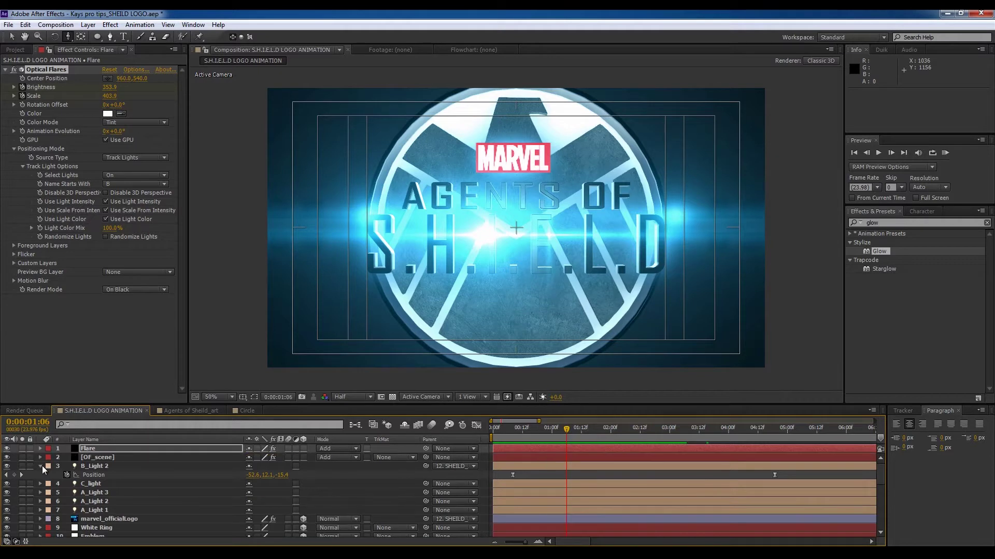
pyautogui.click(40, 466)
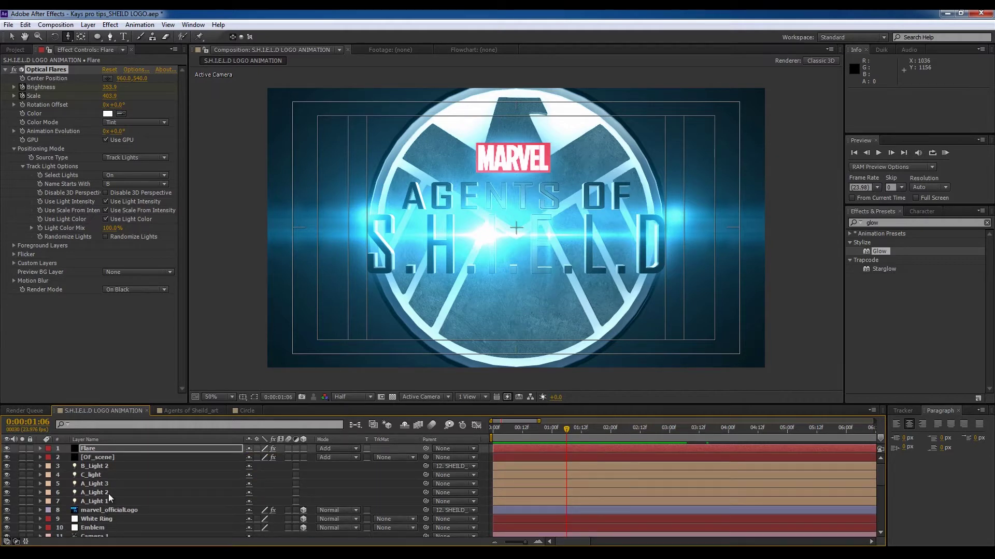
pyautogui.scroll(-3, 108, 493)
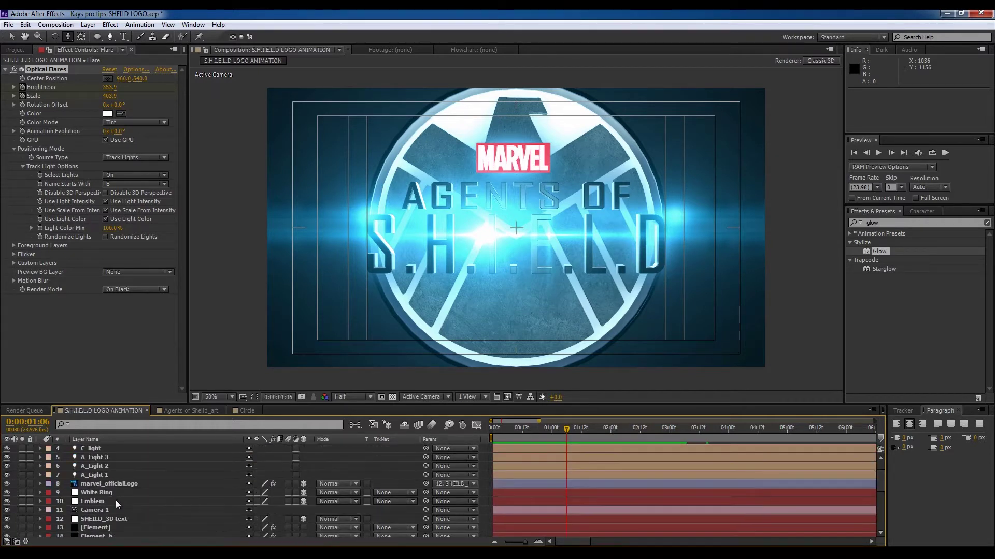
pyautogui.click(102, 511)
pyautogui.press('p')
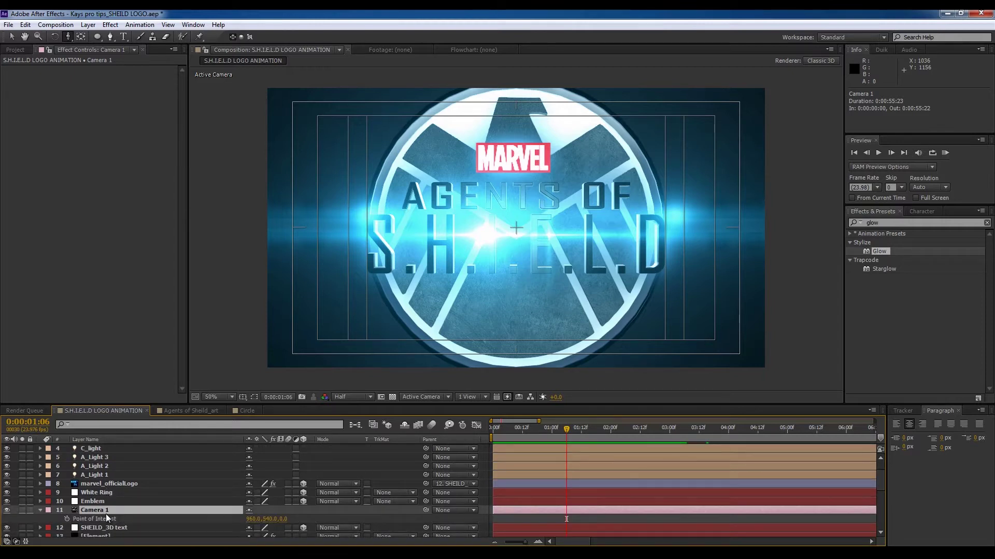
pyautogui.click(67, 519)
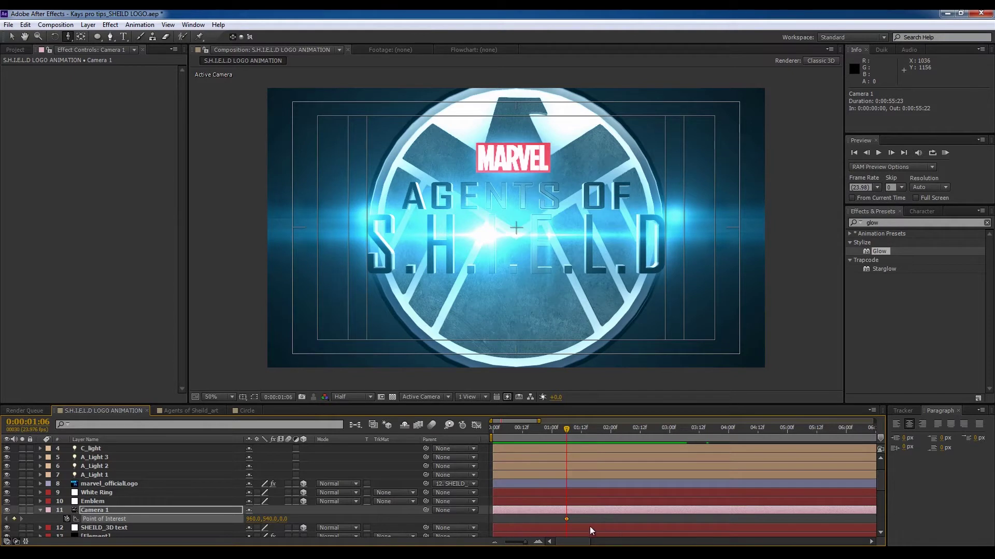
pyautogui.moveTo(566, 518); pyautogui.dragTo(550, 520)
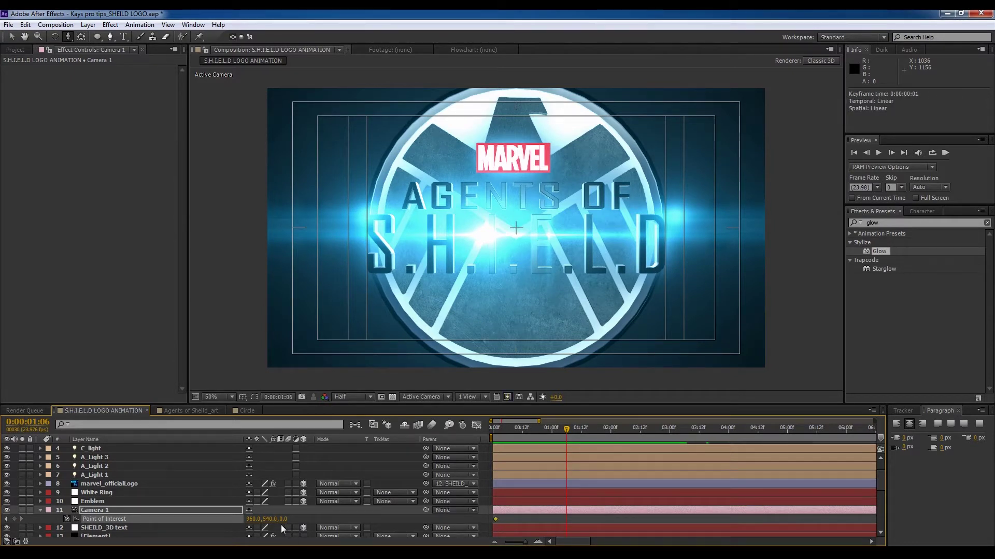
pyautogui.press('u')
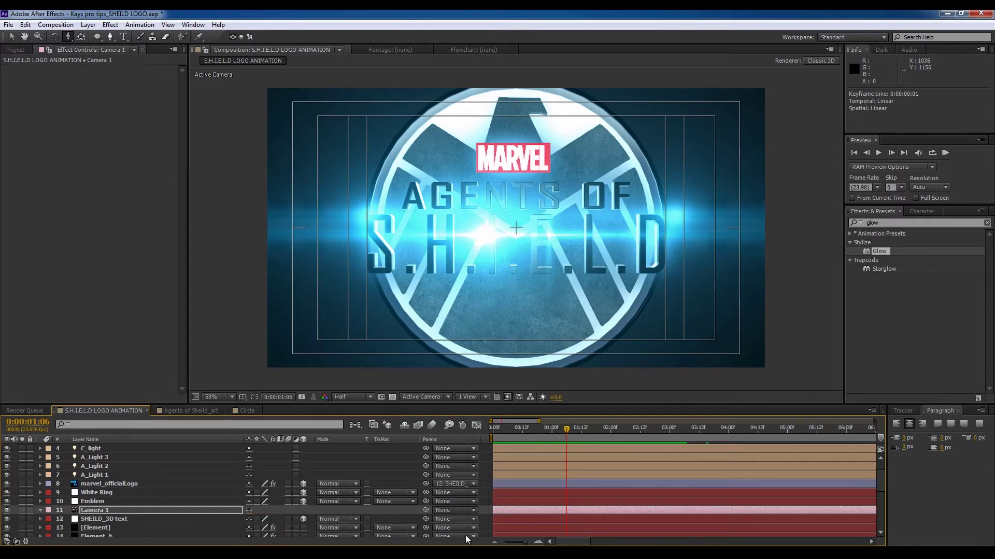
pyautogui.press('u')
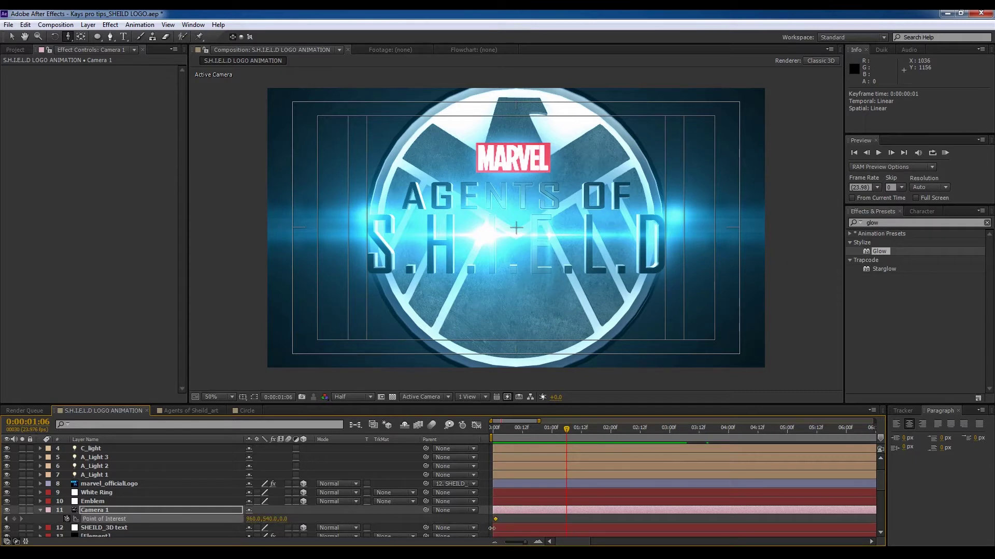
pyautogui.click(67, 518)
# Step: Keyframe Camera 1's Point of Interest and Position at 0:00:00:04, and add a Position keyframe with Z about -2250.8 at 0:00:03:23
pyautogui.hotkey('alt', 'shift', 'p')
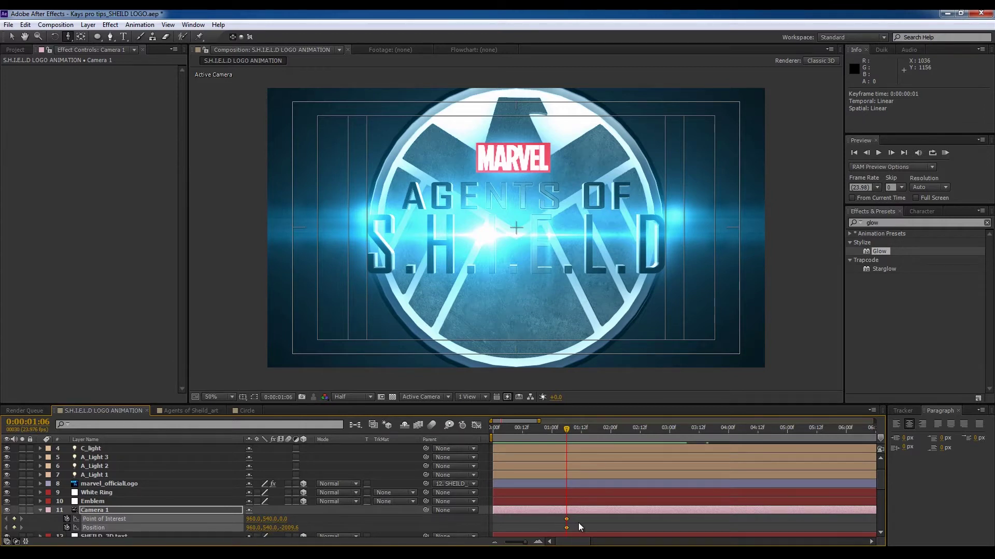
pyautogui.moveTo(565, 527); pyautogui.dragTo(502, 529)
pyautogui.moveTo(509, 371)
pyautogui.mouseDown()
pyautogui.moveTo(482, 361)
pyautogui.moveTo(540, 305)
pyautogui.mouseUp()
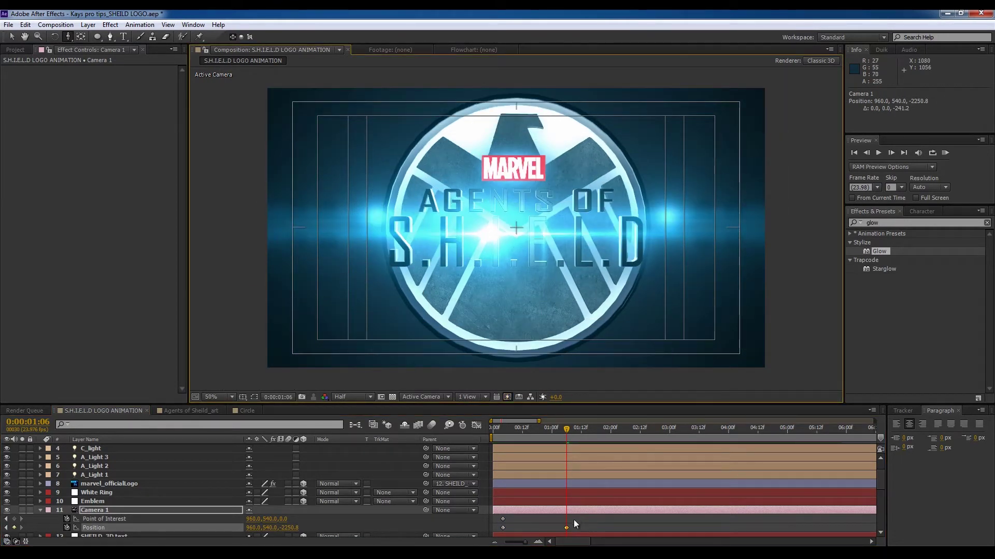
pyautogui.moveTo(566, 528); pyautogui.dragTo(734, 531)
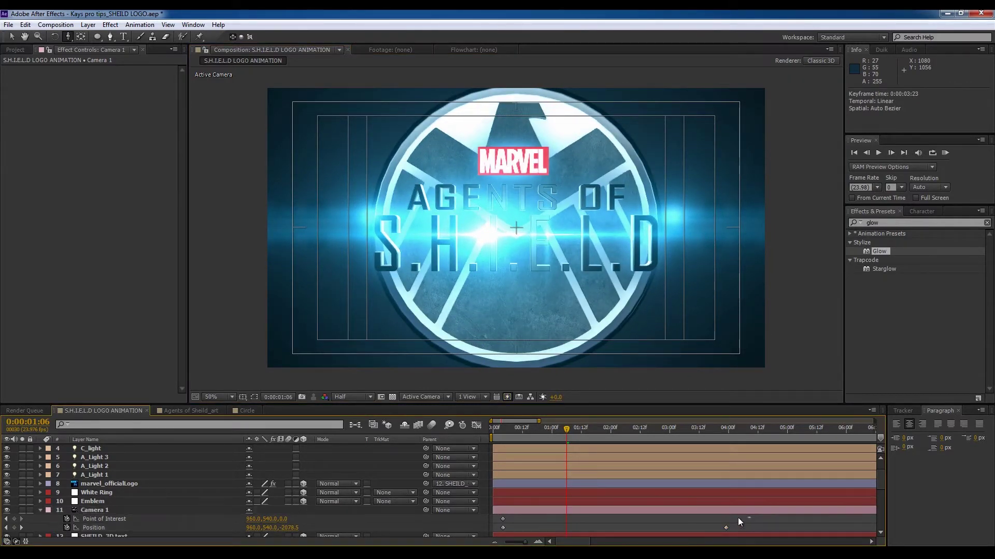
# Step: At 0:00:00:04, push Camera 1 in to a Z position of about -1747.4
pyautogui.moveTo(536, 526); pyautogui.dragTo(486, 529)
pyautogui.click(507, 431)
pyautogui.moveTo(506, 431); pyautogui.dragTo(503, 431)
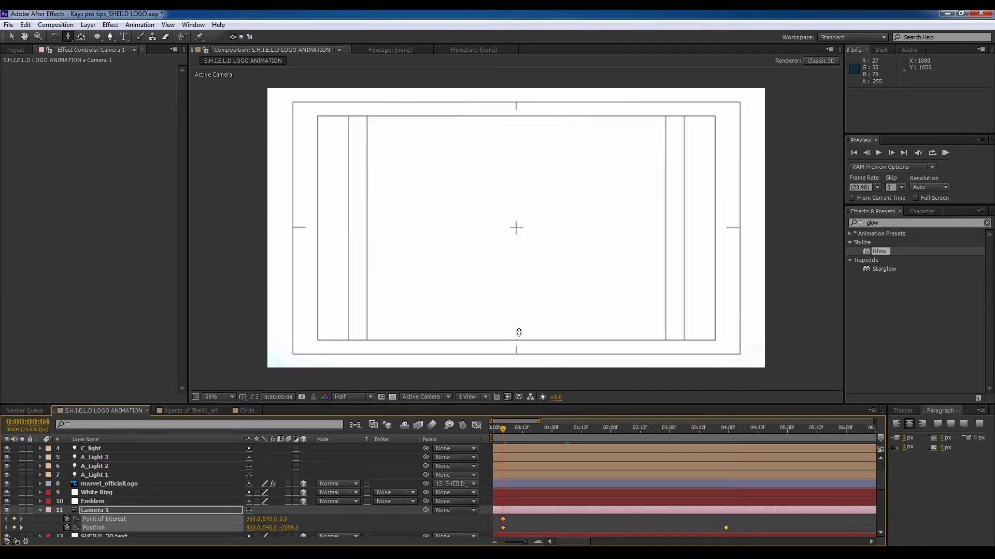
pyautogui.moveTo(520, 326); pyautogui.dragTo(519, 281)
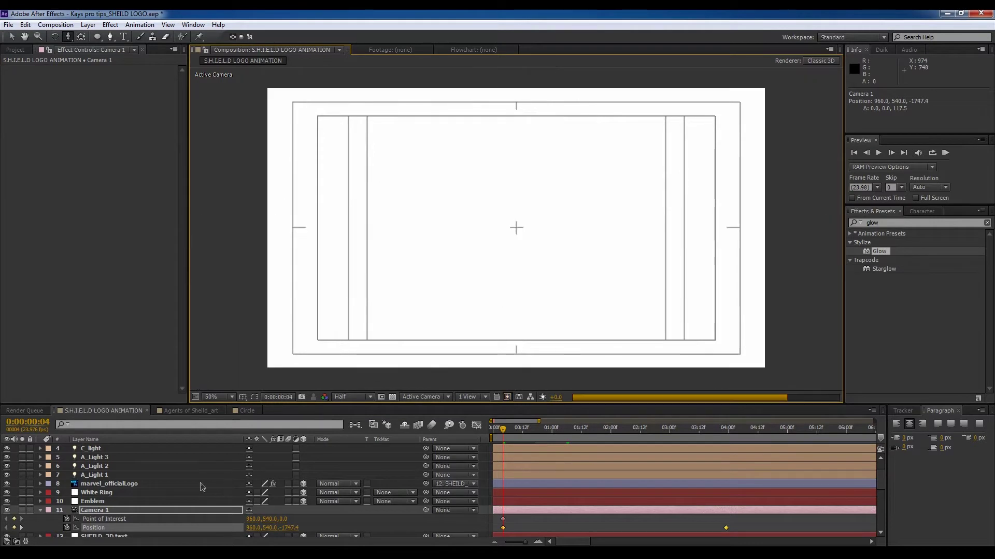
# Step: Apply Easy Ease to Camera 1's Point of Interest and Position keyframes and run a RAM preview
pyautogui.click(501, 528)
pyautogui.rightClick(502, 529)
pyautogui.moveTo(609, 522)
pyautogui.click(683, 458)
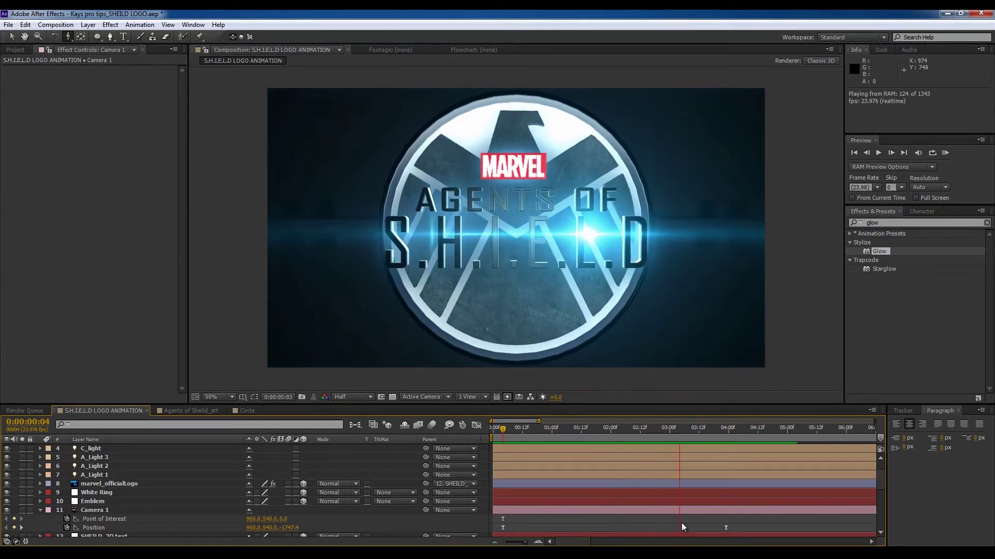
pyautogui.press('space')
# Step: Create a new adjustment layer and rename it CC
pyautogui.rightClick(604, 524)
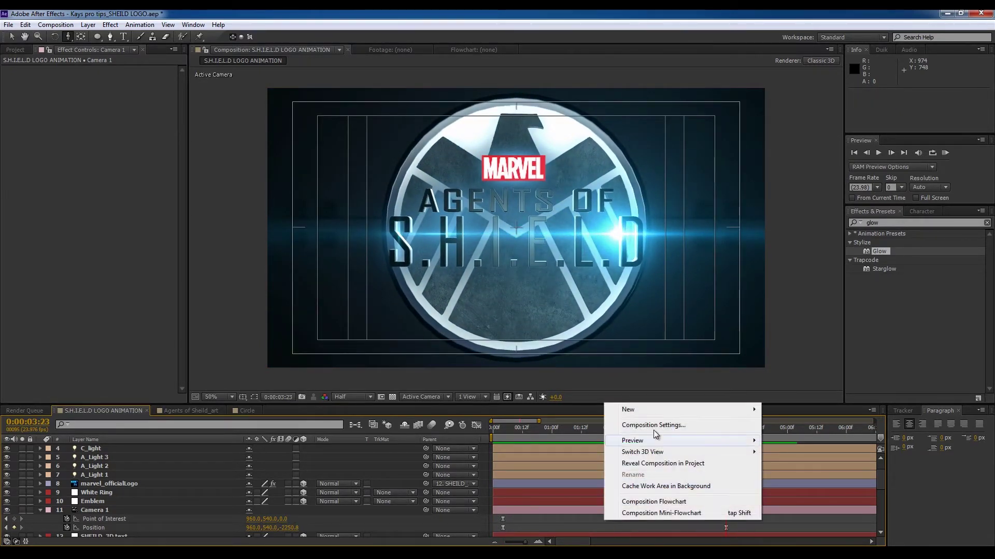
pyautogui.moveTo(666, 409)
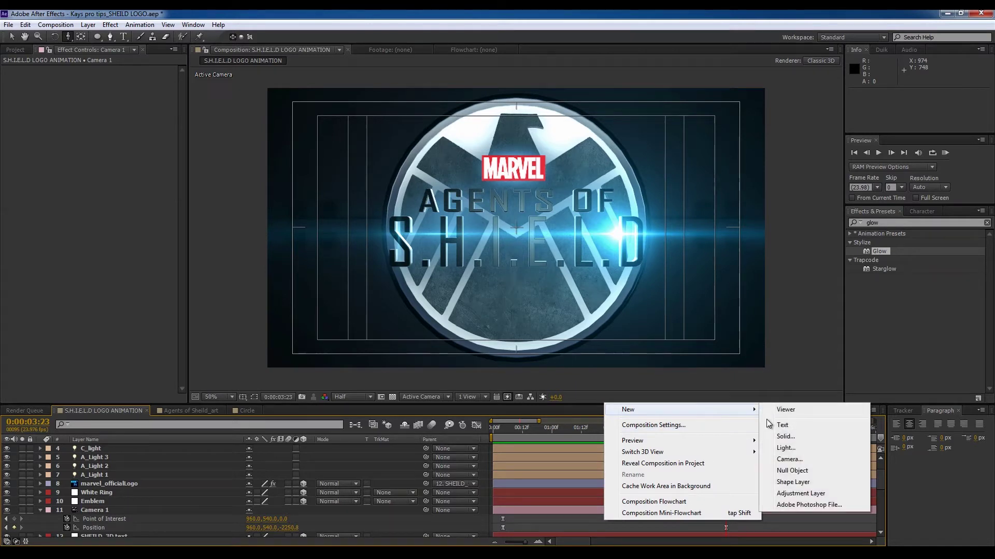
pyautogui.click(808, 493)
pyautogui.press('Return')
pyautogui.write('CC')
pyautogui.press('Return')
# Step: Apply the Curves effect to the CC layer and shape its RGB curve into a gentle S, with lower shadows and raised highlights
pyautogui.rightClick(125, 298)
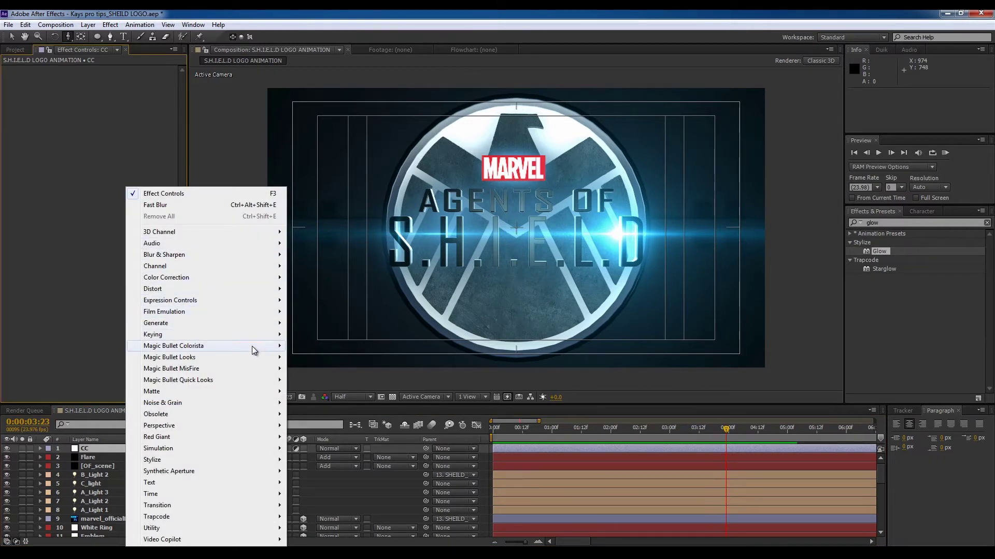
pyautogui.moveTo(259, 278)
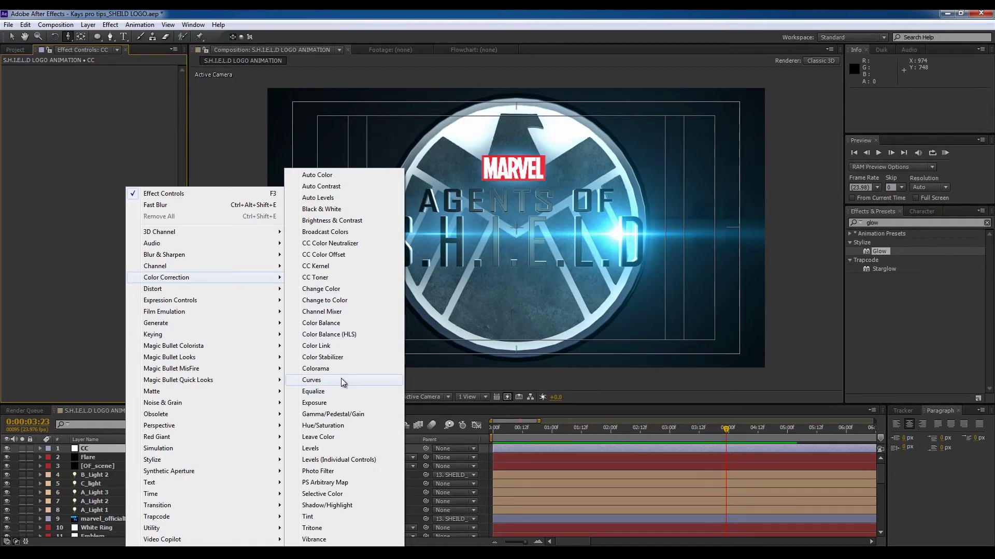
pyautogui.click(341, 381)
pyautogui.click(49, 166)
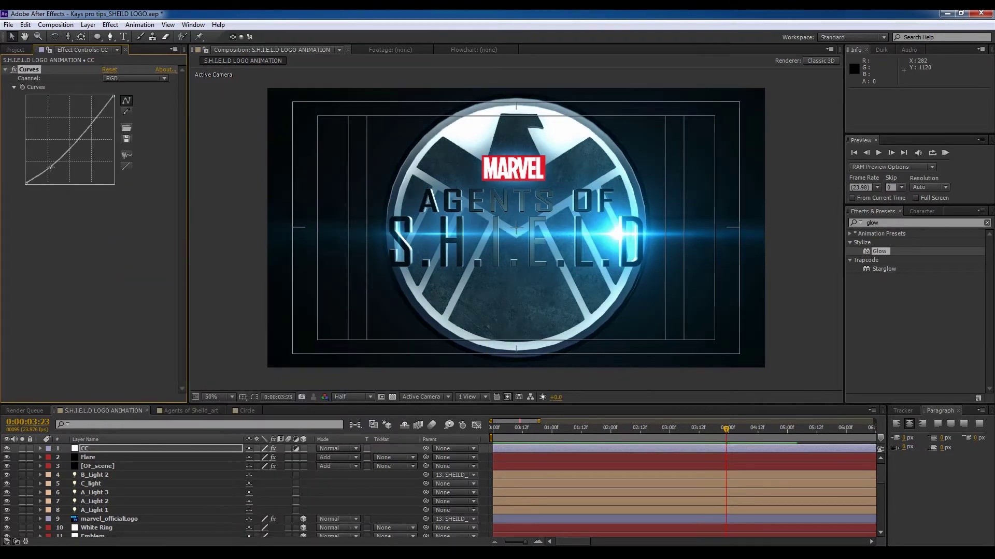
pyautogui.moveTo(94, 121); pyautogui.dragTo(89, 120)
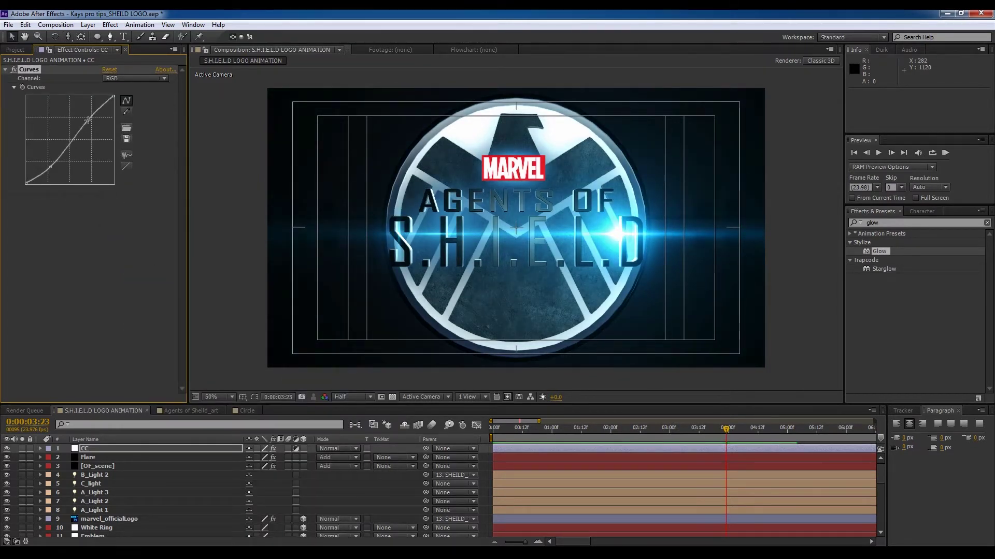
# Step: Add a control point just below the middle of the Blue channel curve and collapse the Curves effect
pyautogui.click(111, 79)
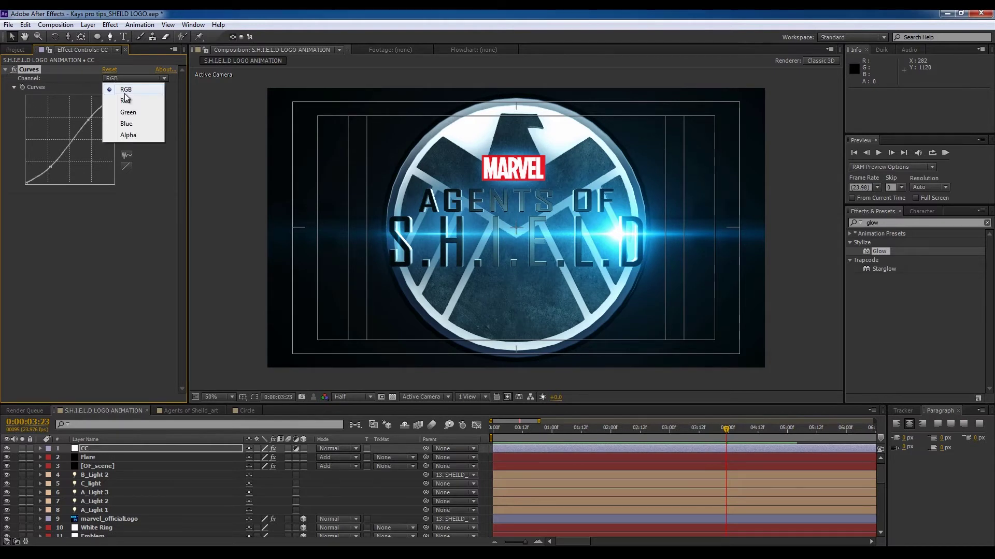
pyautogui.click(126, 124)
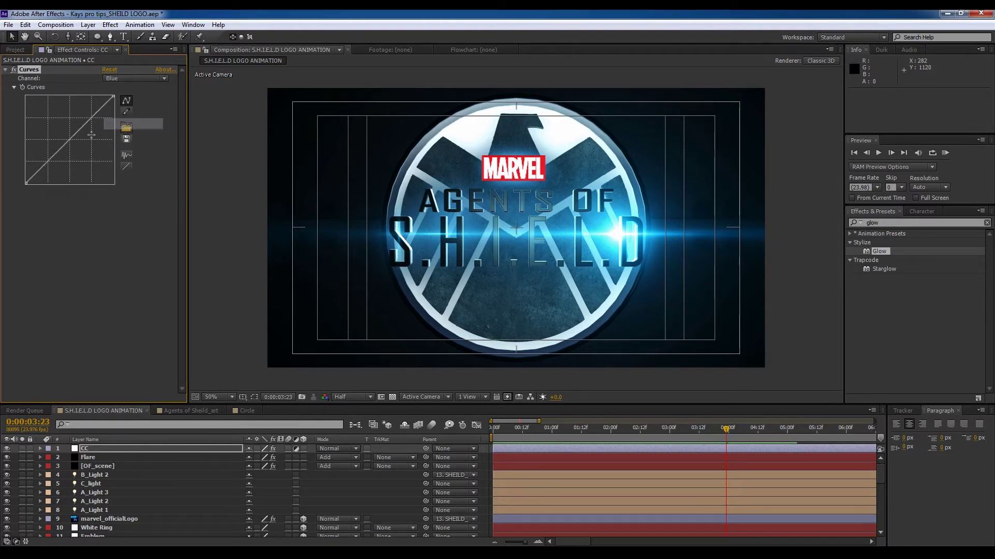
pyautogui.click(63, 144)
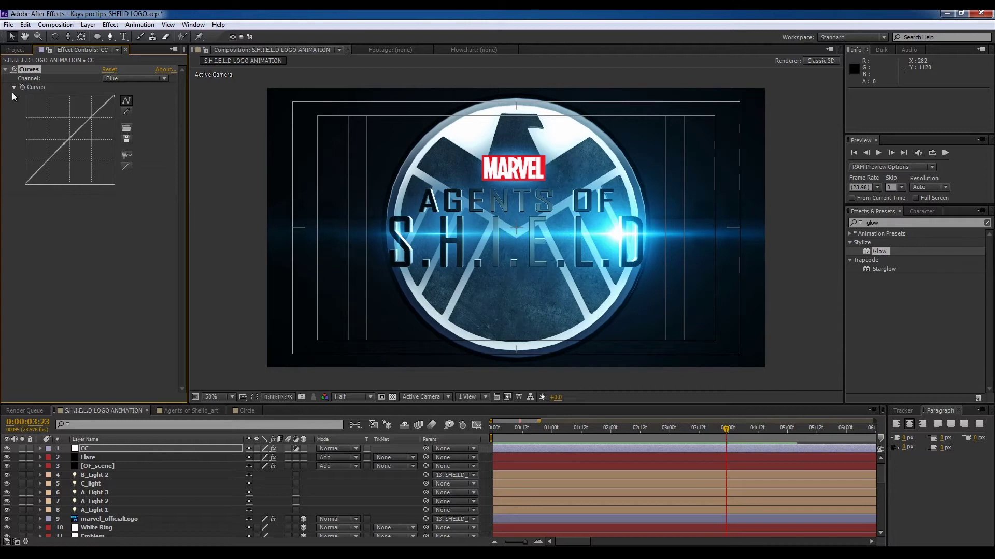
pyautogui.click(6, 70)
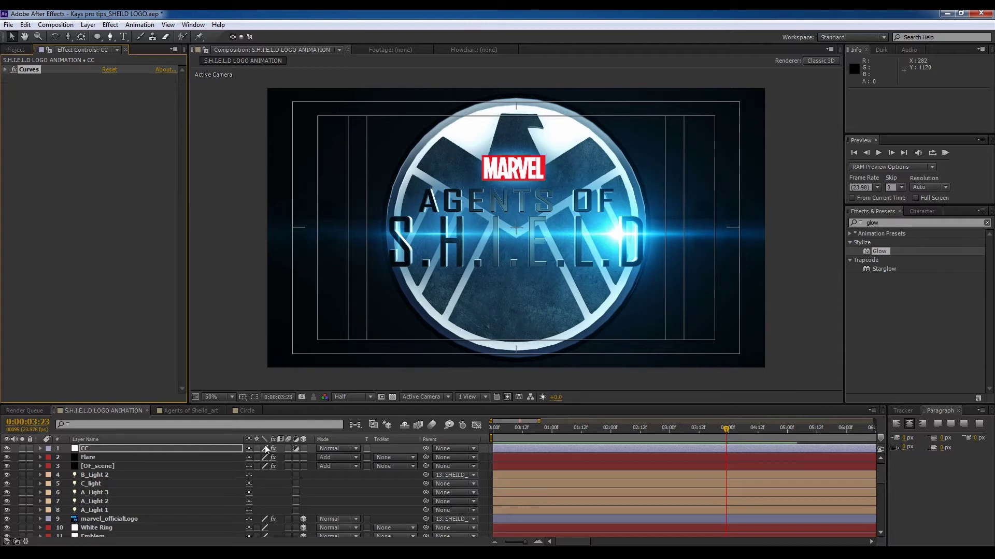
# Step: Create a black 1920 x 1080 px solid and give it an elliptical mask that fills the frame
pyautogui.rightClick(481, 458)
pyautogui.moveTo(566, 346)
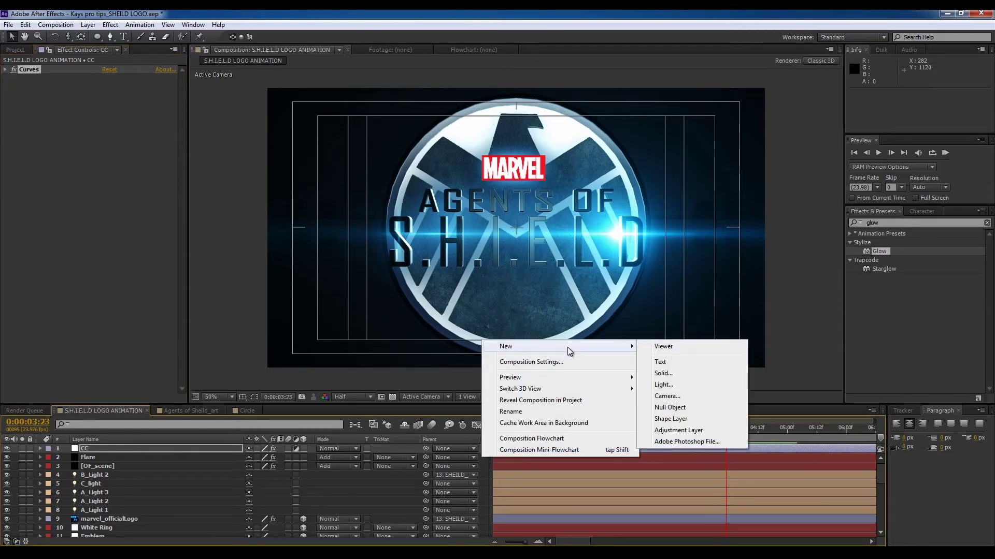
pyautogui.click(698, 375)
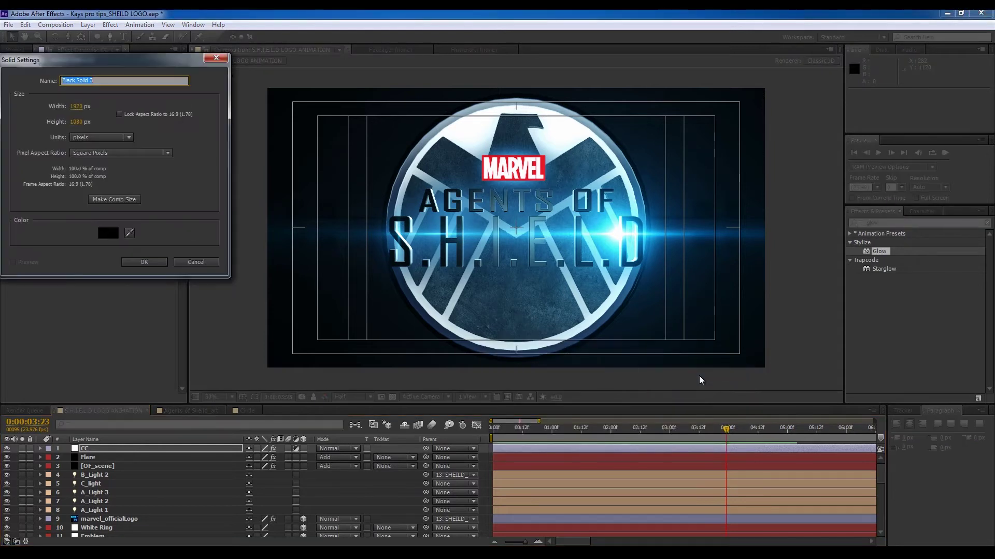
pyautogui.click(144, 262)
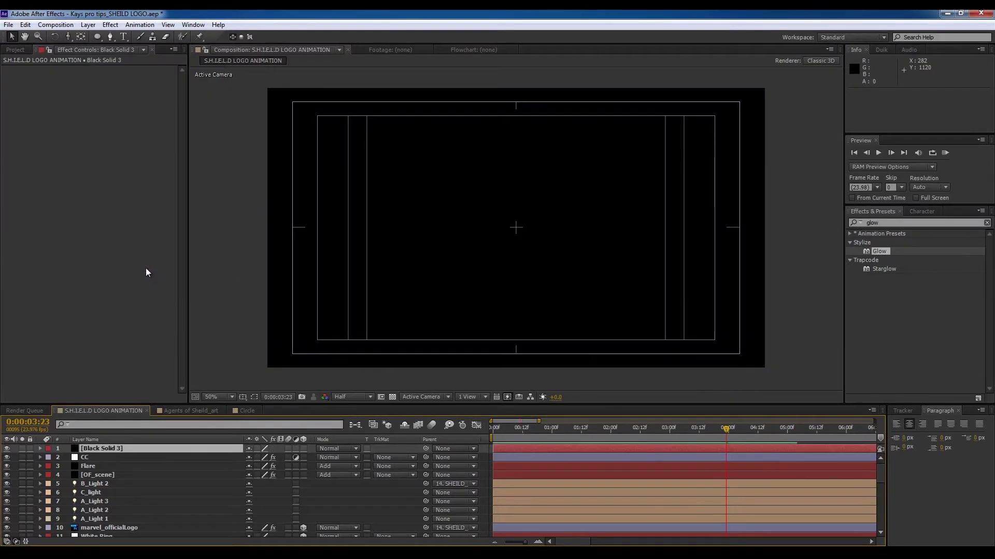
pyautogui.doubleClick(96, 37)
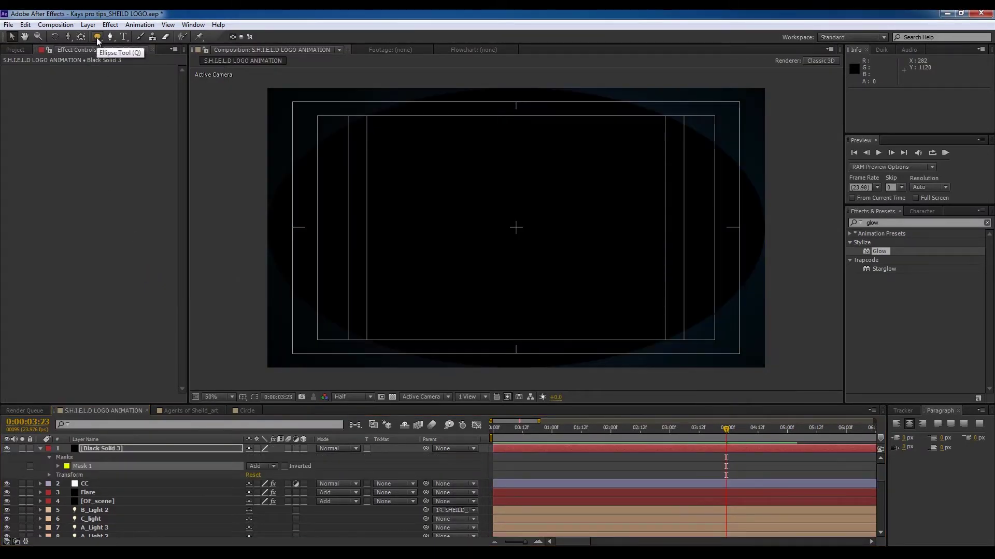
# Step: Set the black solid's ellipse mask to Subtract with a feather of 350 pixels
pyautogui.click(275, 466)
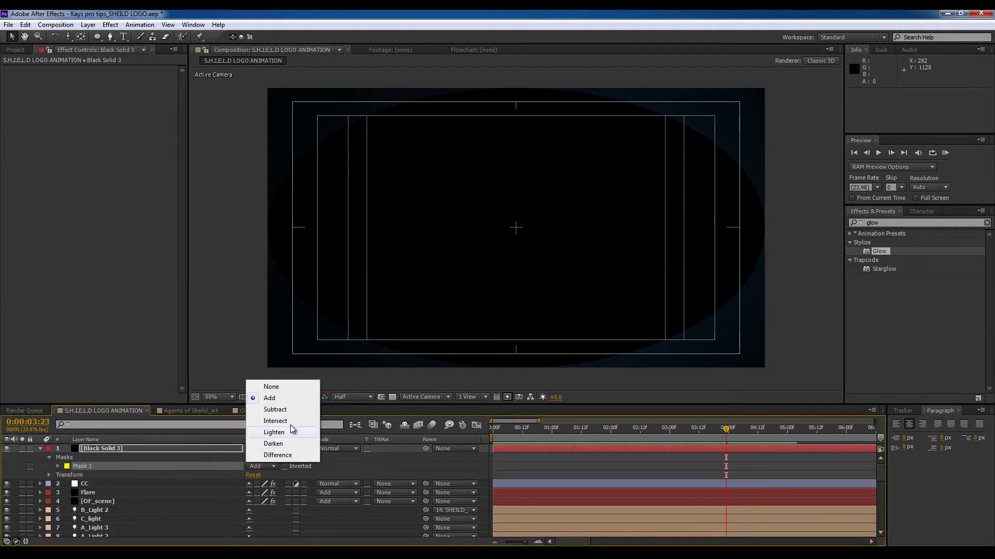
pyautogui.click(275, 410)
pyautogui.press('f')
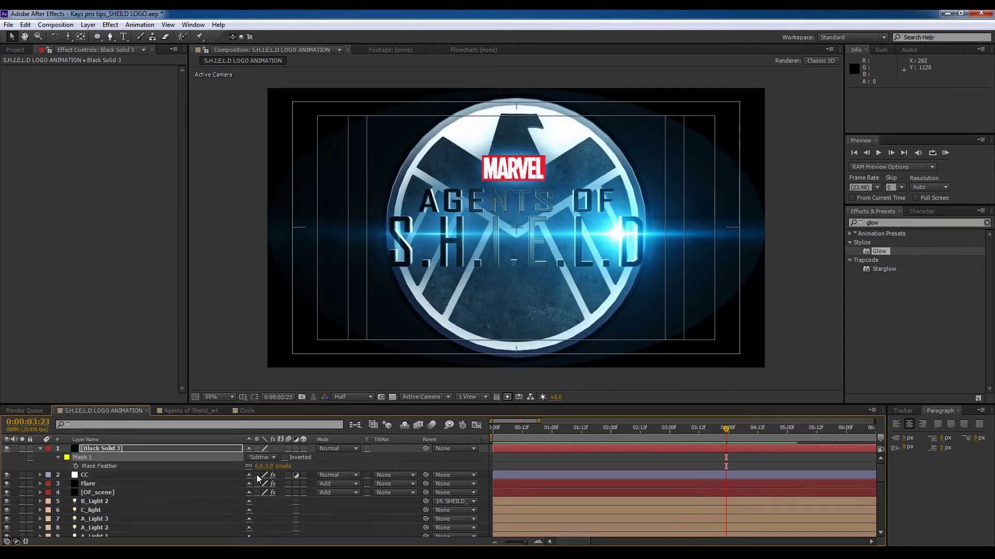
pyautogui.click(262, 467)
pyautogui.write('350')
pyautogui.press('Return')
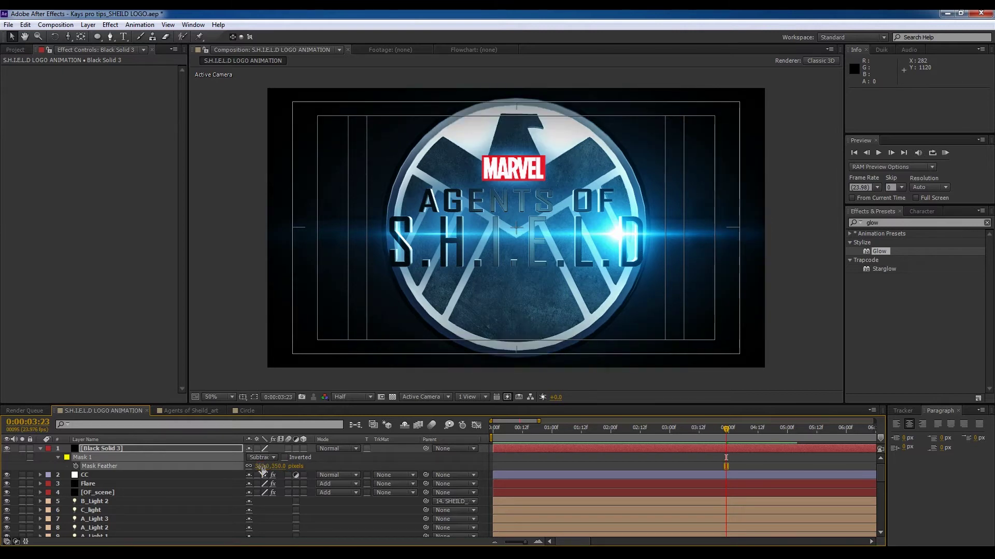
pyautogui.click(349, 463)
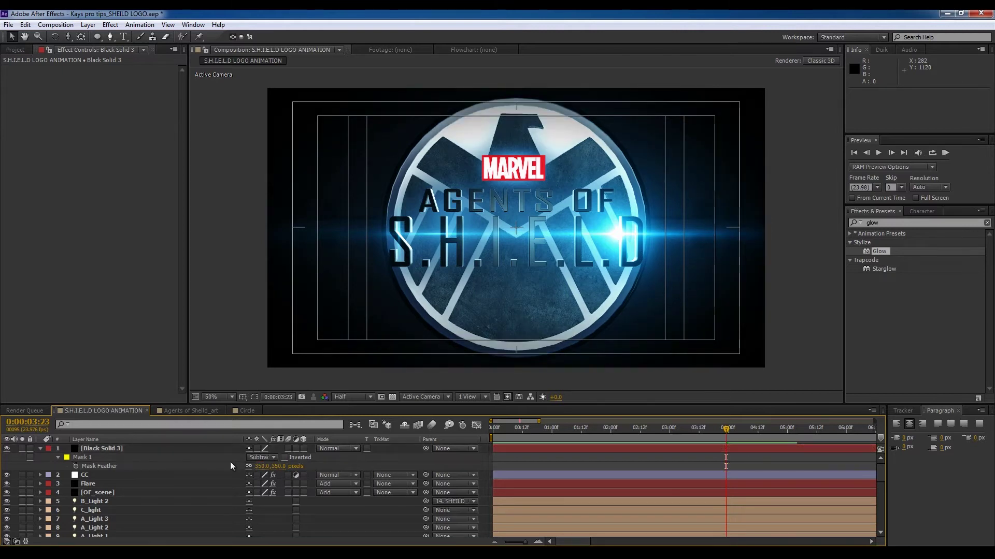
# Step: Keyframe the masked black solid's opacity at 100% at 0:00:00:11 and 0% at 0:00:00:00
pyautogui.click(142, 450)
pyautogui.moveTo(512, 431); pyautogui.dragTo(519, 431)
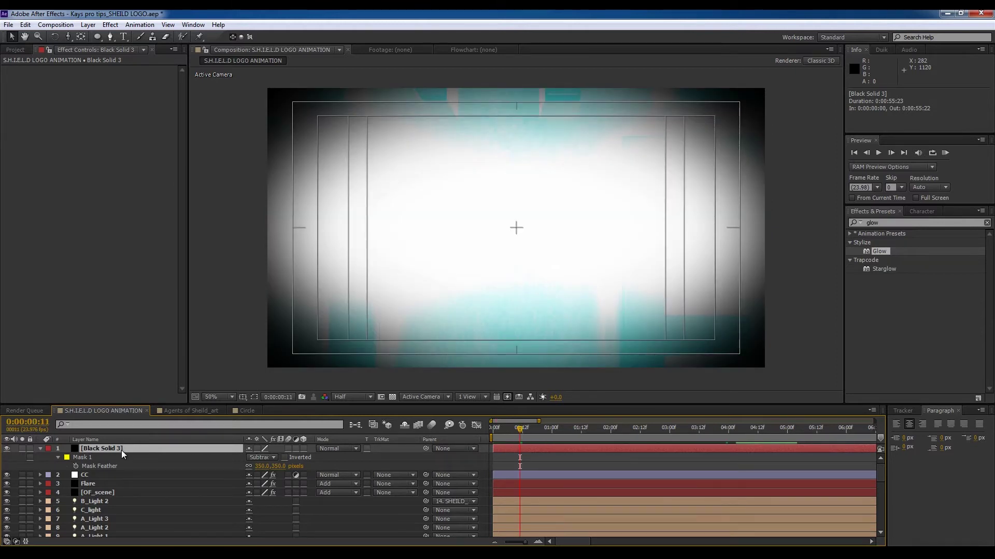
pyautogui.press('t')
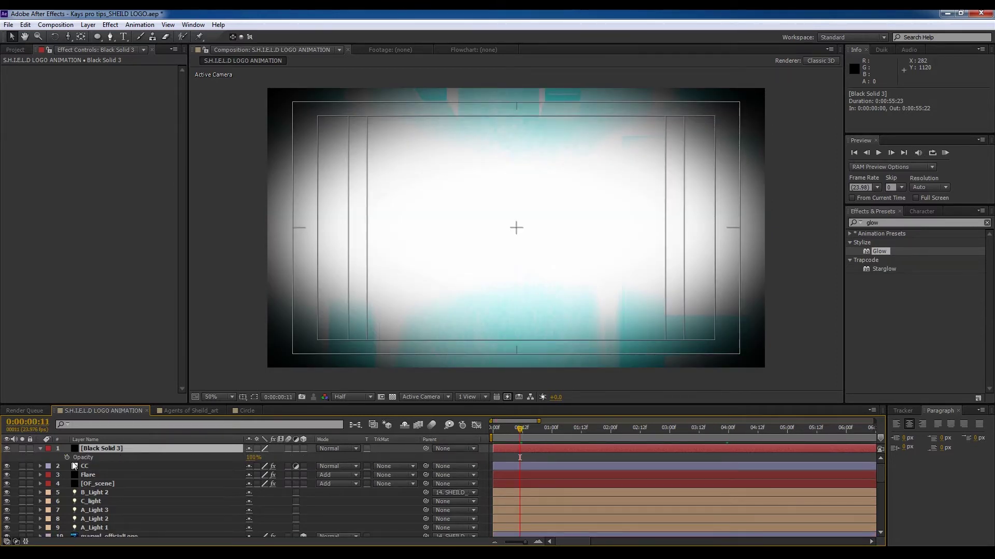
pyautogui.click(67, 458)
pyautogui.moveTo(516, 435); pyautogui.dragTo(493, 431)
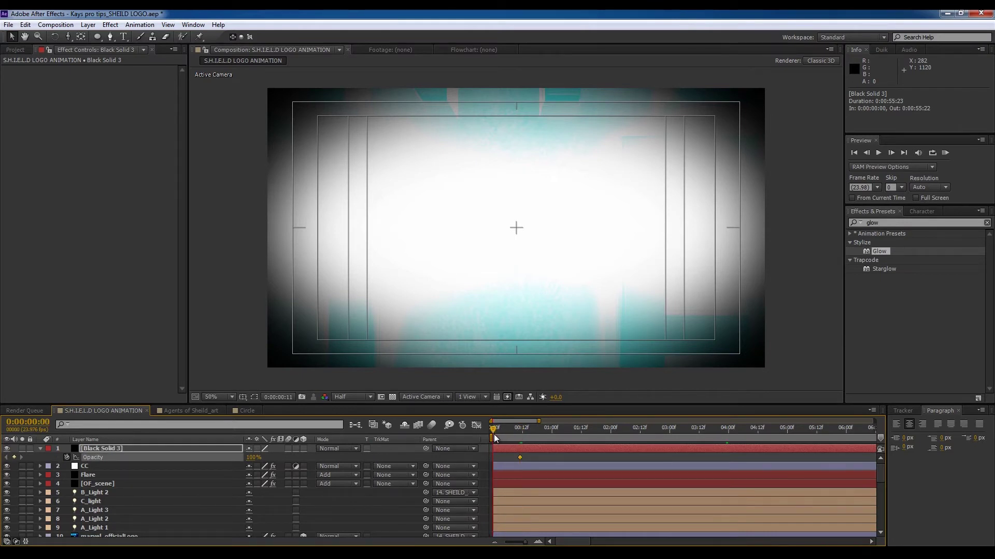
pyautogui.moveTo(254, 457); pyautogui.dragTo(254, 457)
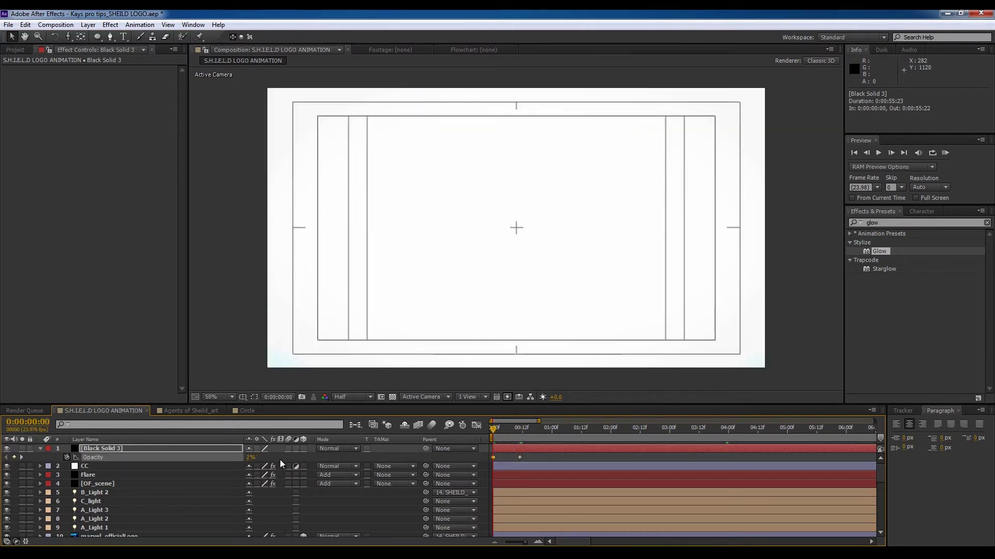
pyautogui.click(249, 461)
pyautogui.moveTo(249, 461); pyautogui.dragTo(211, 462)
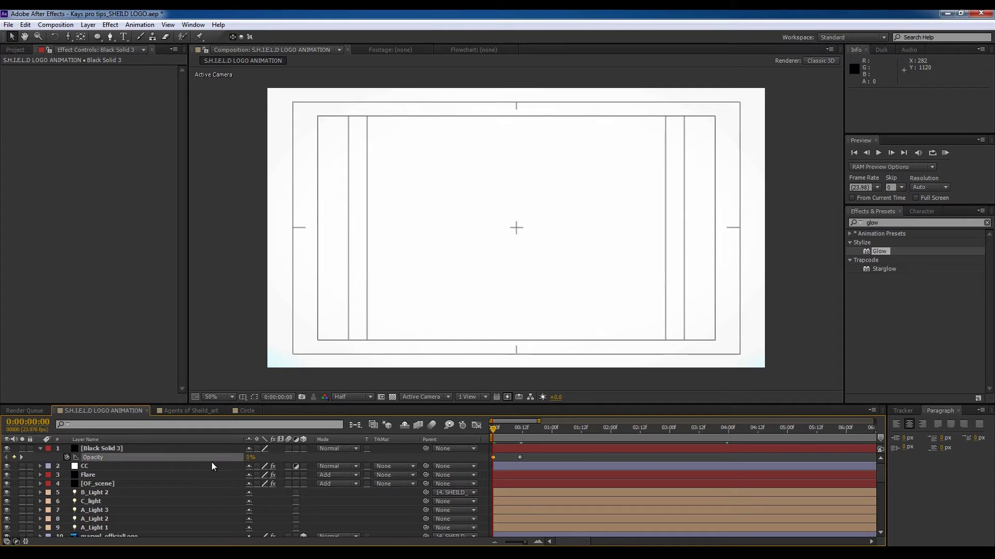
# Step: Apply Easy Ease to both opacity keyframes of the black solid and shift them so the first falls at 0:00:01:00
pyautogui.click(520, 457)
pyautogui.rightClick(493, 457)
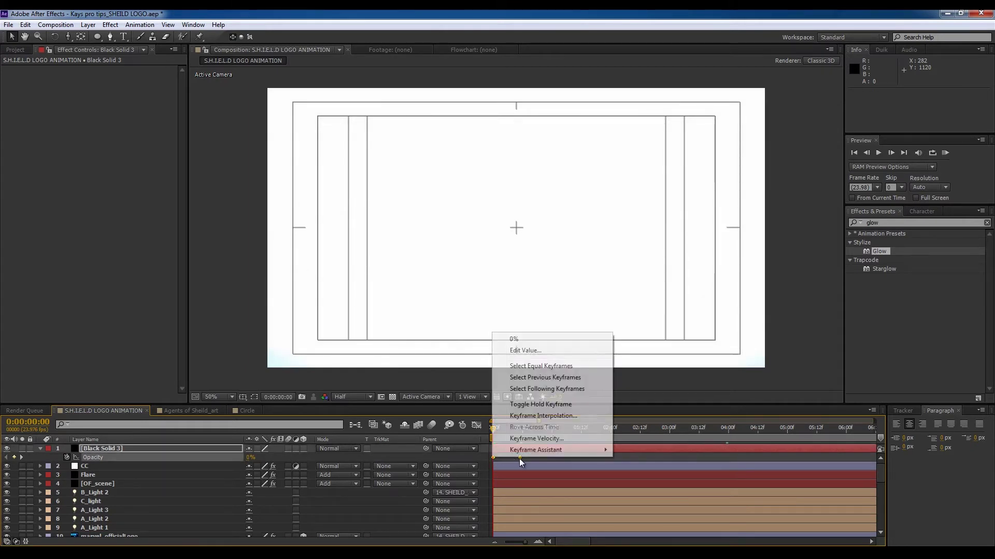
pyautogui.moveTo(580, 451)
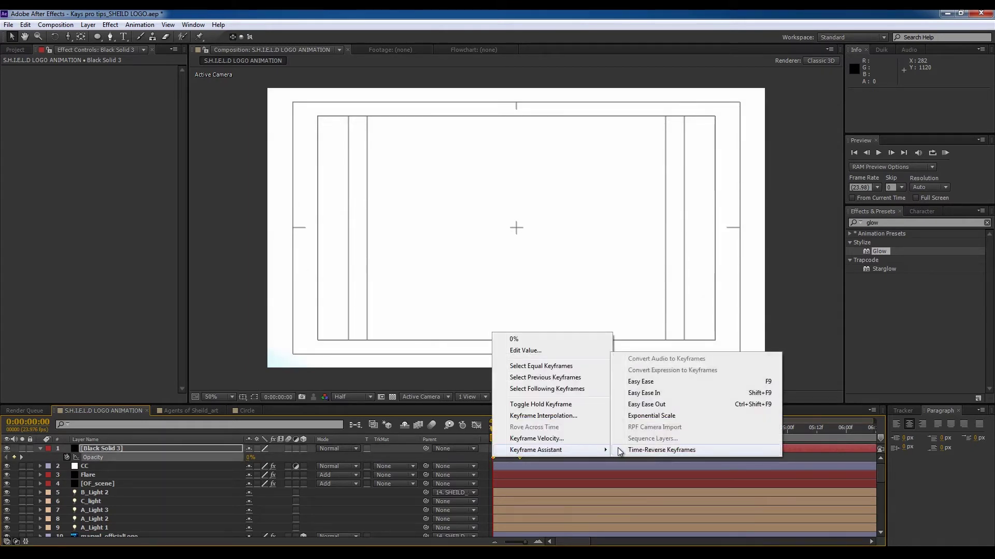
pyautogui.click(656, 394)
pyautogui.moveTo(520, 457)
pyautogui.mouseDown()
pyautogui.moveTo(546, 459)
pyautogui.moveTo(535, 458)
pyautogui.mouseUp()
pyautogui.click(509, 452)
pyautogui.click(513, 428)
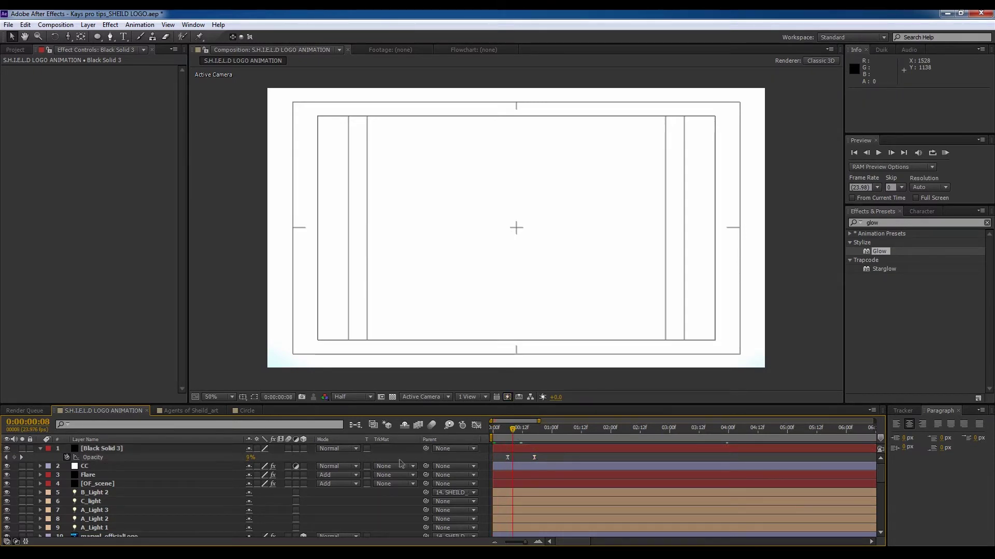
pyautogui.moveTo(522, 431); pyautogui.dragTo(551, 462)
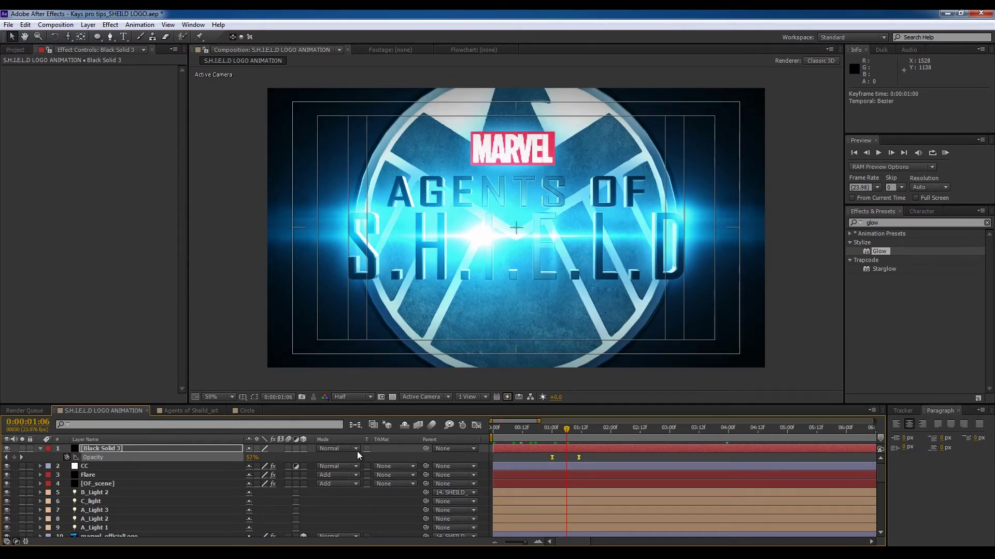
# Step: Set the black solid's blending mode to Multiply and replace its second opacity keyframe with one at 0:00:01:06
pyautogui.click(357, 450)
pyautogui.click(381, 141)
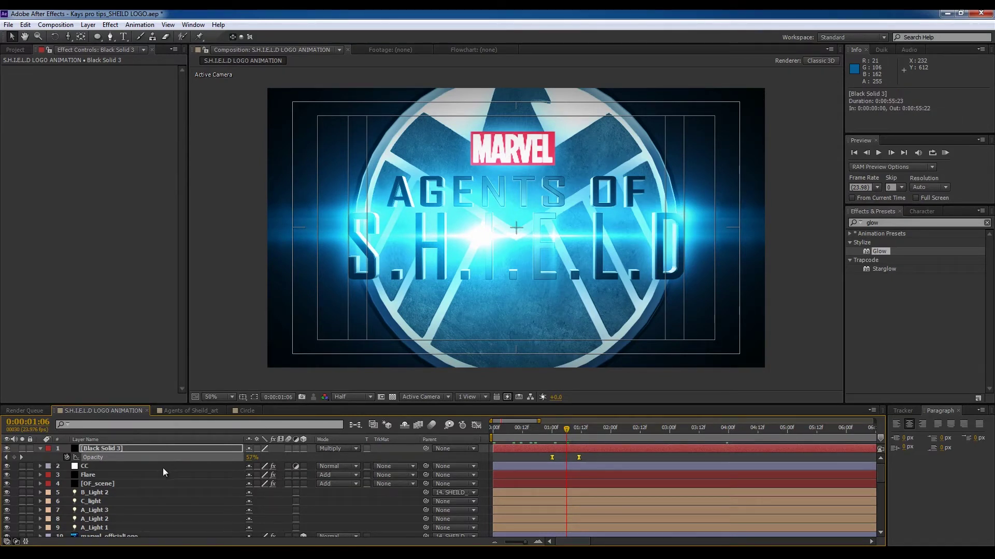
pyautogui.click(579, 458)
pyautogui.press('Delete')
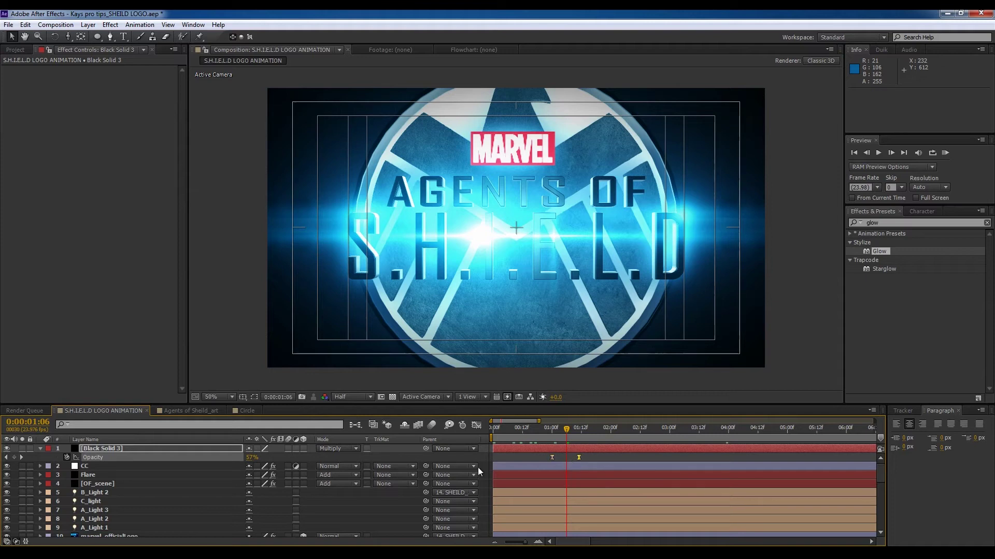
pyautogui.click(14, 457)
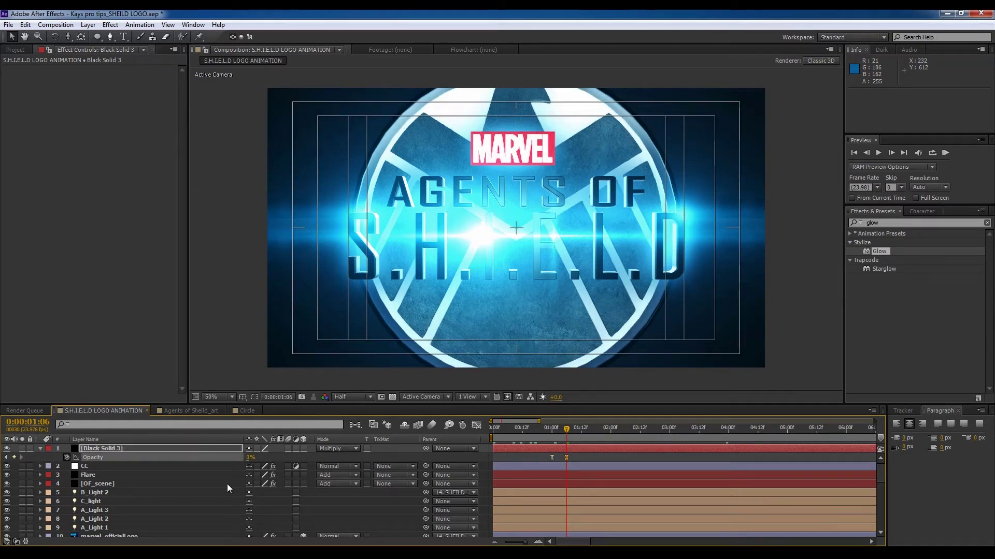
# Step: Retime the black solid's opacity keyframes to about 0:00:00:23 and 0:00:01:12, and save the project
pyautogui.moveTo(577, 456); pyautogui.dragTo(552, 459)
pyautogui.moveTo(551, 458); pyautogui.dragTo(560, 459)
pyautogui.moveTo(559, 457)
pyautogui.mouseDown()
pyautogui.moveTo(550, 458)
pyautogui.moveTo(578, 459)
pyautogui.mouseUp()
pyautogui.click(571, 459)
pyautogui.click(588, 459)
pyautogui.hotkey('ctrl', 's')
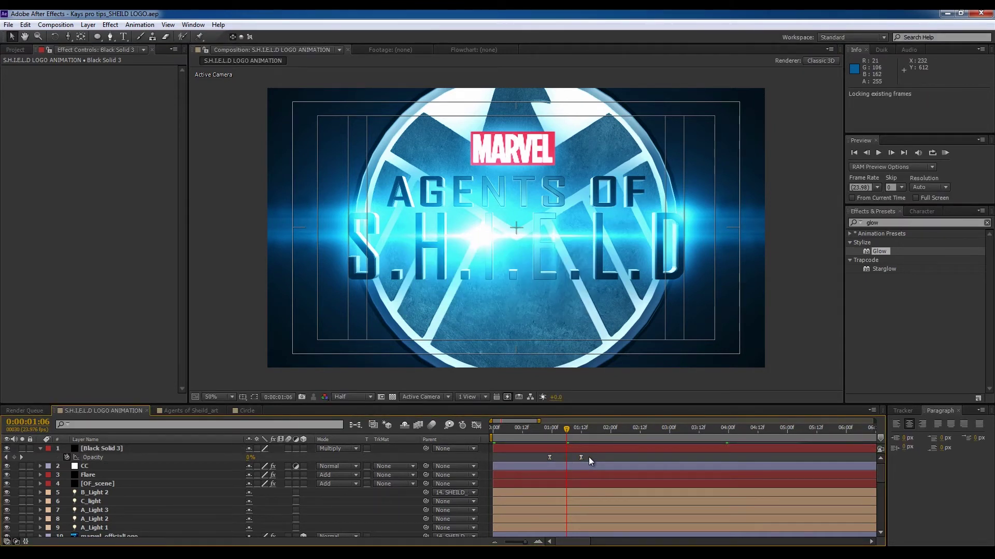
# Step: Preview the animation, and trim the composition to a work area ending at 0:00:03:11
pyautogui.press('KP_0')
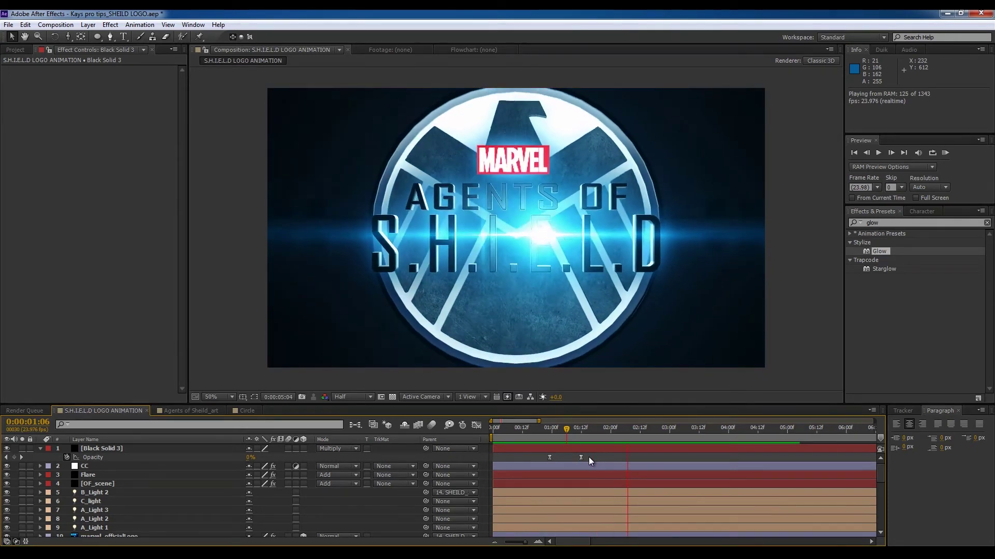
pyautogui.press('space')
pyautogui.click(697, 429)
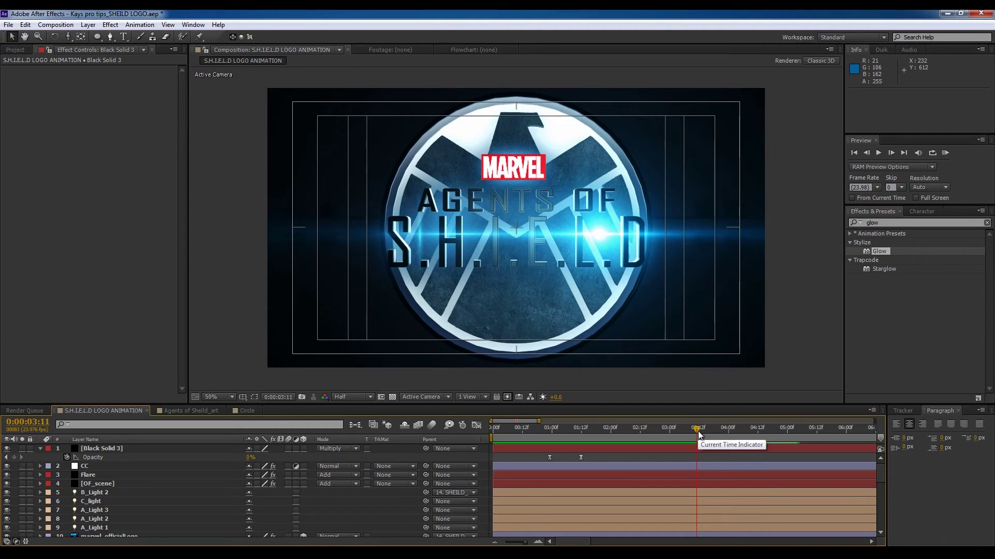
pyautogui.press('n')
pyautogui.rightClick(686, 438)
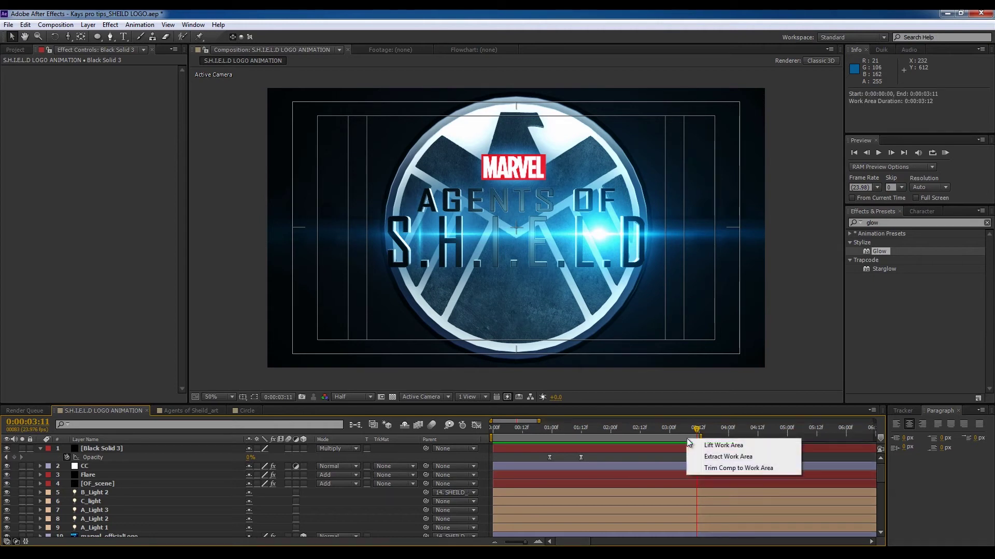
pyautogui.click(709, 470)
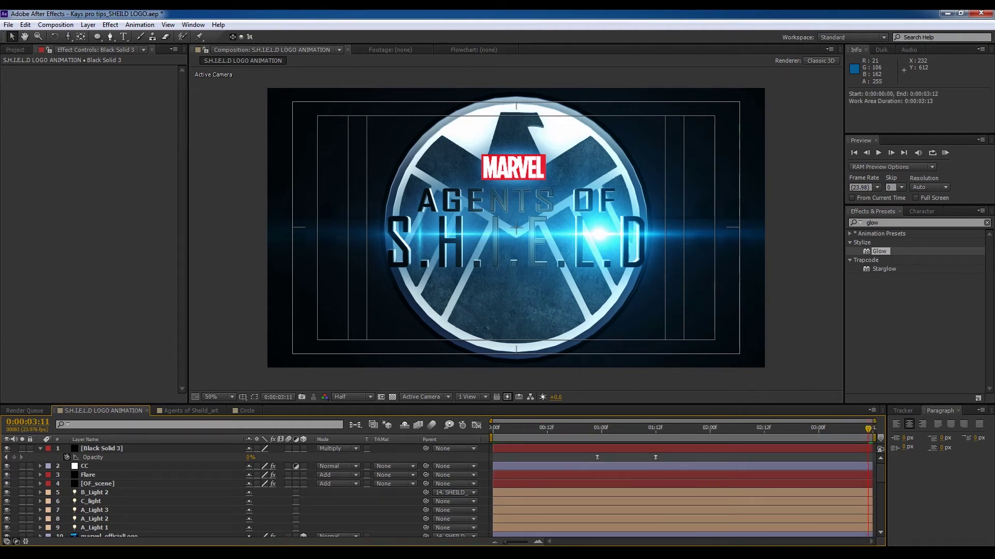
# Step: Switch to VLC media player, play the closing logo shot of the reference trailer, and return to After Effects
pyautogui.hotkey('alt', 'Tab')
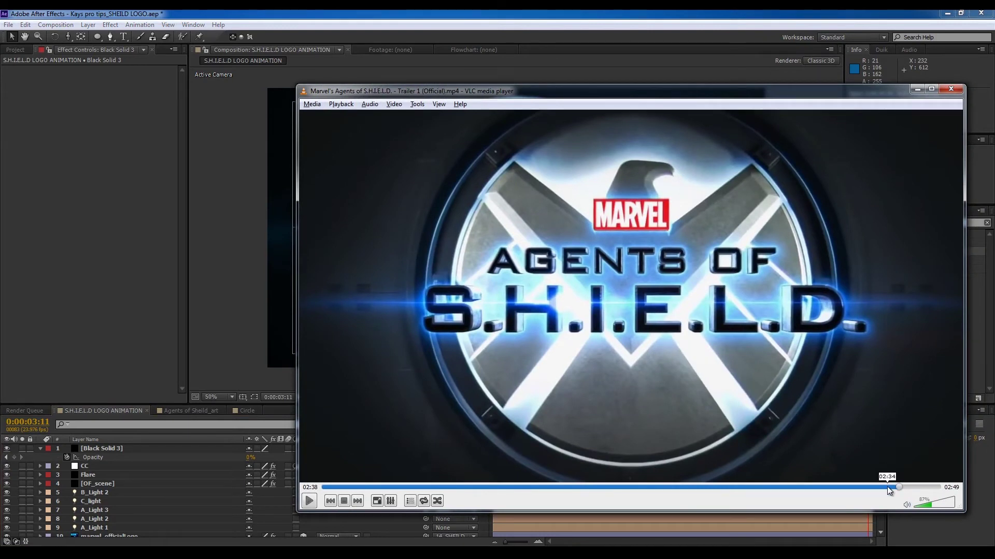
pyautogui.click(887, 486)
pyautogui.click(313, 502)
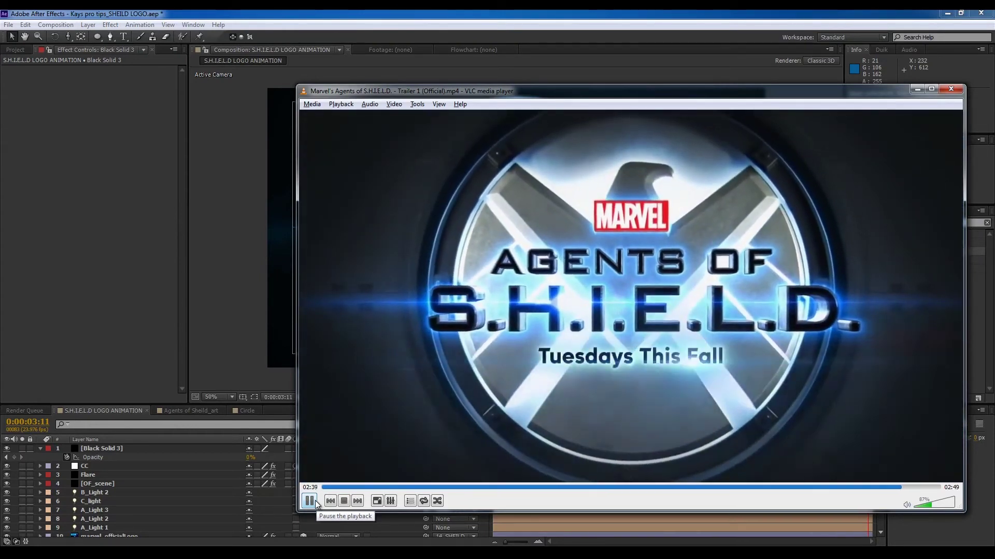
pyautogui.click(310, 501)
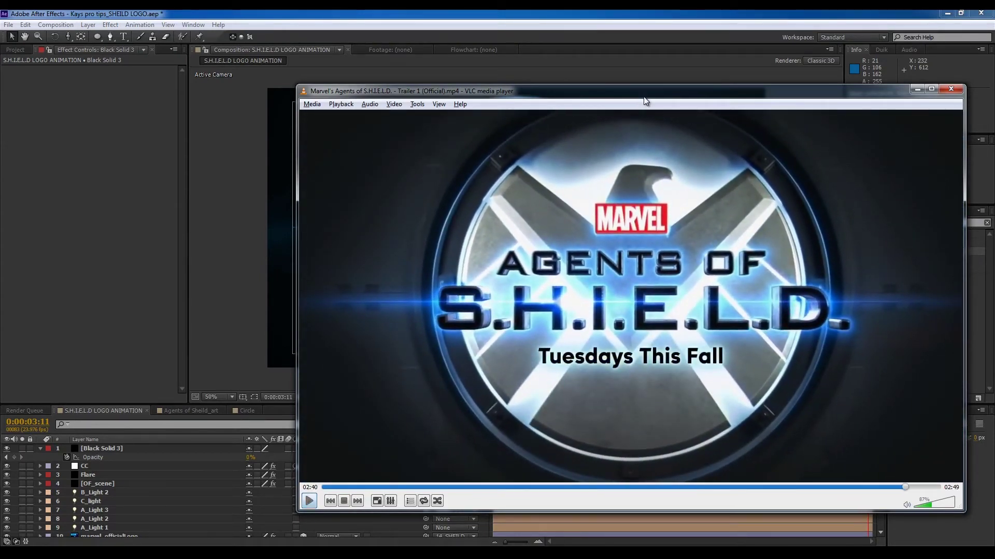
pyautogui.click(253, 357)
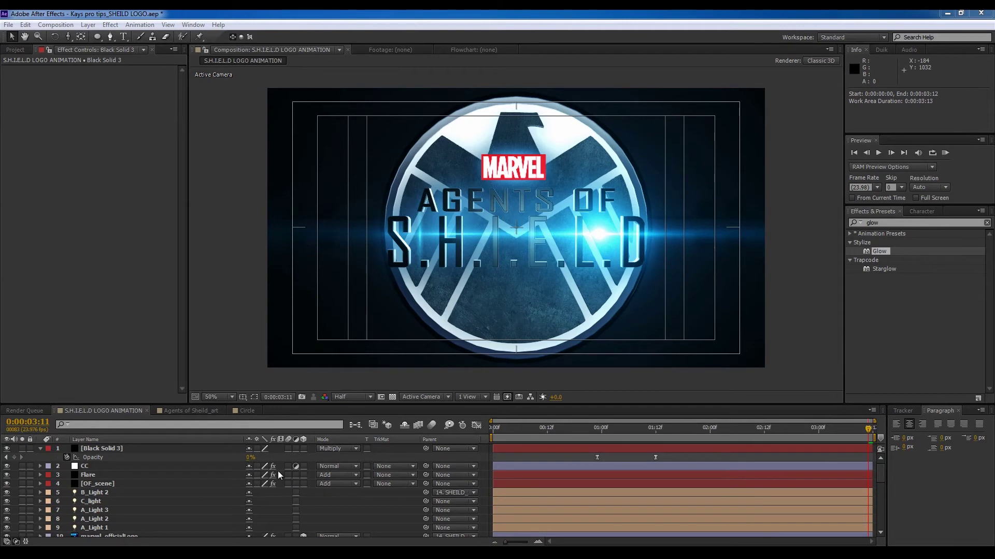
# Step: Collapse the black solid and enable motion blur on all layers and for the whole composition
pyautogui.click(40, 449)
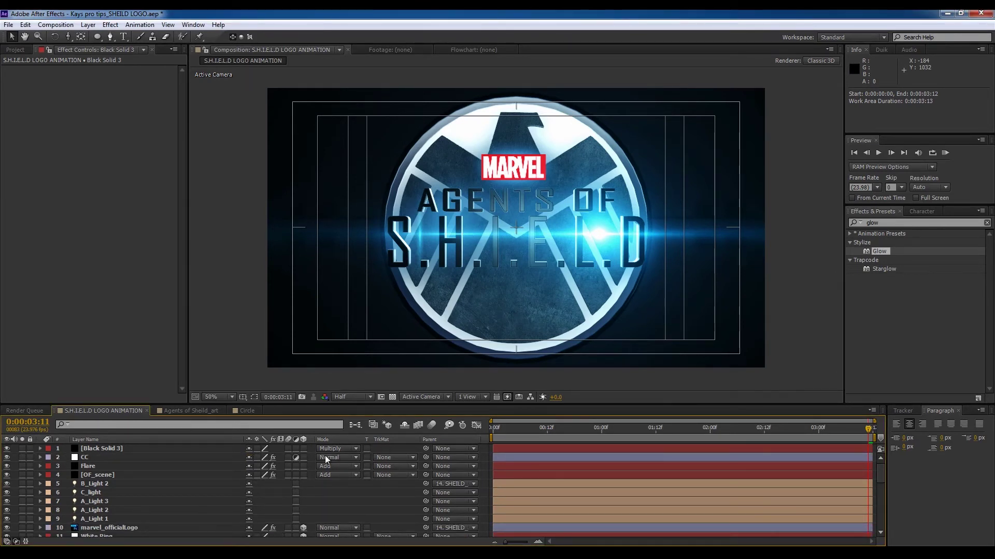
pyautogui.hotkey('ctrl', 'a')
pyautogui.click(288, 457)
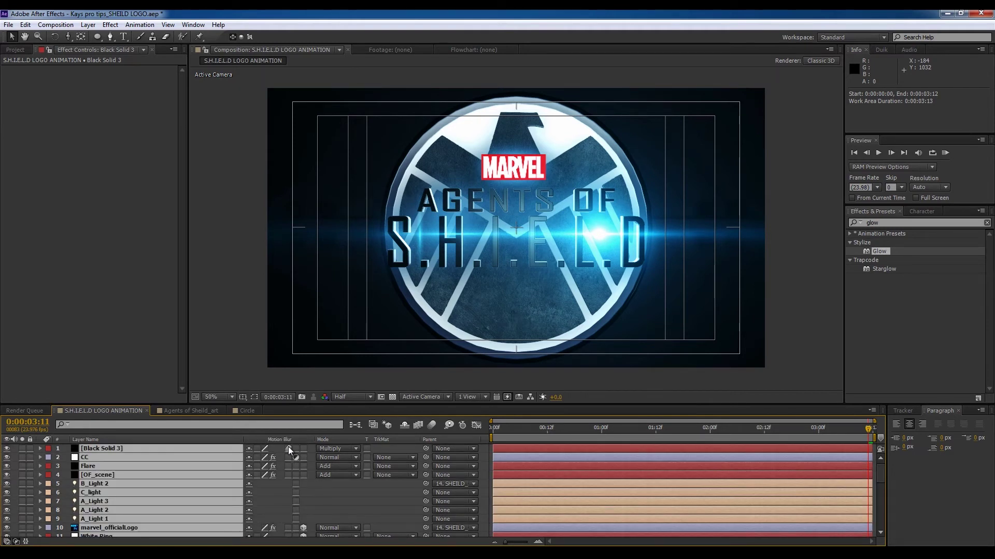
pyautogui.click(431, 425)
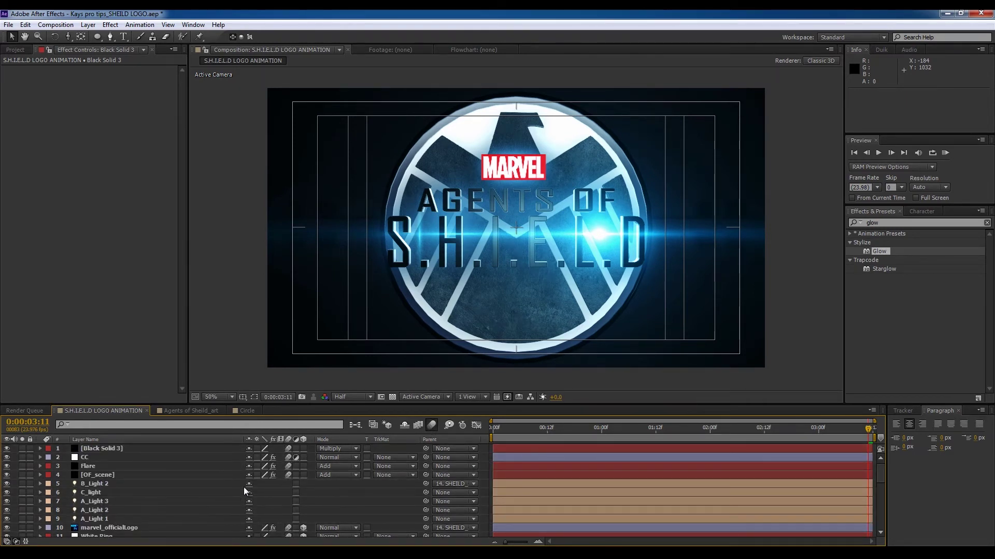
# Step: Show the Position property of every layer from the start of the composition and maximize the timeline
pyautogui.hotkey('ctrl', 'a')
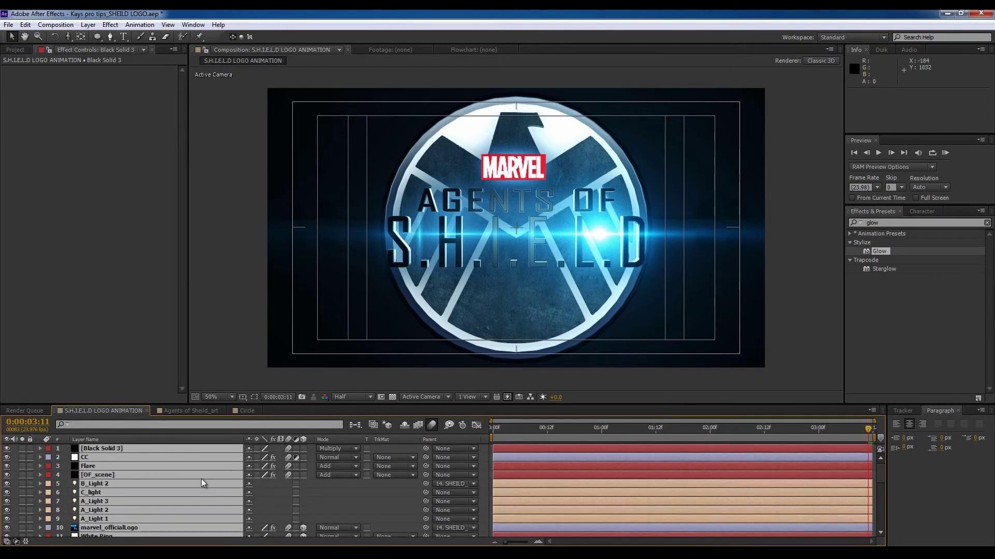
pyautogui.press('p')
pyautogui.click(545, 510)
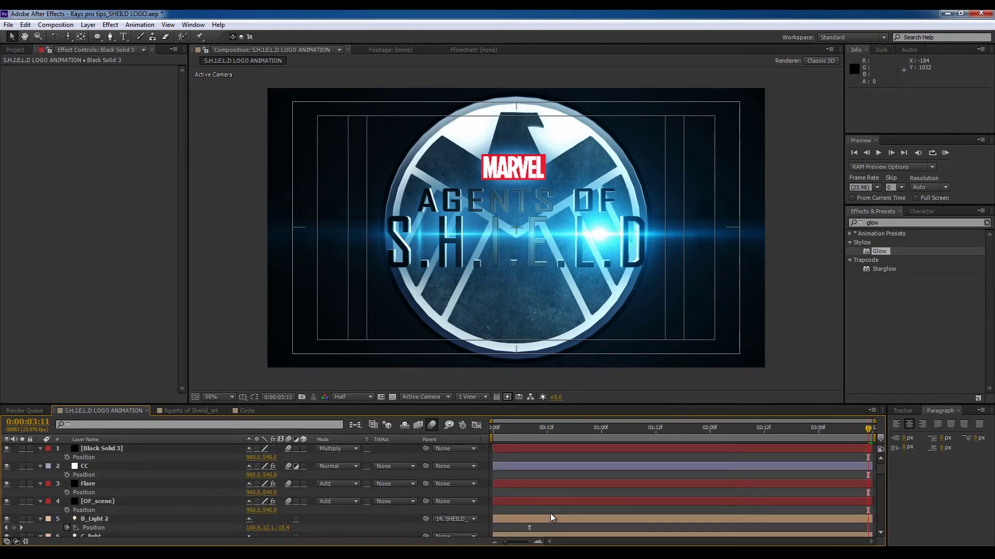
pyautogui.scroll(-3, 551, 515)
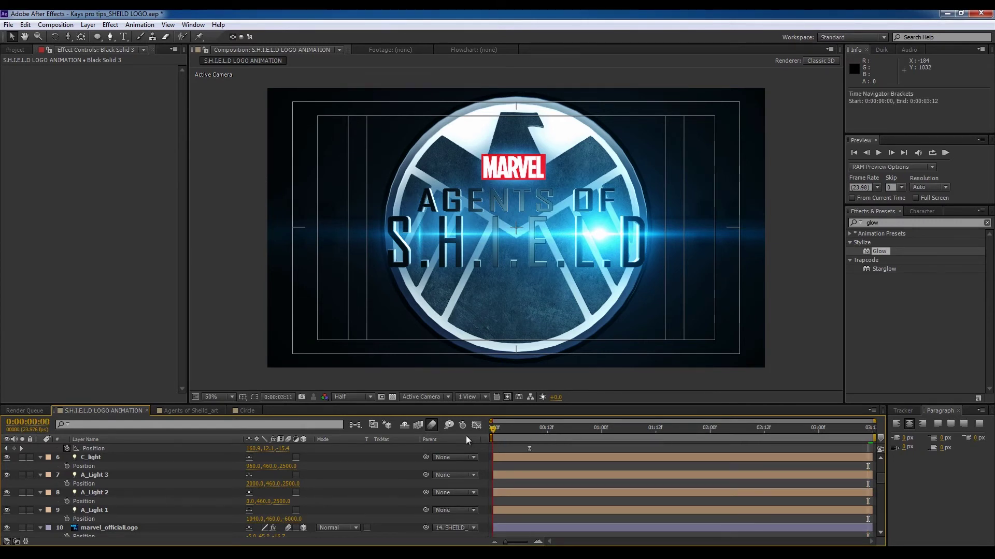
pyautogui.press('Home')
pyautogui.press('=')
pyautogui.press('-')
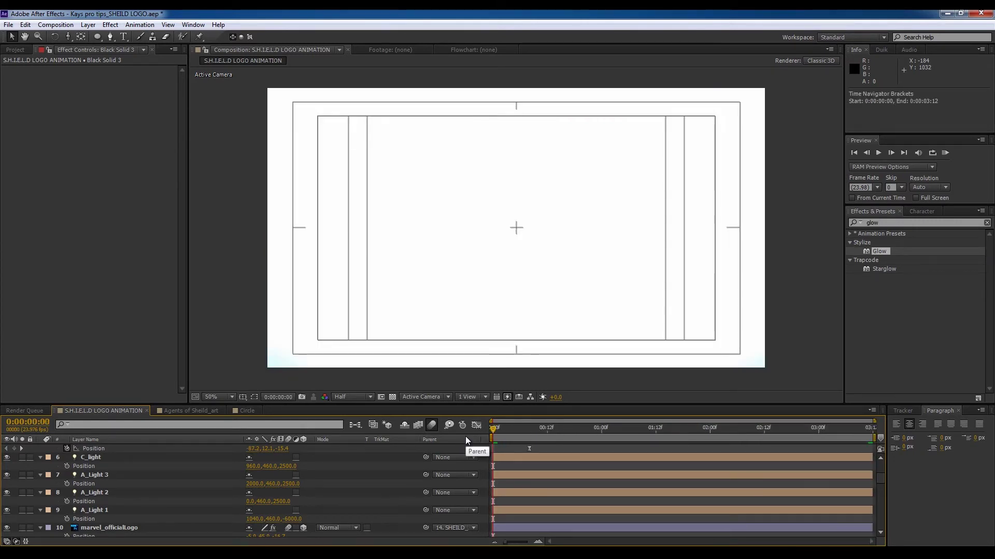
pyautogui.moveTo(881, 481)
pyautogui.mouseDown()
pyautogui.moveTo(884, 521)
pyautogui.moveTo(884, 480)
pyautogui.moveTo(871, 480)
pyautogui.mouseUp()
pyautogui.press('`')
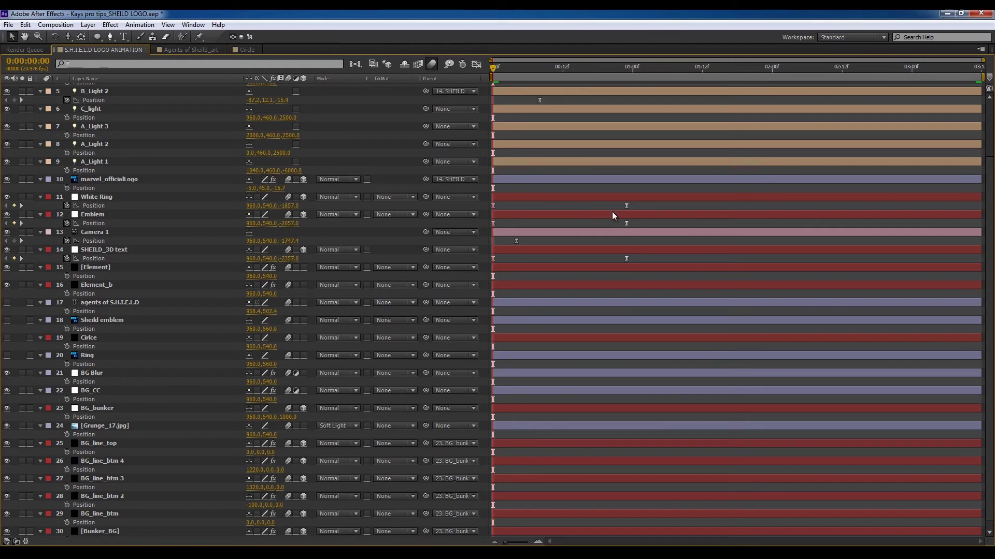
# Step: Display the animated properties of all layers in the timeline
pyautogui.moveTo(638, 206); pyautogui.dragTo(504, 219)
pyautogui.hotkey('ctrl', 'a')
pyautogui.press('u')
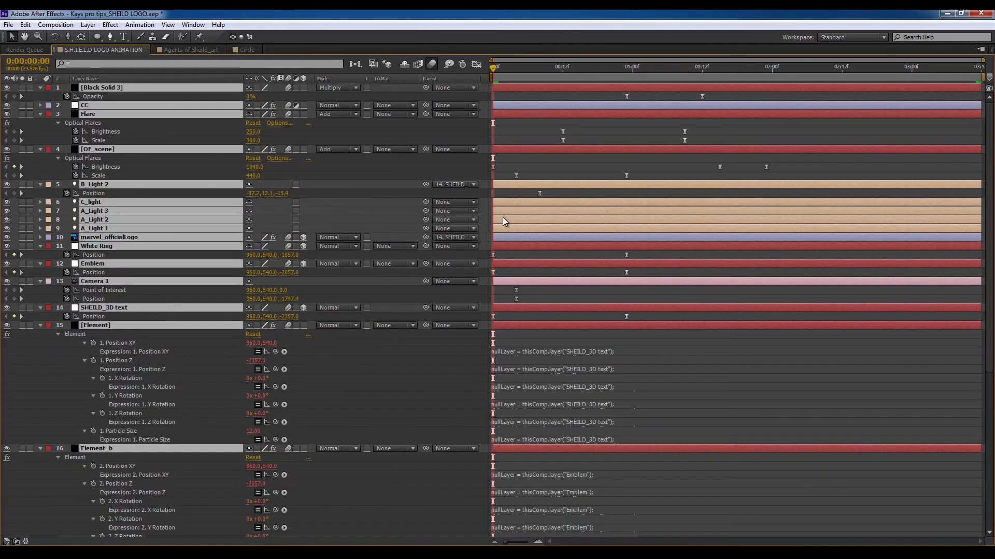
pyautogui.press('u')
pyautogui.press('u')
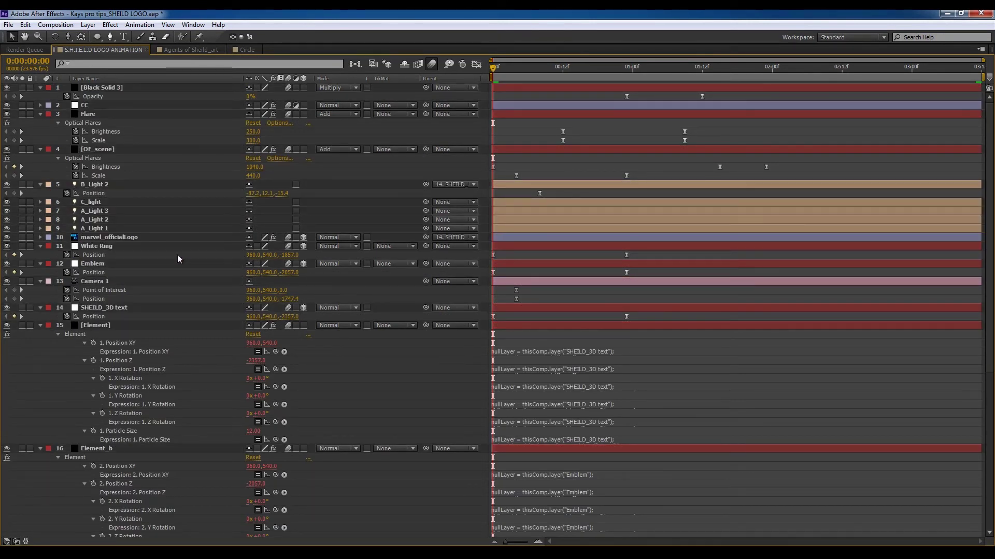
# Step: Move the second Position keyframe of the SHEILD_3D text layer to about 0:00:01:05
pyautogui.click(110, 248)
pyautogui.click(103, 266)
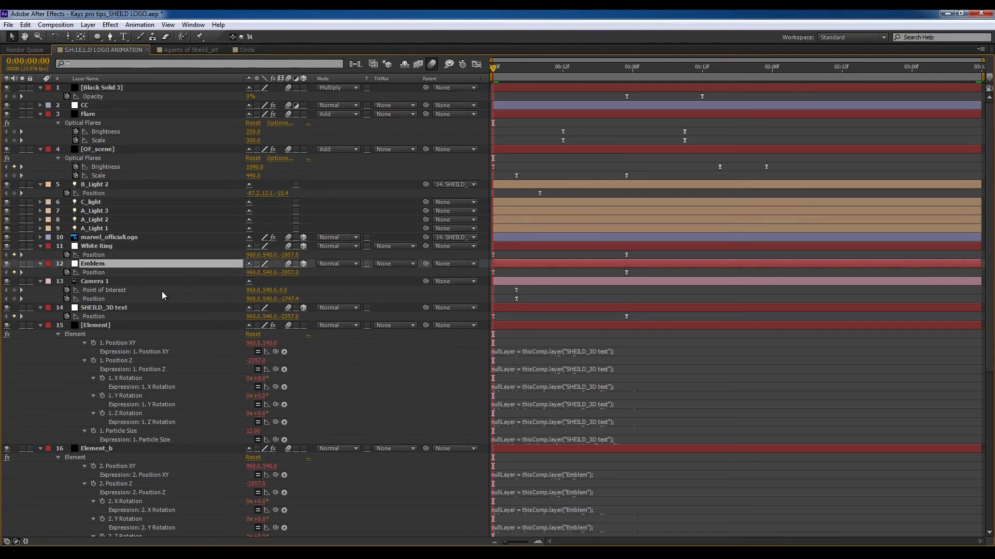
pyautogui.click(115, 310)
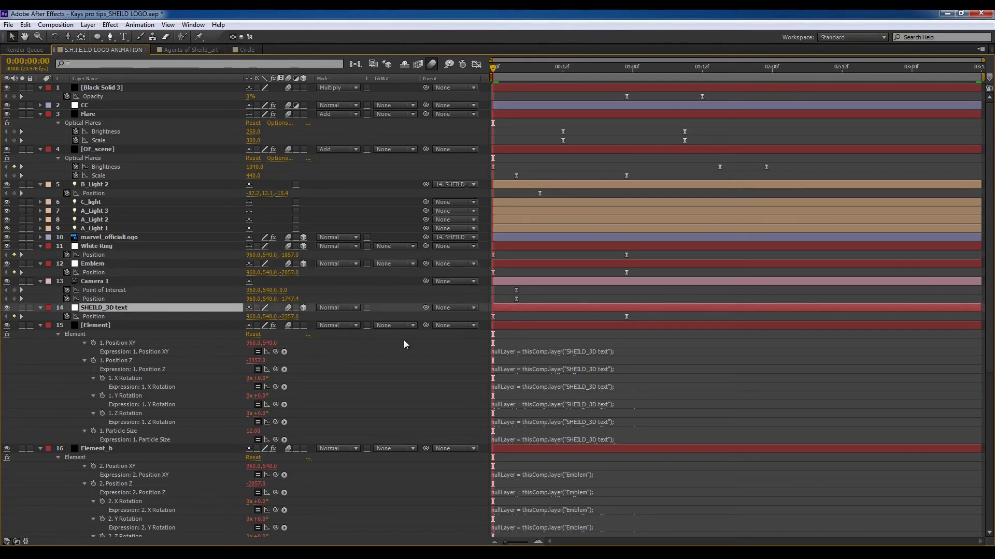
pyautogui.click(627, 317)
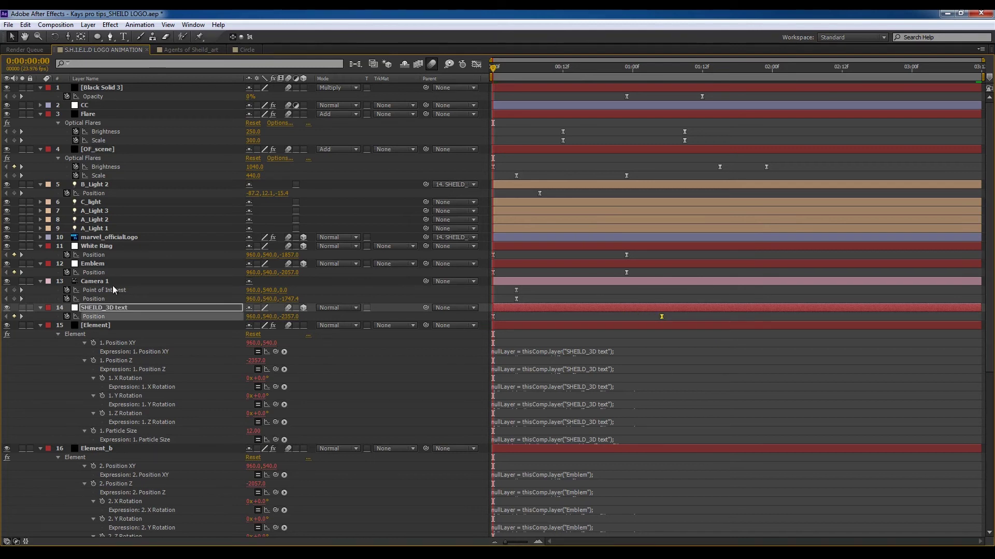
# Step: Compress the White Ring, Emblem, Camera 1 and SHEILD_3D text keyframes in time so the last one falls at about 0:00:00:21
pyautogui.click(665, 257)
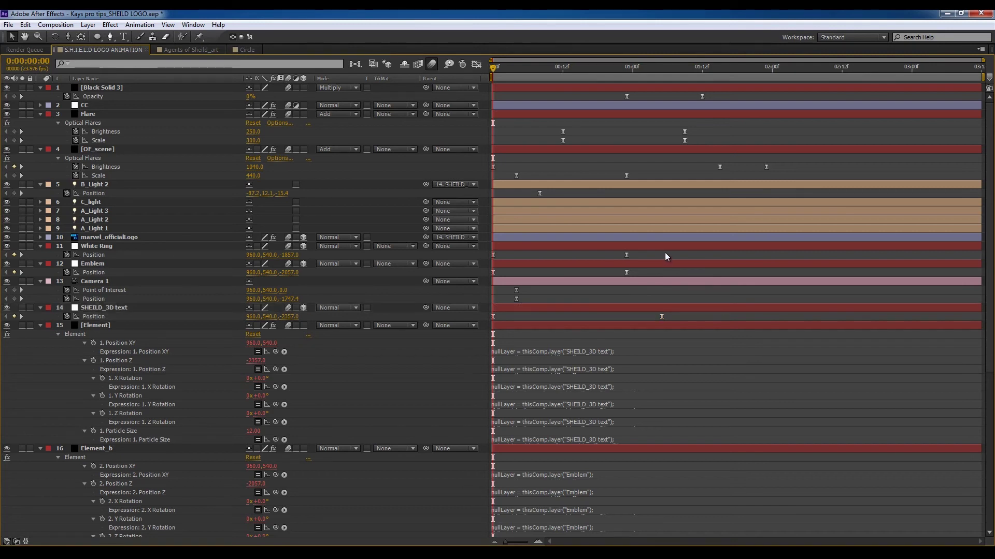
pyautogui.moveTo(664, 253); pyautogui.dragTo(486, 324)
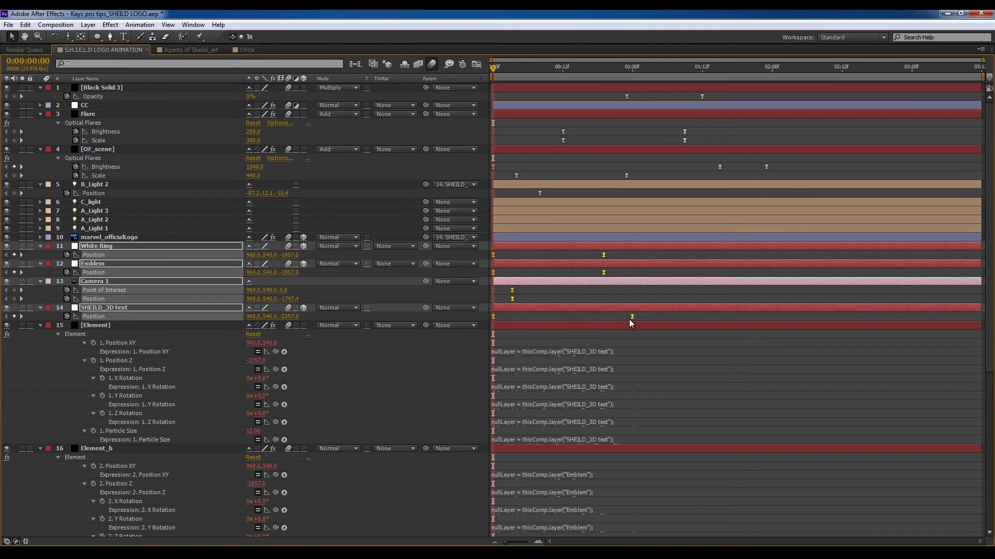
pyautogui.click(605, 303)
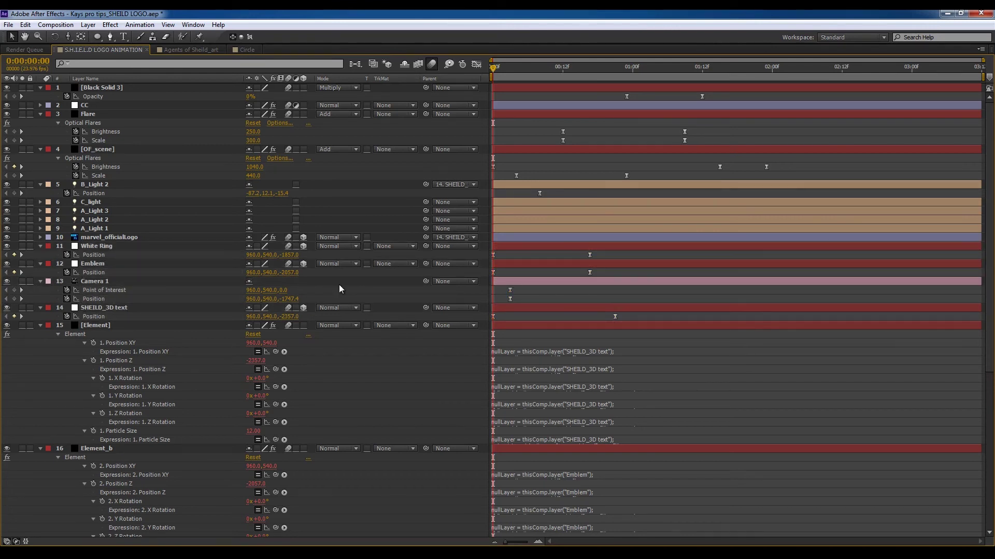
# Step: Restore the timeline to its normal size and play a RAM preview of the retimed animation
pyautogui.press('`')
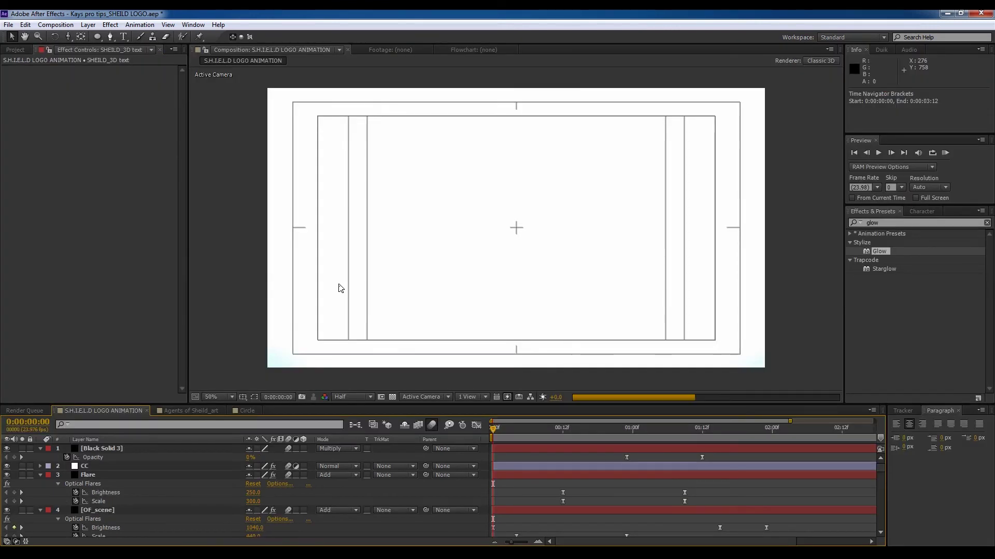
pyautogui.press('KP_0')
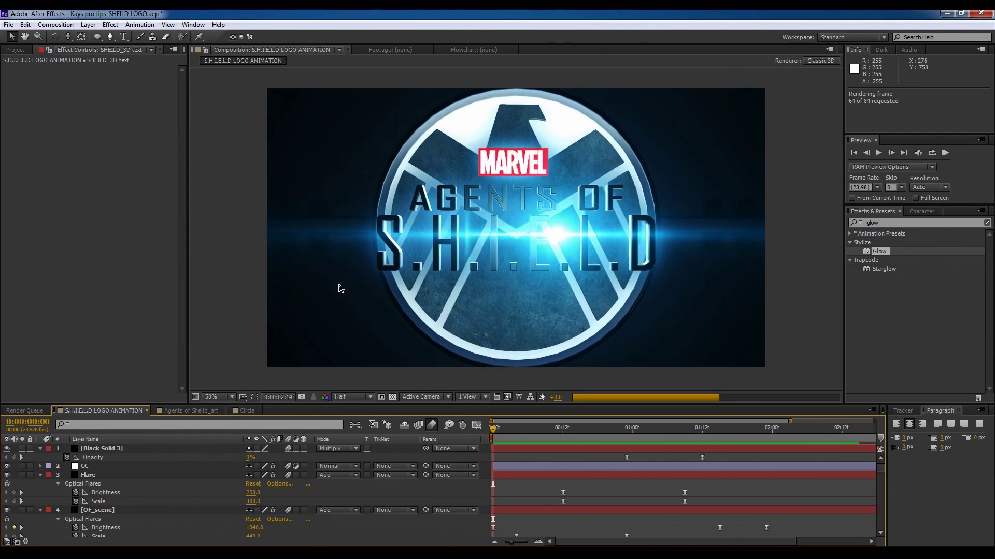
pyautogui.click(339, 284)
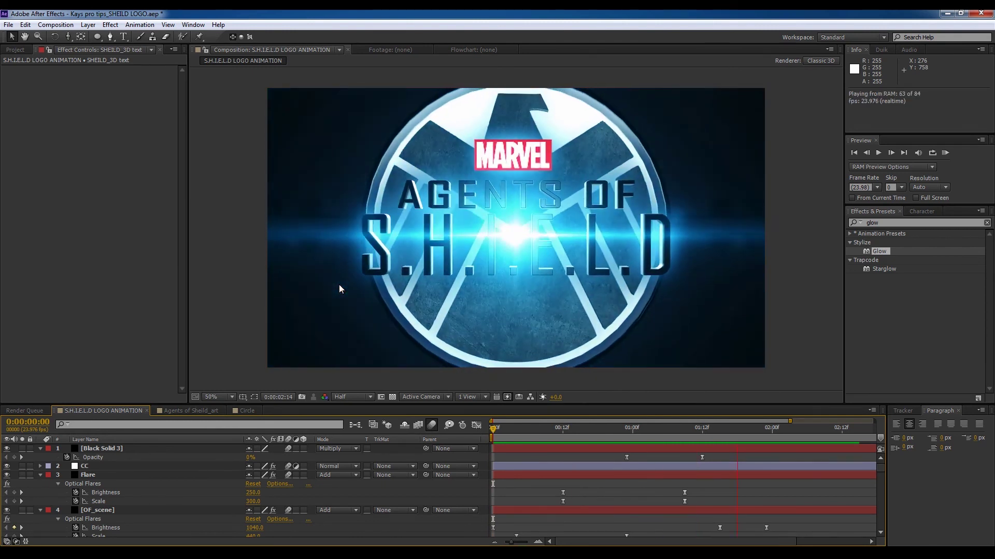